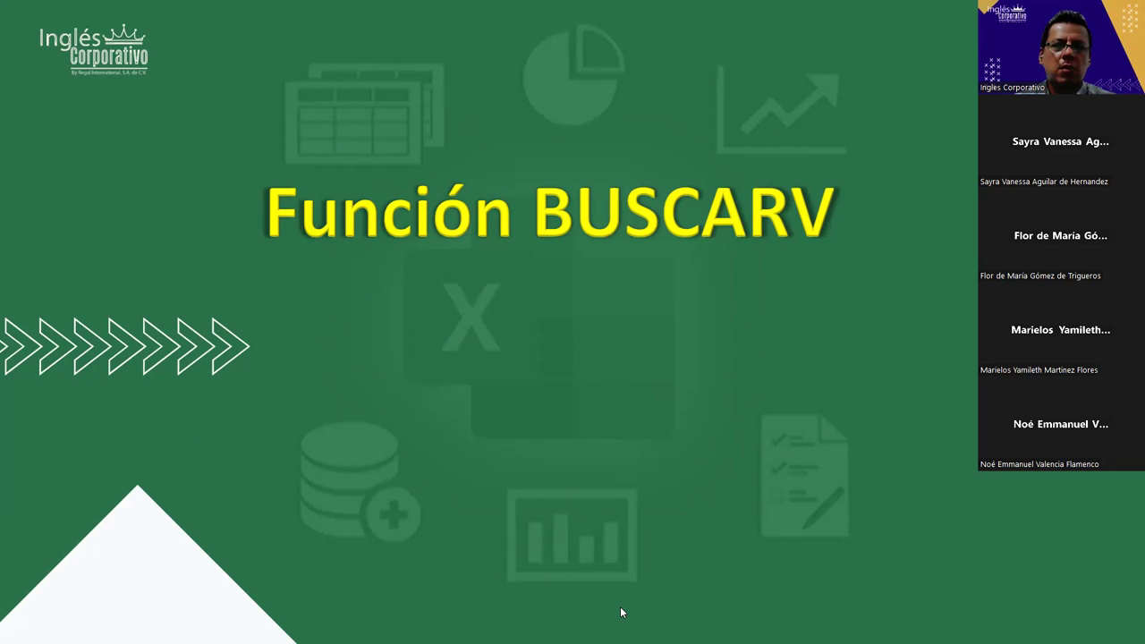
Step: Advance the slideshow to the 'Objetivo:' slide about understanding BuscarV and its arguments
left_click(447, 280)
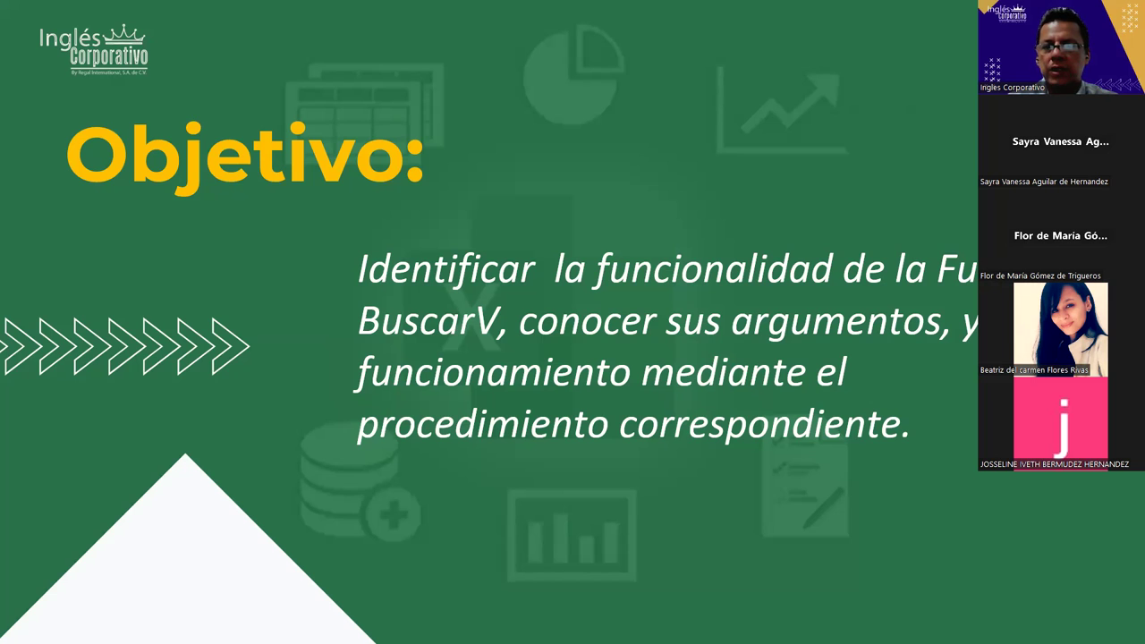
Step: Switch from the slideshow to the Excel workbook's Función BUSCAR sheet
key("alt+Tab")
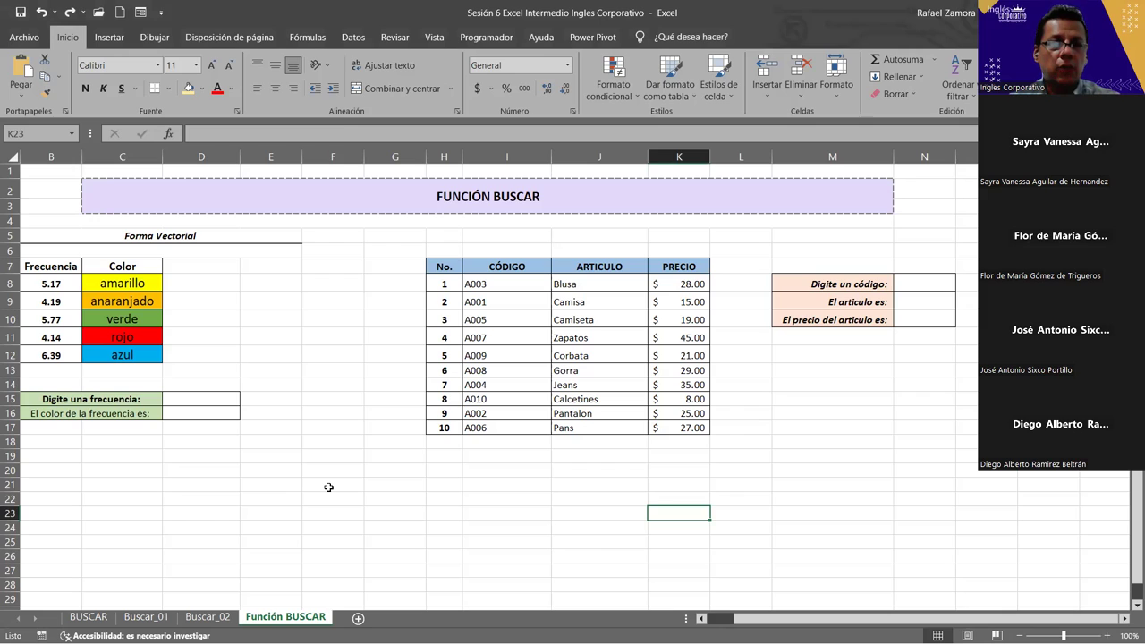
left_click(295, 469)
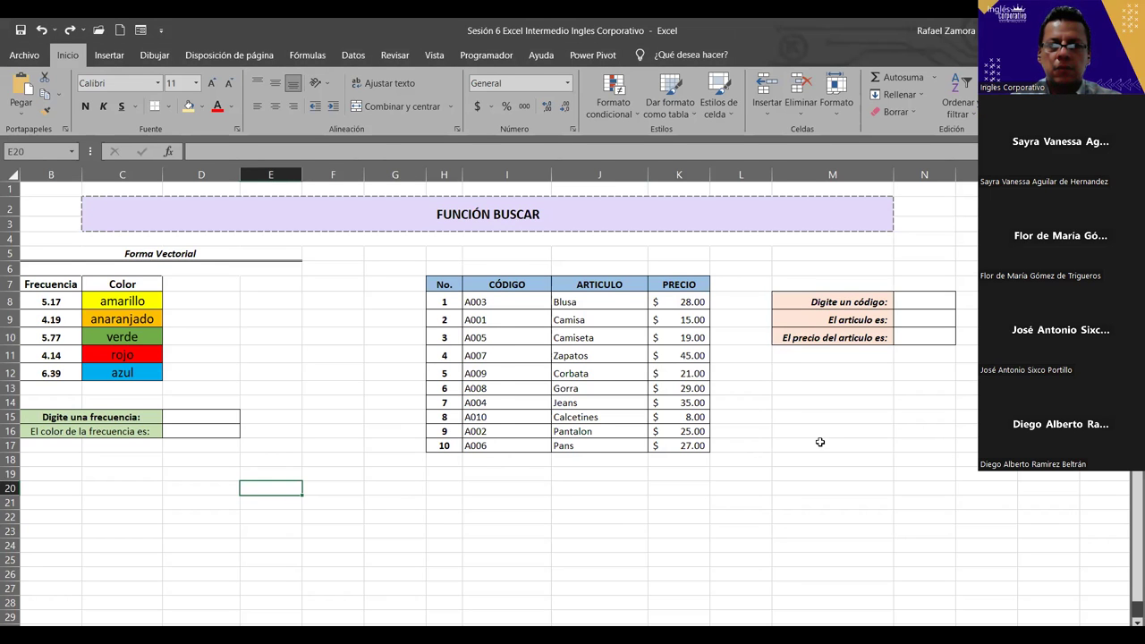
left_click(823, 428)
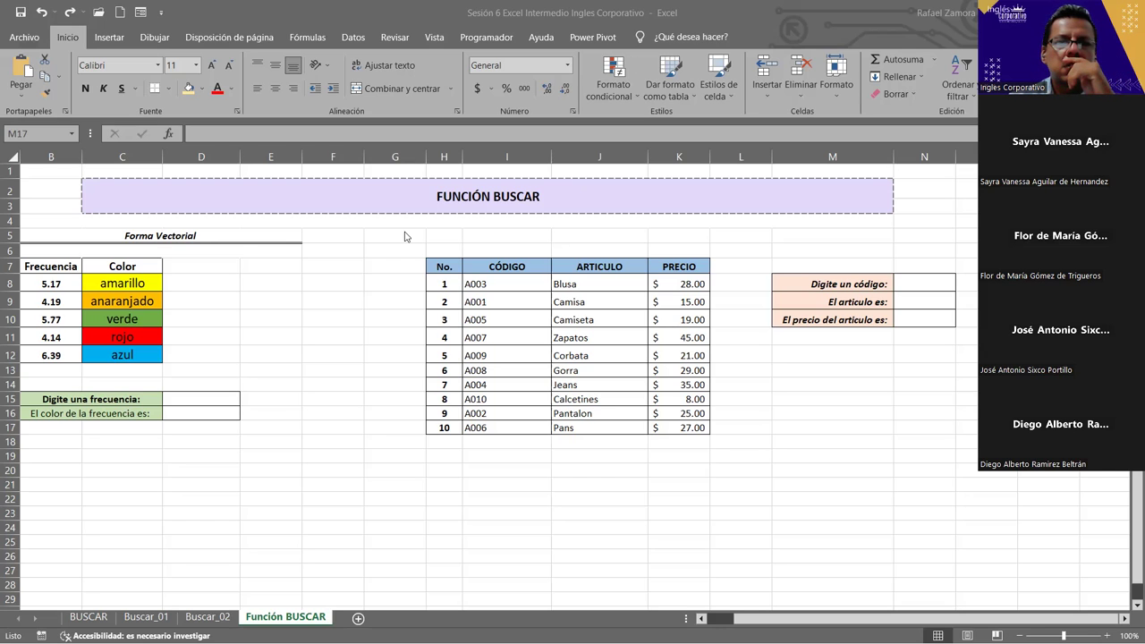
left_click(332, 411)
left_click(322, 347)
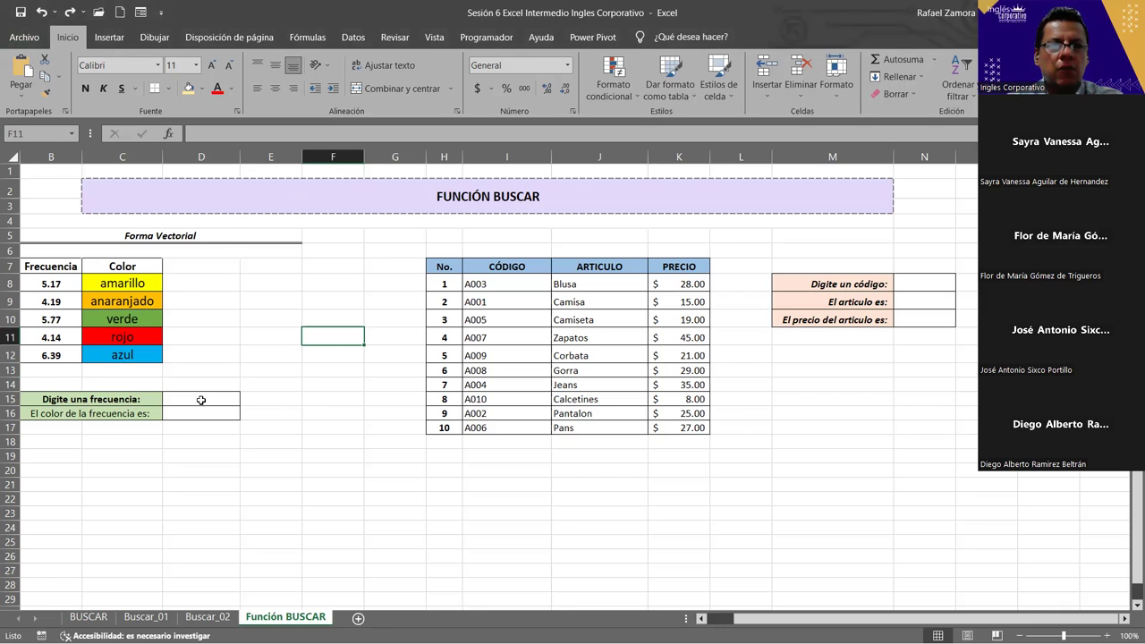
left_click(201, 400)
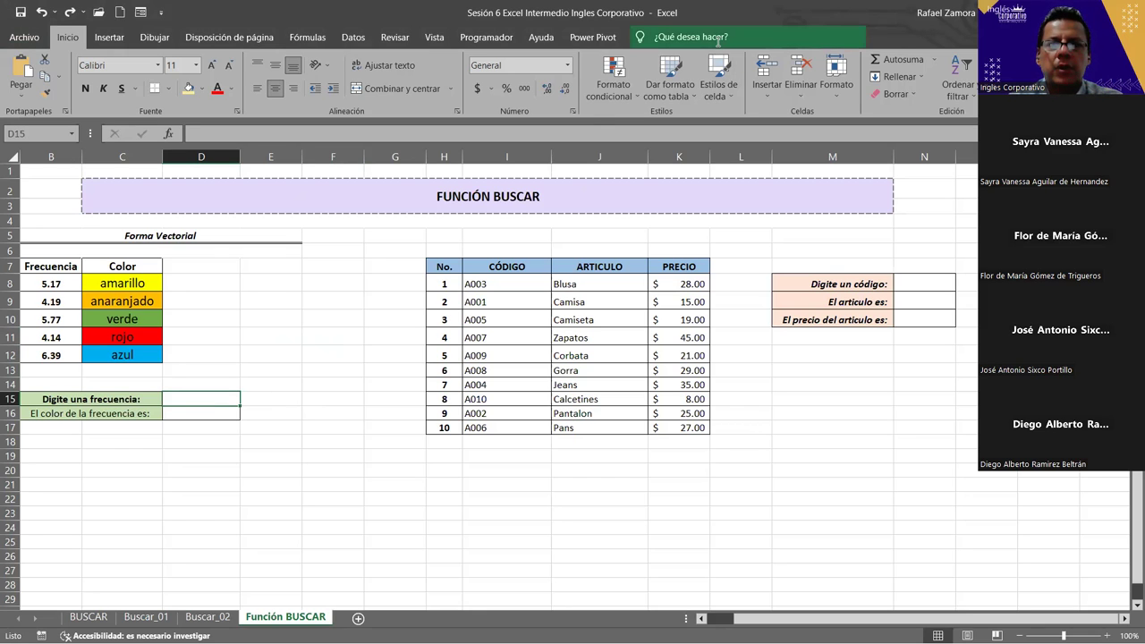
Step: Enter 6.39 in D15 and =BUSCAR(D15,B8:B12,C8:C12) in D16, returning azul
type("6.39")
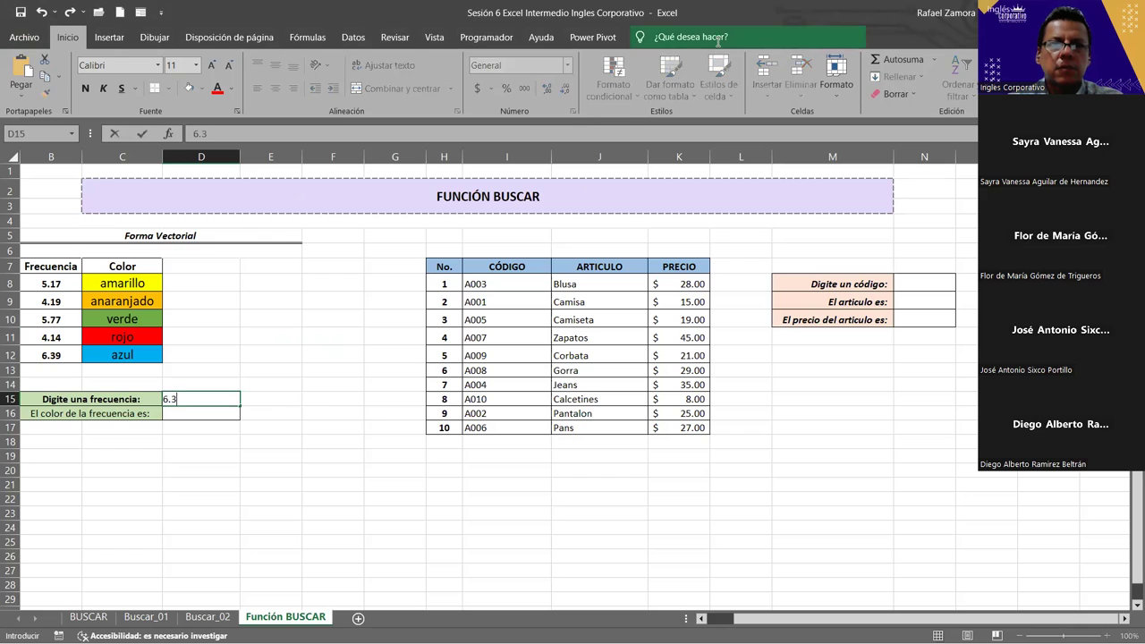
left_click(204, 413)
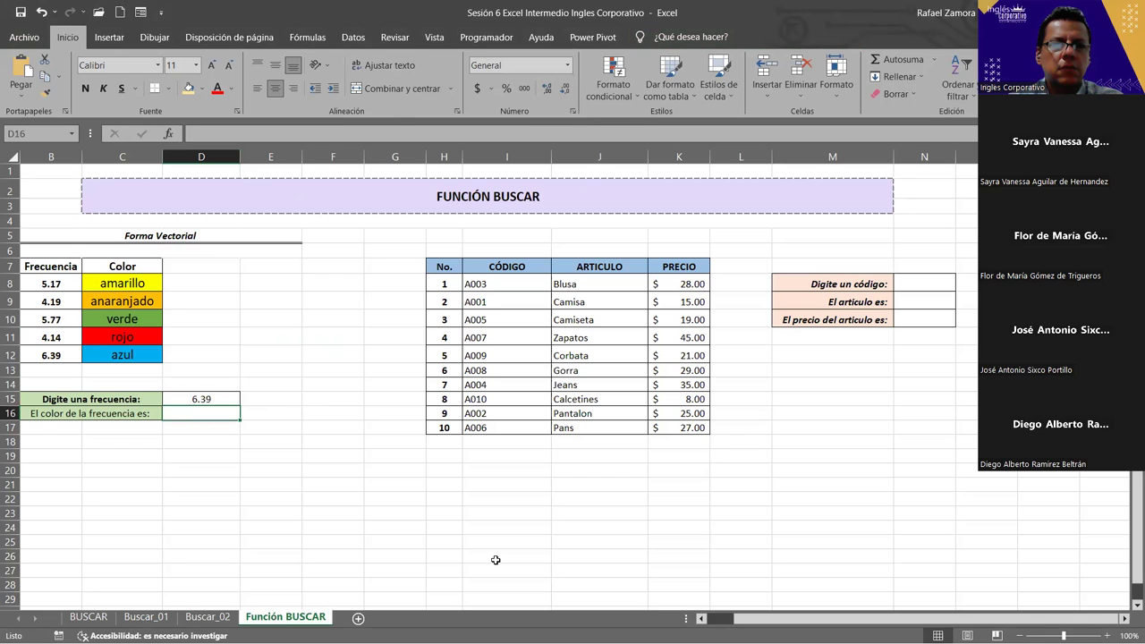
type("=")
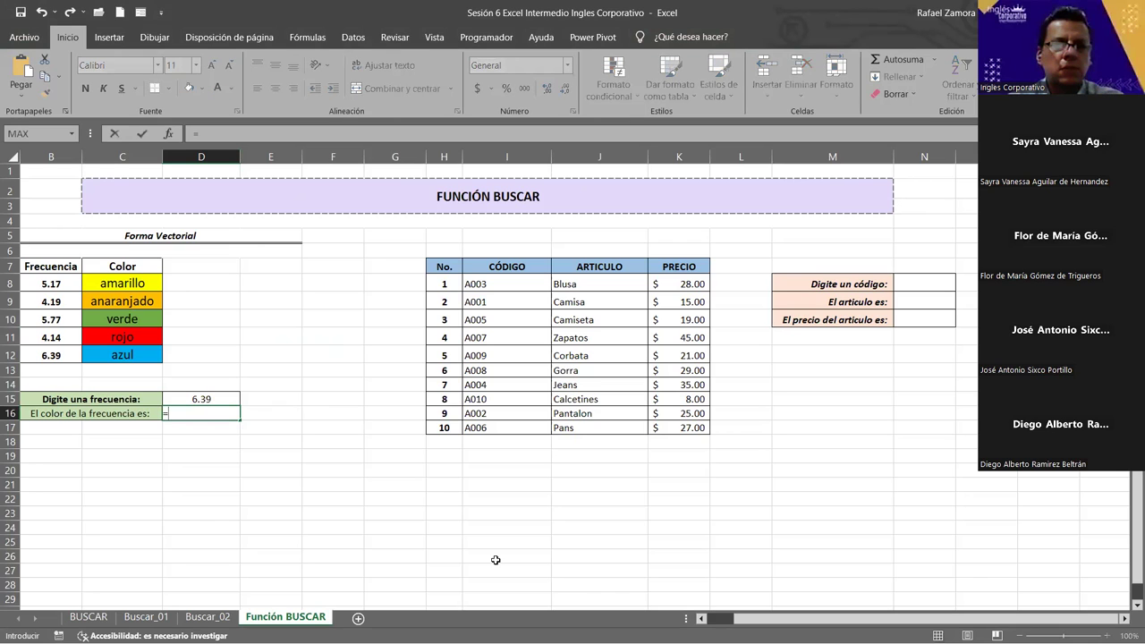
type("b")
type("uscar")
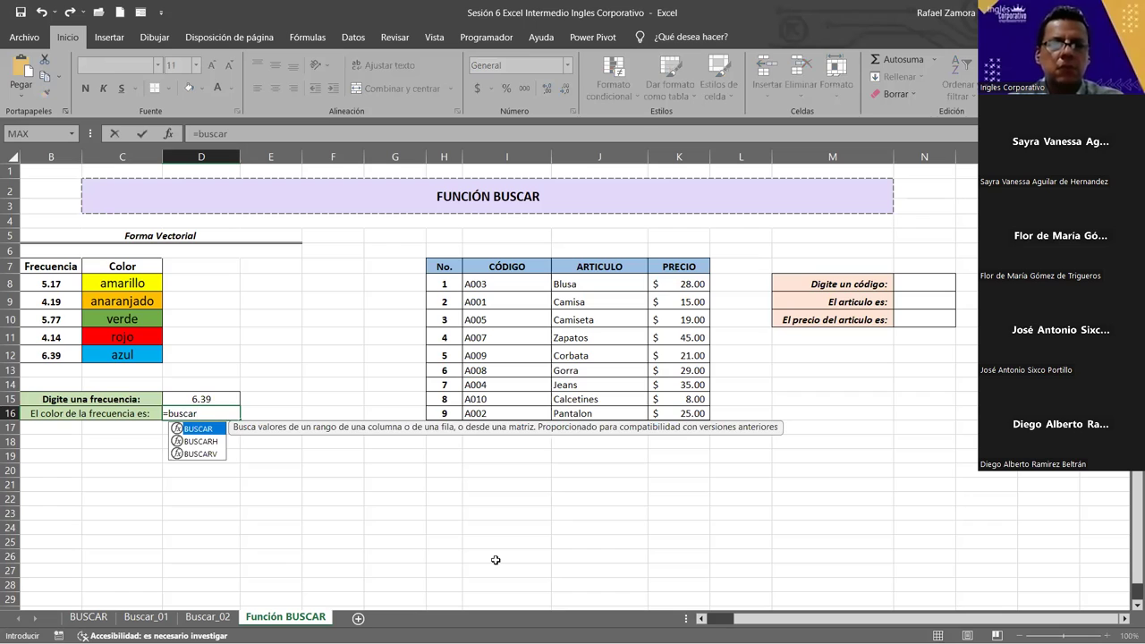
key("Tab")
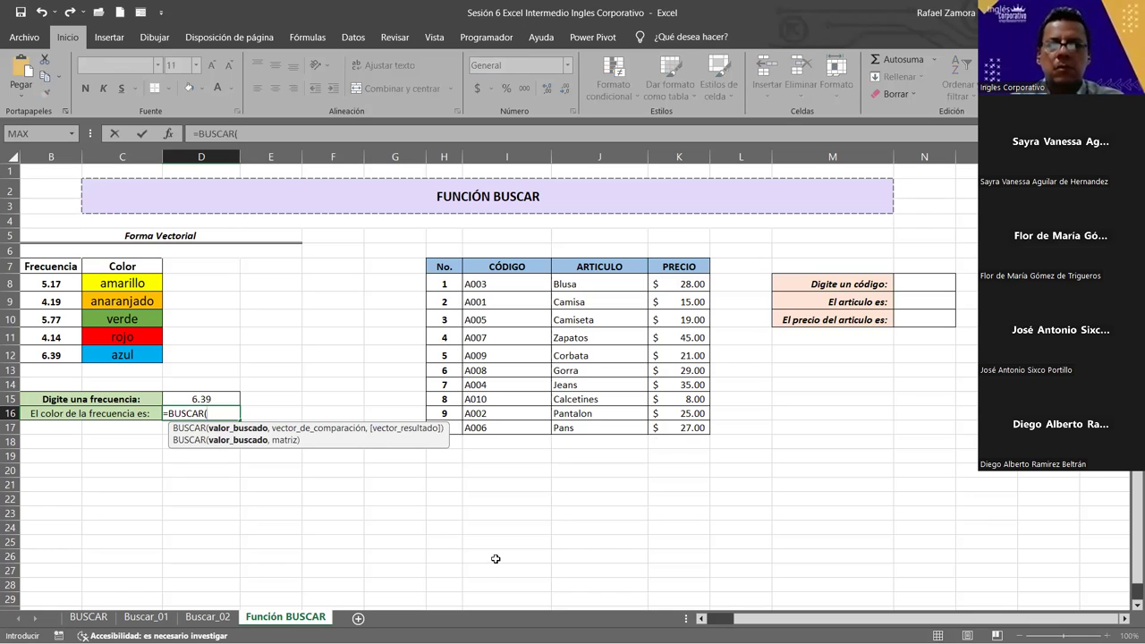
left_click(215, 399)
type(",")
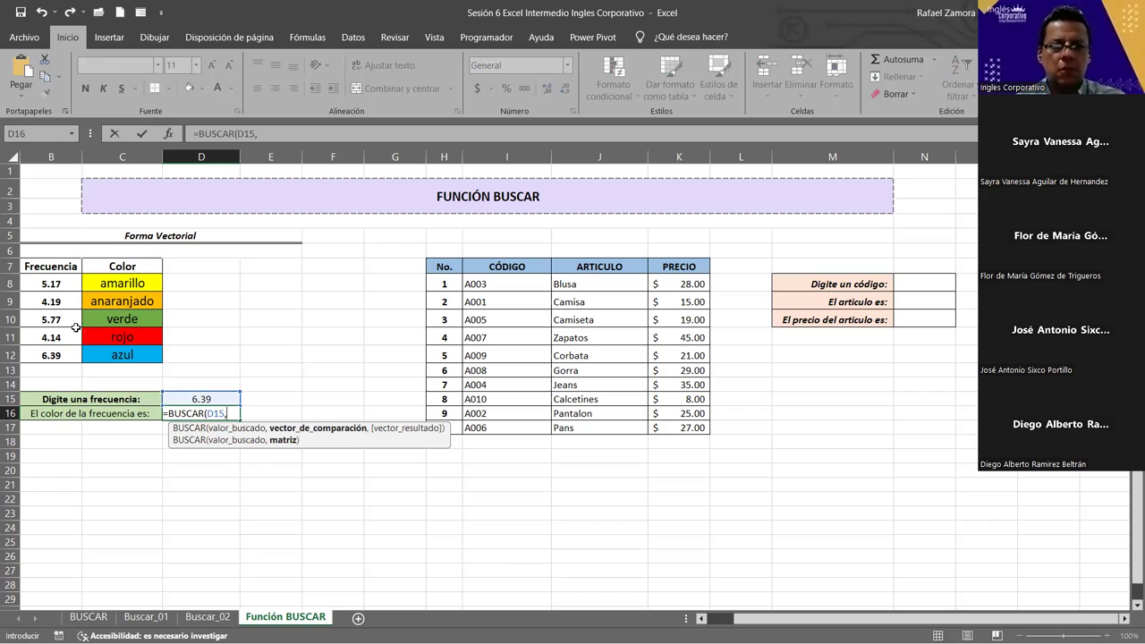
left_click_drag(51, 284, 55, 355)
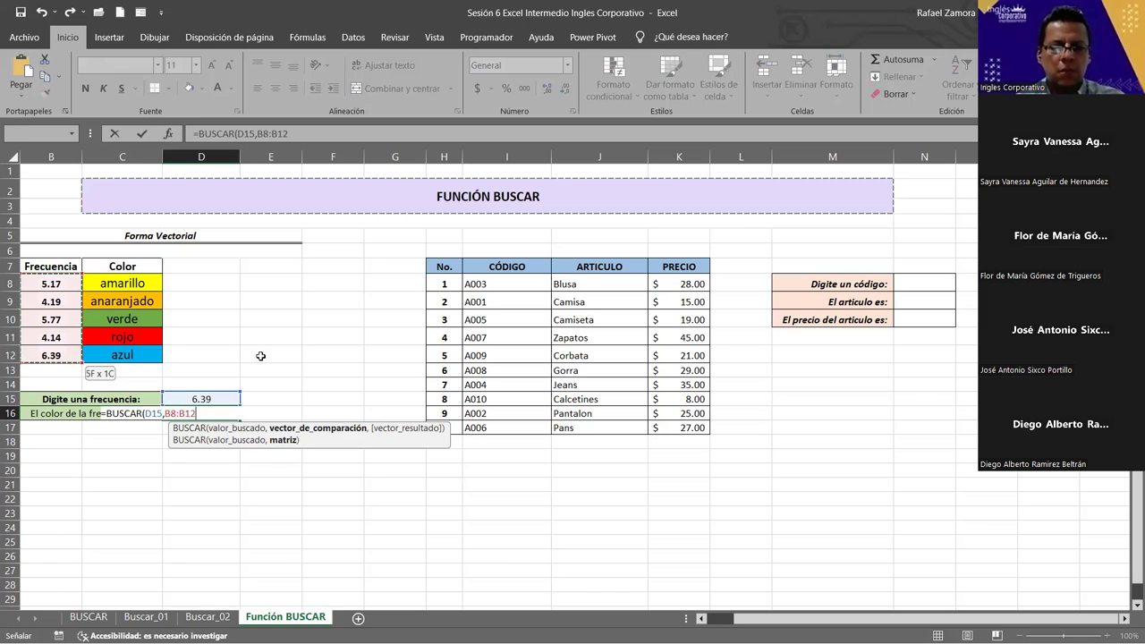
type(",")
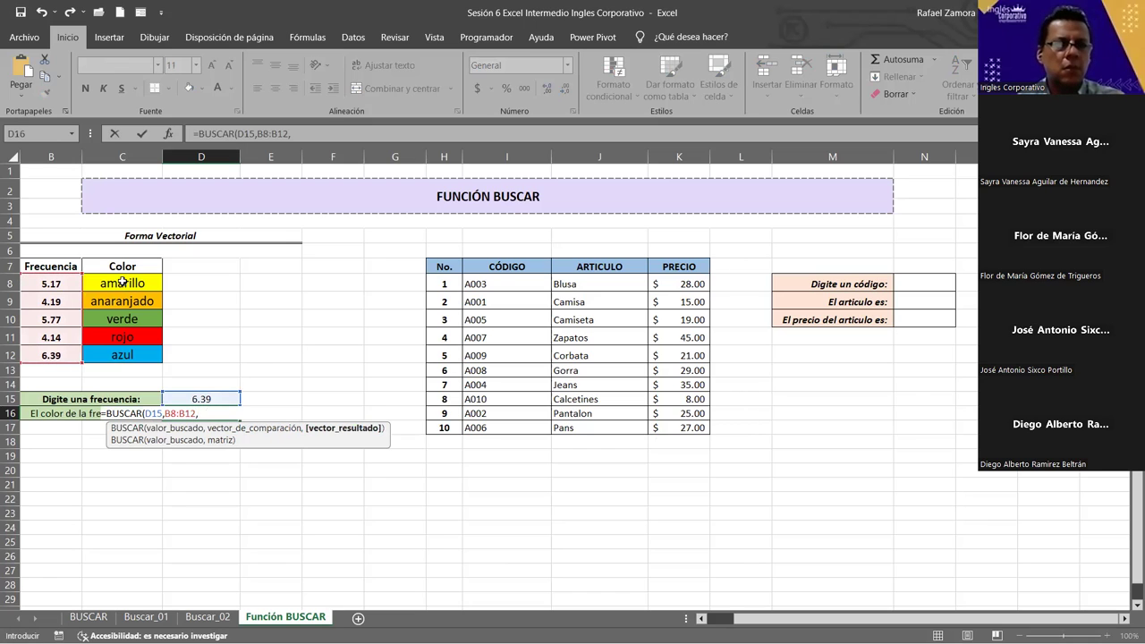
left_click(128, 281)
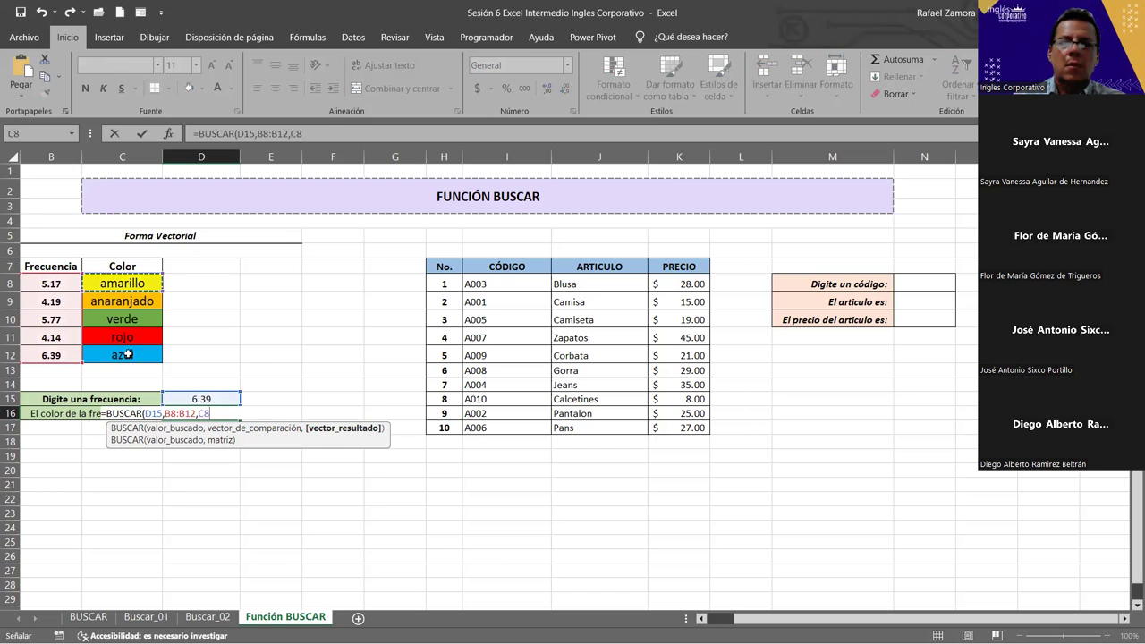
left_click_drag(129, 281, 129, 355)
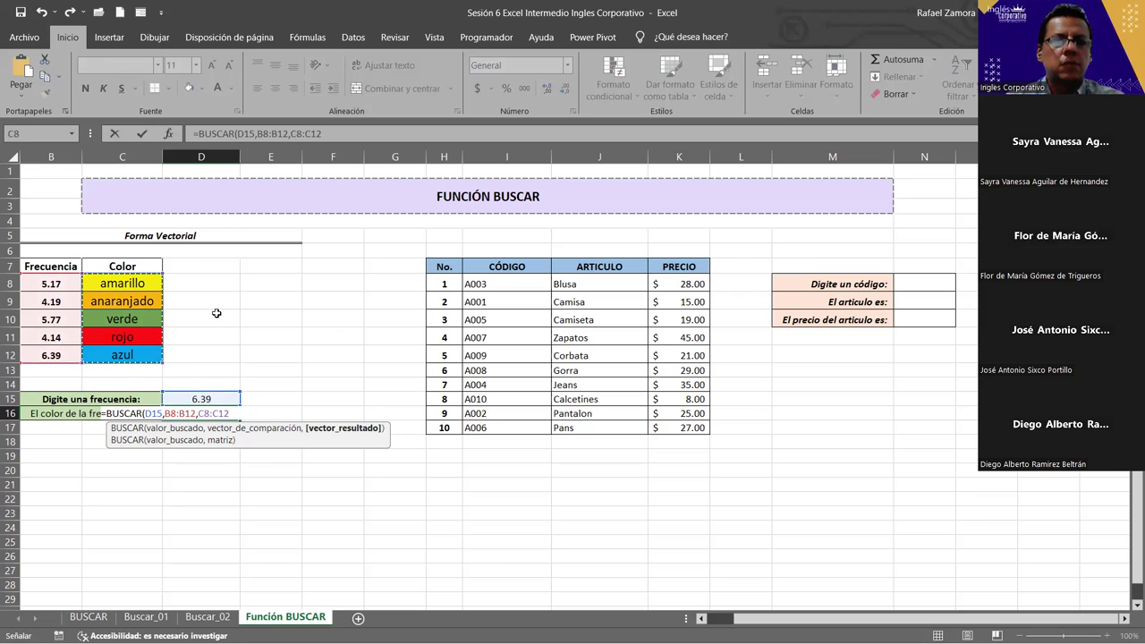
key("Return")
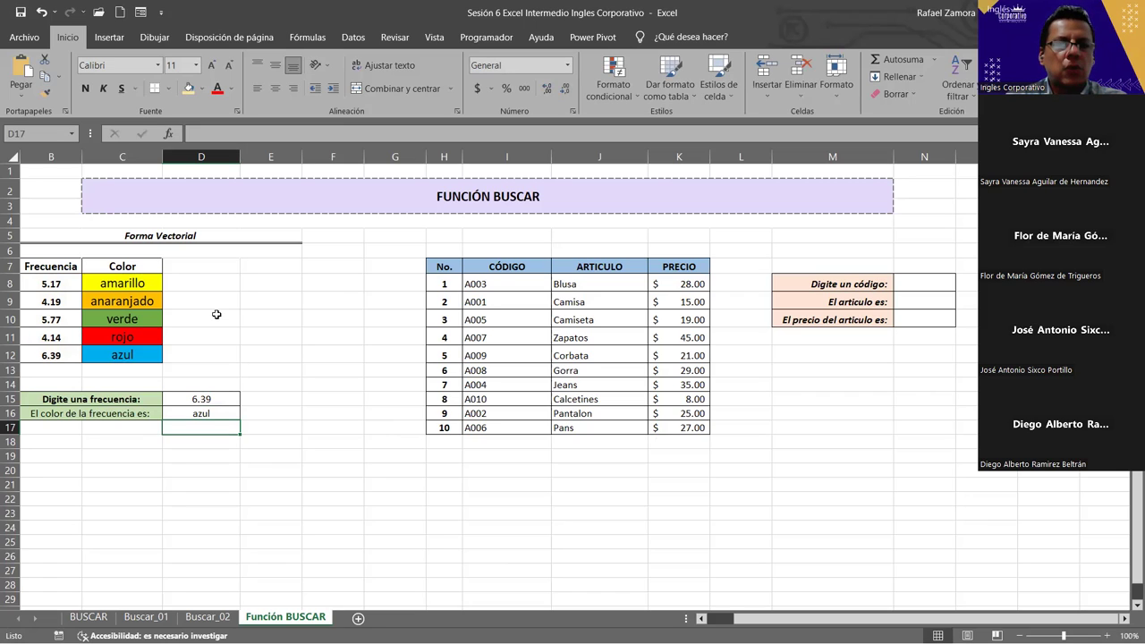
Step: Try frequency 5.17 (amarillo), then 5.77 (verde) in D15, checking D16's colour
left_click(217, 398)
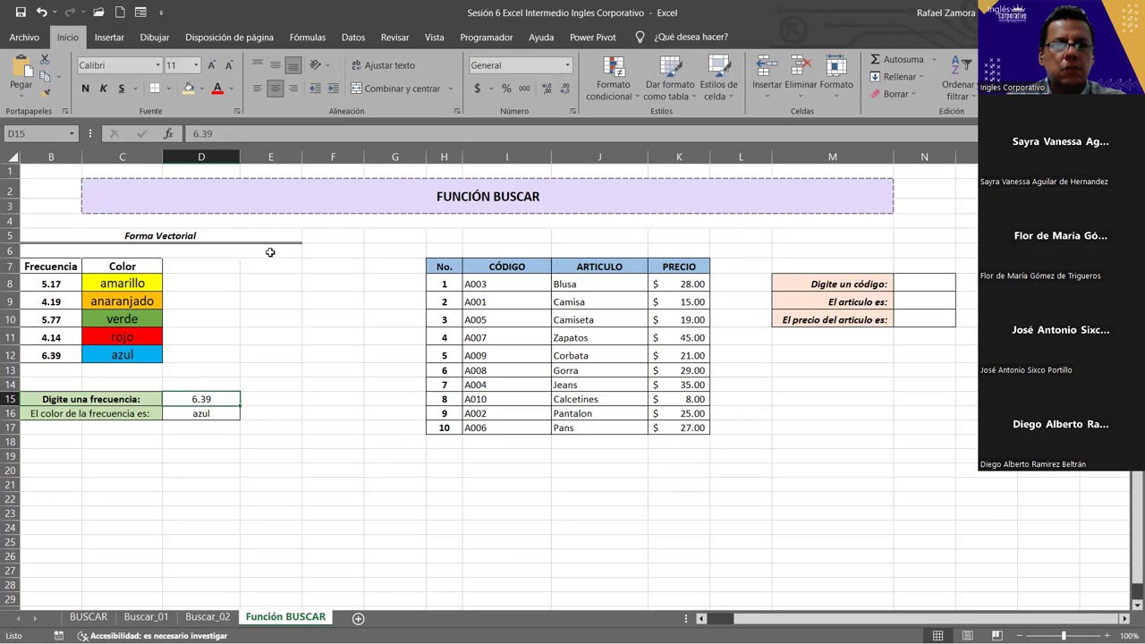
type("5.17")
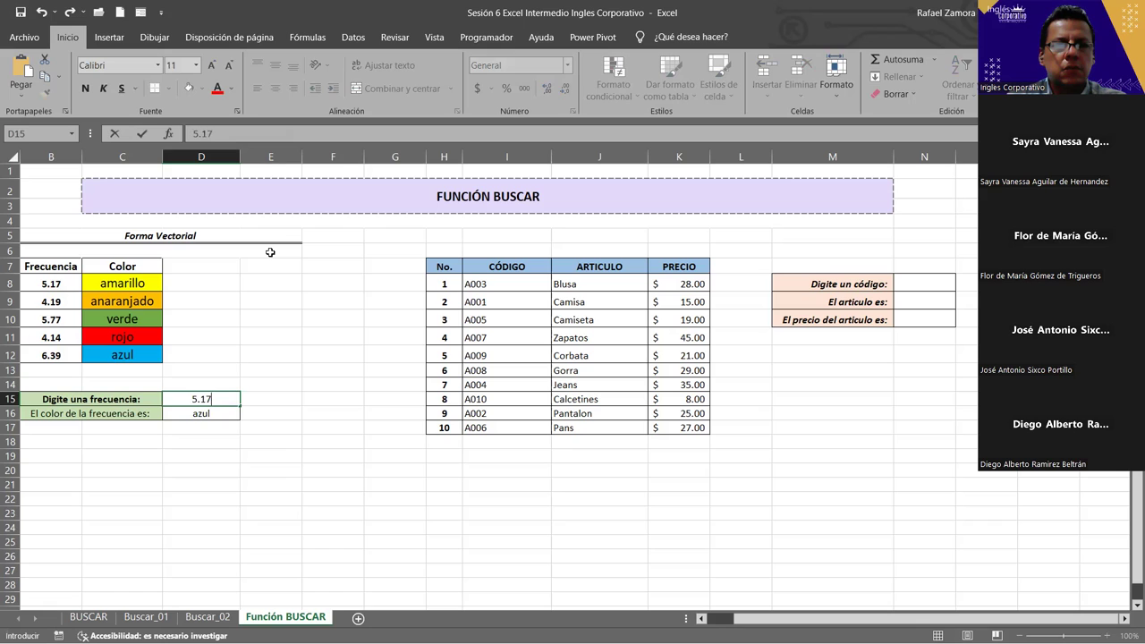
key("ctrl+Return")
key("Down")
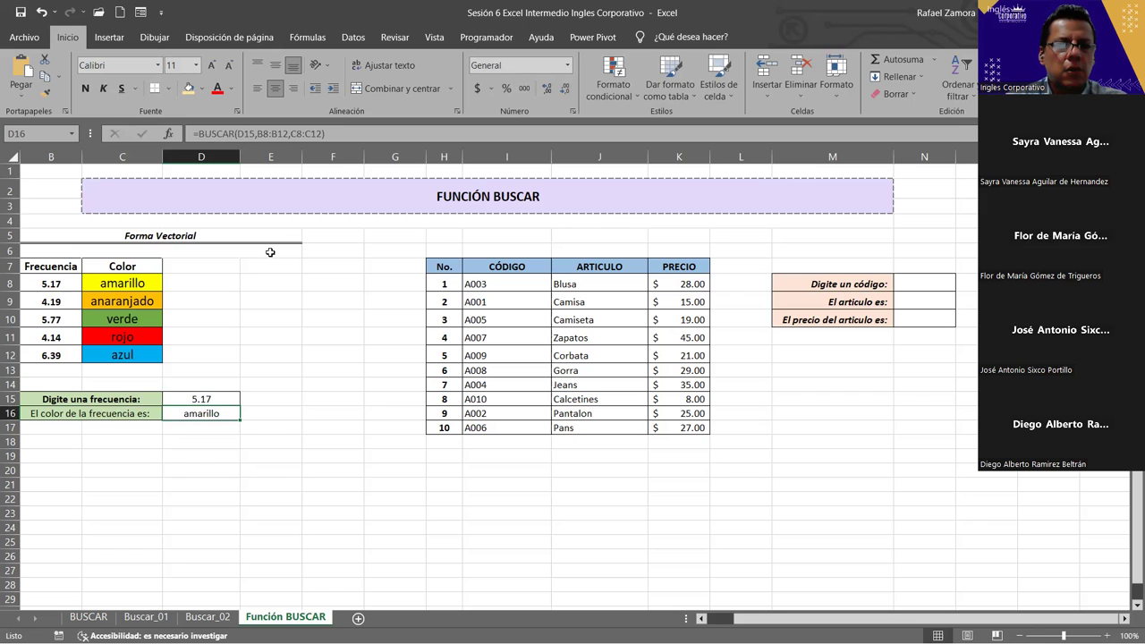
key("Up")
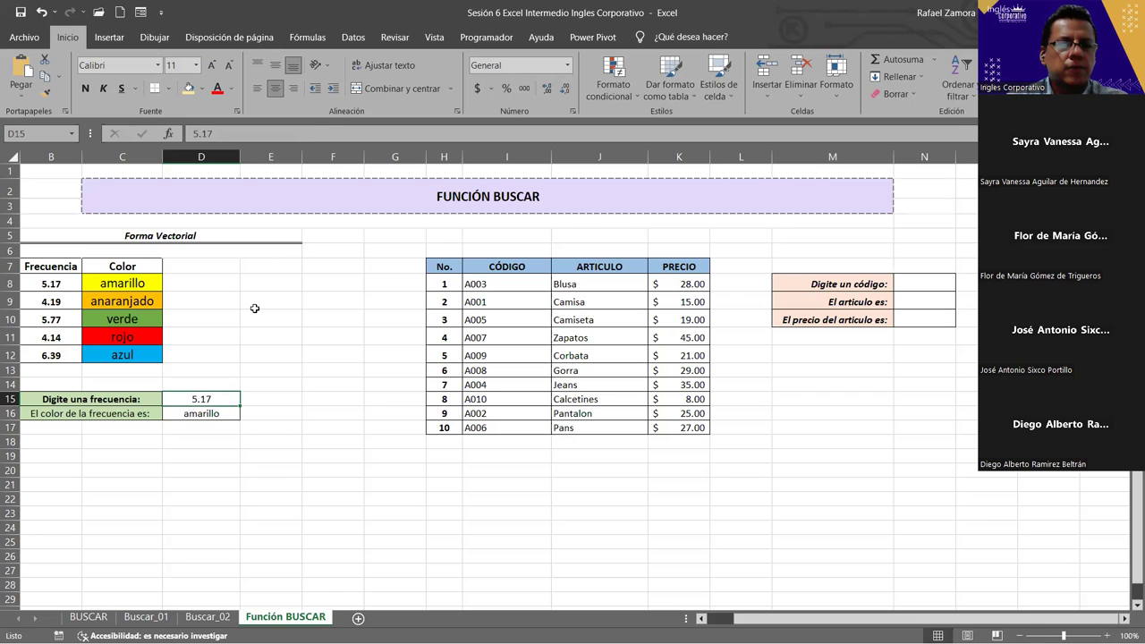
type("5.77")
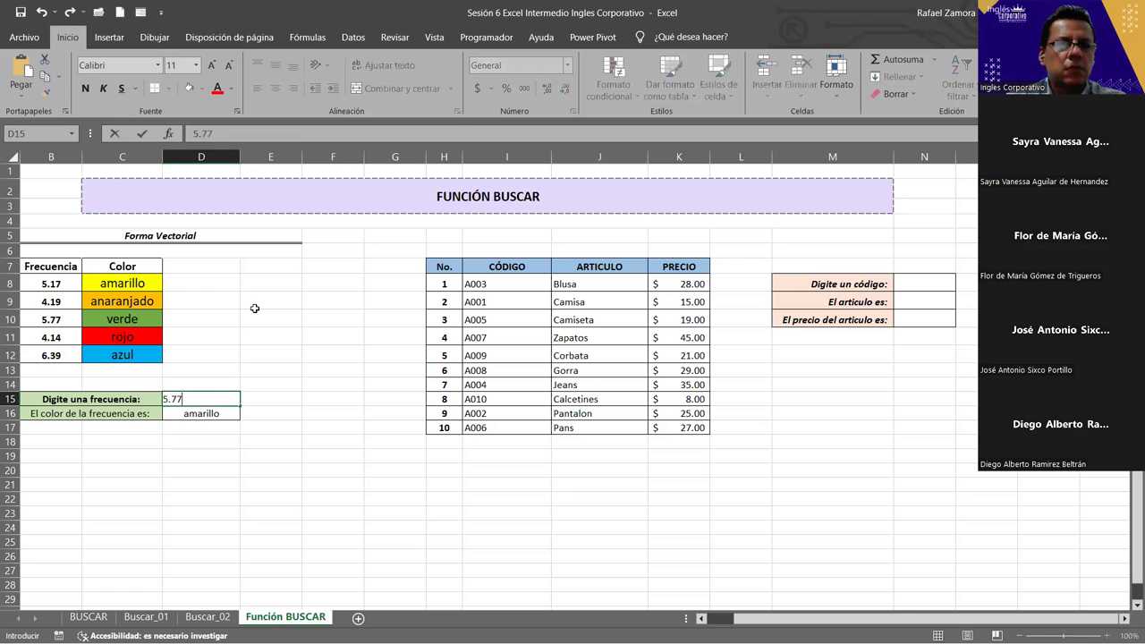
key("Return")
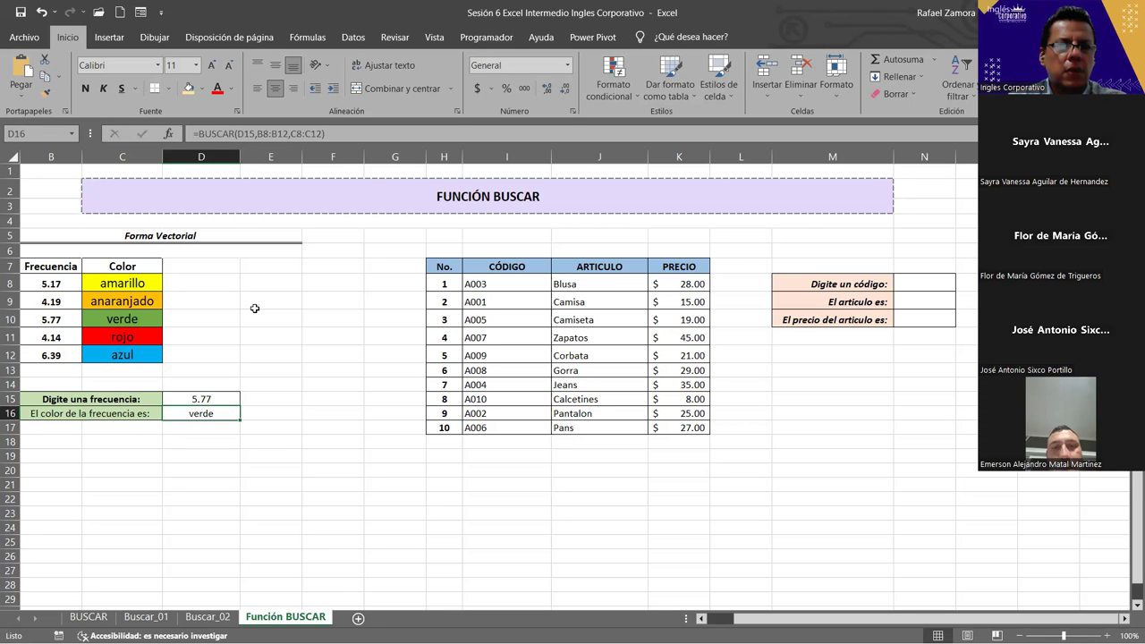
double_click(216, 397)
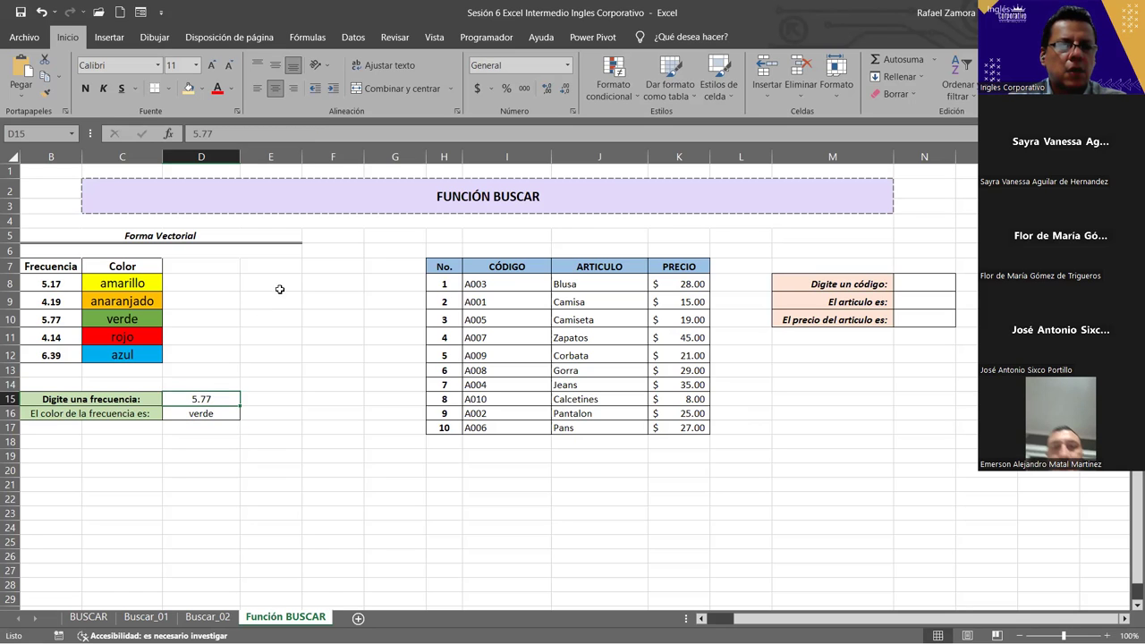
Step: Enter 4.14 in D15 and sort the Frecuencia/Color table smallest to largest, expanding the selection
type("4.14")
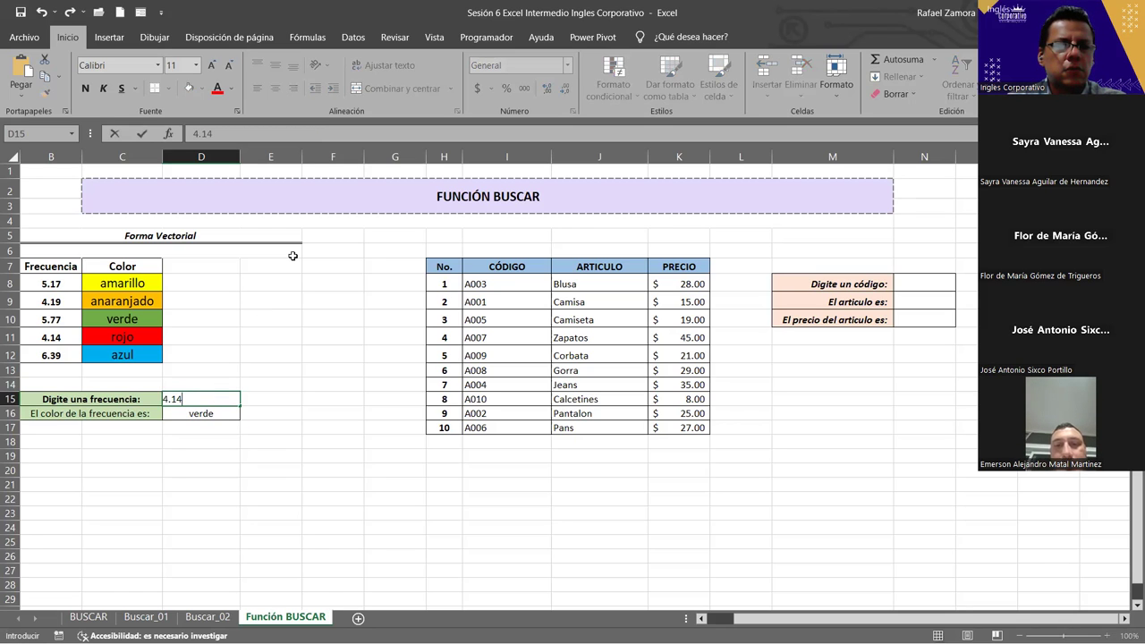
key("Return")
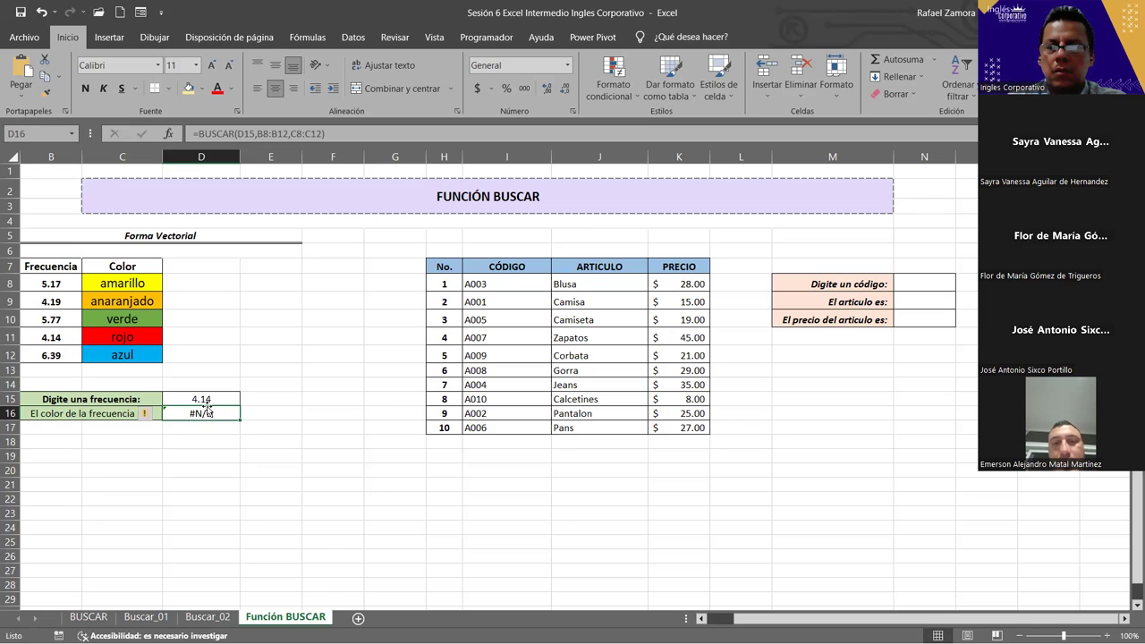
left_click_drag(51, 284, 57, 356)
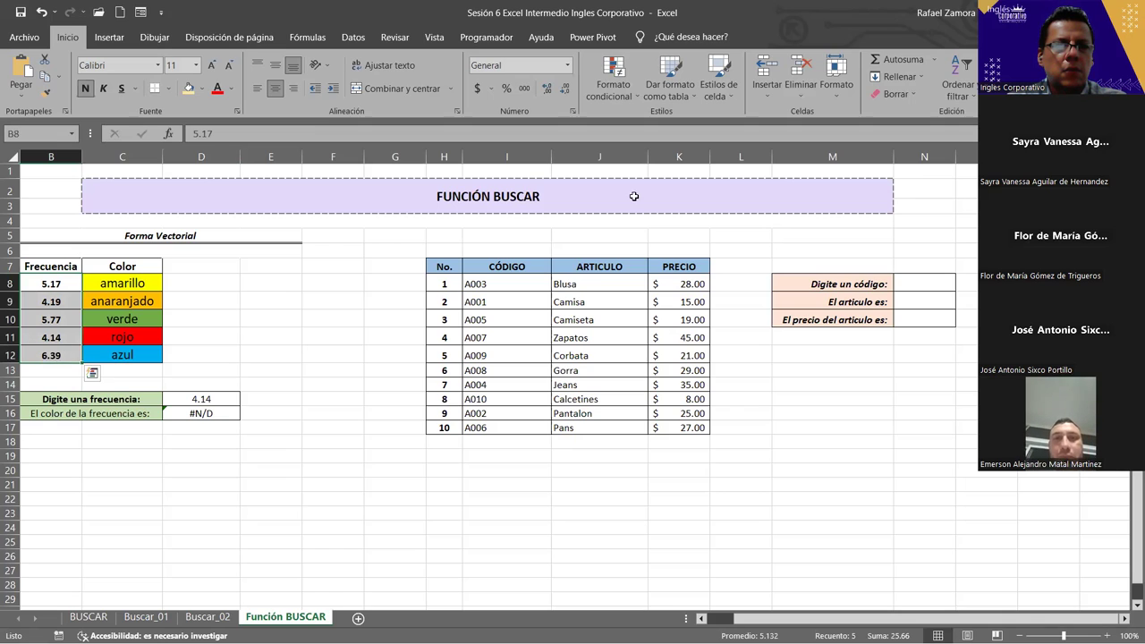
left_click(970, 95)
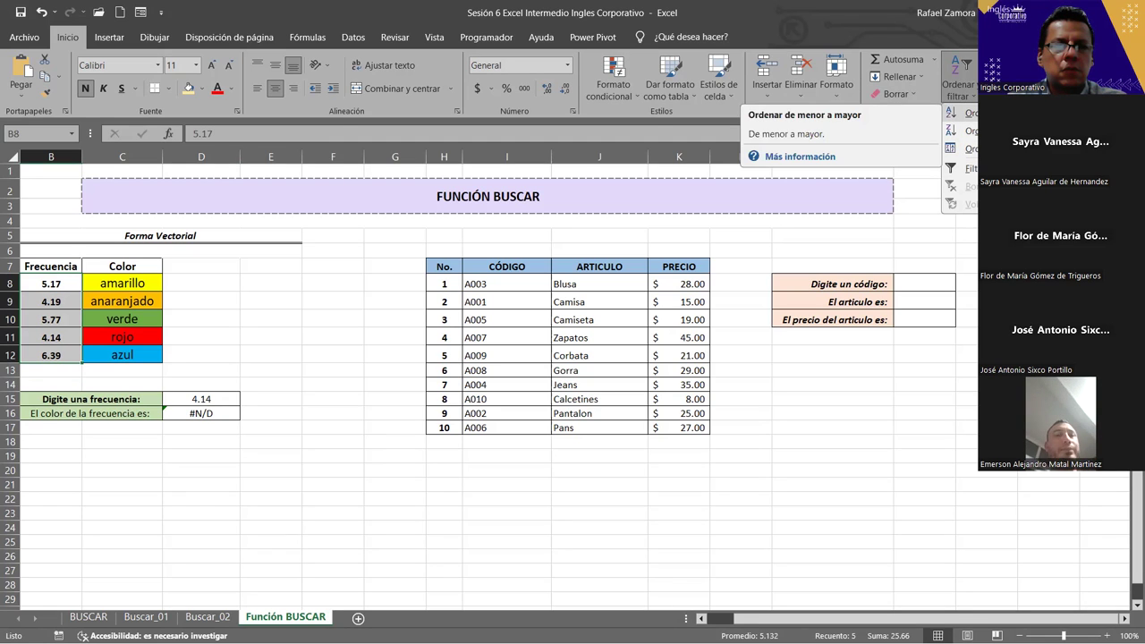
left_click(961, 112)
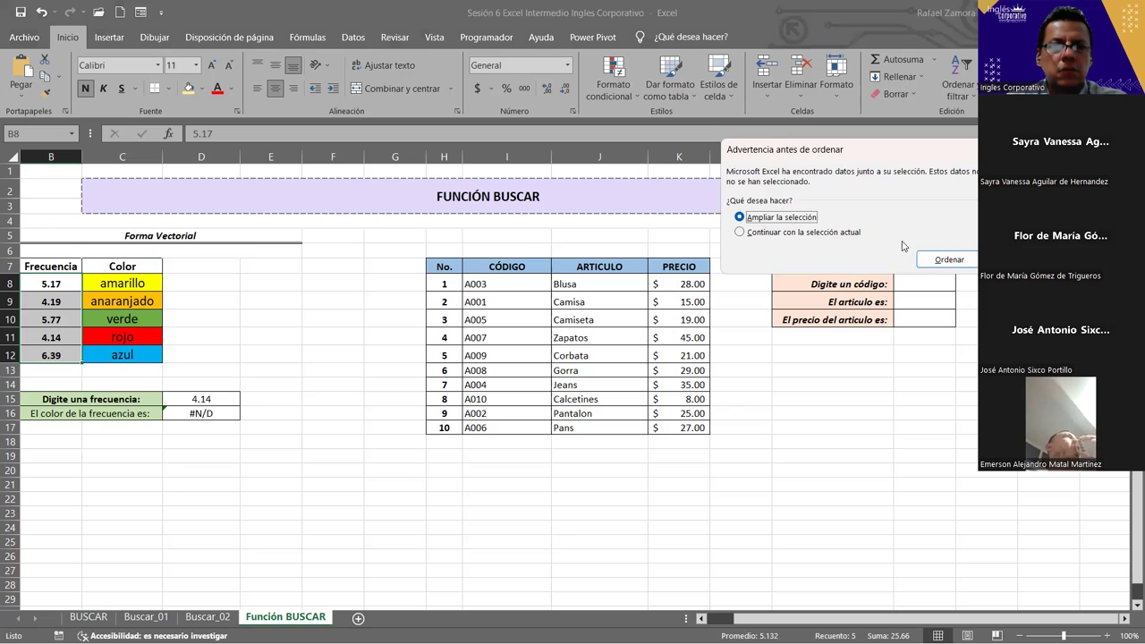
left_click(952, 261)
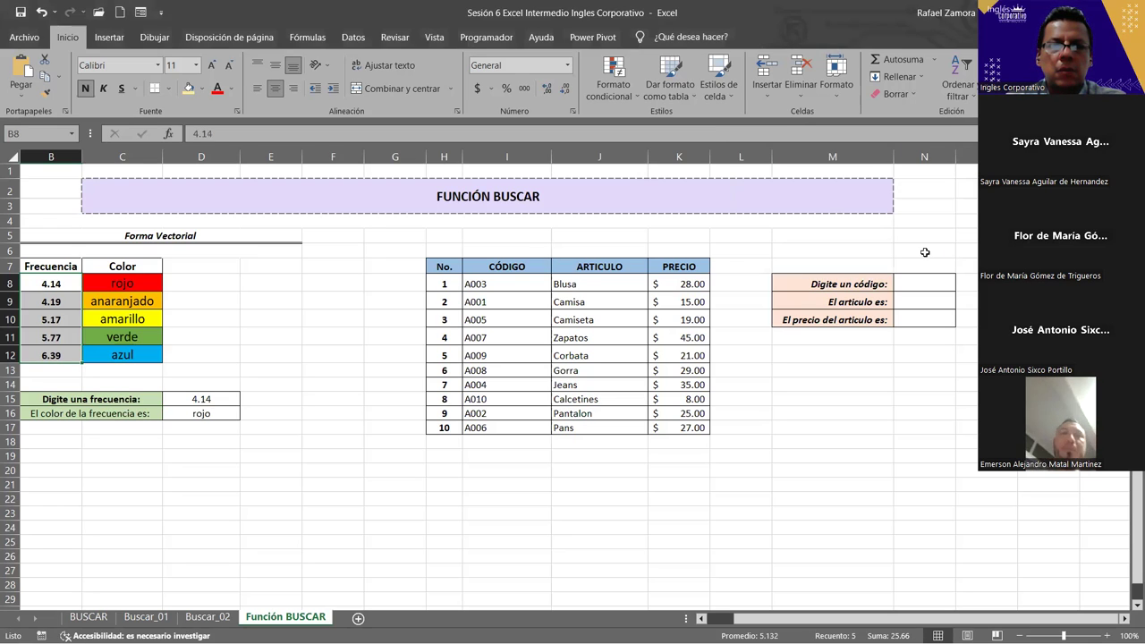
Step: Check the sorted lookup with frequencies 4.14 and 4.19 in D15
left_click(250, 319)
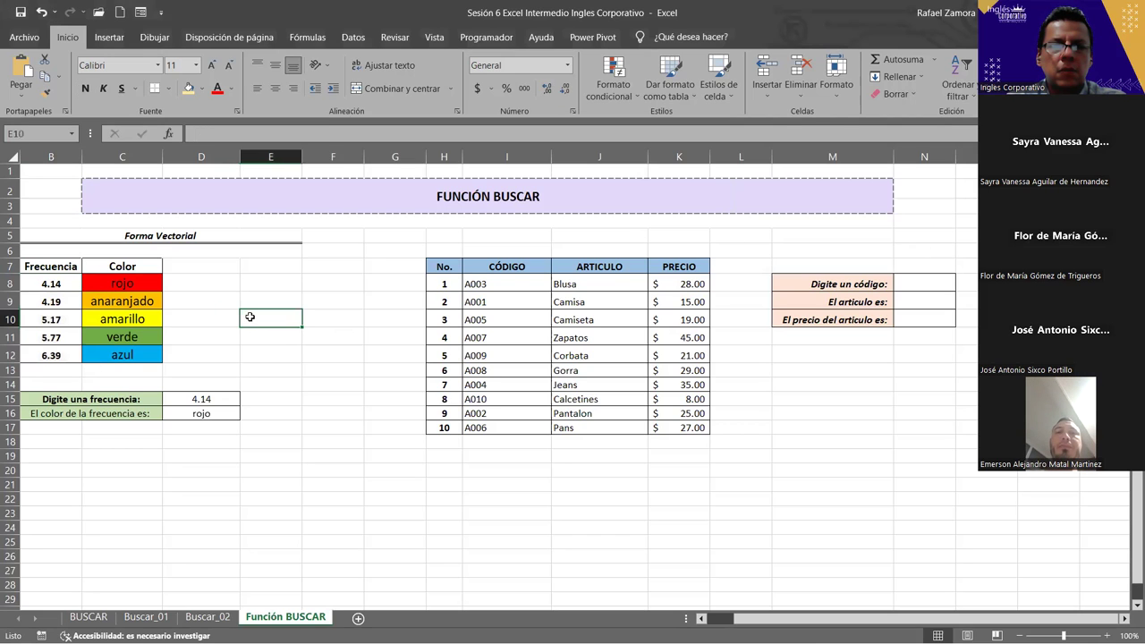
left_click(207, 400)
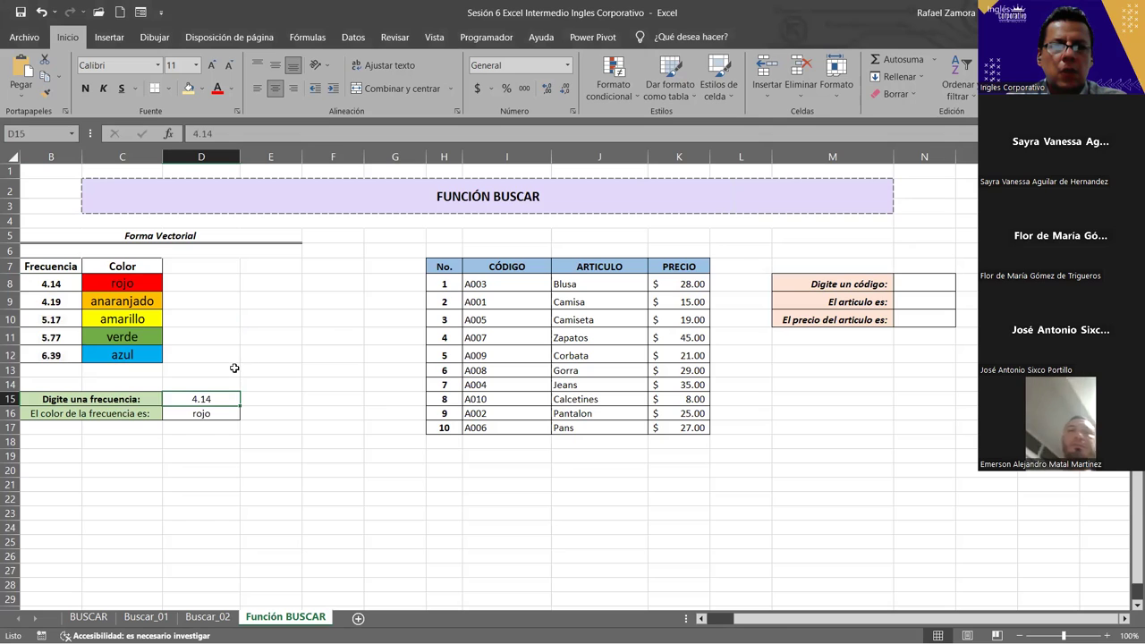
type("4.14")
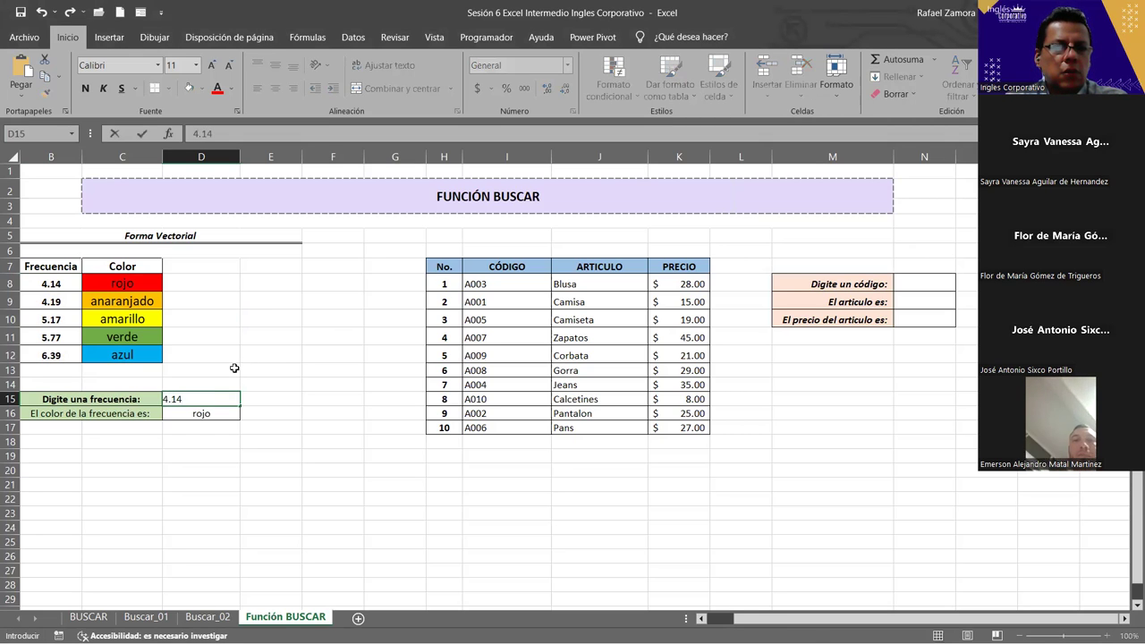
key("Return")
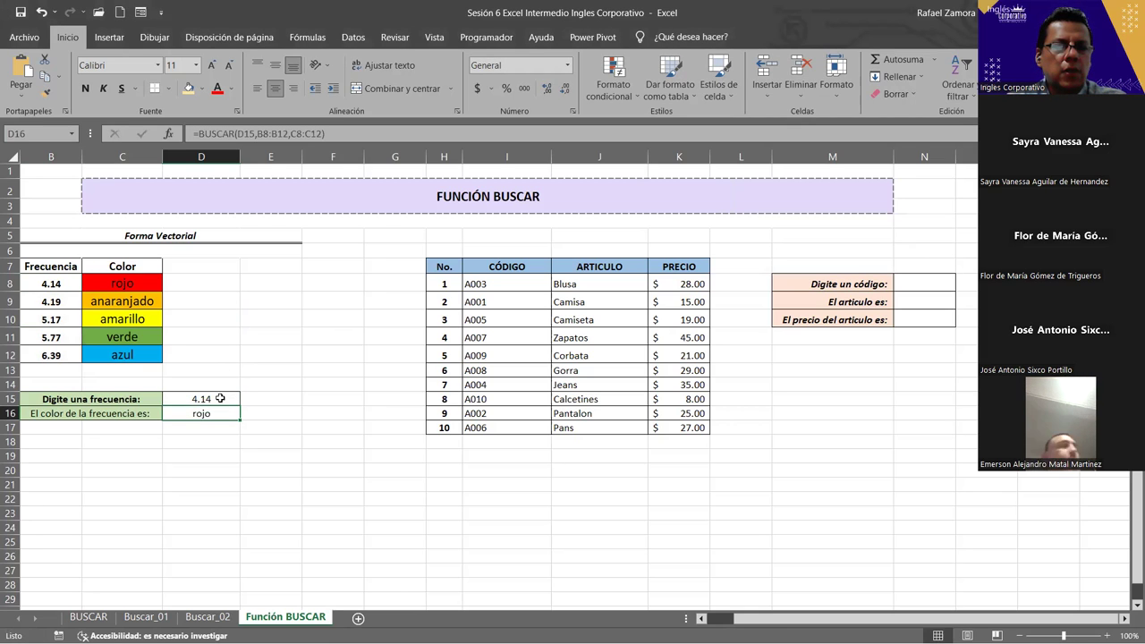
left_click(221, 398)
type("4.19")
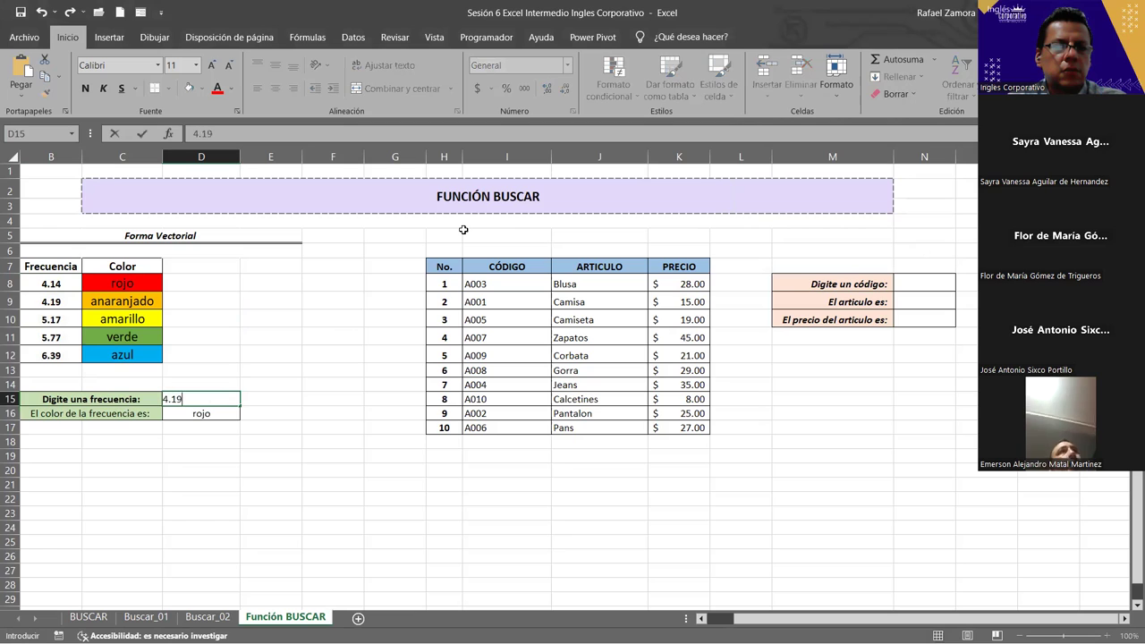
key("Return")
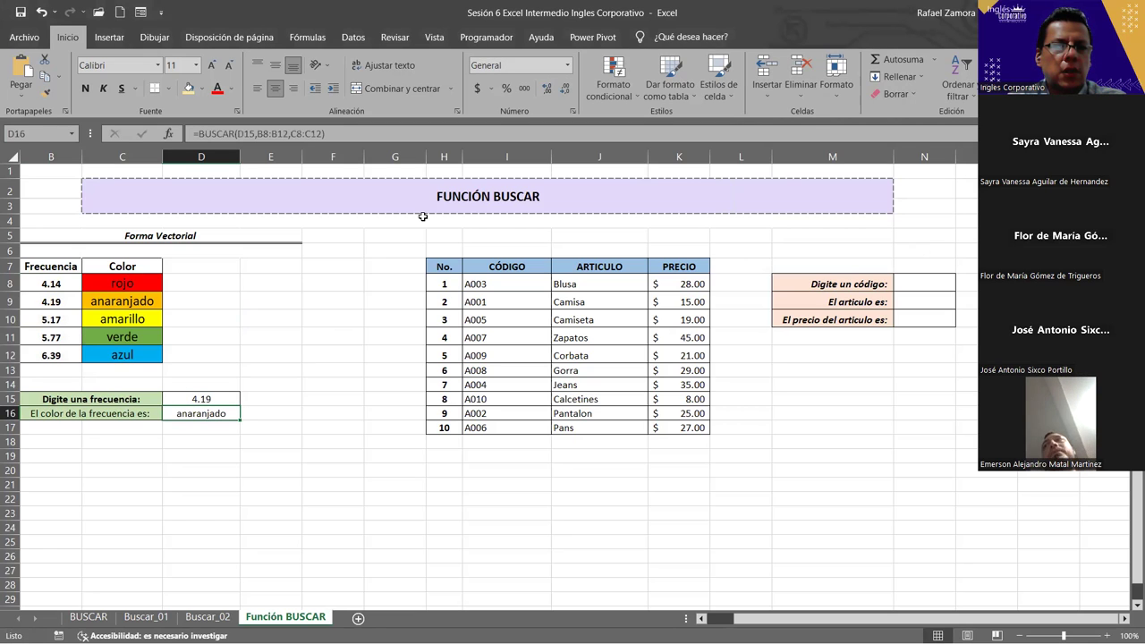
Step: Check frequencies 5.17, 5.77 and 6.39 in D15, ending with azul in D16
left_click(220, 395)
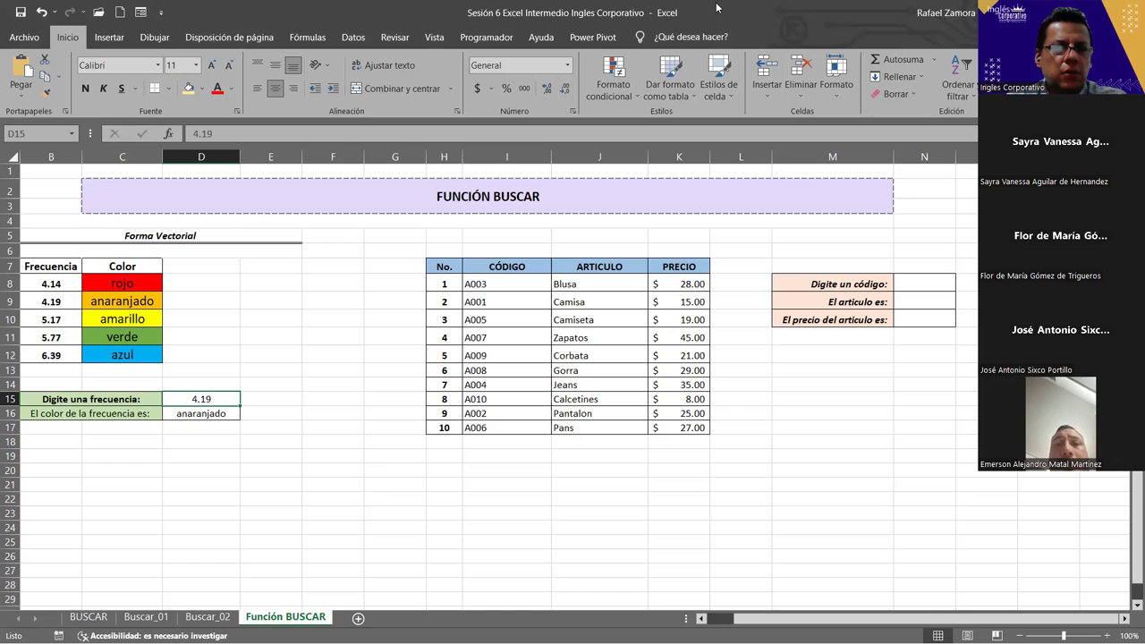
type("5")
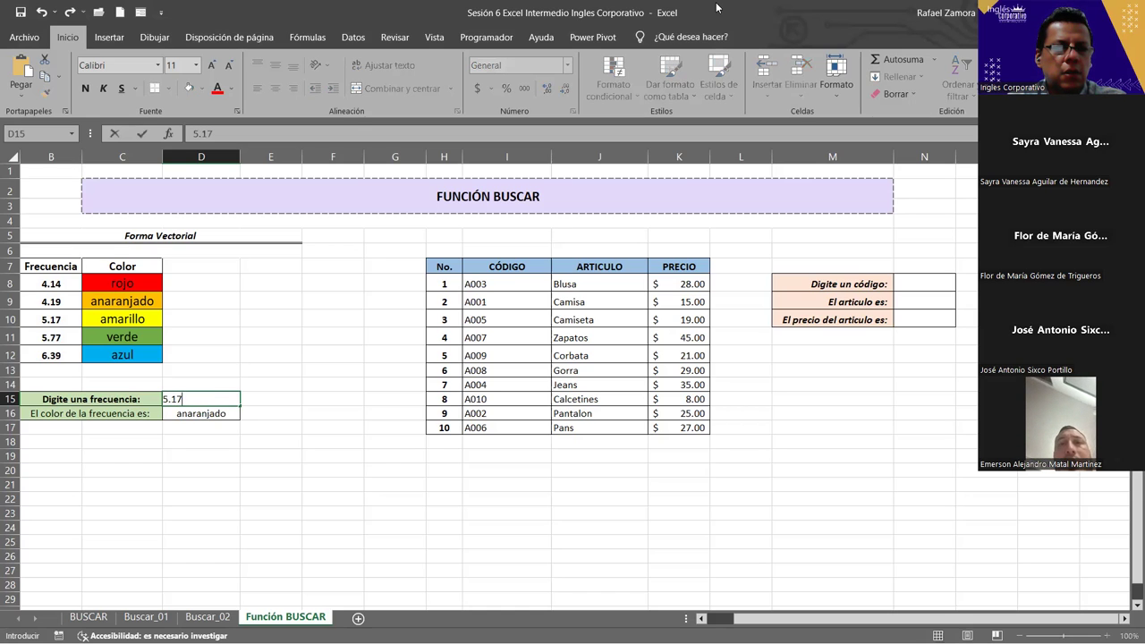
key("Return")
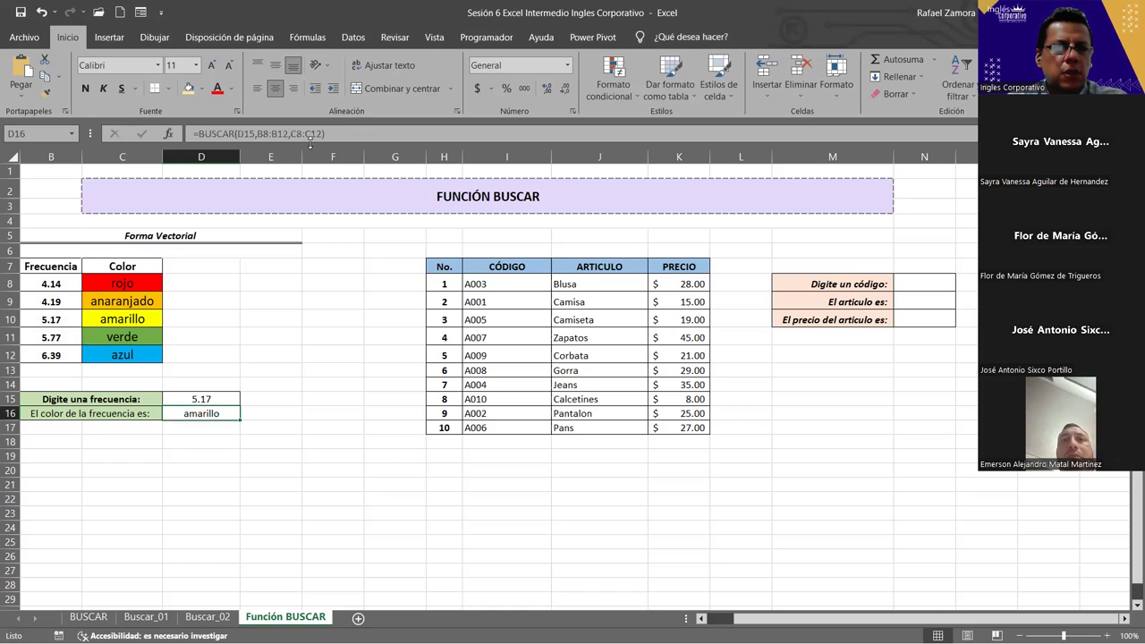
left_click(194, 398)
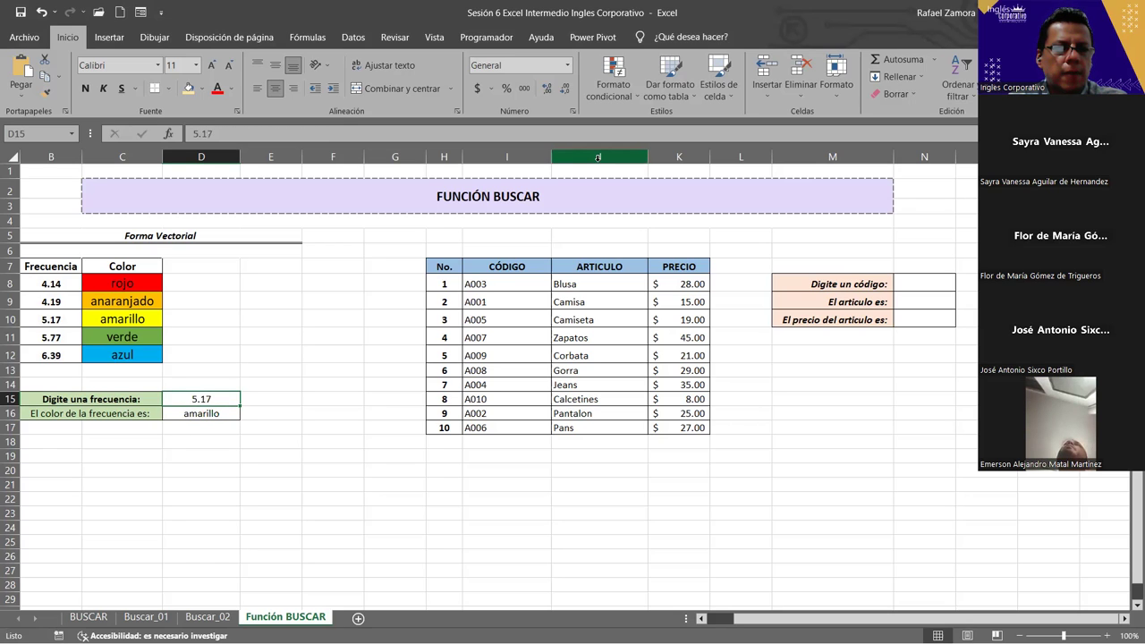
type("5.77")
key("Return")
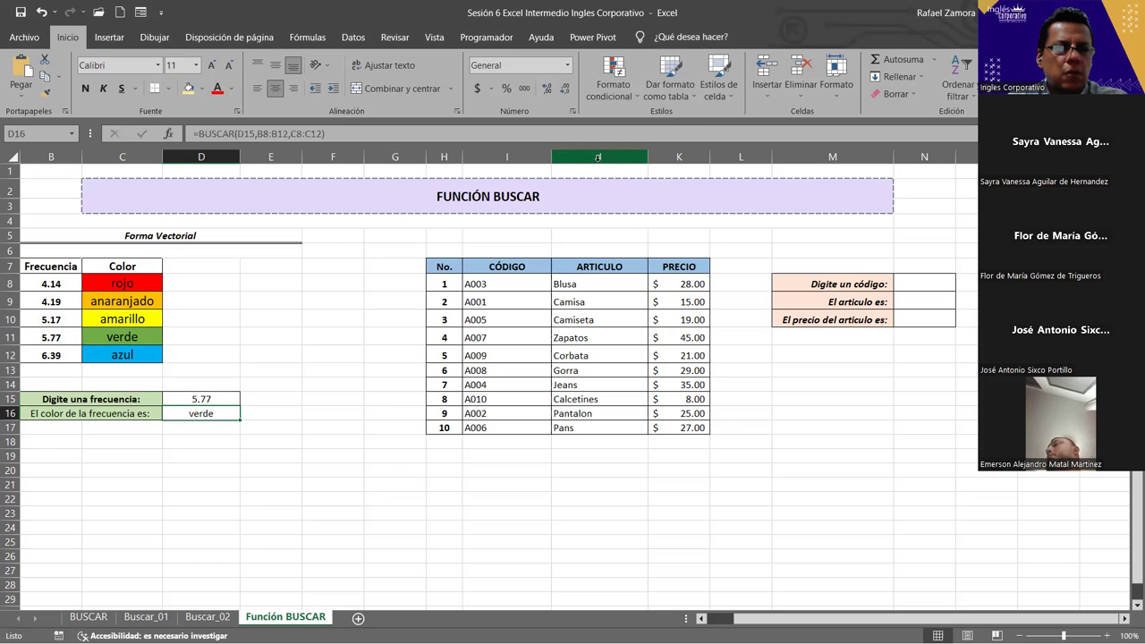
left_click(212, 397)
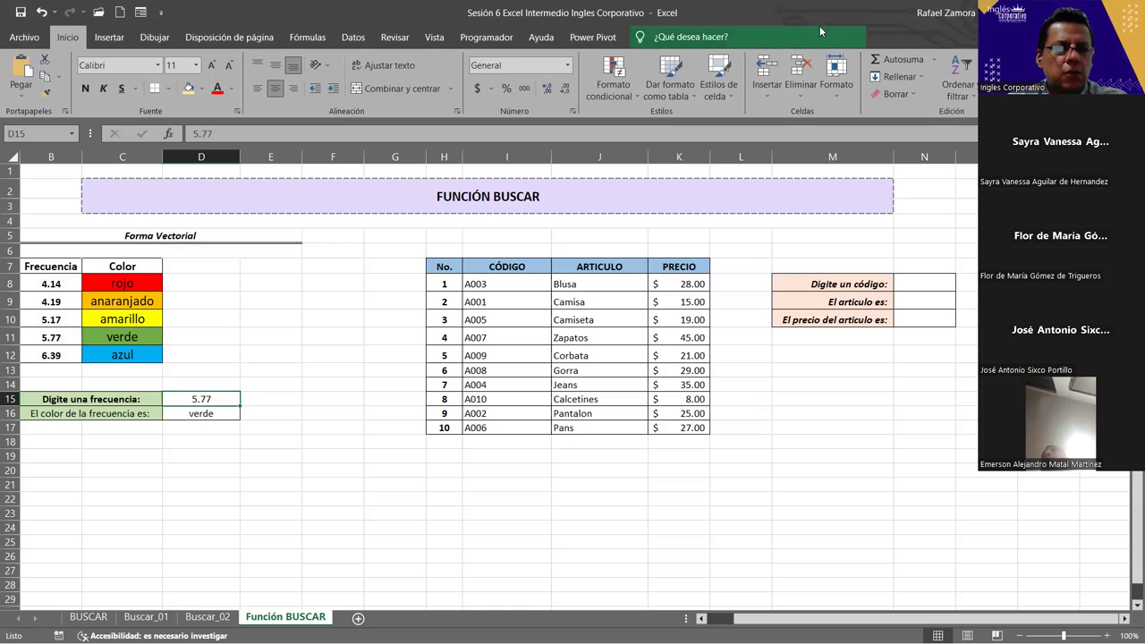
type("6.39")
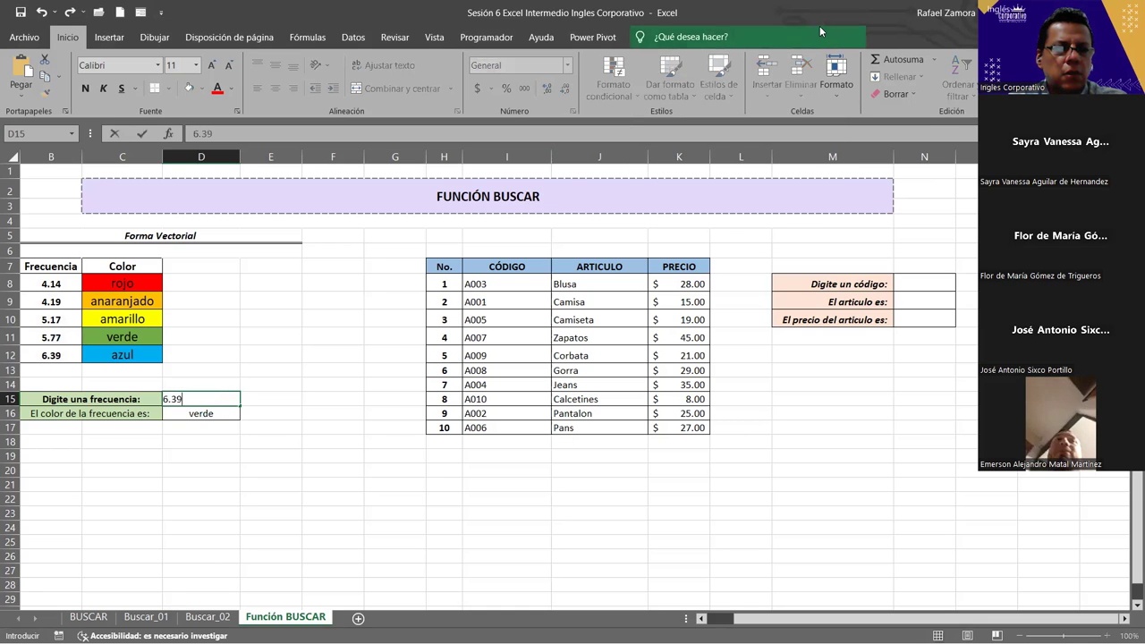
key("Return")
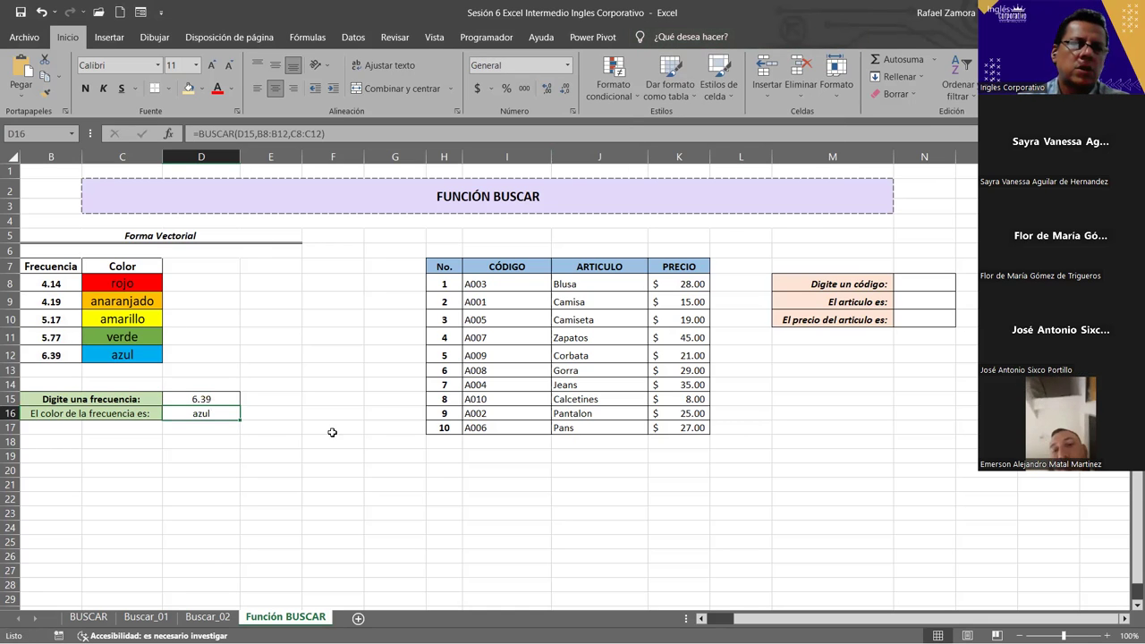
Step: Show the Power Pivot tools and select the code entry cell N8
left_click(592, 37)
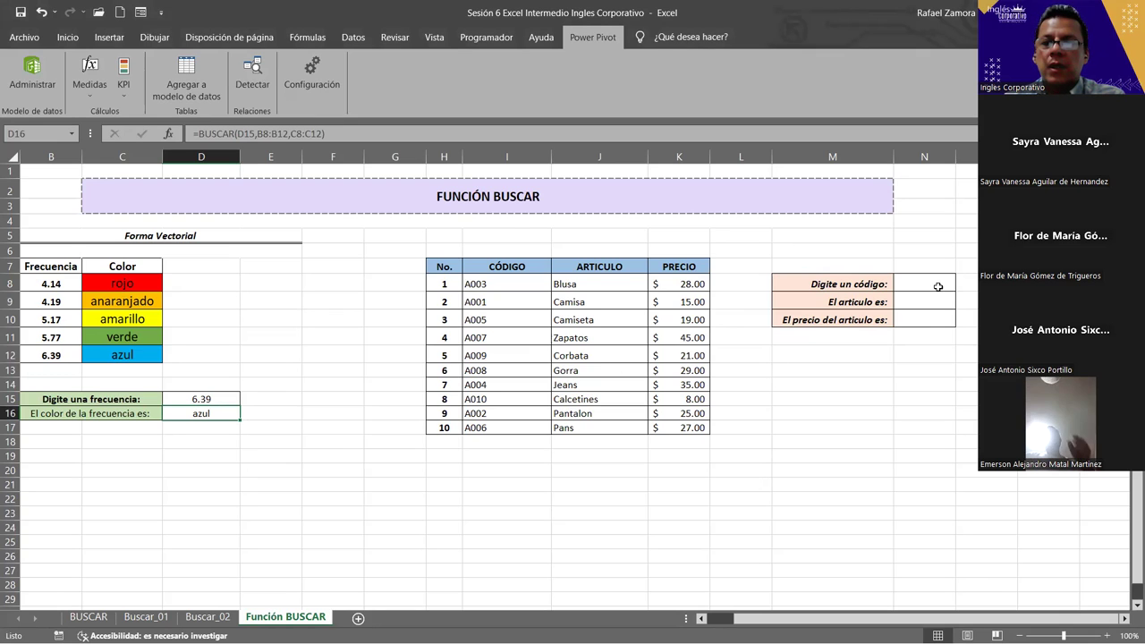
left_click(938, 285)
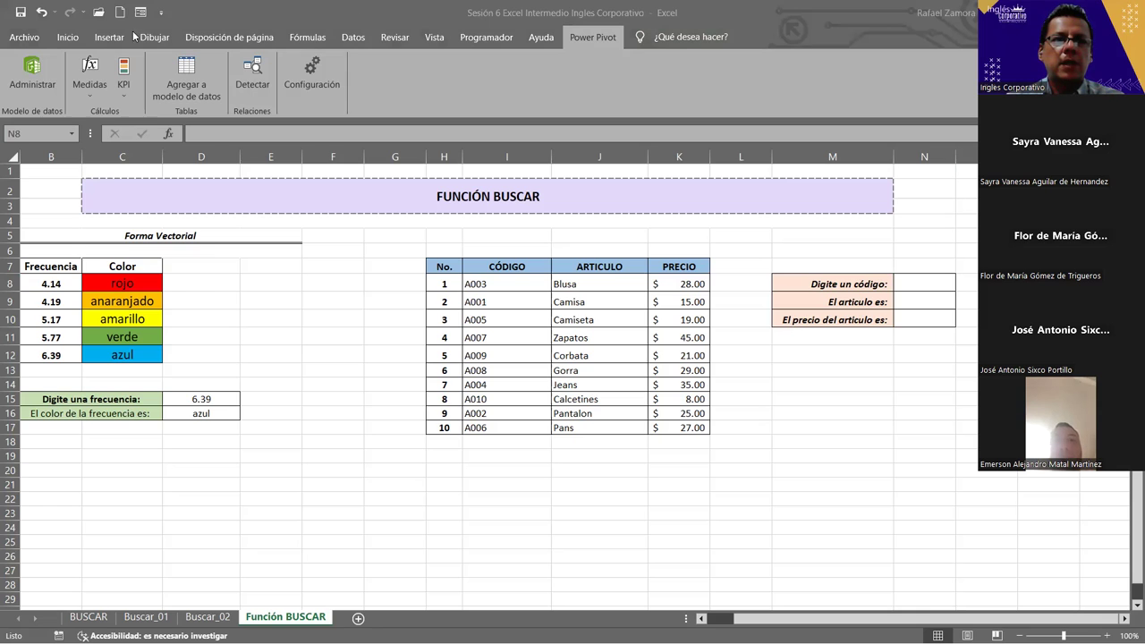
Step: Insert a WordArt text box reading 'EN PRACTICA'
left_click(100, 34)
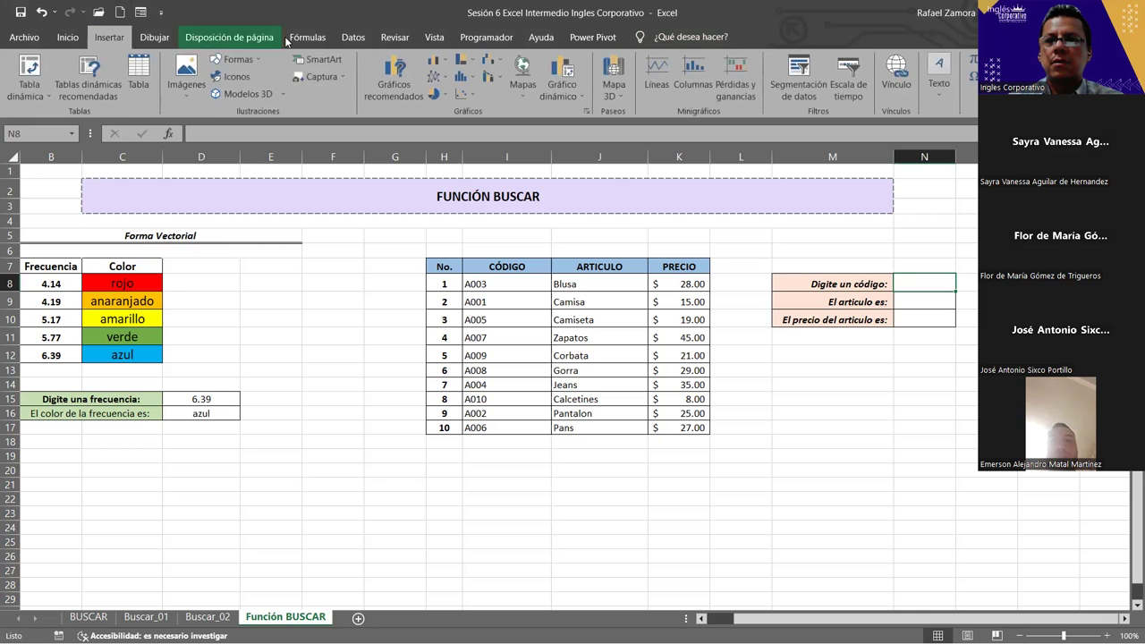
left_click(941, 80)
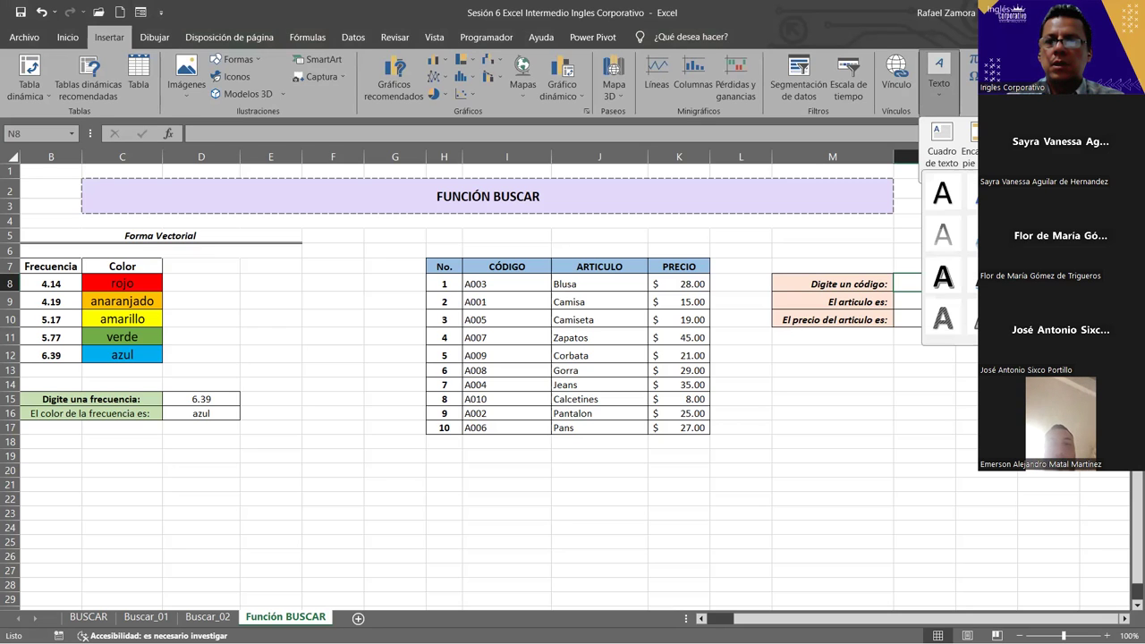
left_click(942, 192)
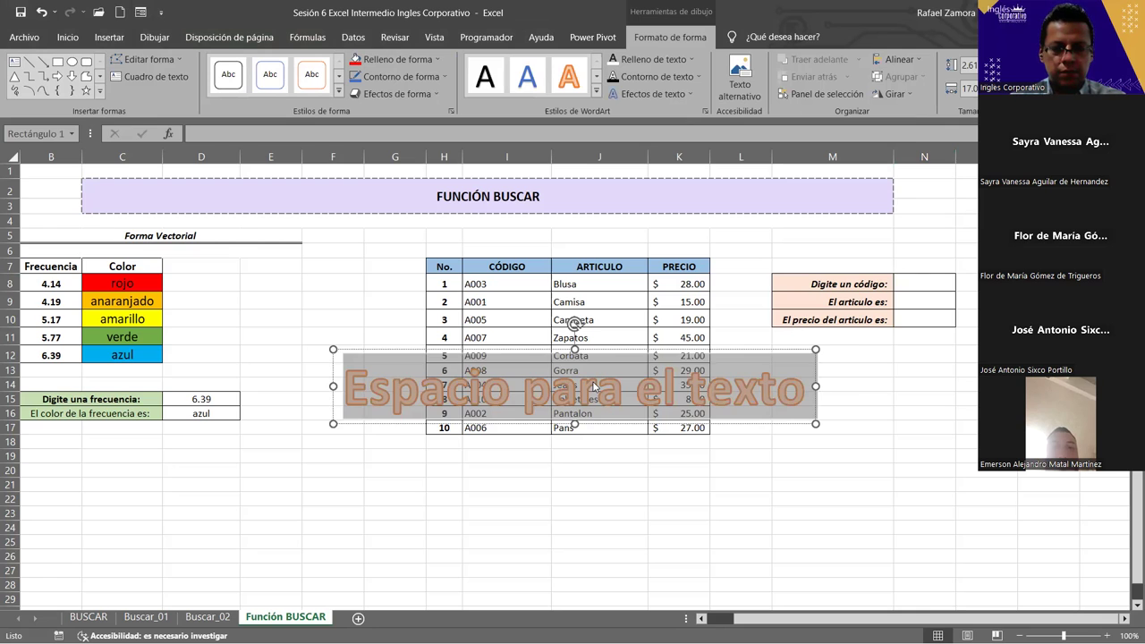
type("EN PRACTIC")
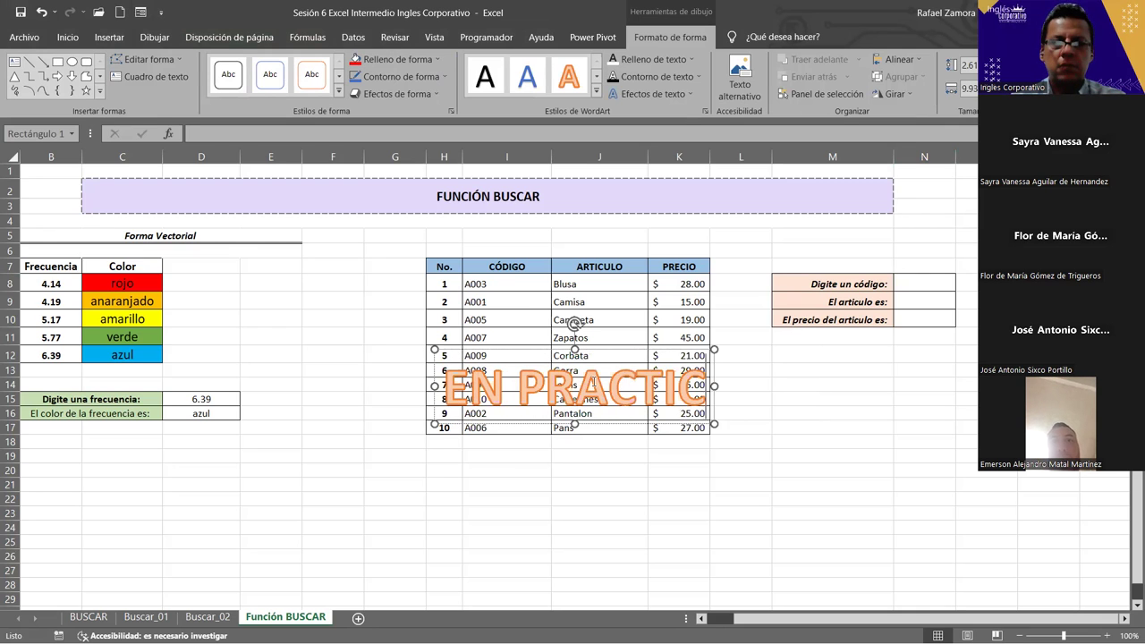
type("A")
Step: Move the EN PRACTICA WordArt below the product table and fill its text red
mouse_move(679, 348)
left_mouse_down()
mouse_move(495, 505)
mouse_move(499, 493)
left_mouse_up()
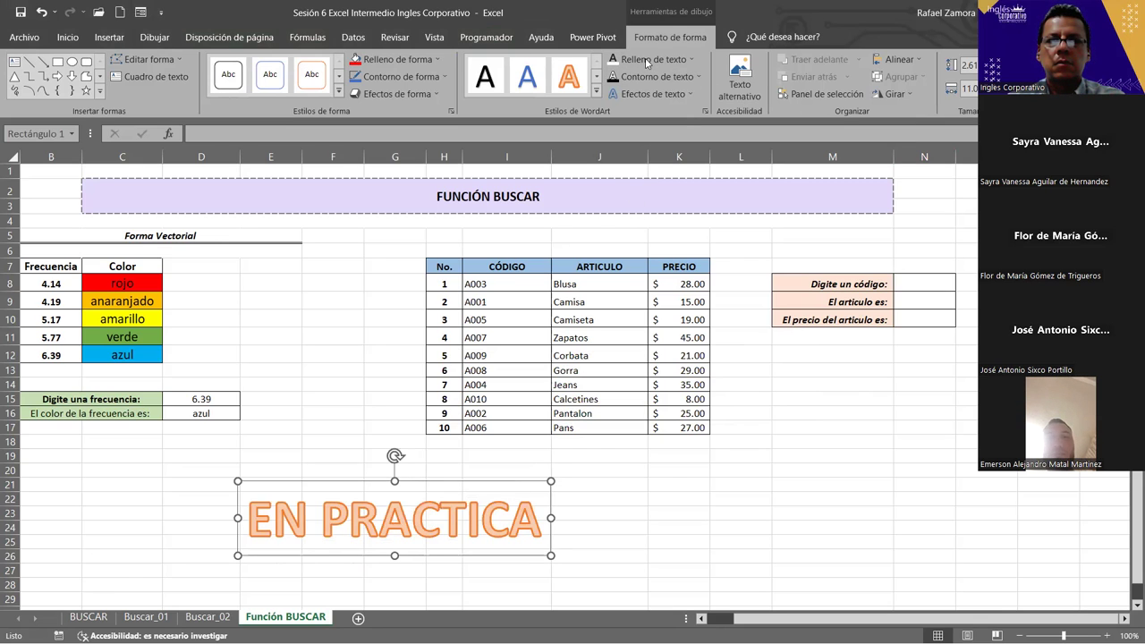
left_click(690, 59)
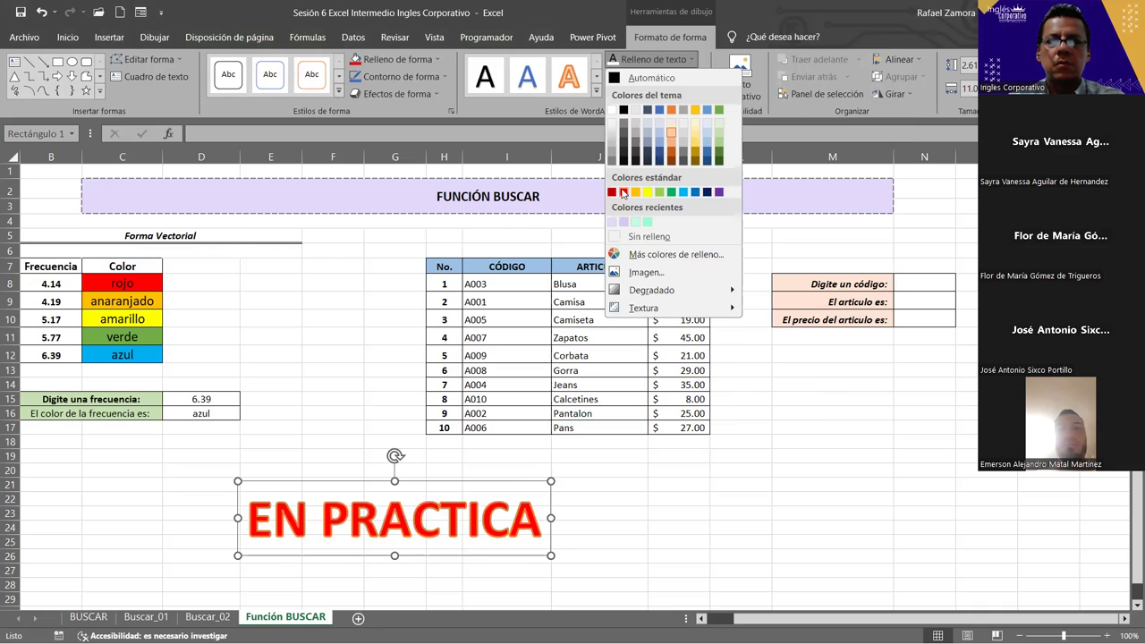
left_click(623, 193)
left_click(654, 492)
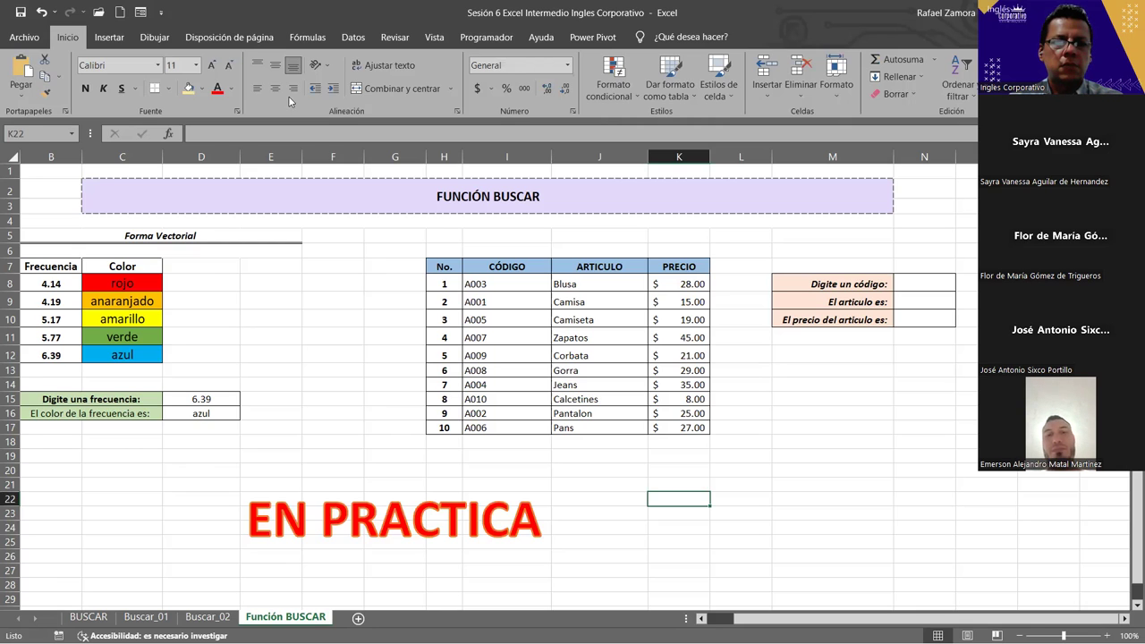
Step: Drag the EN PRACTICA title left beneath the Frecuencia/Color table and deselect it
left_click_drag(464, 483, 298, 481)
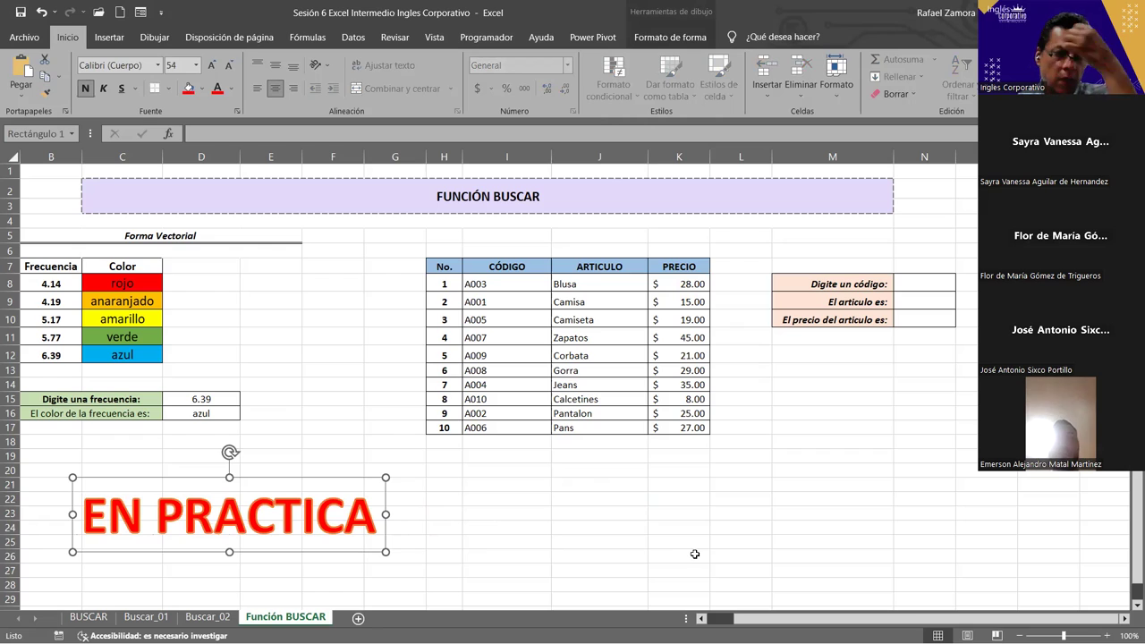
left_click(693, 562)
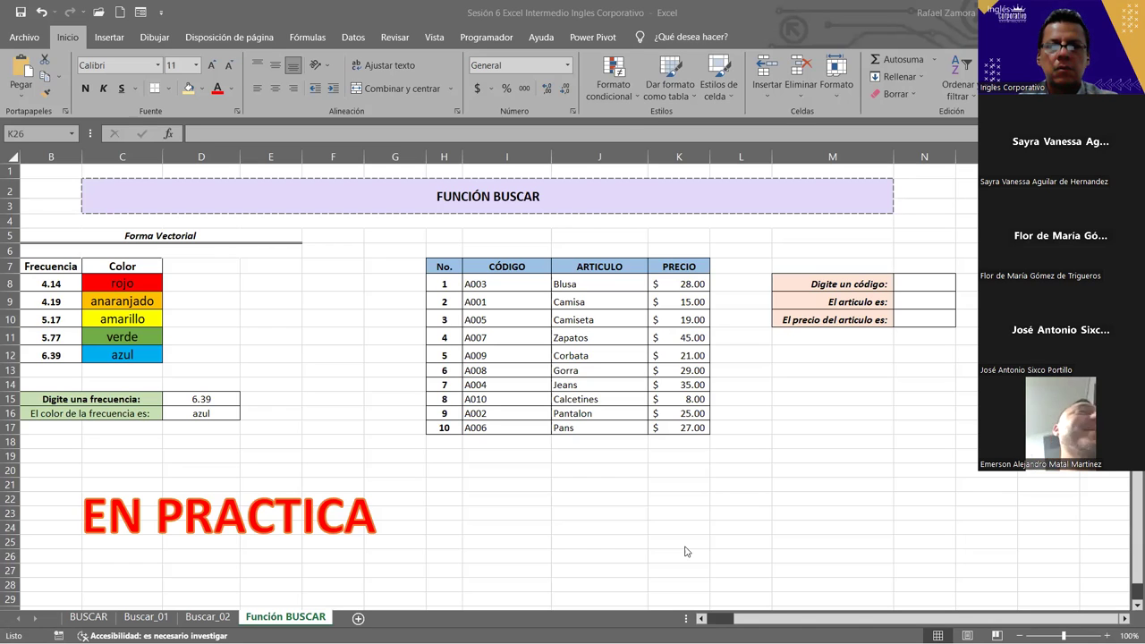
left_click(686, 552)
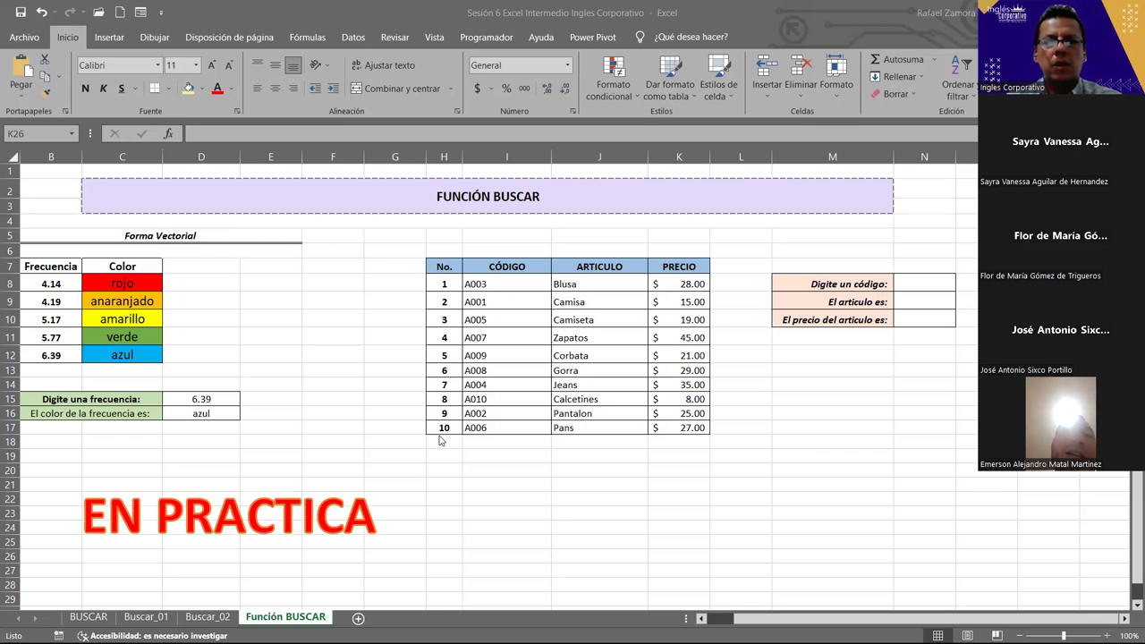
left_click(554, 467)
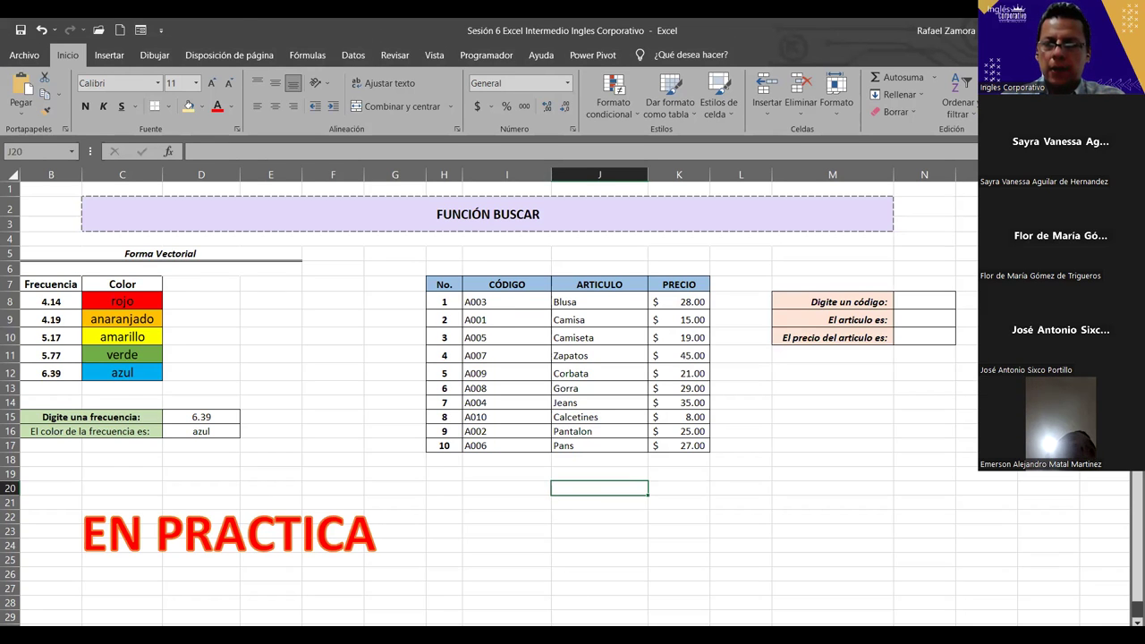
double_click(240, 22)
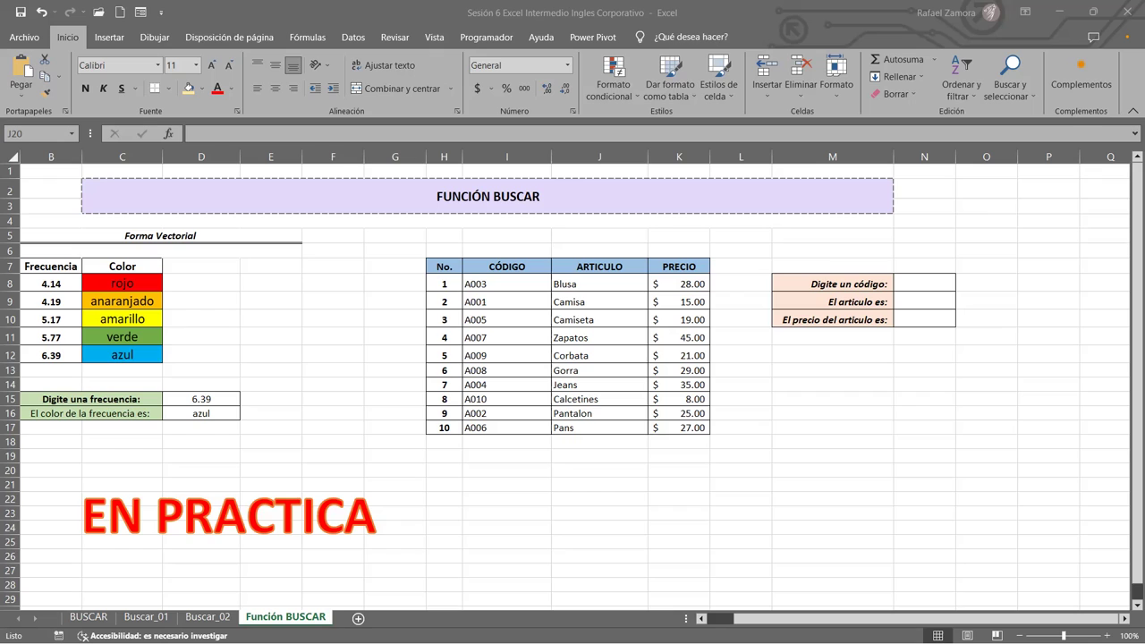
left_click(807, 355)
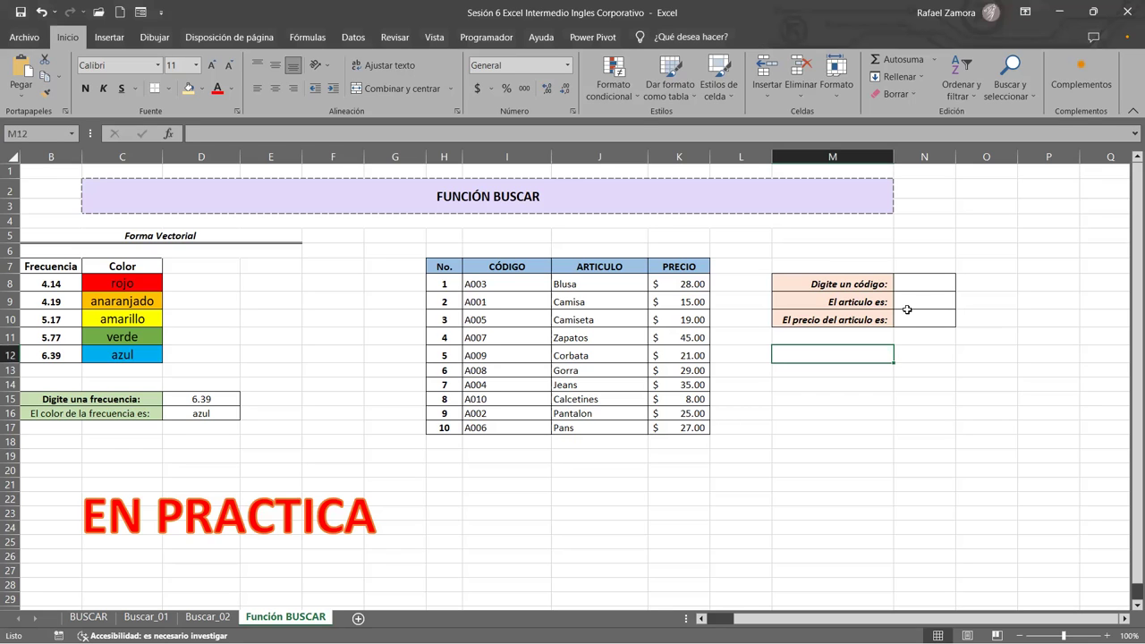
left_click(928, 282)
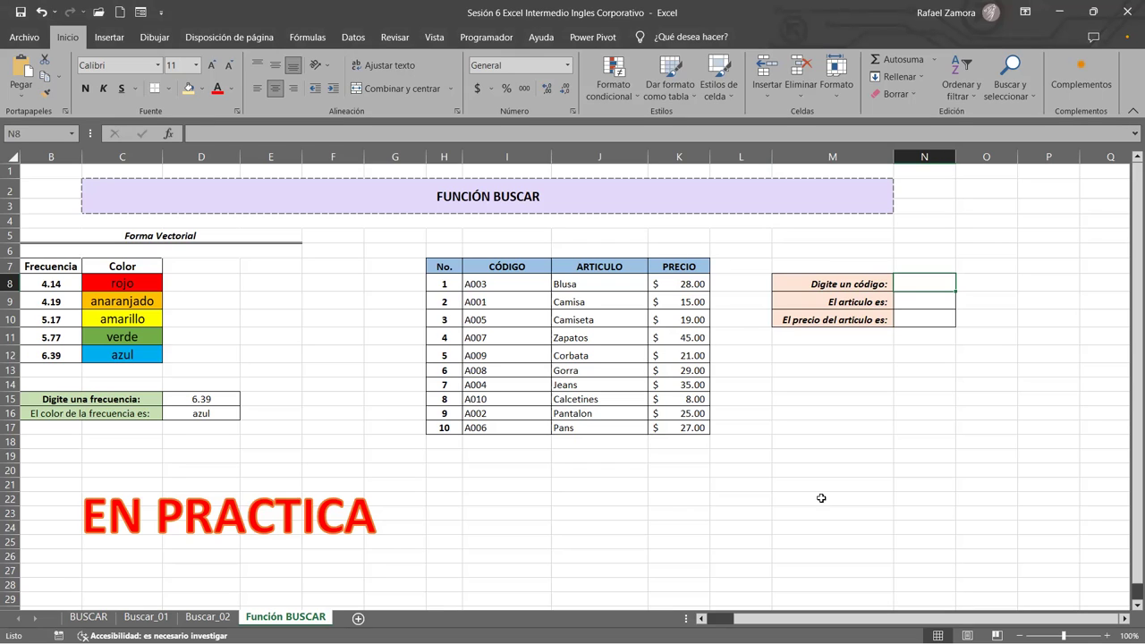
left_click(751, 381)
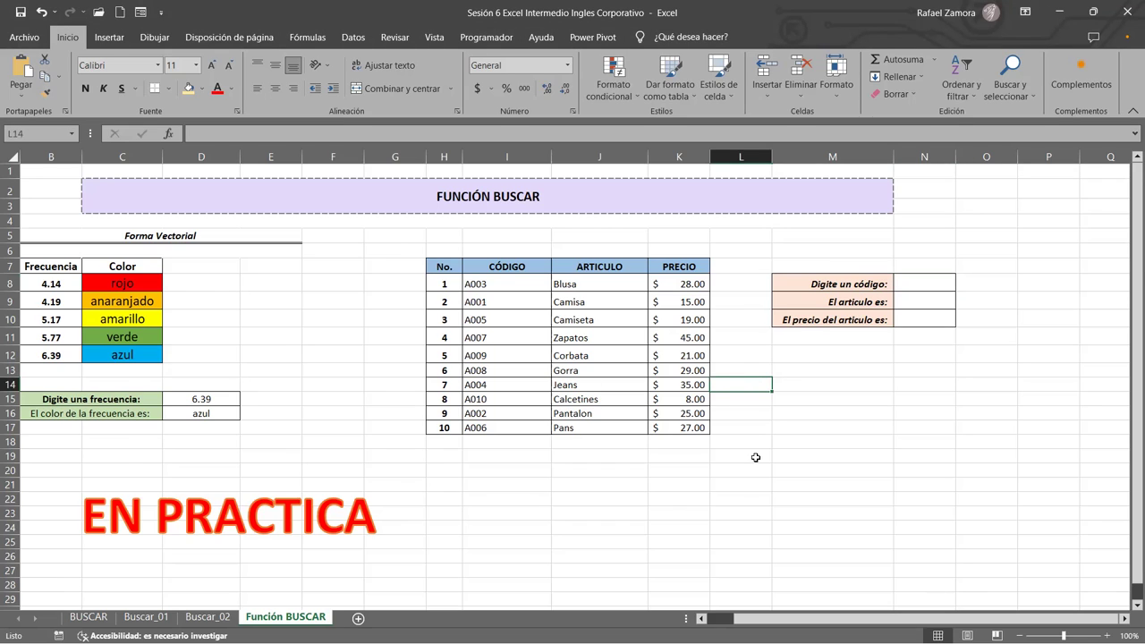
left_click(807, 411)
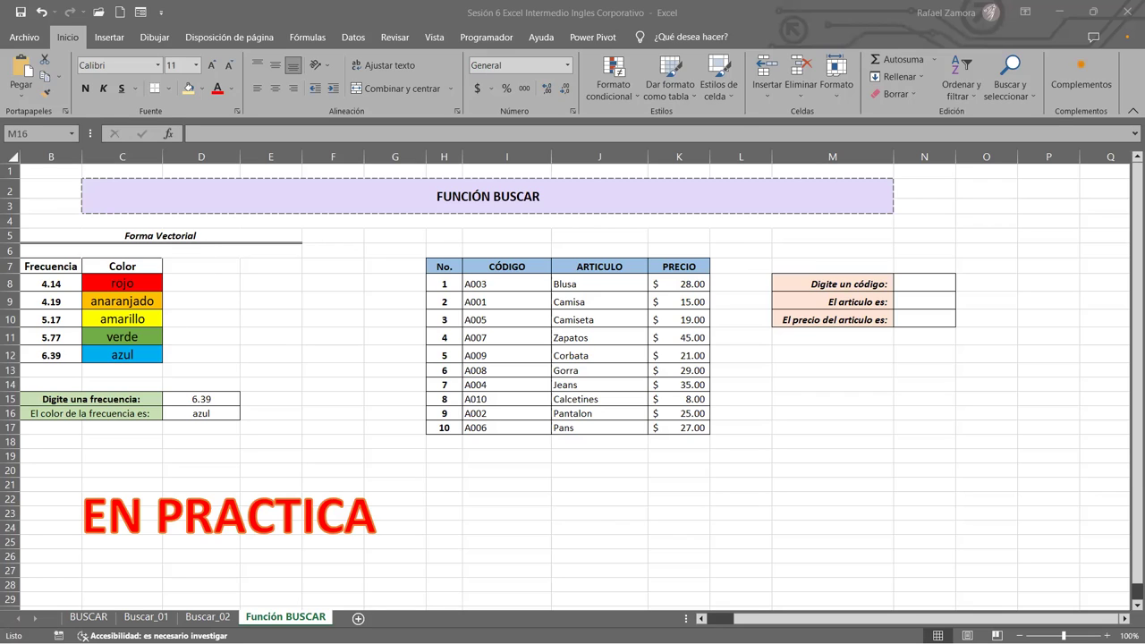
left_click(898, 500)
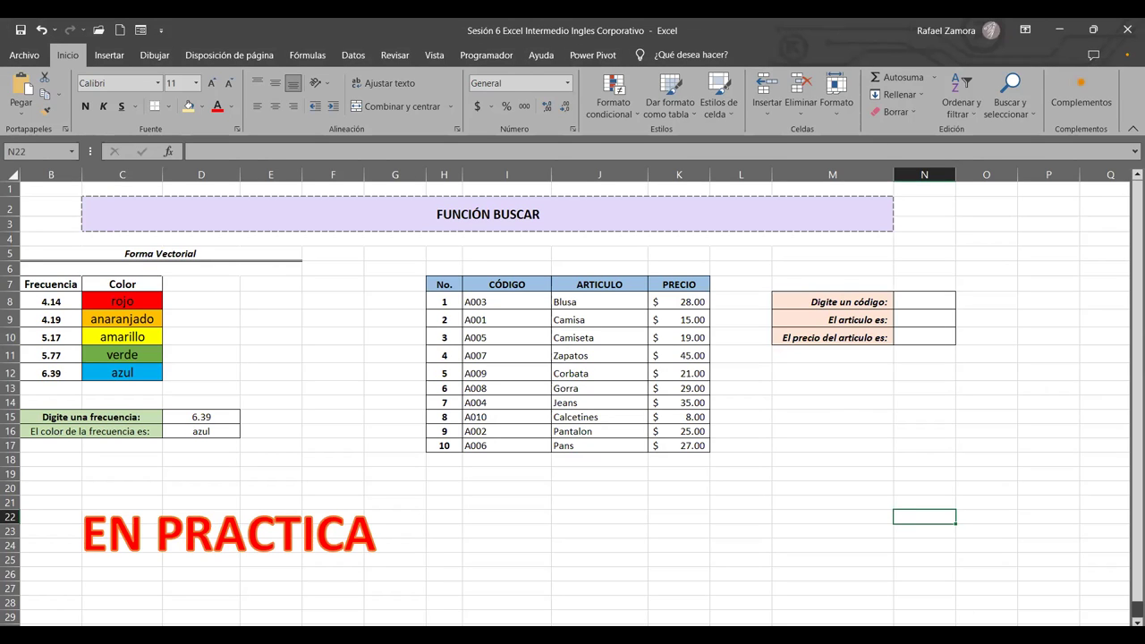
left_click(1043, 447)
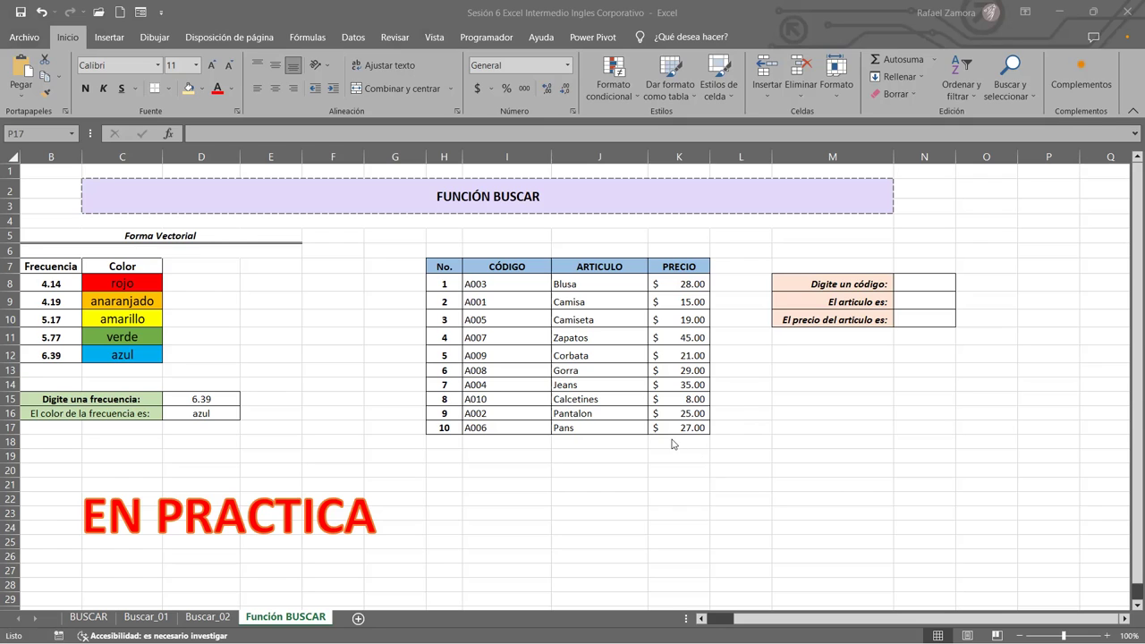
Step: Sort the product table A to Z by CÓDIGO so codes run A001 to A010
left_click_drag(519, 275, 669, 430)
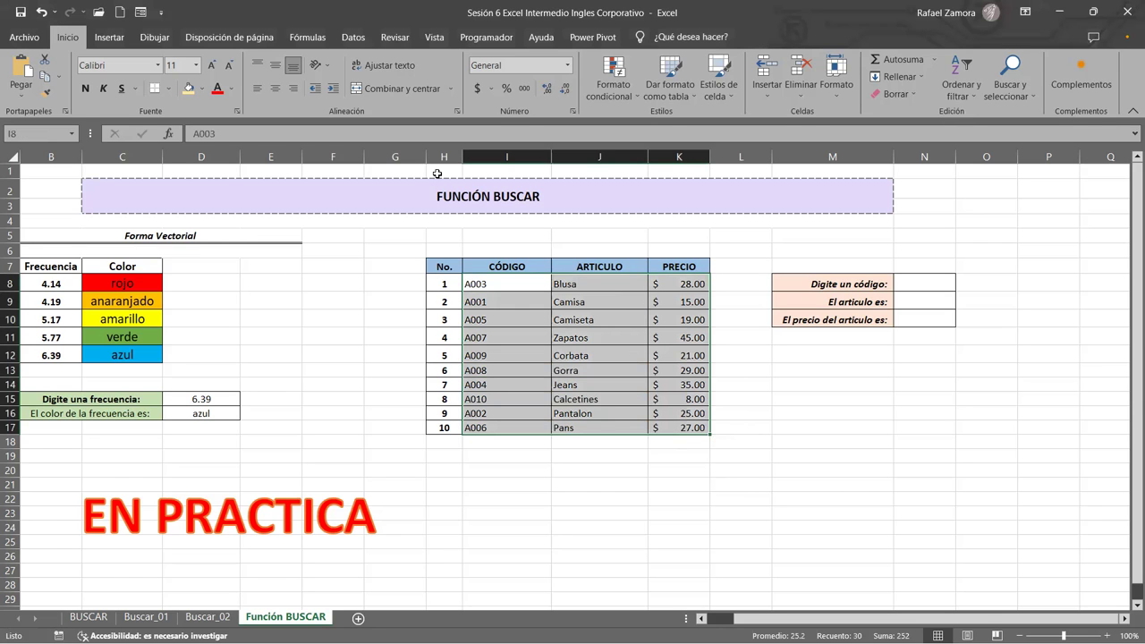
left_click(505, 333)
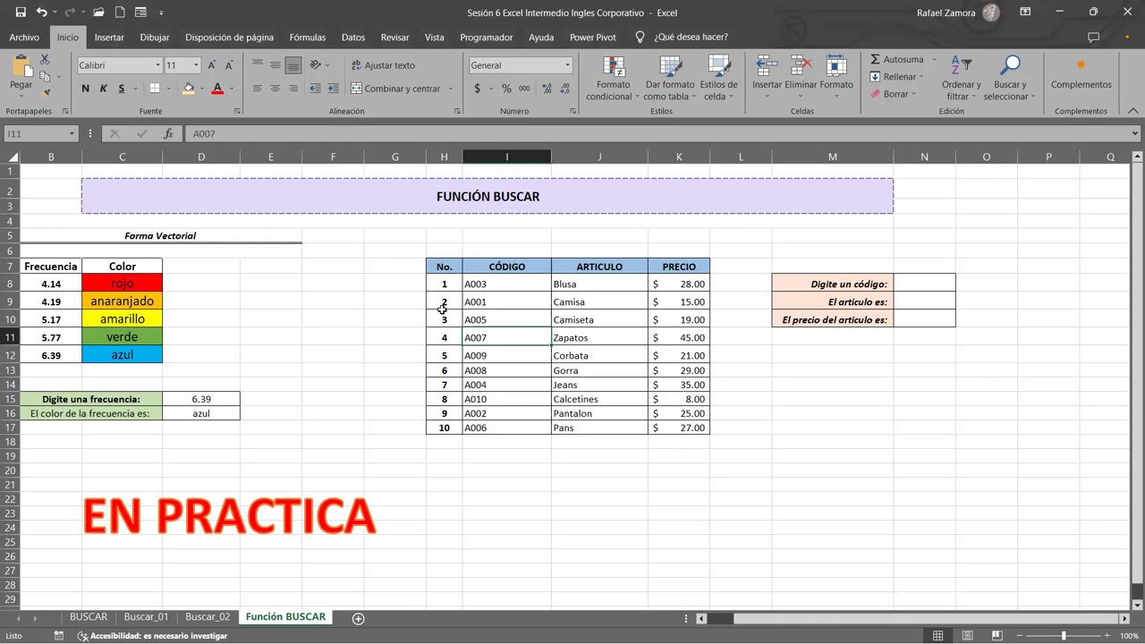
left_click(481, 282)
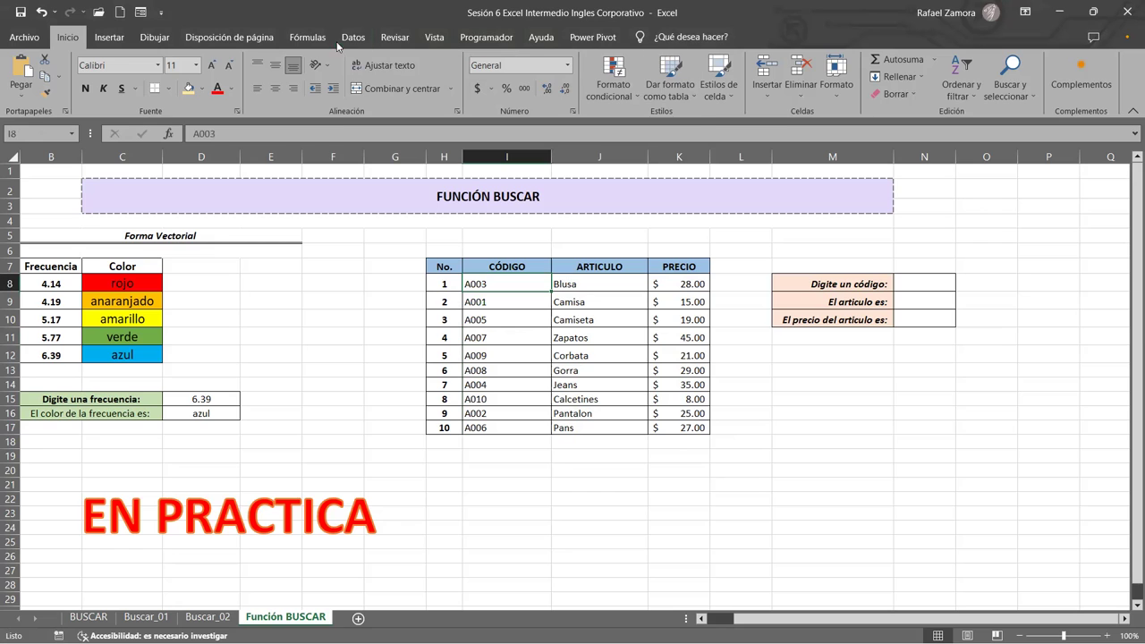
left_click(366, 36)
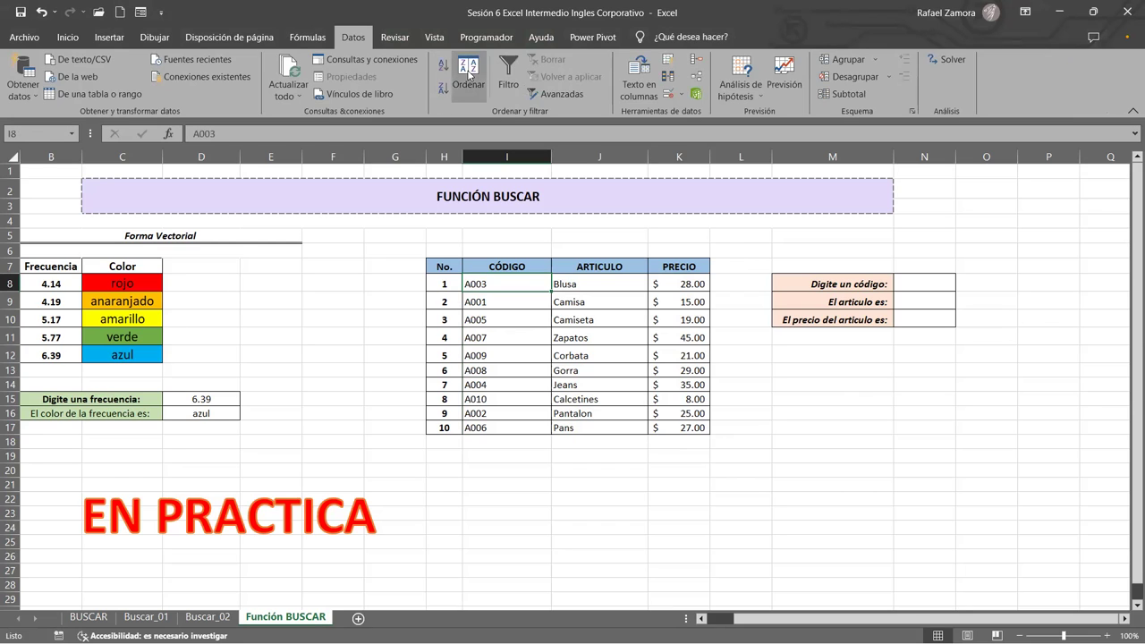
left_click(467, 78)
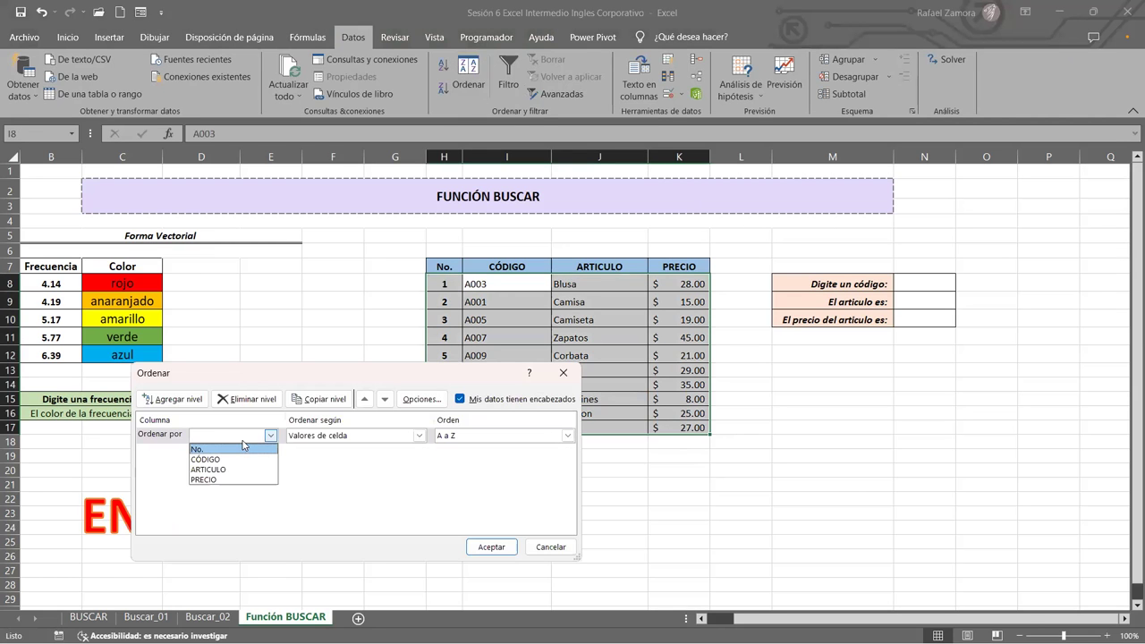
left_click(260, 459)
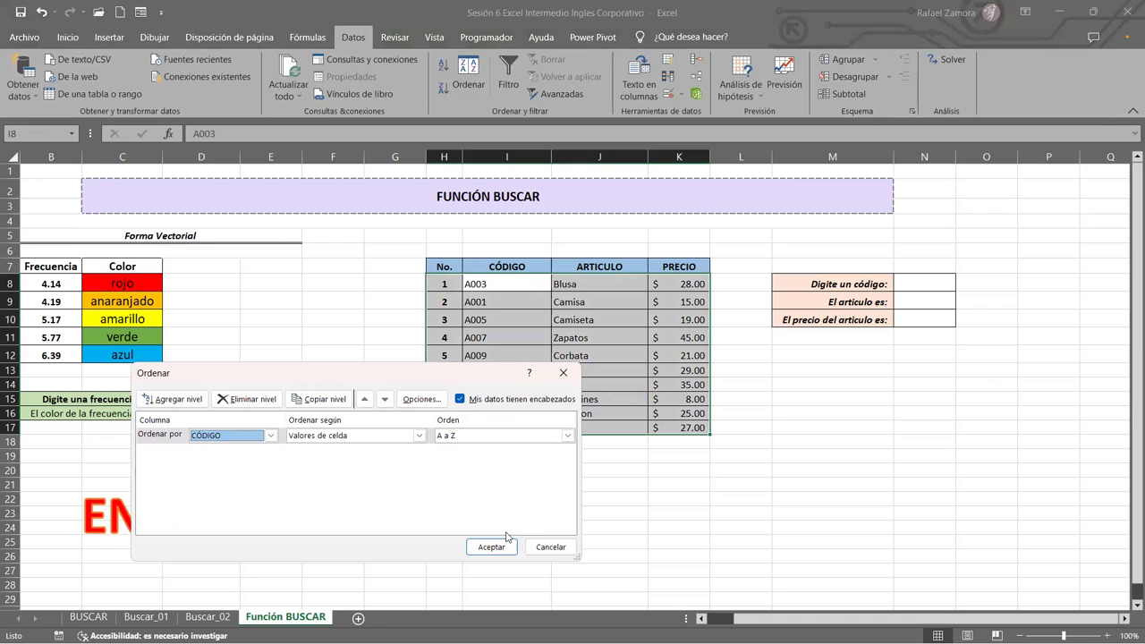
left_click(492, 546)
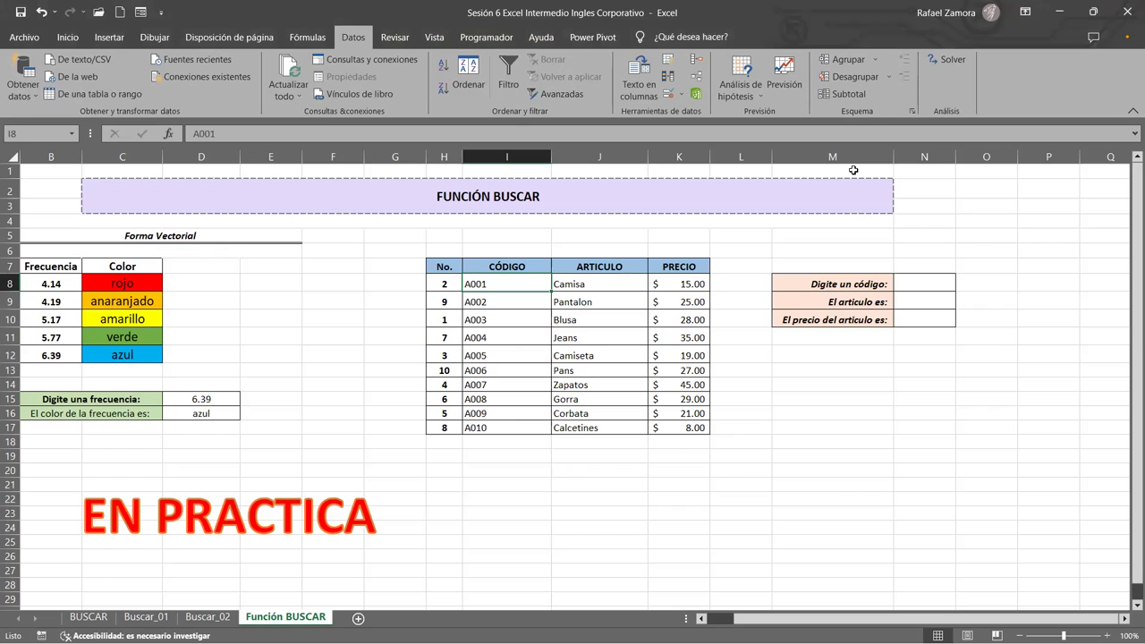
left_click(937, 284)
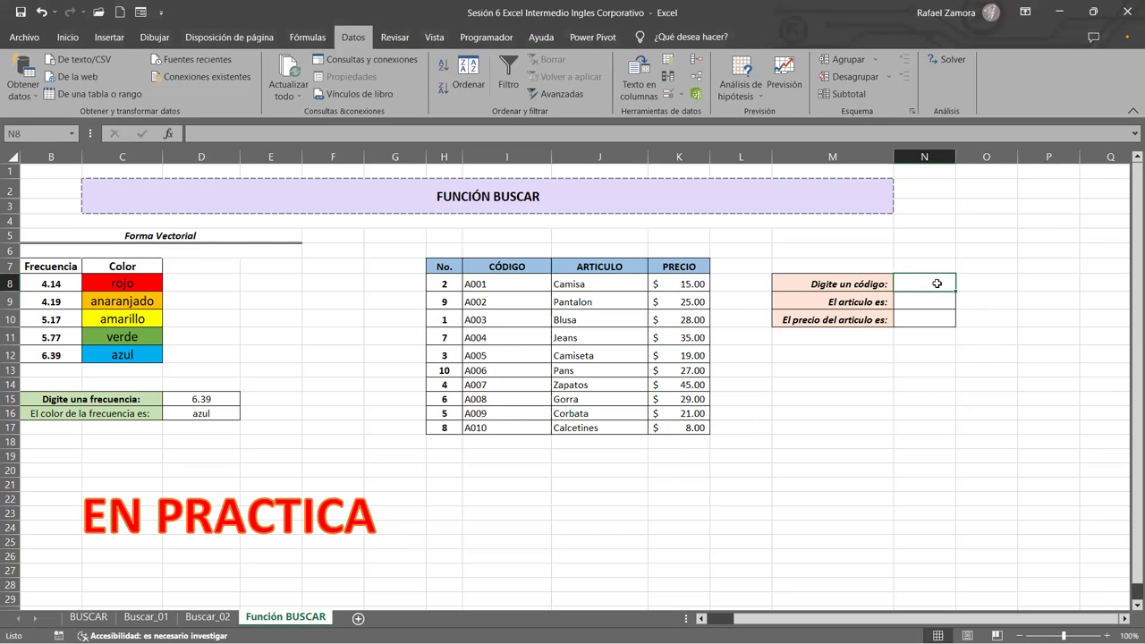
Step: Enter code A001 in N8 and give N9 =BUSCAR(N8,I8:I17,J8:J17) to fetch its article name
type("A001")
key("Return")
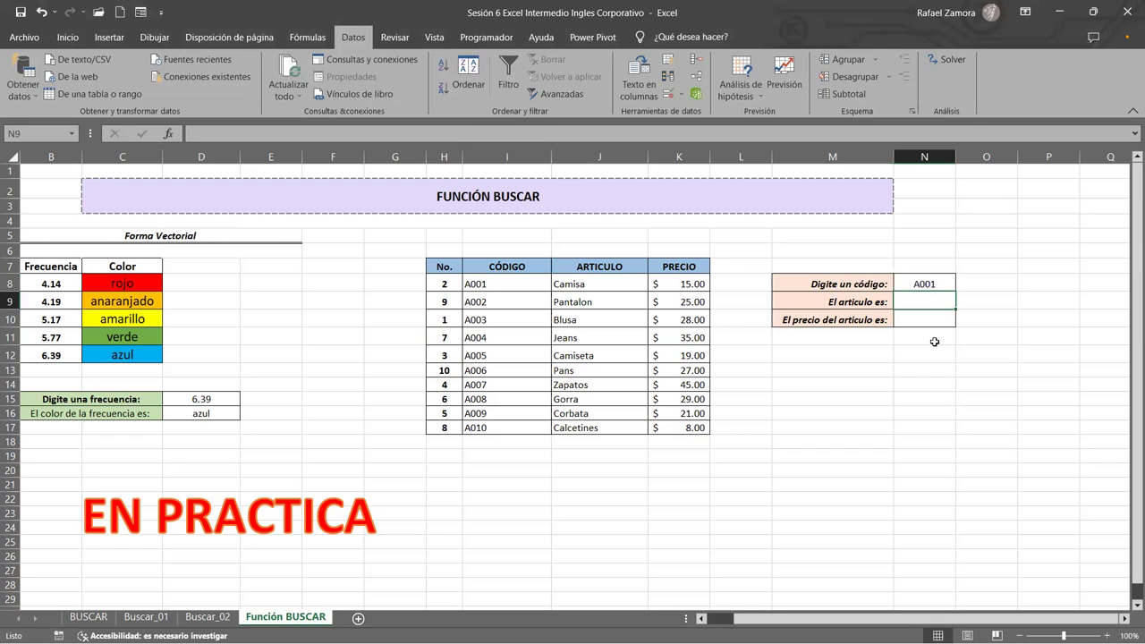
type("=")
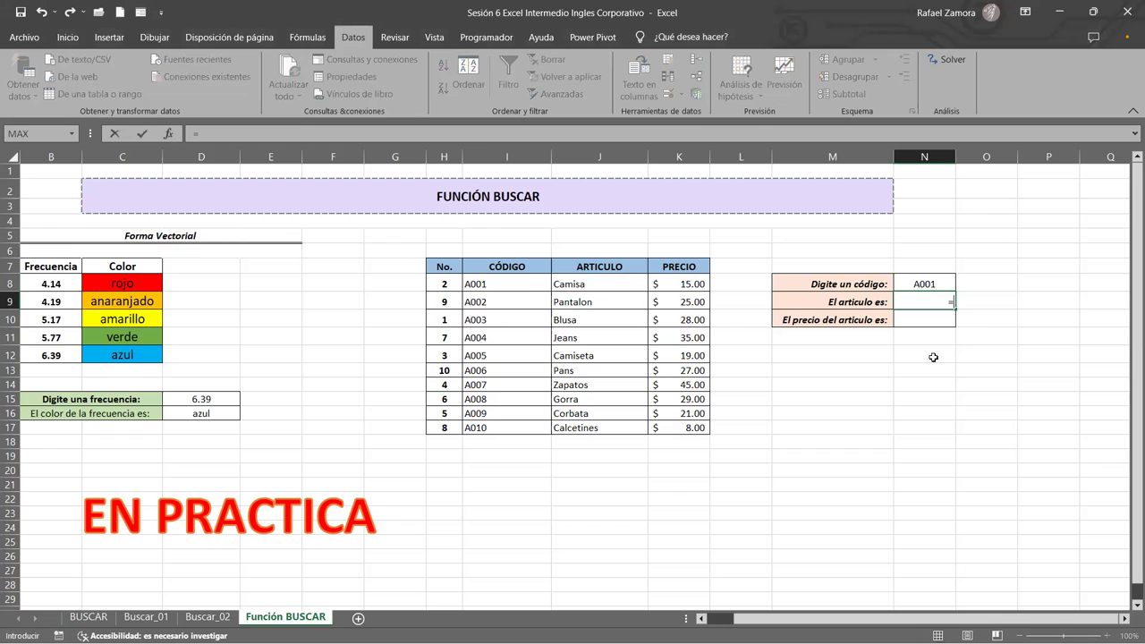
type("buscar")
key("Tab")
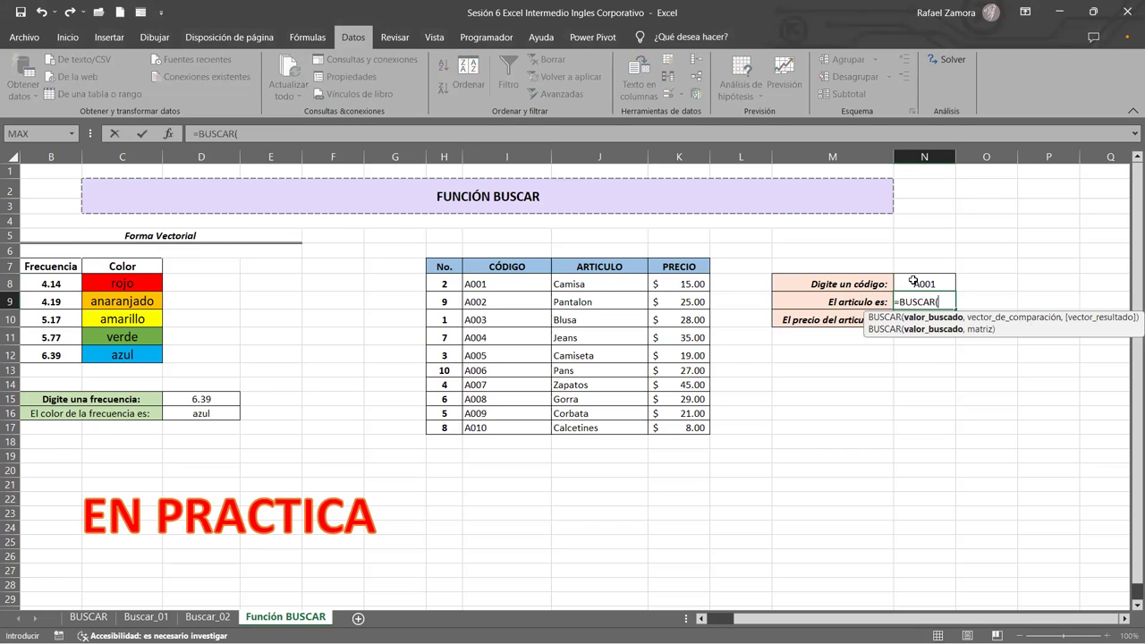
left_click(913, 280)
type(",")
left_click(498, 284)
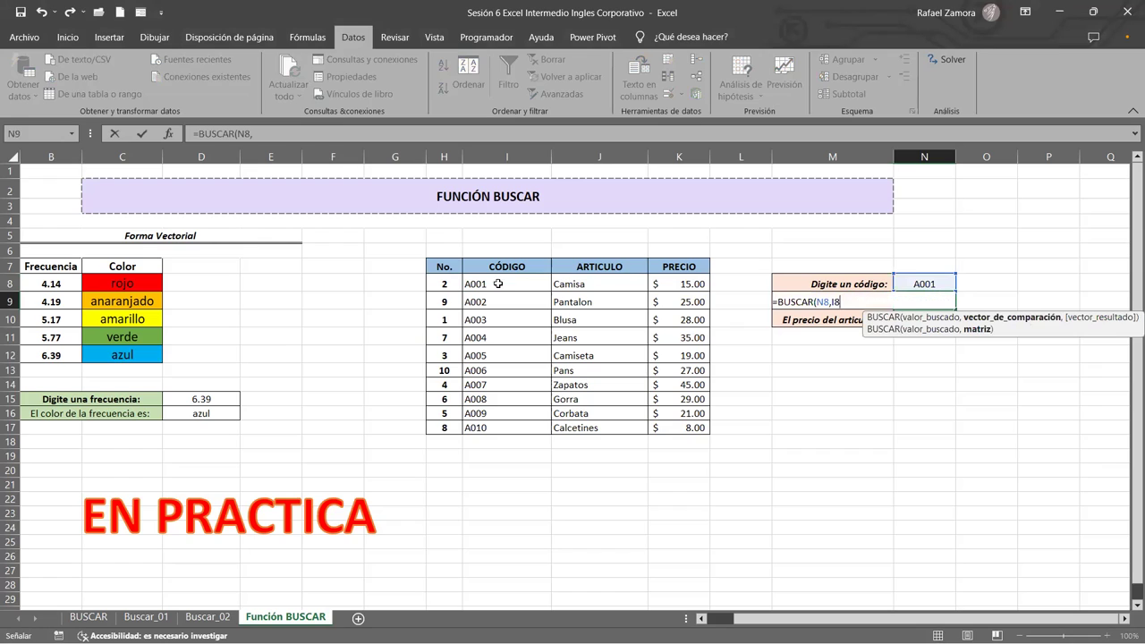
left_click(491, 429, "shift")
type(",")
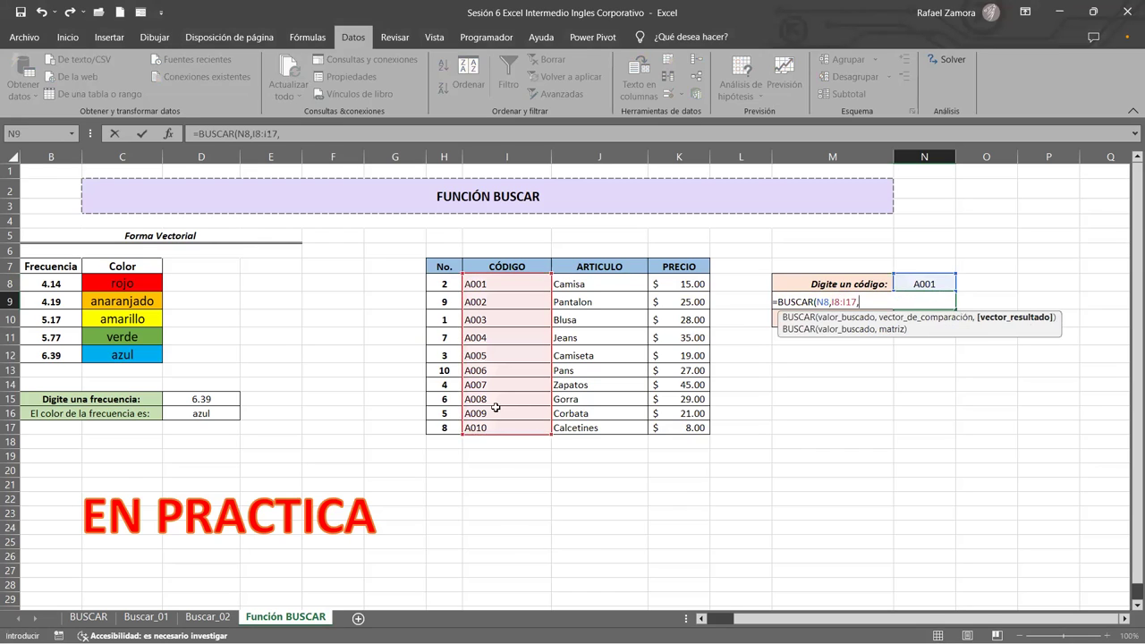
left_click(580, 280)
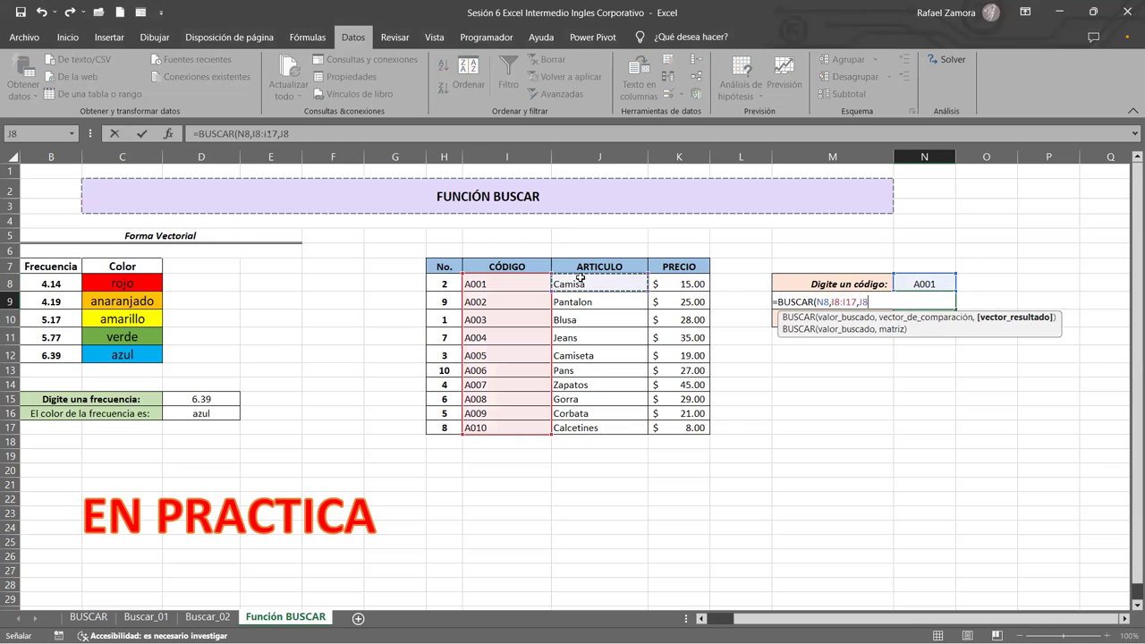
left_click(581, 430, "shift")
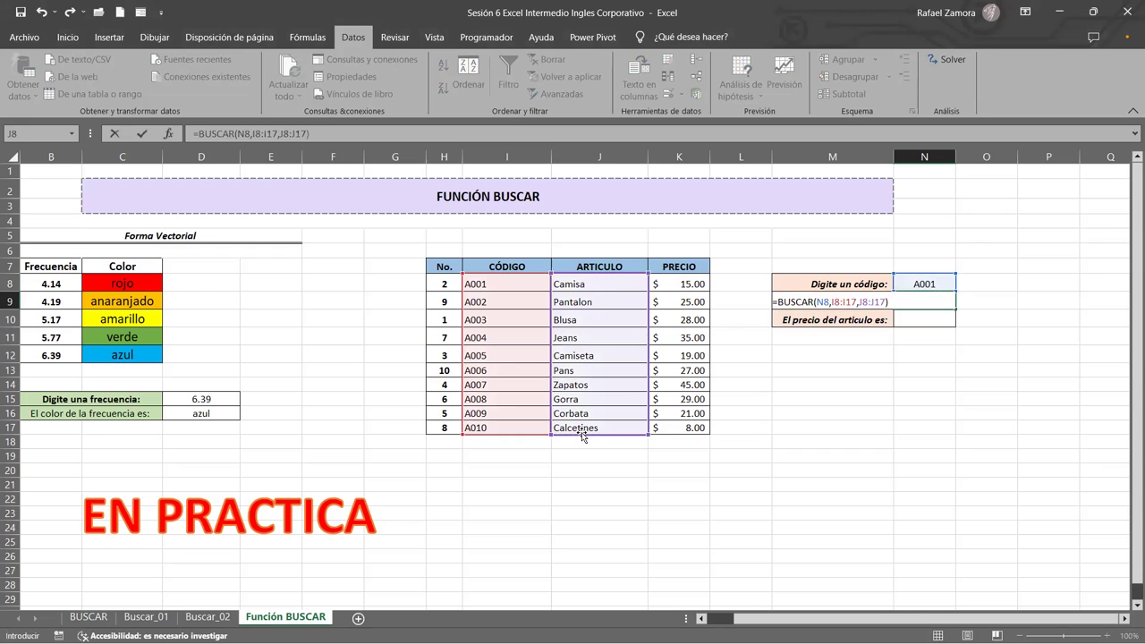
key("Return")
Step: Centre the lookup result cells N9:N10
left_click_drag(946, 303, 927, 318)
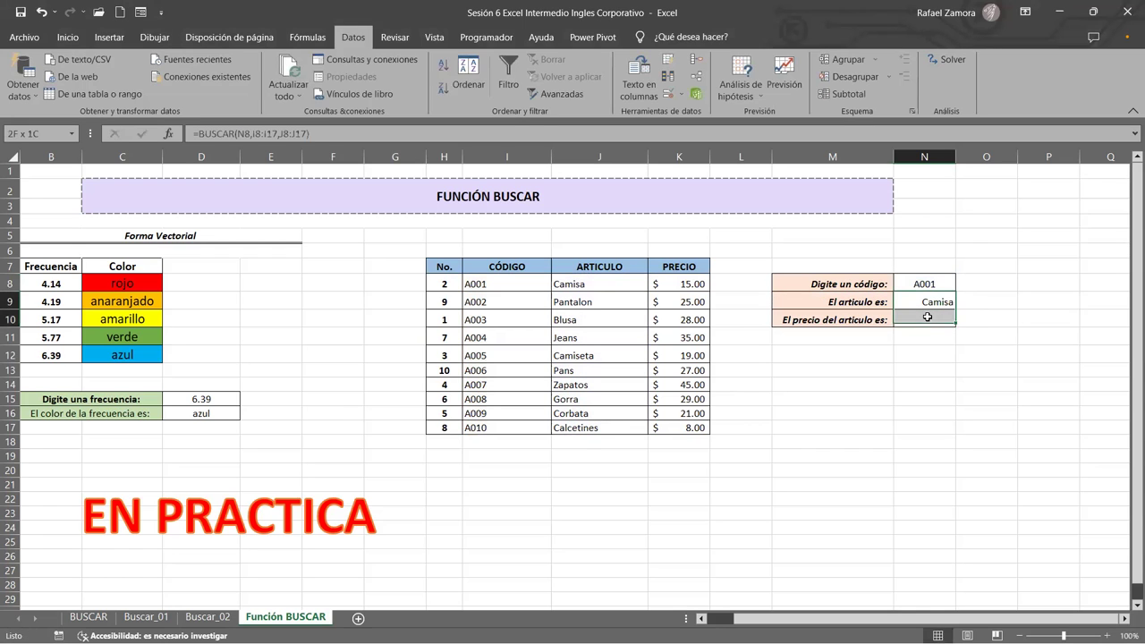
left_click(74, 42)
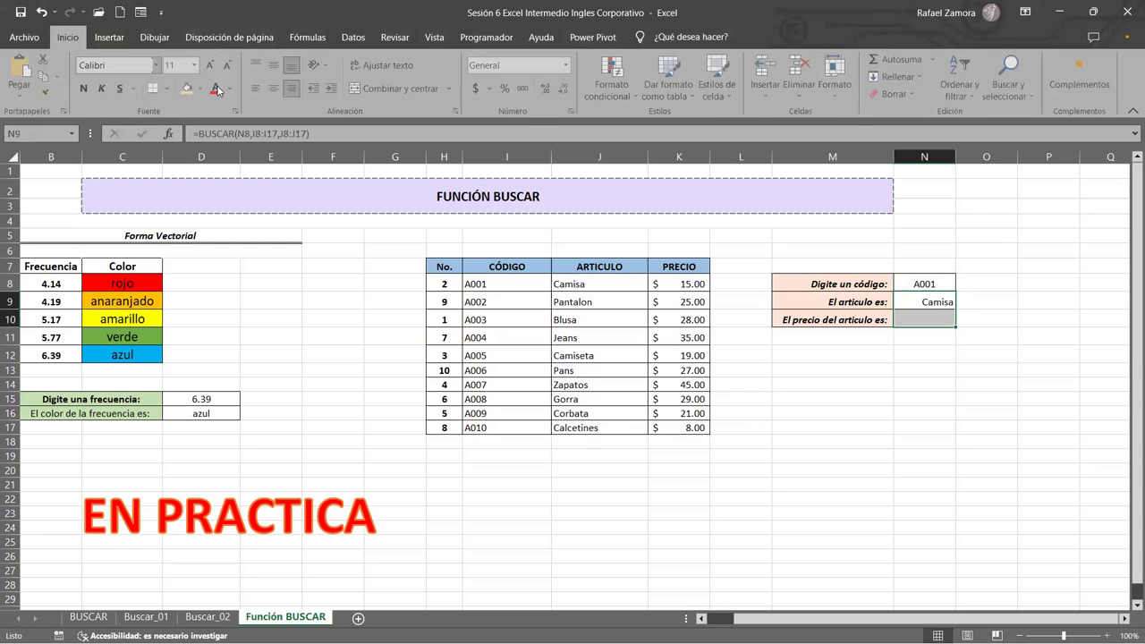
left_click(274, 88)
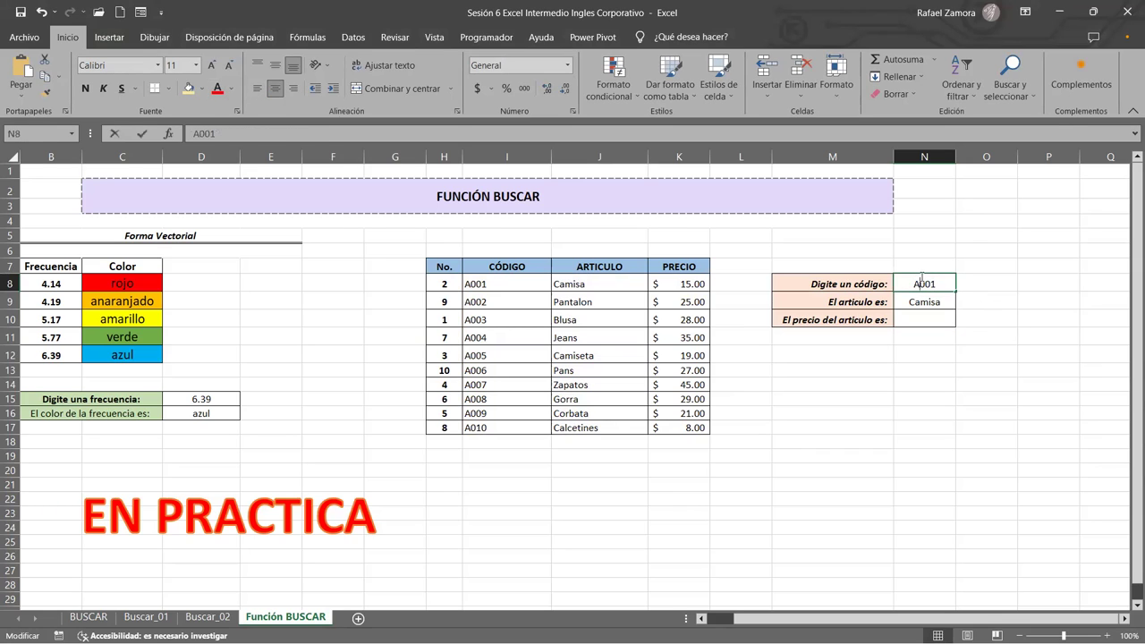
Step: Test the lookup by changing N8 to A005, A009, then A010, which returns Calcetines
double_click(922, 282)
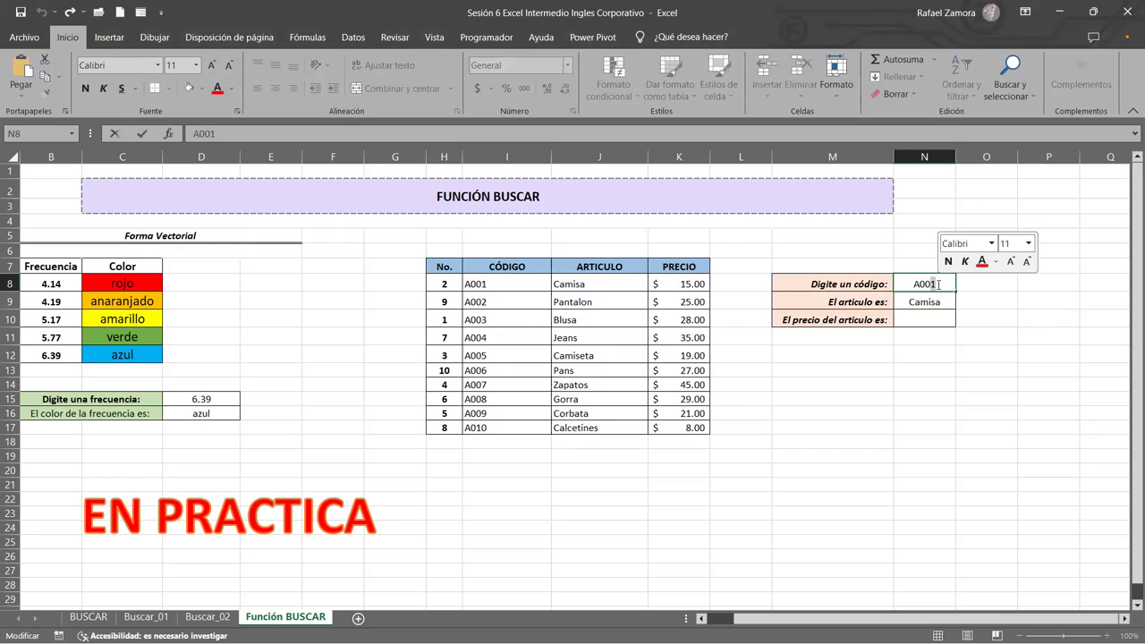
key("BackSpace")
type("5")
key("Return")
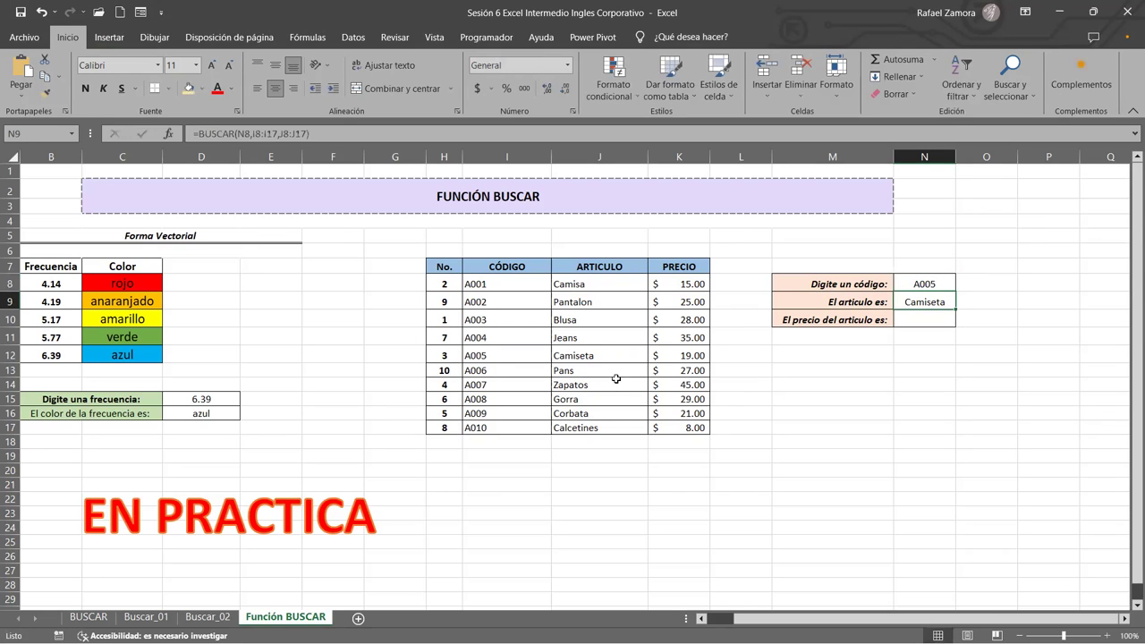
double_click(914, 285)
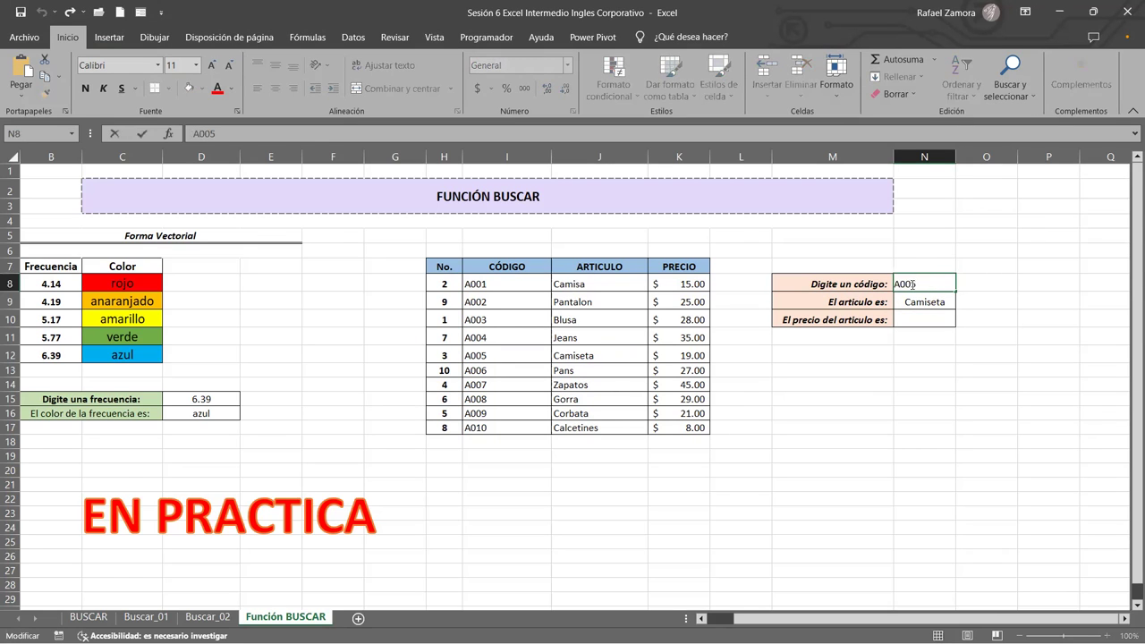
key("BackSpace")
type("9")
key("ctrl+Return")
double_click(941, 282)
key("shift+Left")
key("shift+Left")
key("shift+Left")
type("010")
key("ctrl+Return")
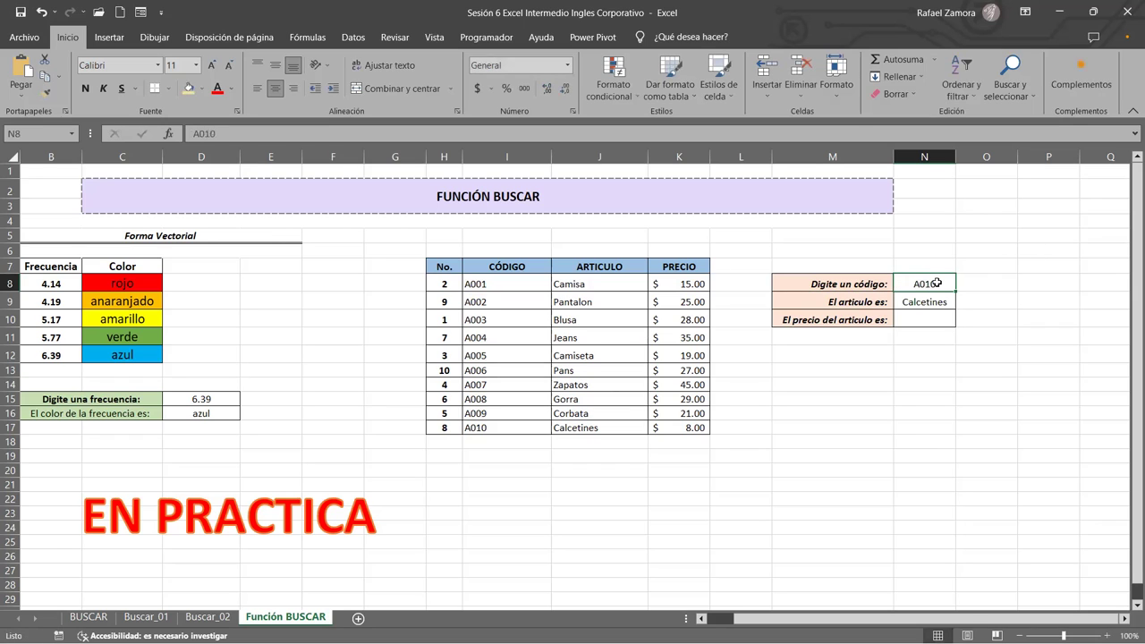
left_click(933, 314)
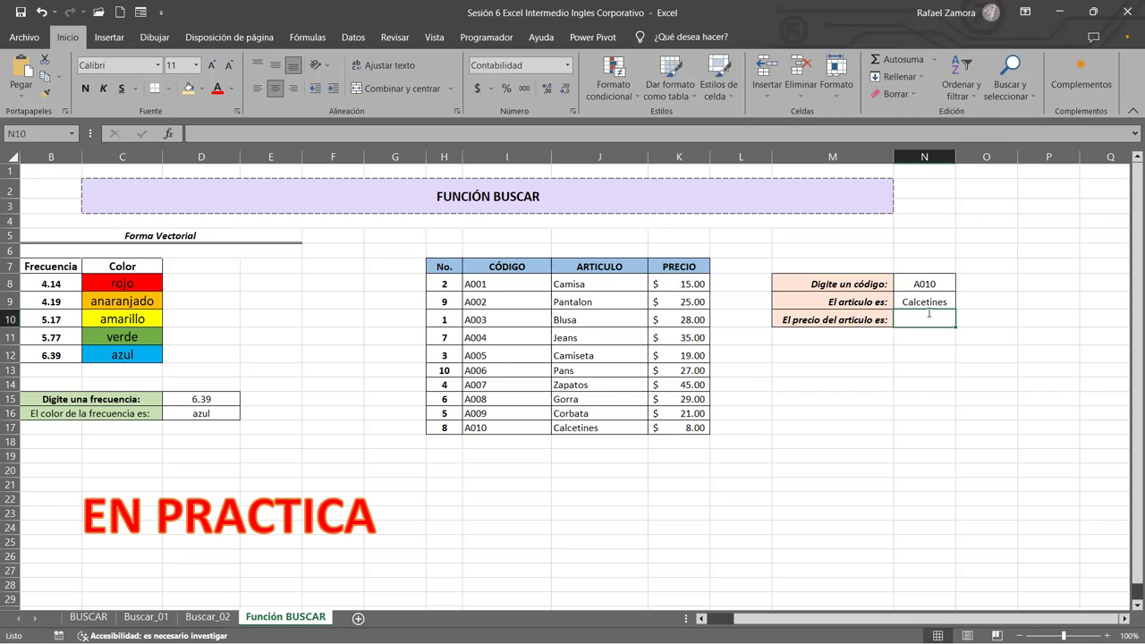
Step: Enter =BUSCAR(N8,I8:I17,K8:K17) in N10 so it returns the price $ 8.00 for A010
type("=")
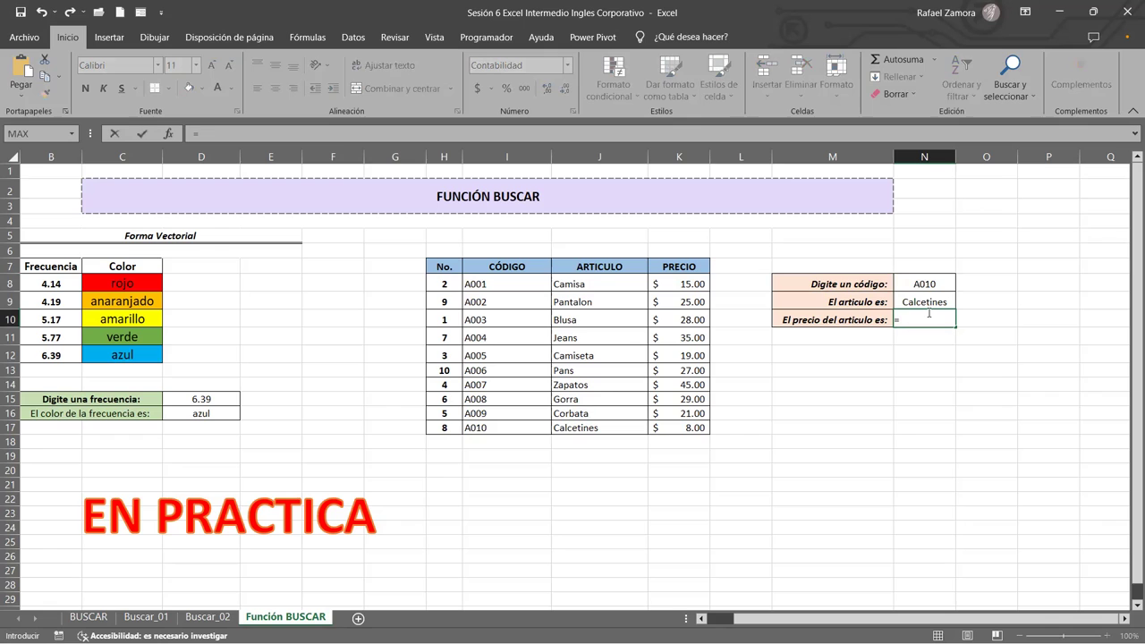
type("buscar")
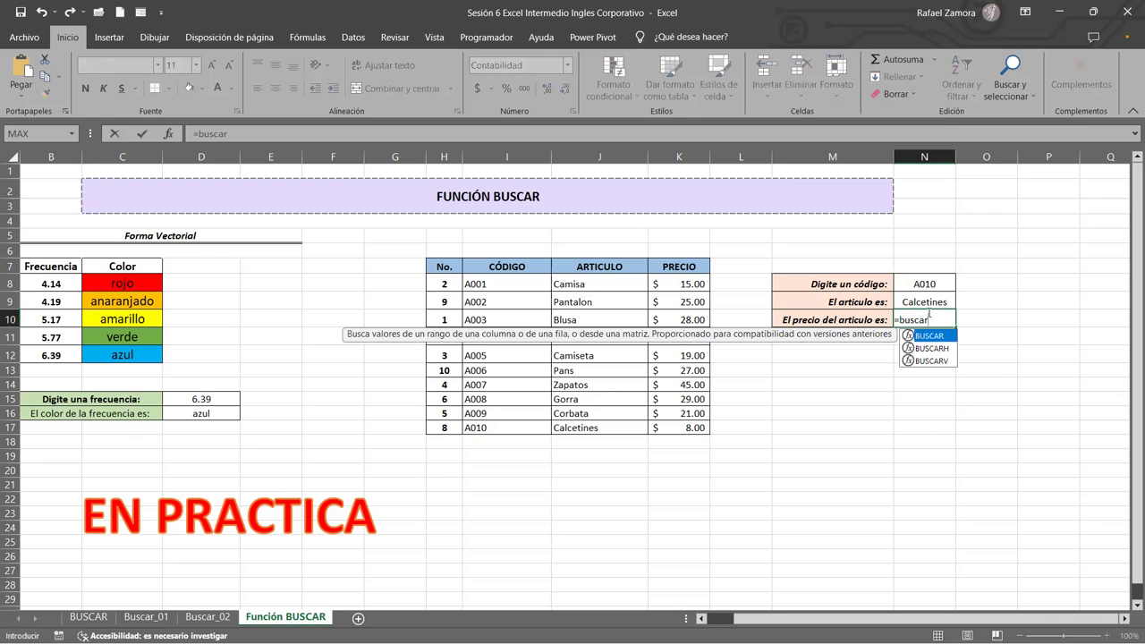
key("Tab")
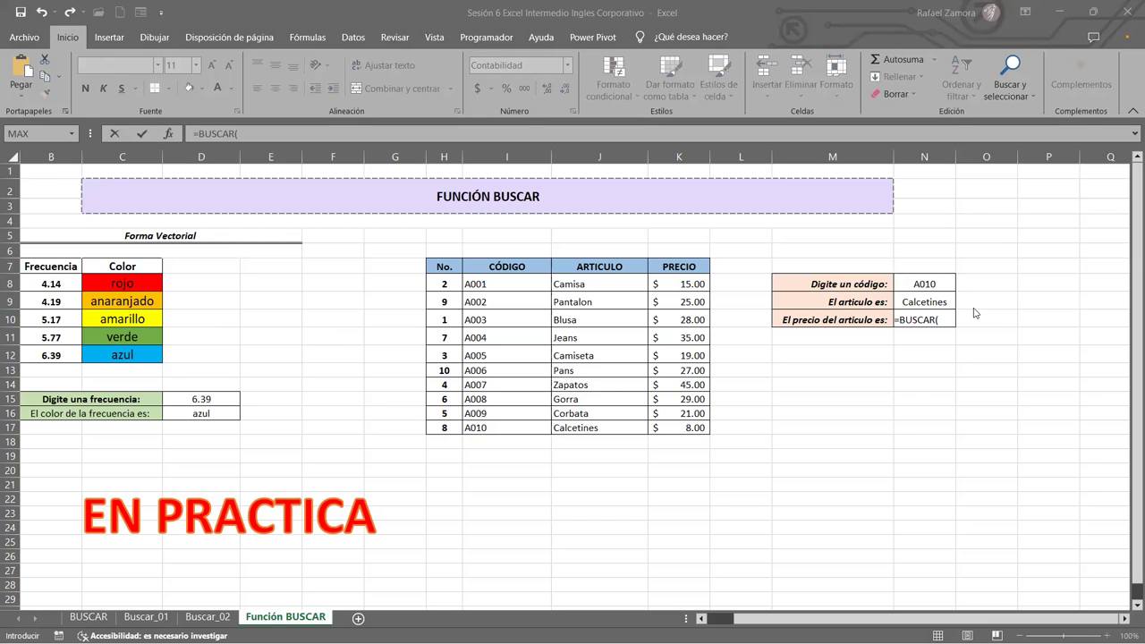
left_click(949, 323)
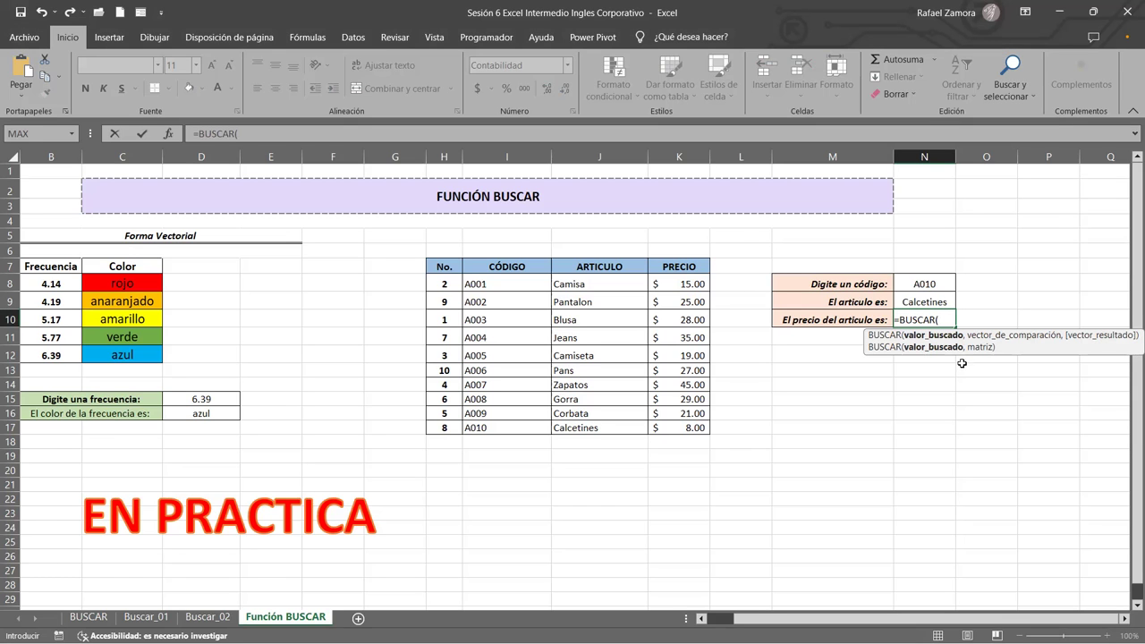
left_click(931, 284)
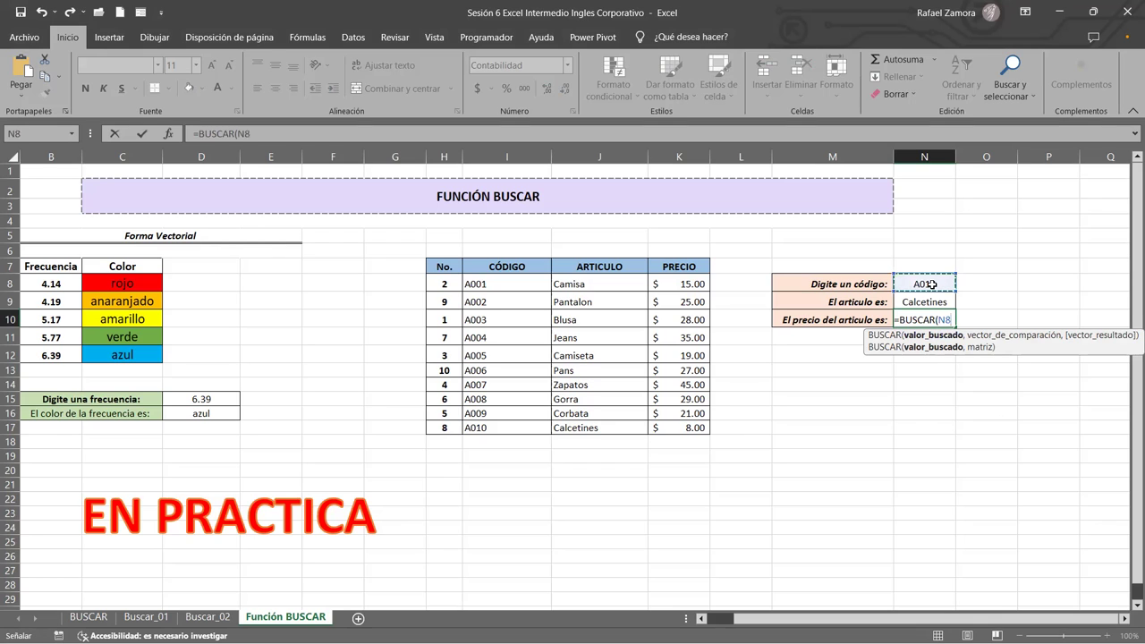
type(",")
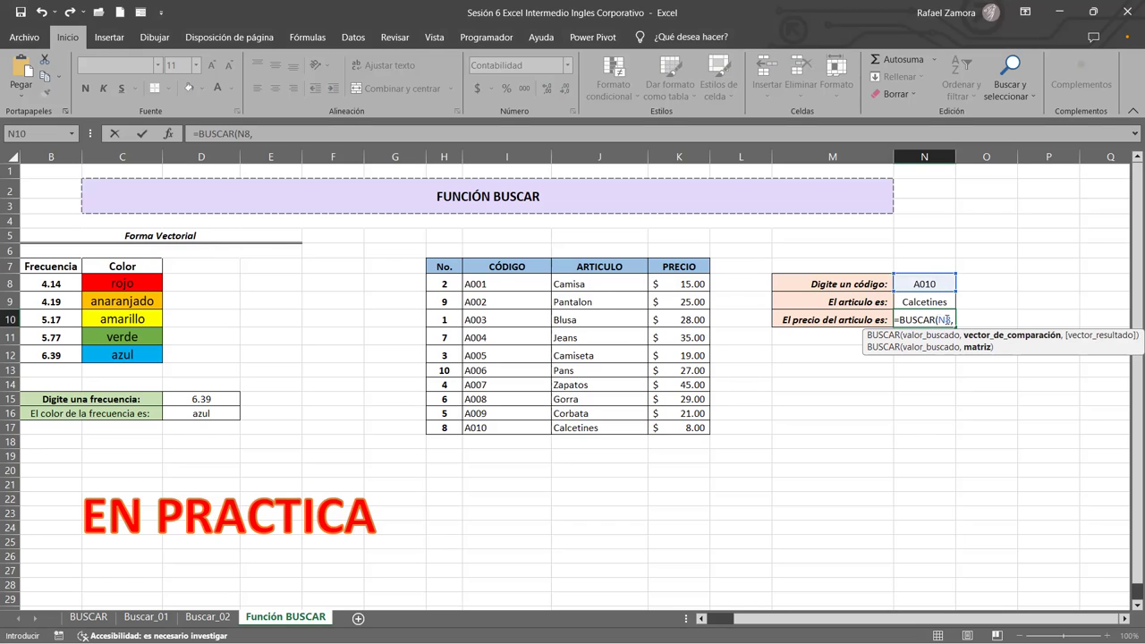
left_click(501, 285)
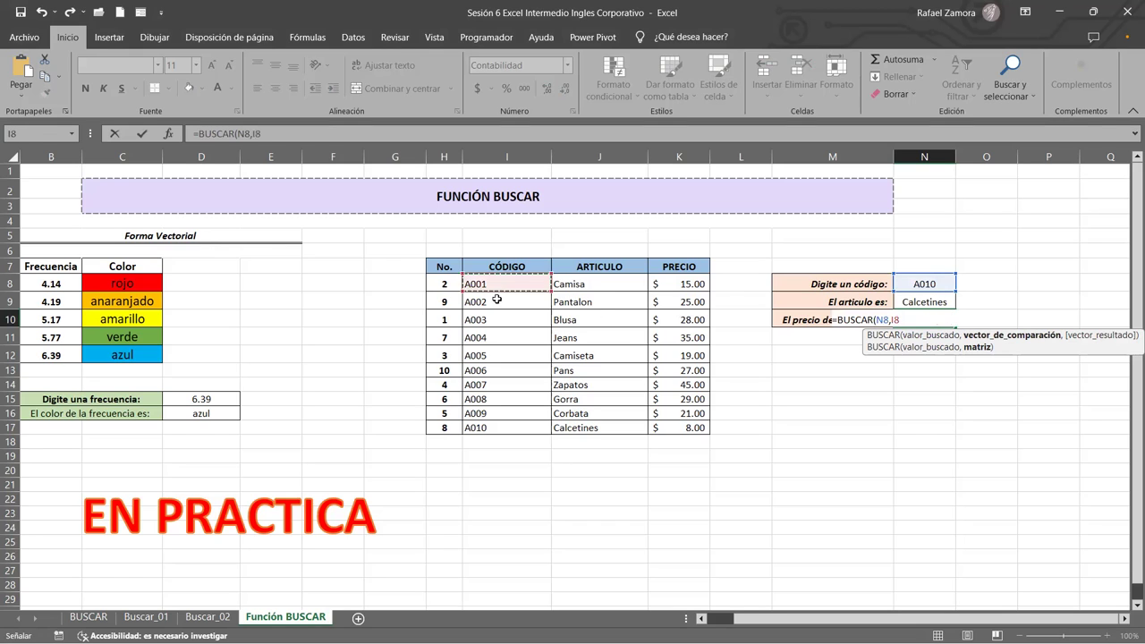
left_click(506, 429, "shift")
type(",")
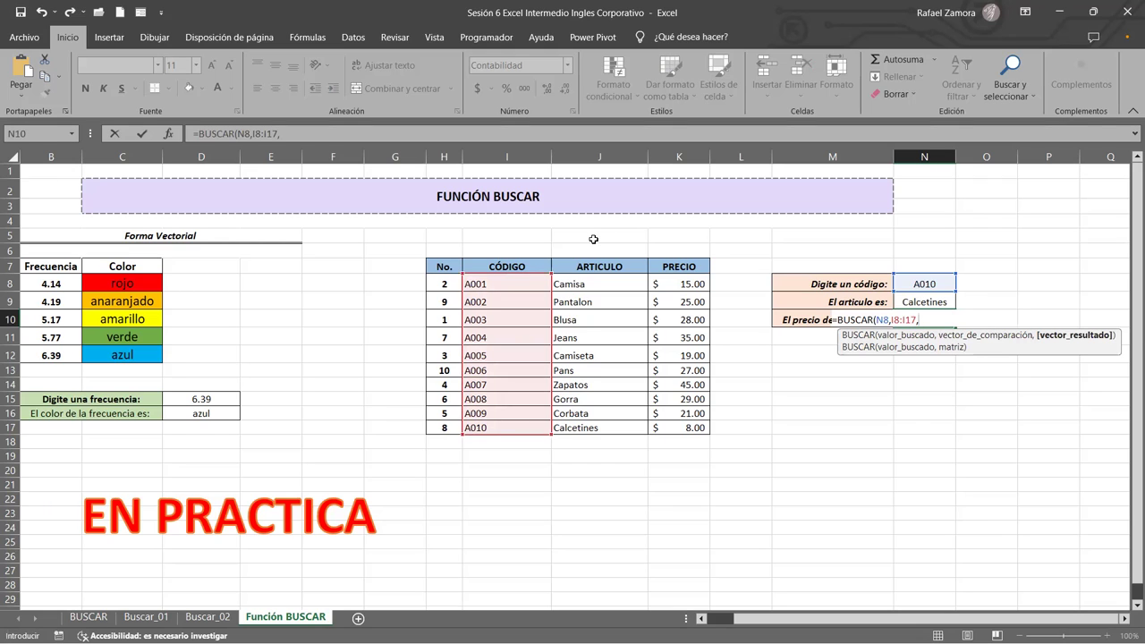
left_click(687, 281)
left_click(686, 428, "shift")
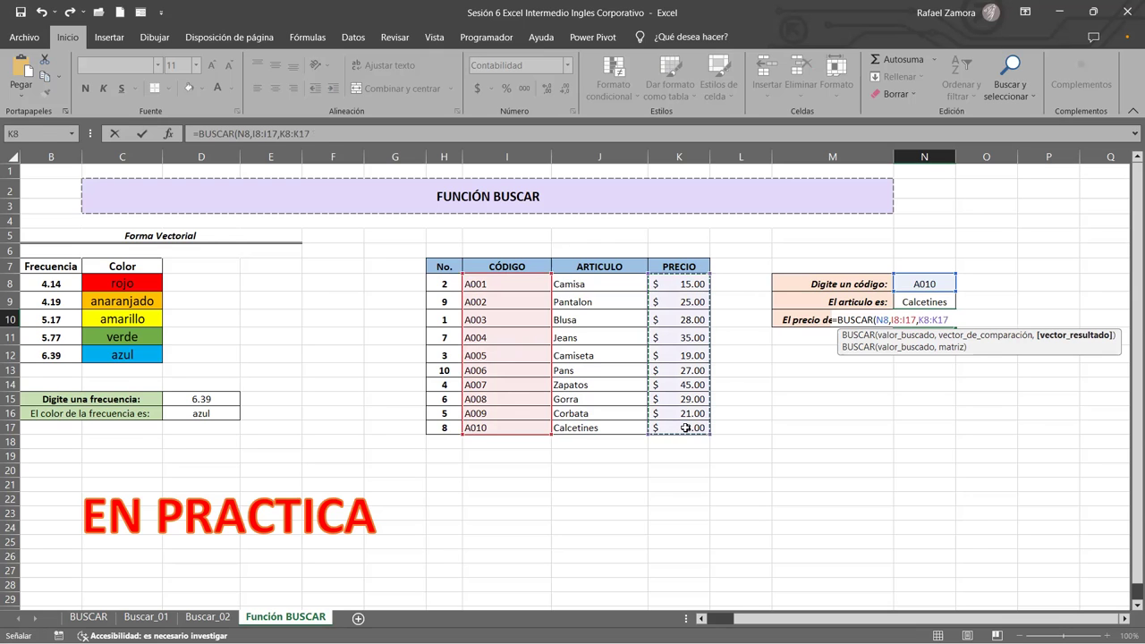
key("Return")
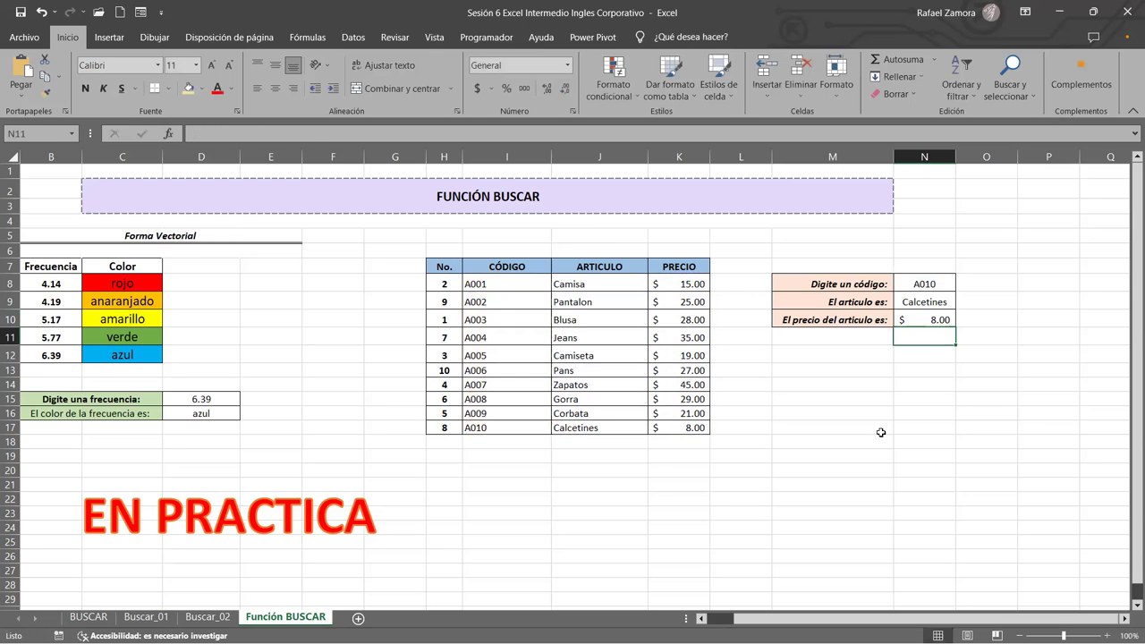
Step: Change the N8 code to A002, A004, then A006, which returns Pans and $27.00
double_click(938, 284)
left_click_drag(926, 283, 941, 283)
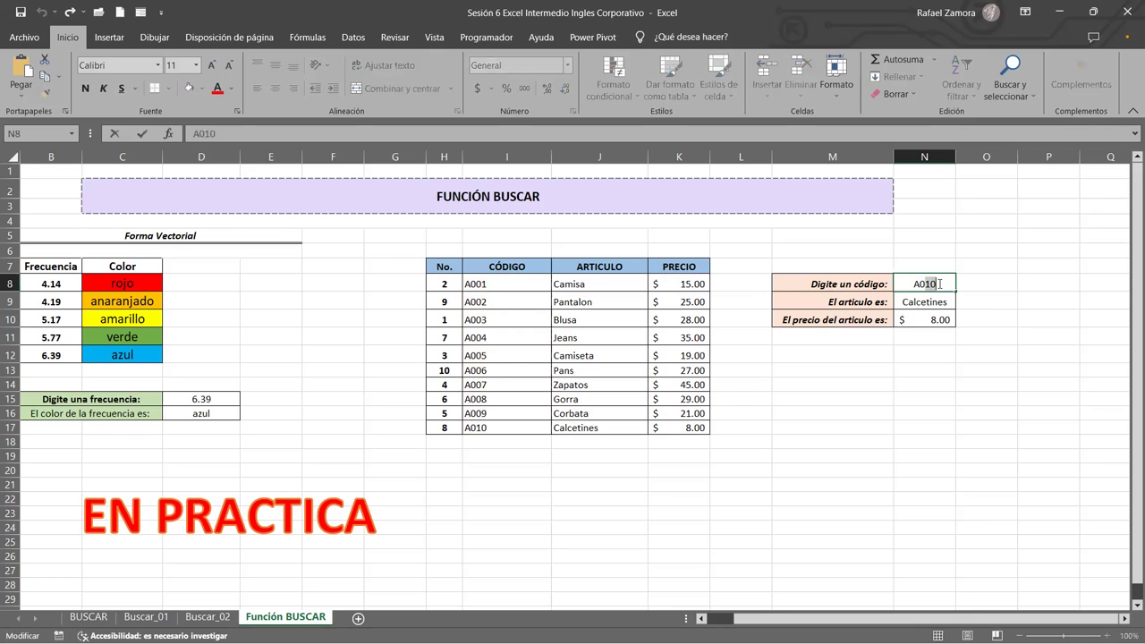
type("02")
key("ctrl+Return")
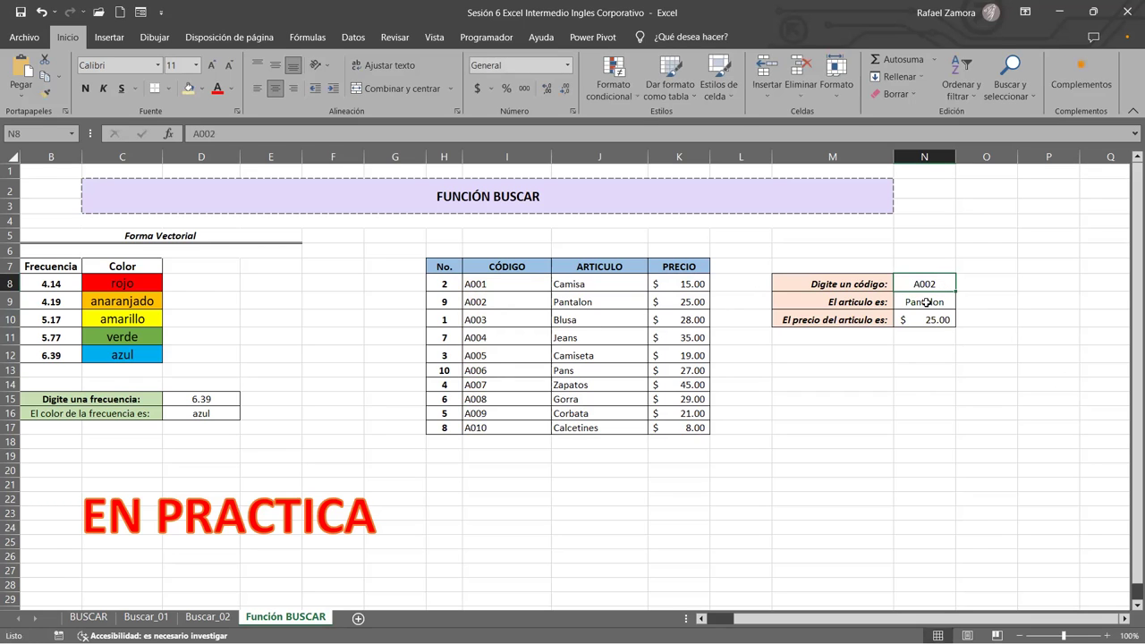
double_click(933, 283)
key("BackSpace")
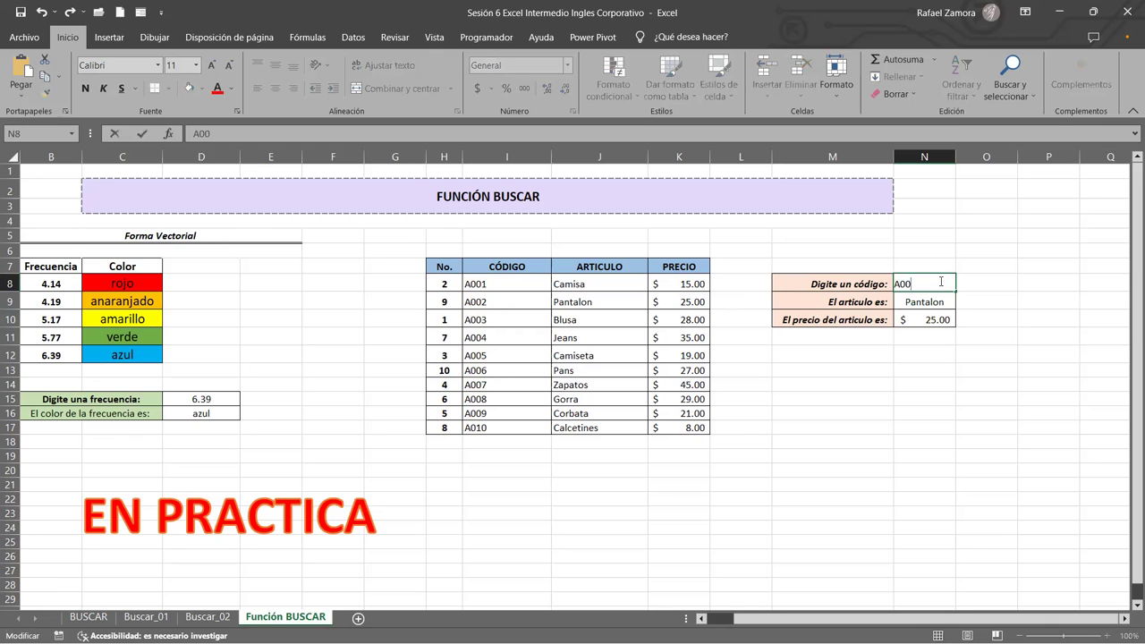
type("4")
key("ctrl+Return")
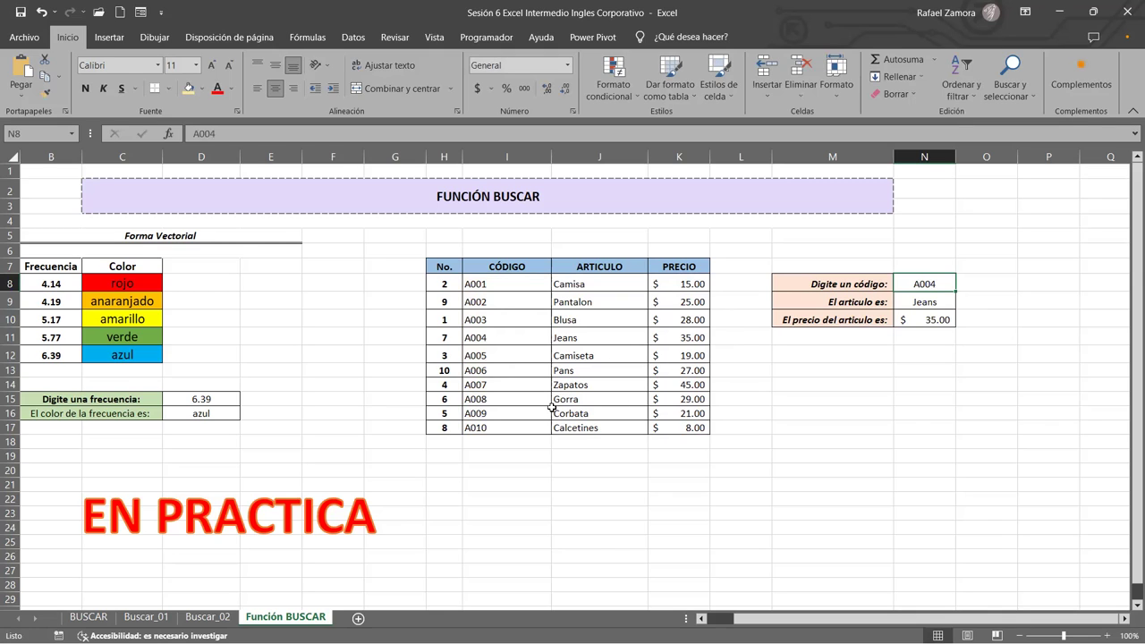
double_click(935, 284)
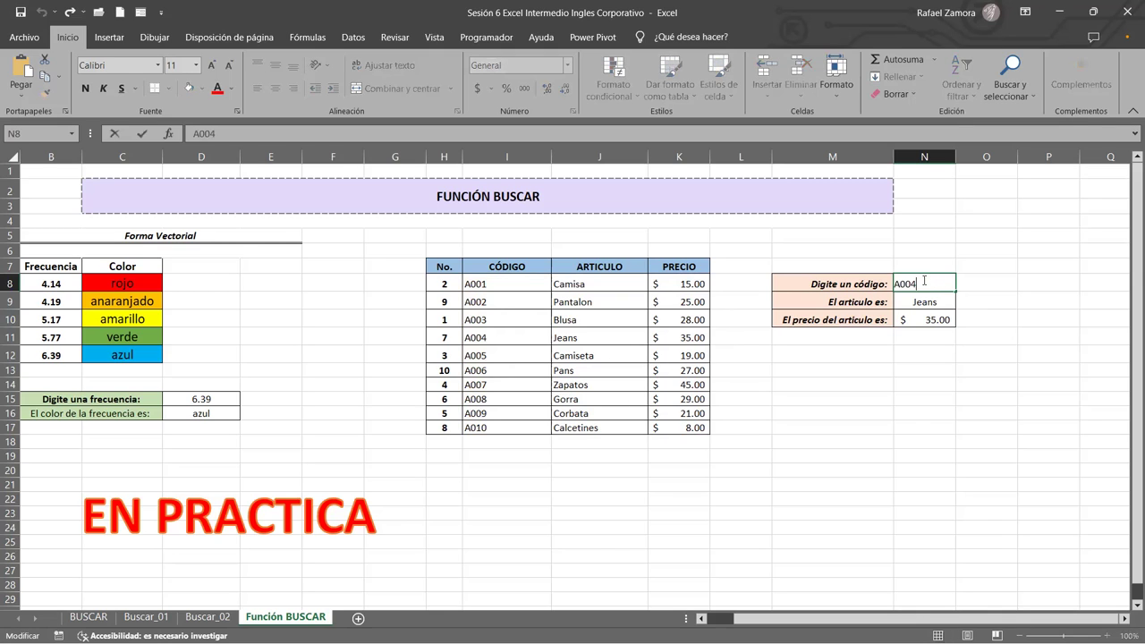
key("BackSpace")
type("6")
key("ctrl+Return")
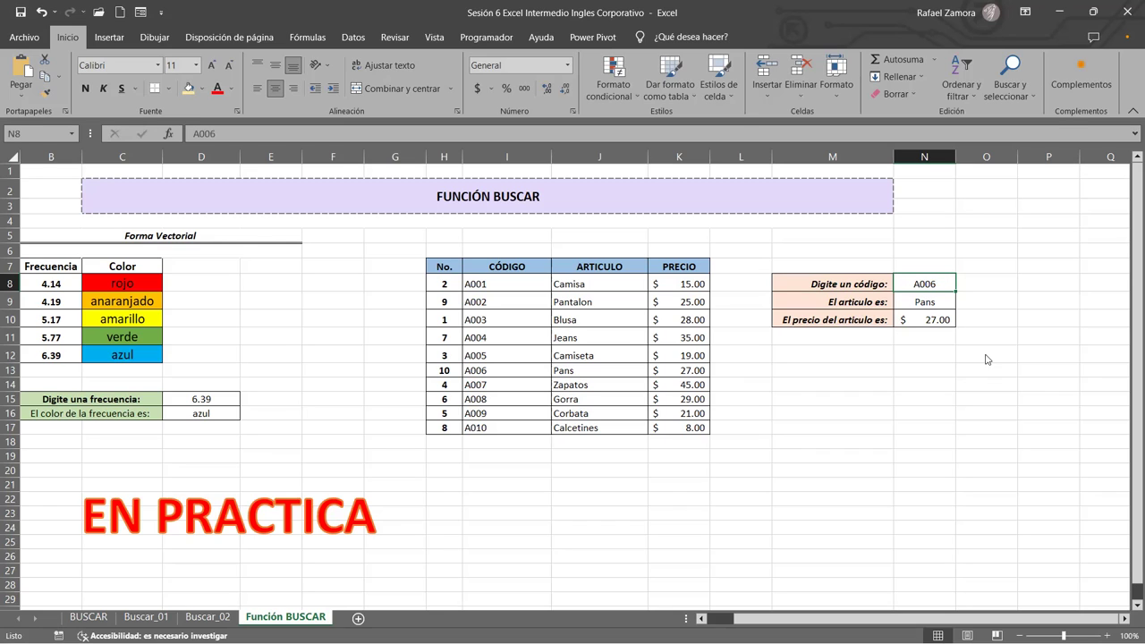
Step: Highlight the sorted product codes A001 to A010 in column I
double_click(932, 284)
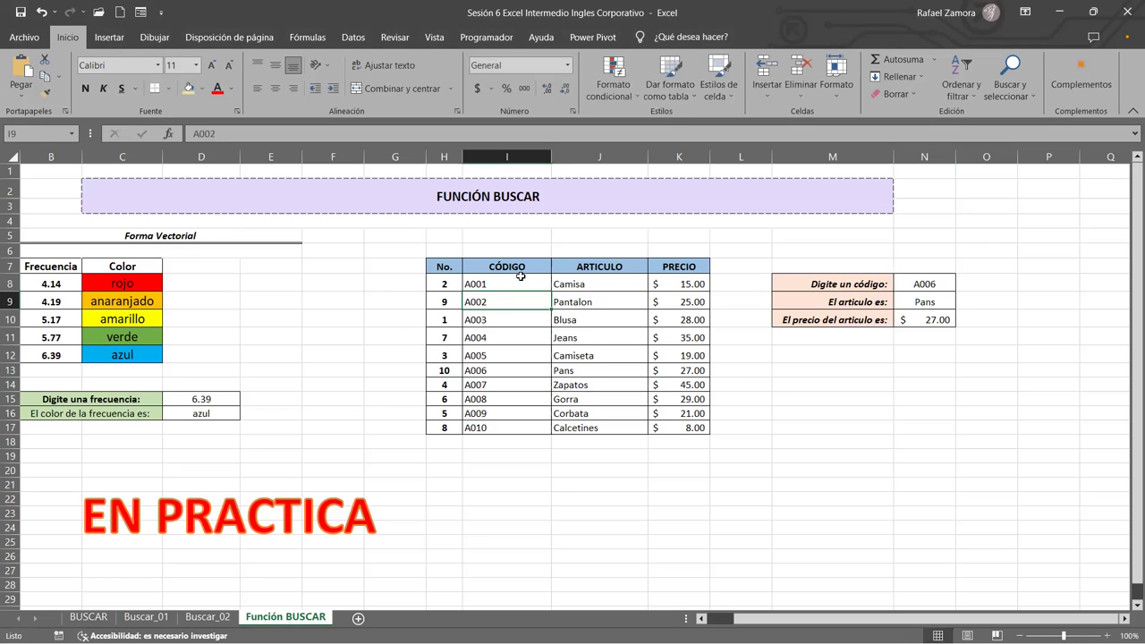
left_click_drag(520, 282, 511, 427)
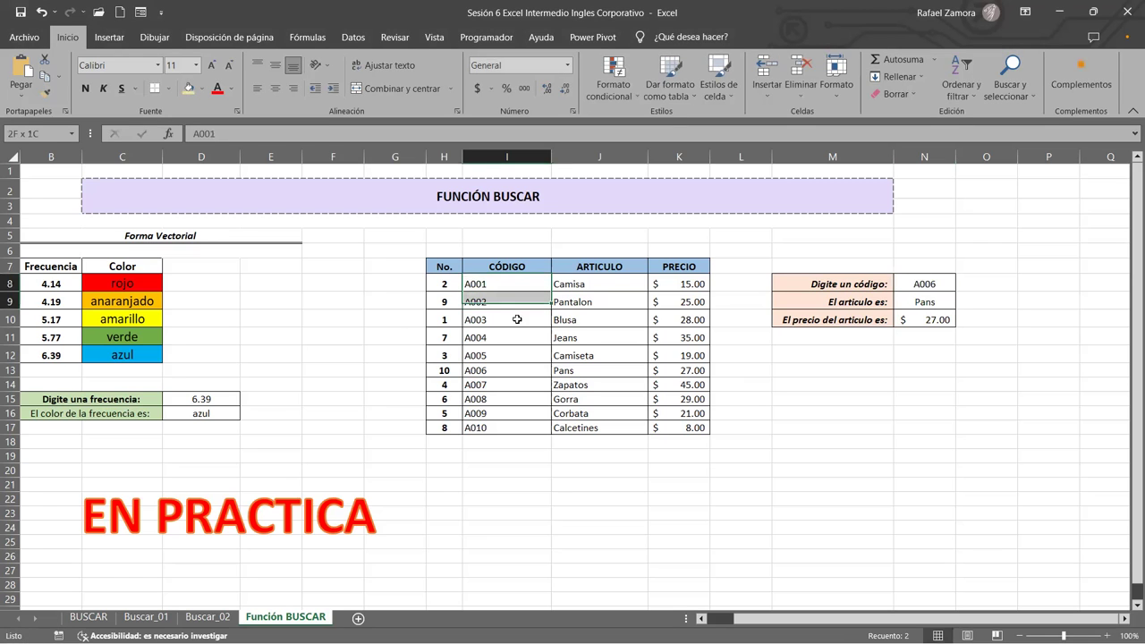
left_click(614, 317)
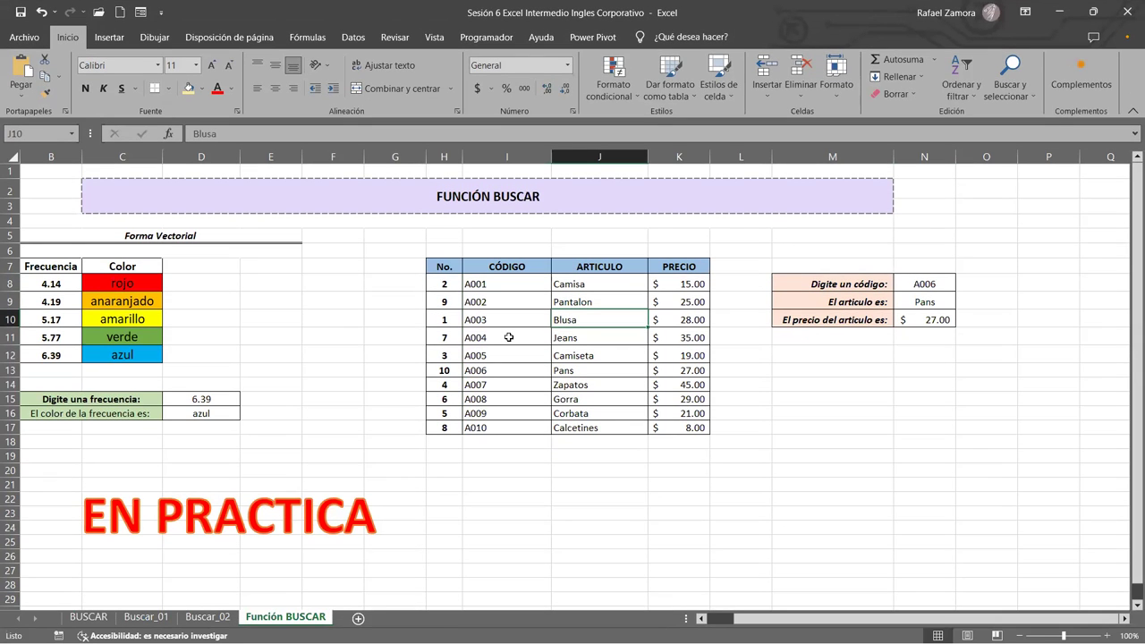
left_click_drag(497, 285, 496, 426)
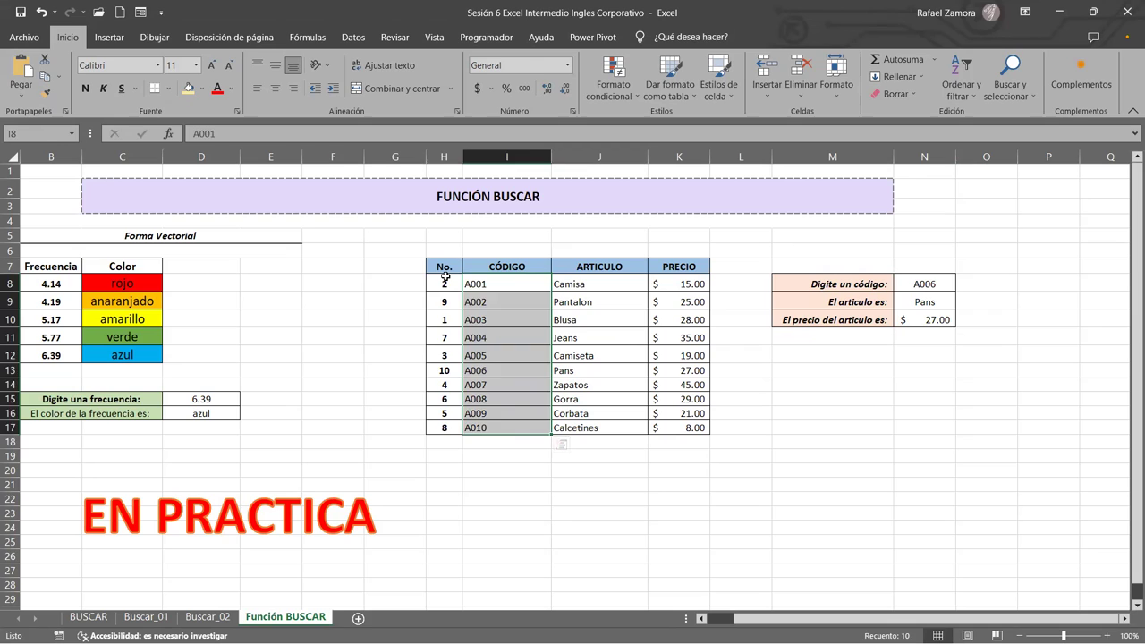
Step: Fill the No. column H8:H17 as a 1 to 10 series using Serie de relleno
left_click_drag(451, 290, 438, 428)
left_click(472, 447)
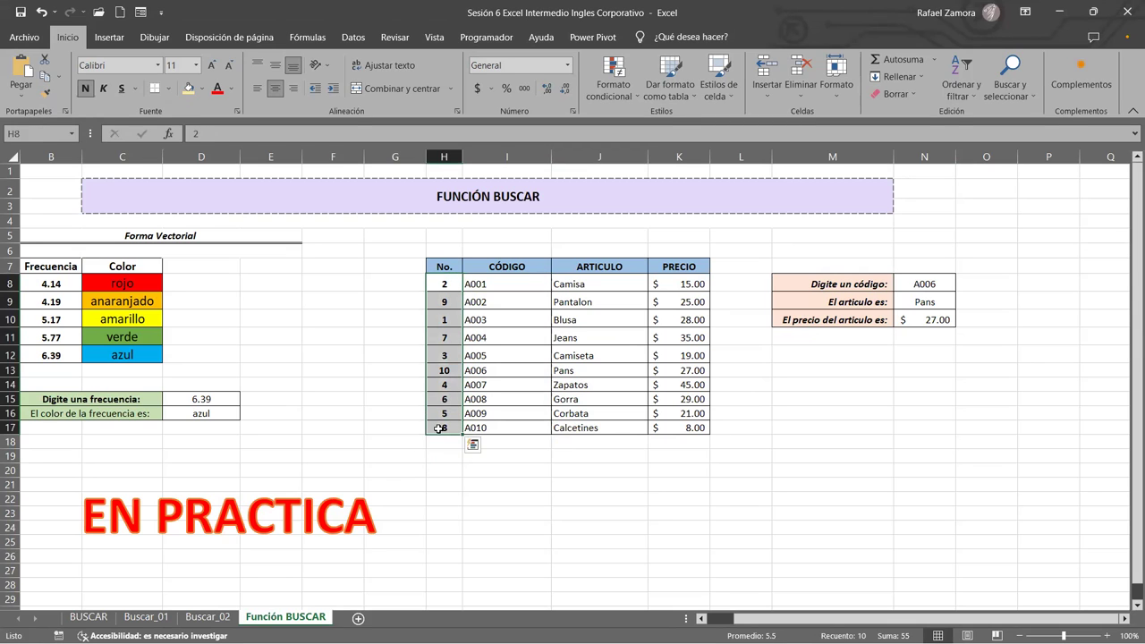
type("1")
left_click(444, 285)
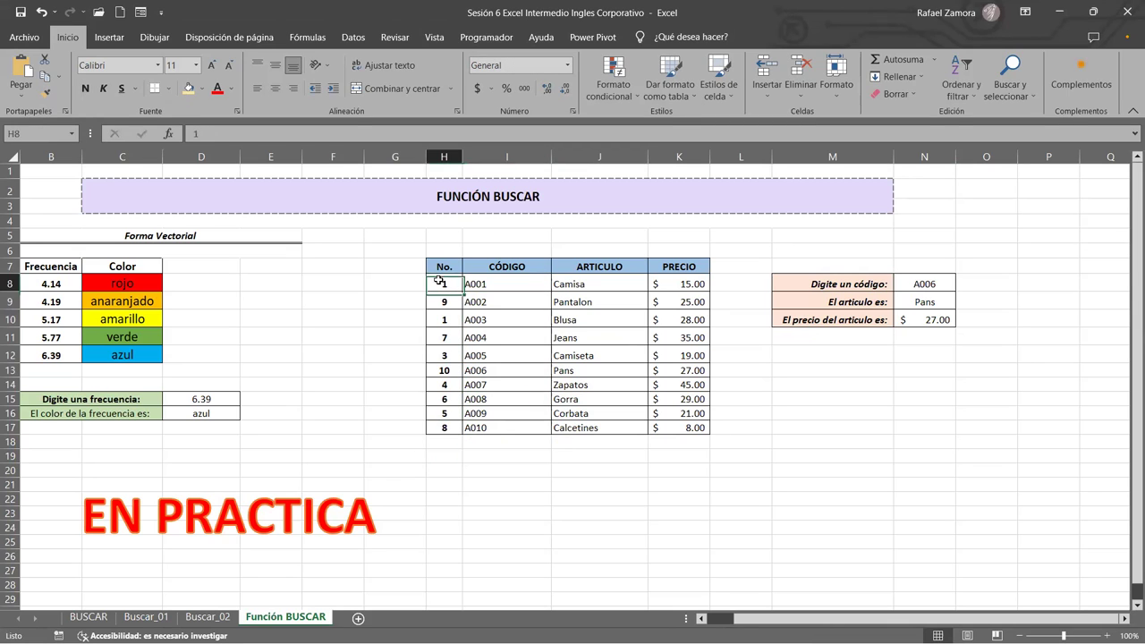
left_click_drag(464, 440, 464, 440)
left_click(473, 443)
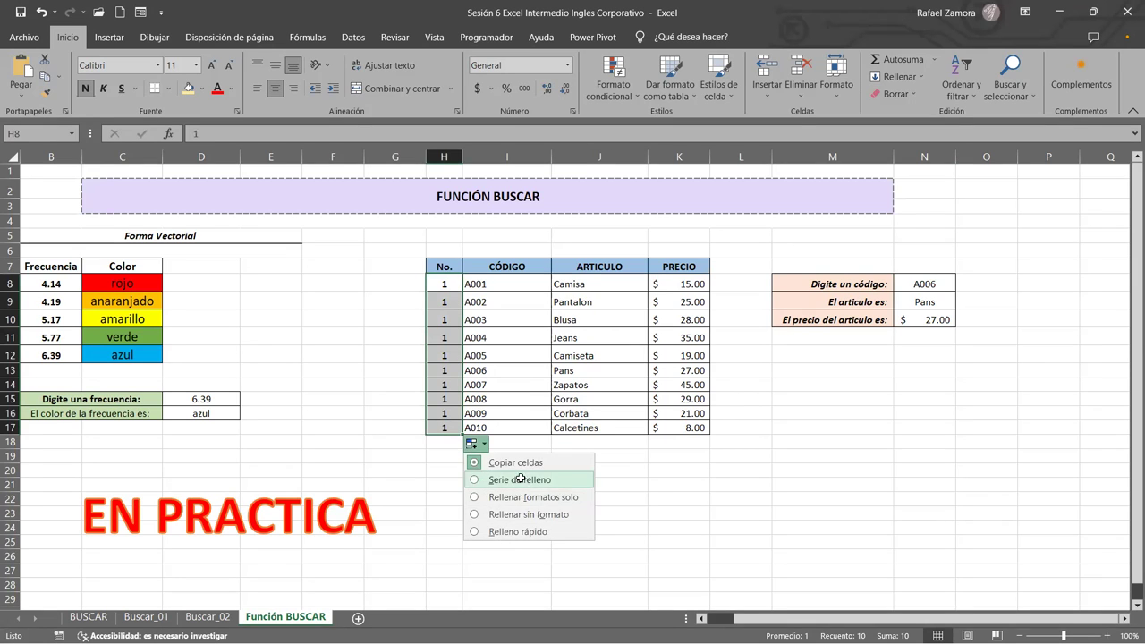
left_click(519, 479)
Step: Highlight codes I8:I17 once more, then return to the lookup cells
left_click_drag(513, 284, 524, 420)
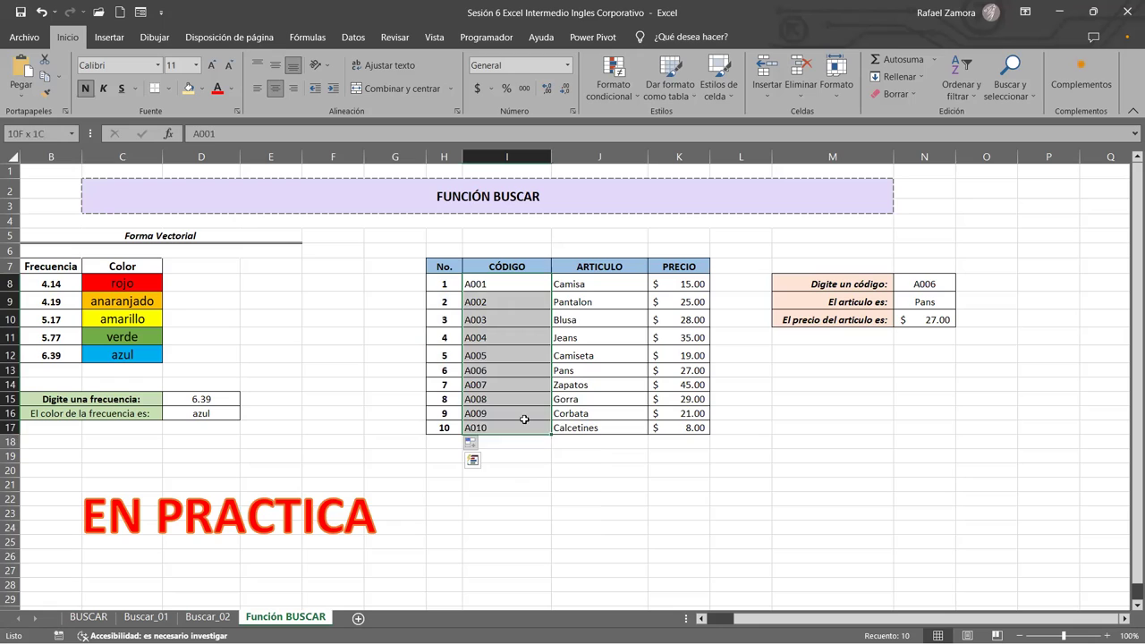
left_click(507, 484)
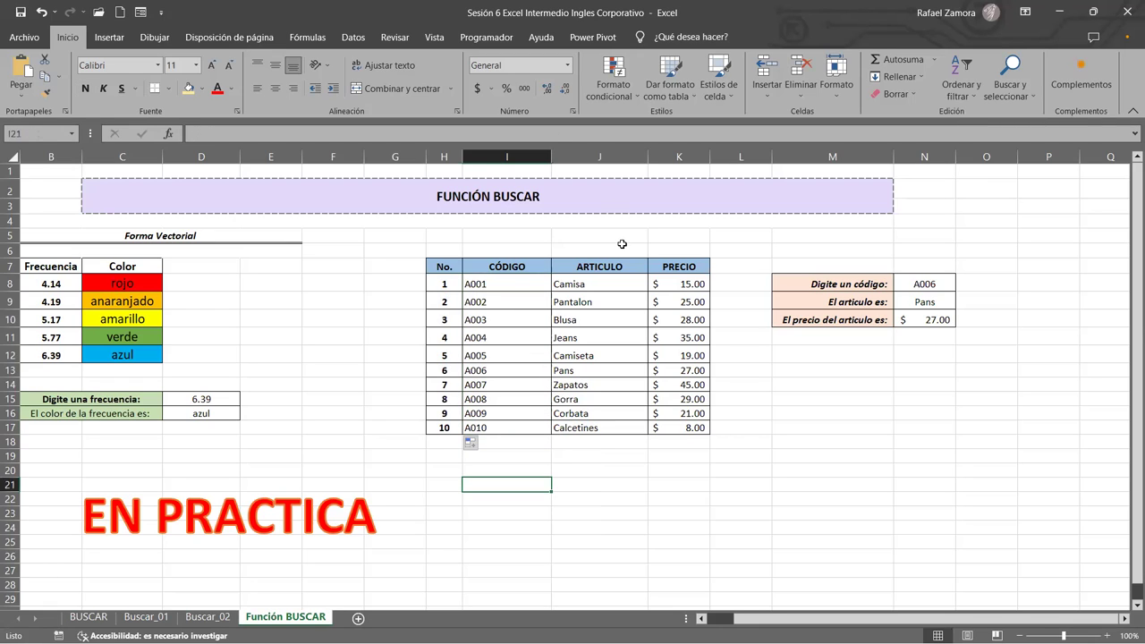
left_click(937, 283)
double_click(939, 302)
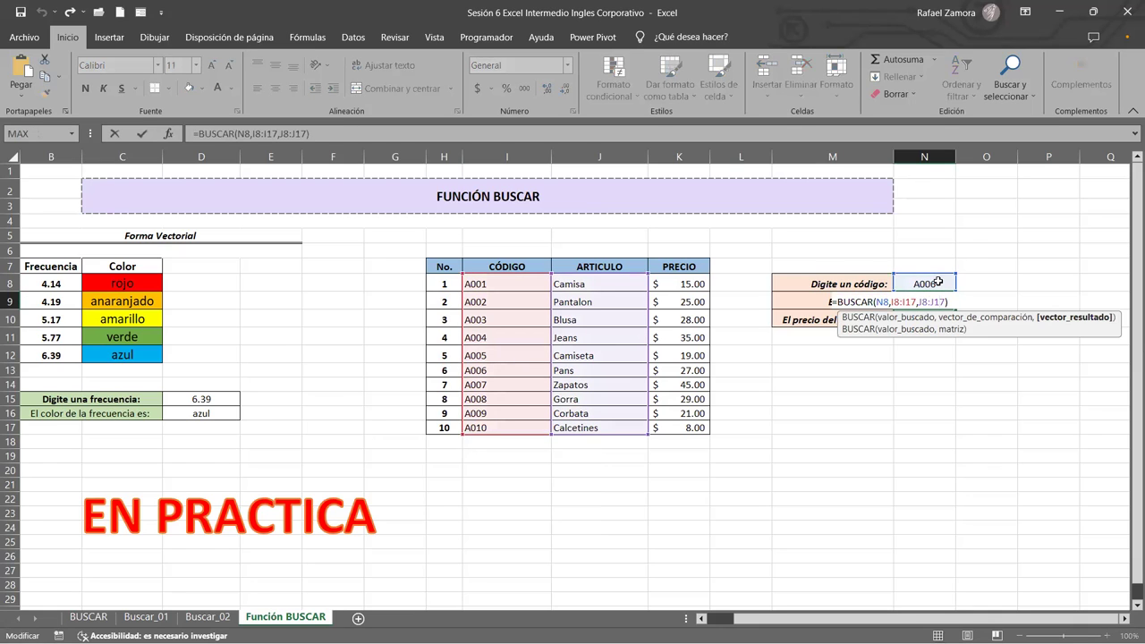
left_click(871, 303)
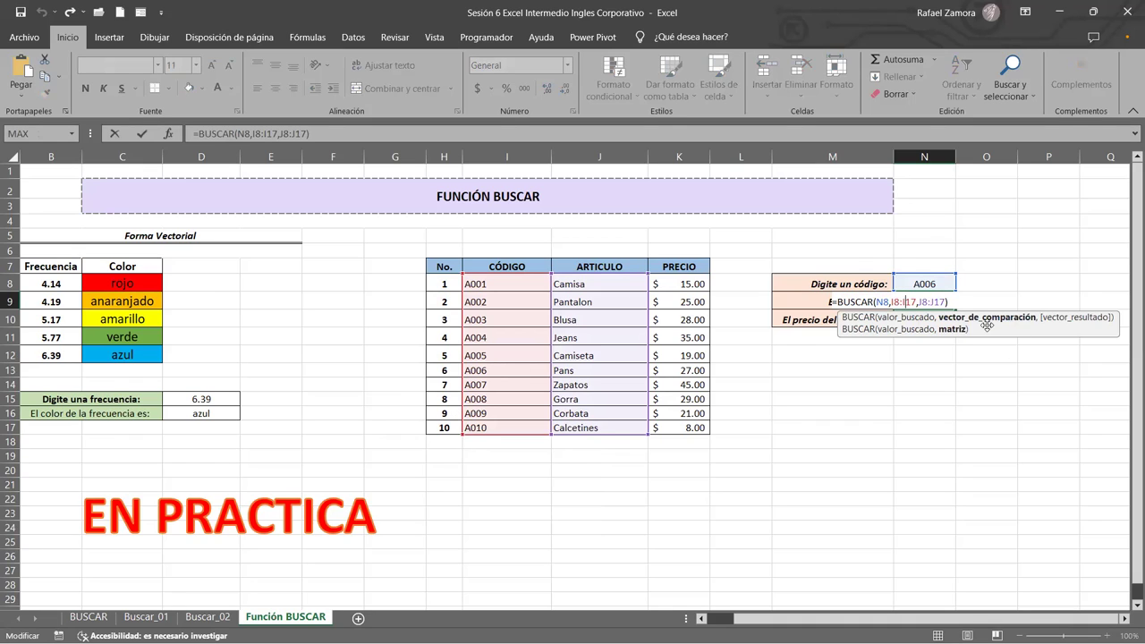
left_click(927, 301)
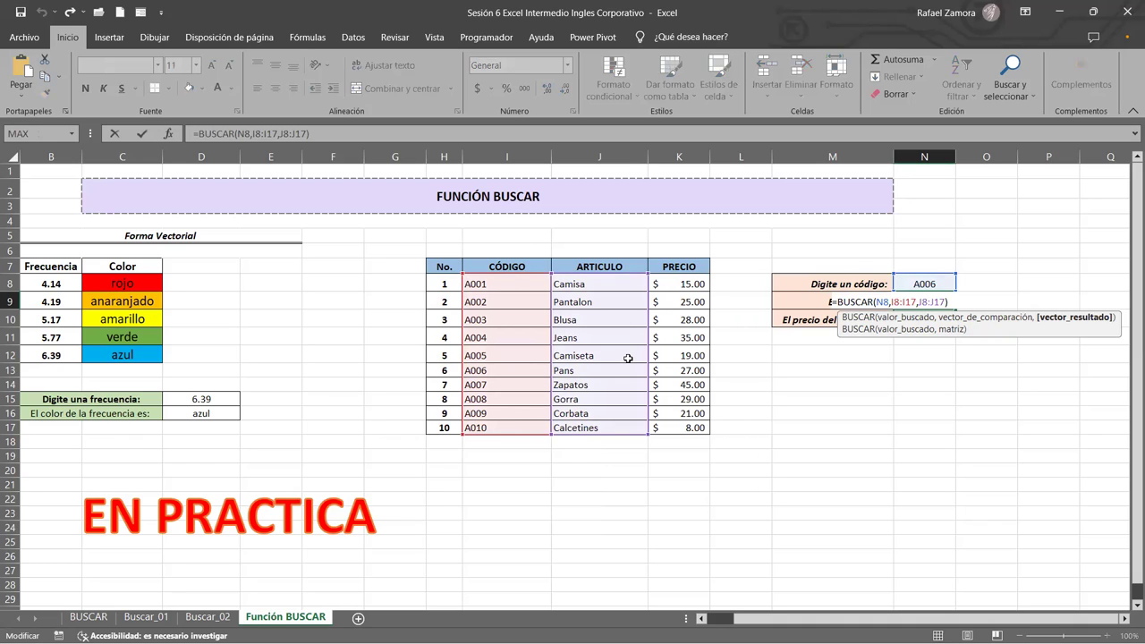
key("Return")
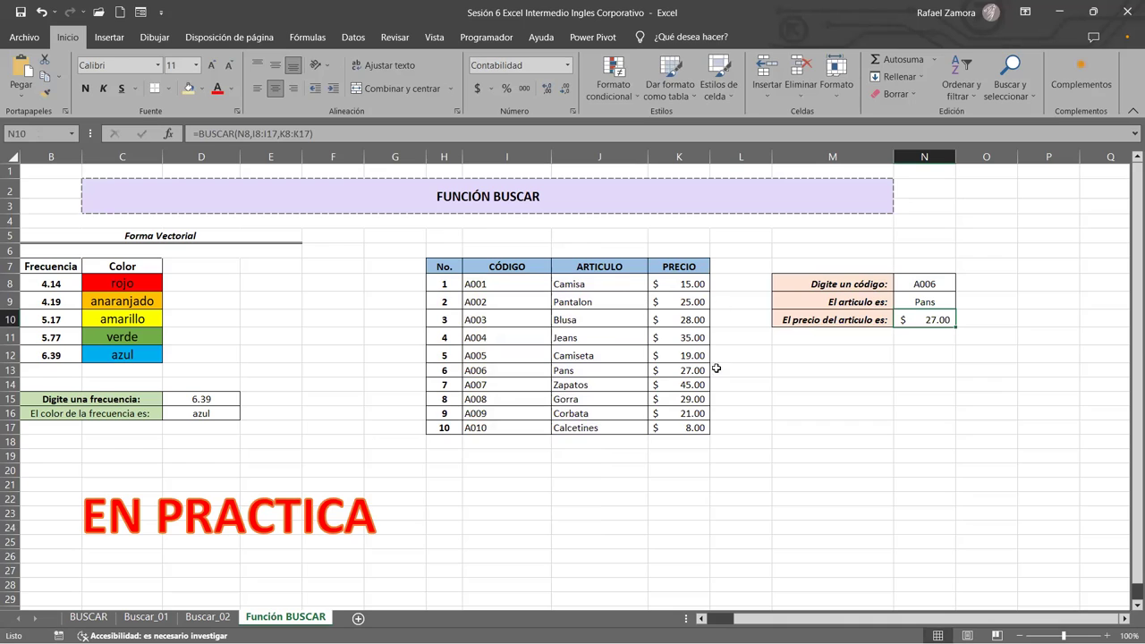
double_click(930, 322)
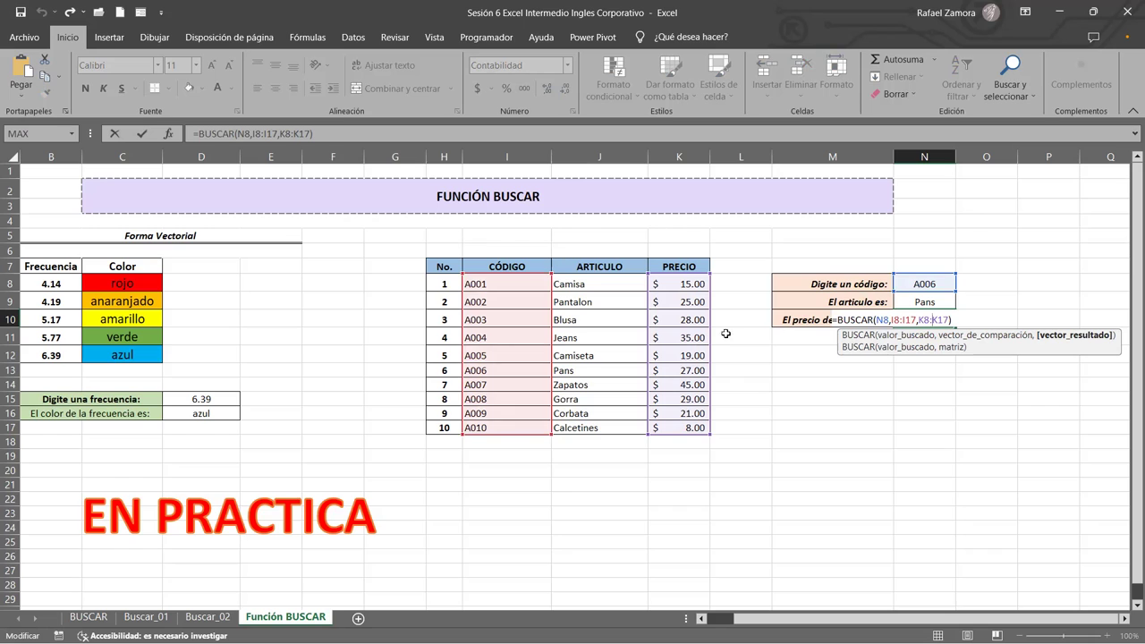
key("Return")
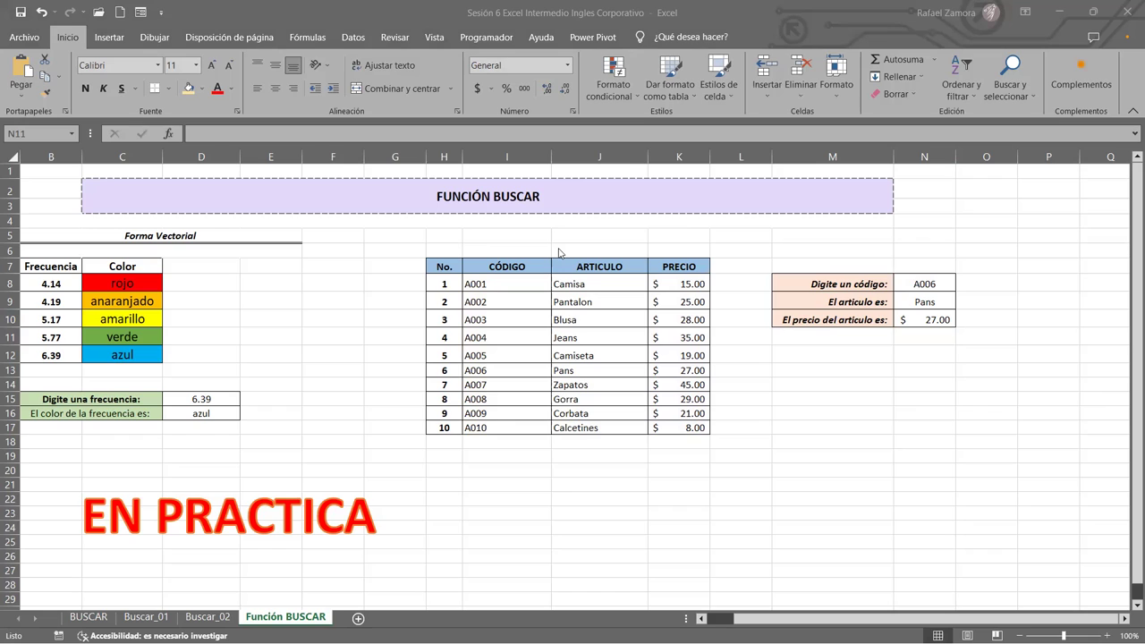
Step: Select the product codes A001 to A010 in I8:I17
left_click_drag(537, 280, 516, 435)
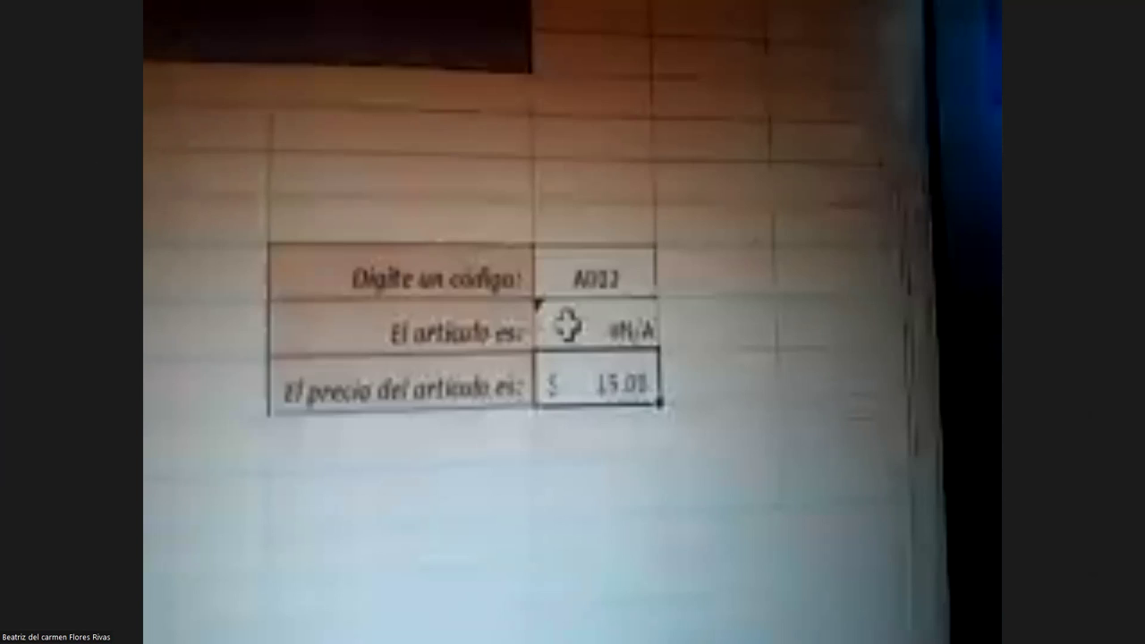
Step: Open the participant's #N/A article cell to reveal its =BUSCAR formula
double_click(685, 376)
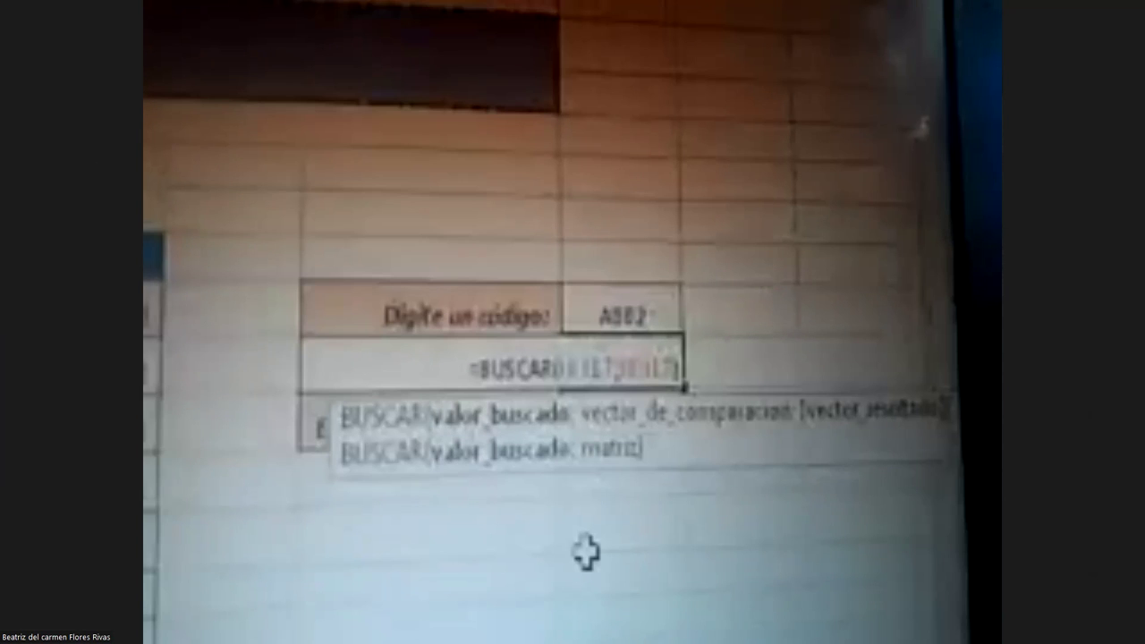
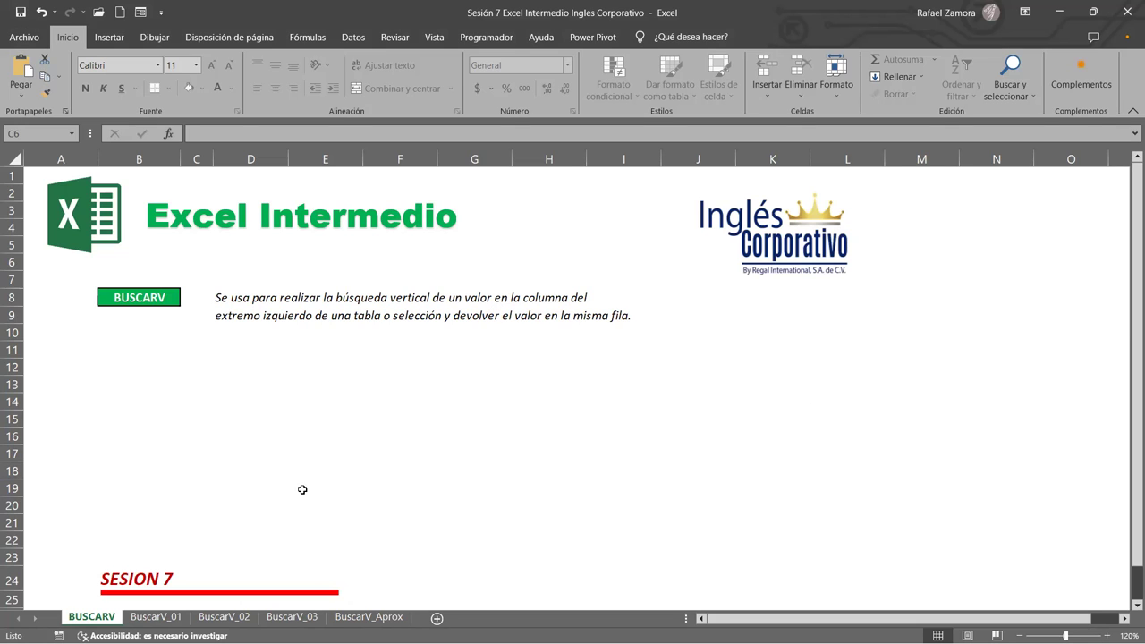
Step: Switch to the BuscarV_01 sheet with the BUSCARV syntax and the sales and employee tables
left_click(159, 617)
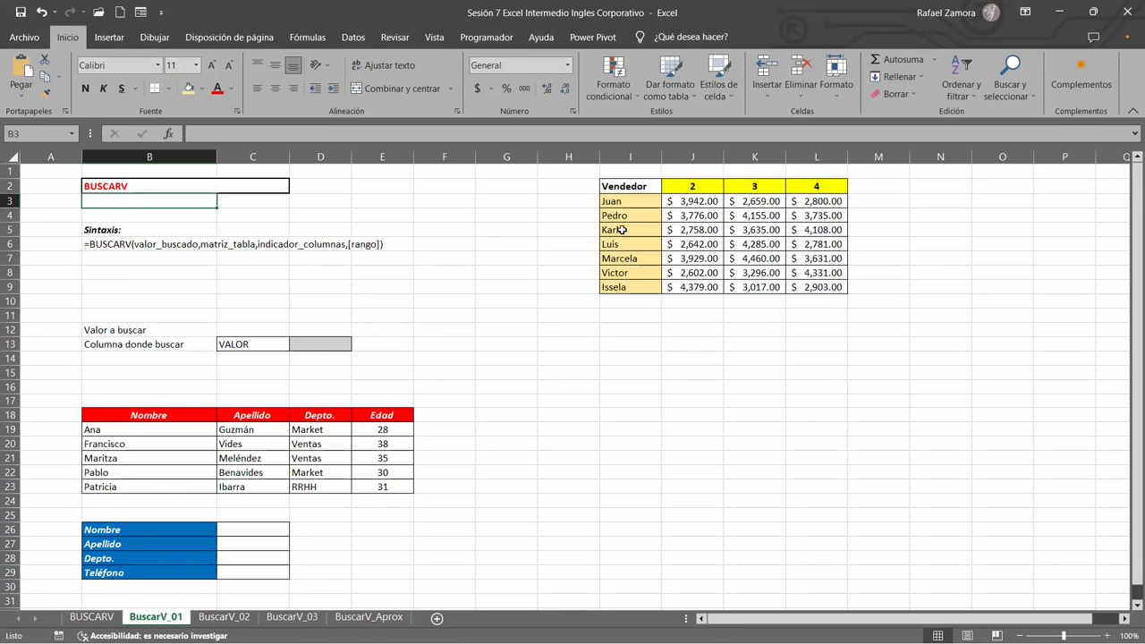
Step: Delete the word VALOR from cell C13
scroll(653, 358, "up", 1, "ctrl")
scroll(654, 358, "up", 1, "ctrl")
scroll(653, 358, "up", 1)
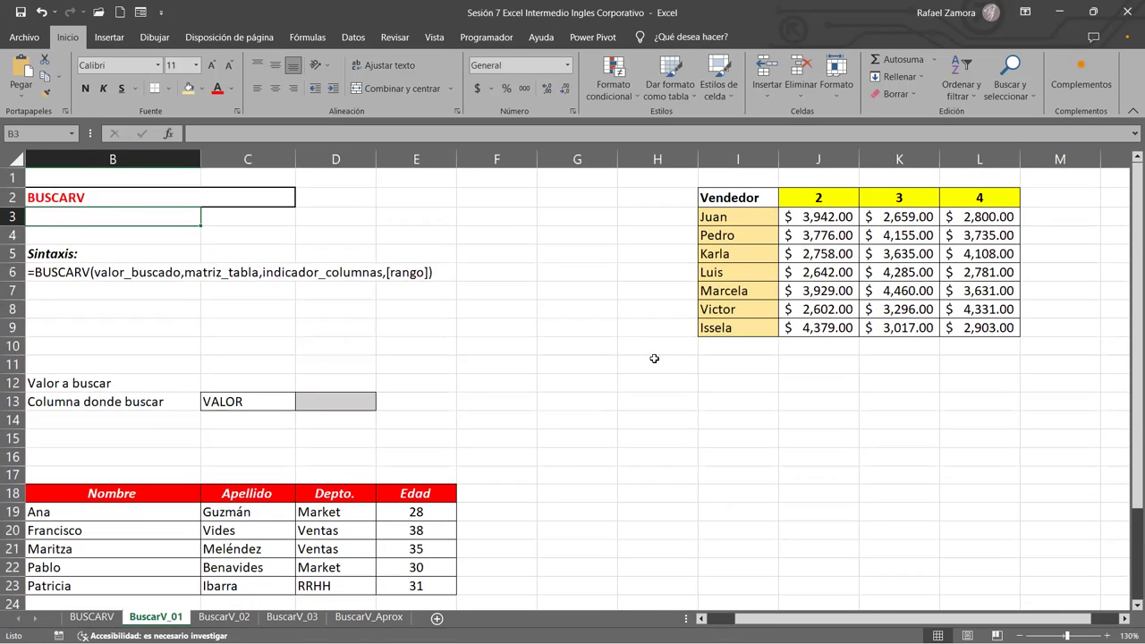
left_click_drag(779, 625, 752, 625)
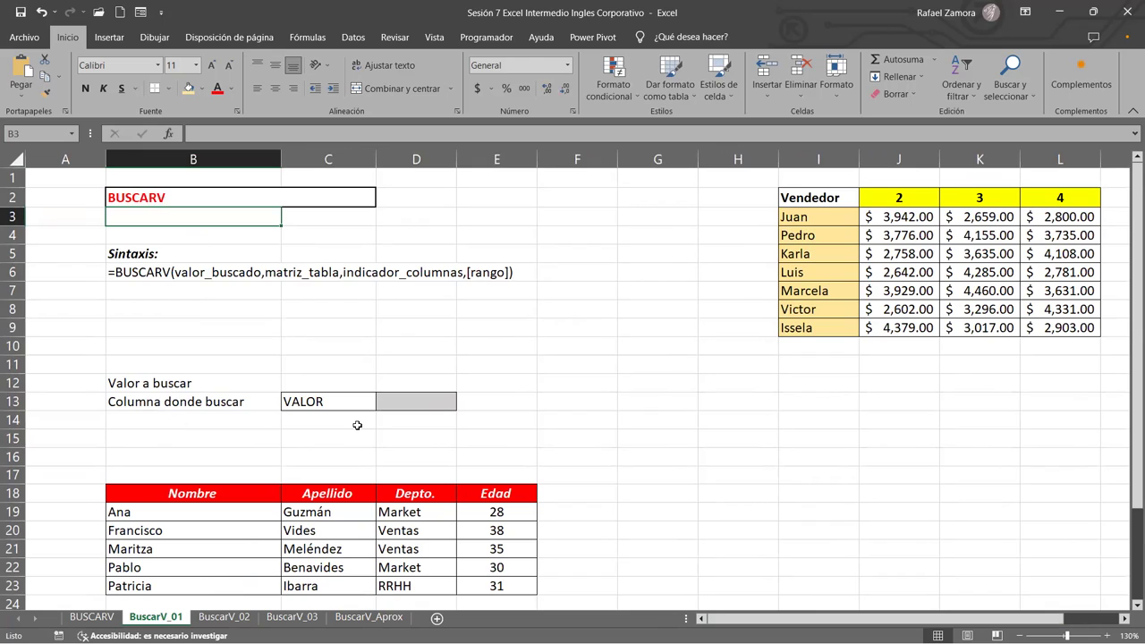
left_click(315, 405)
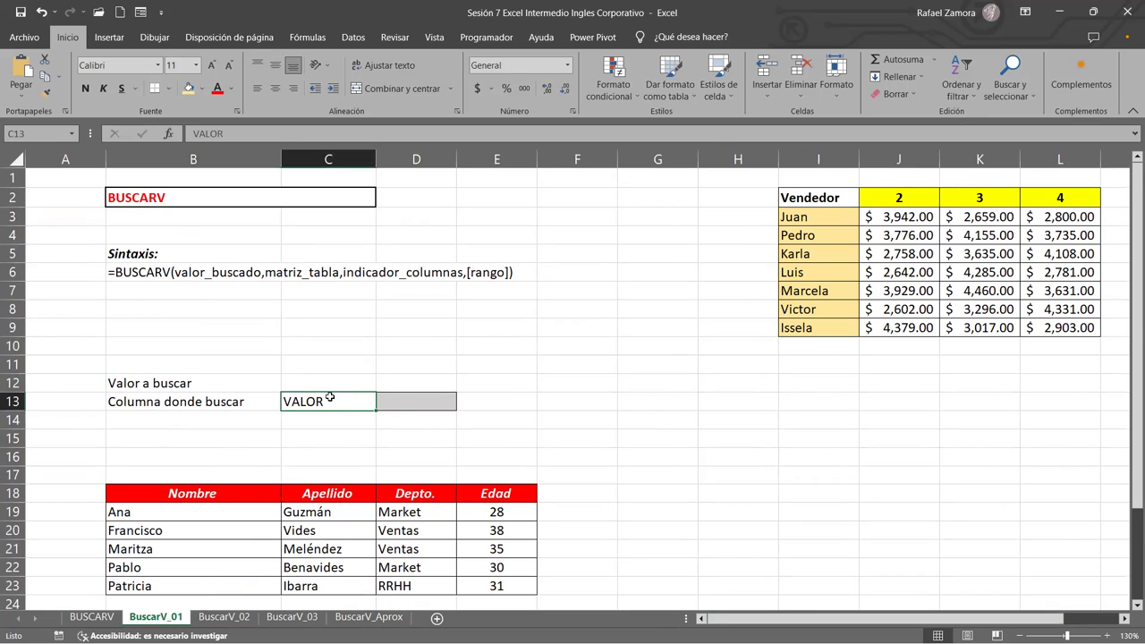
key("Delete")
Step: Give cells C12:C13 borders on all sides (Todos los bordes)
left_click(334, 378)
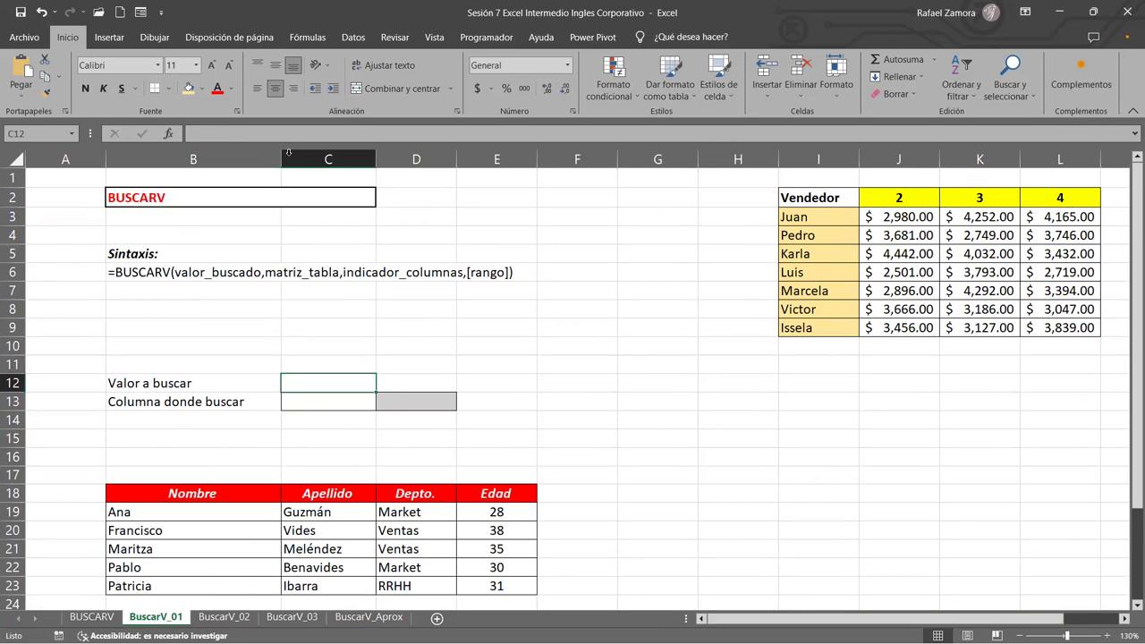
left_click(166, 88)
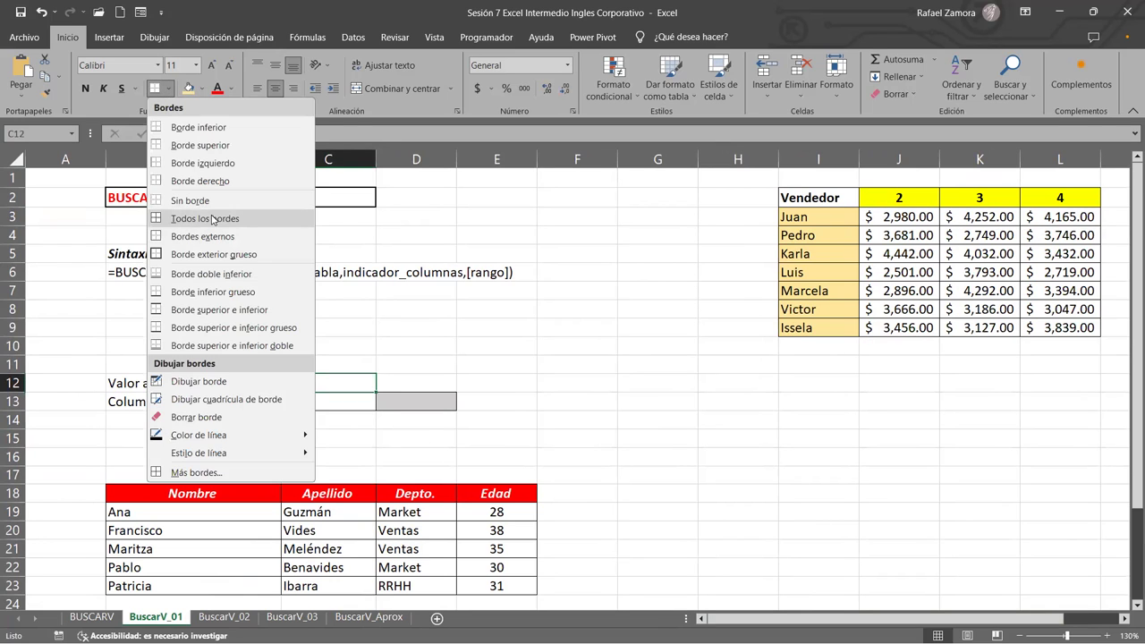
left_click(213, 219)
left_click(667, 433)
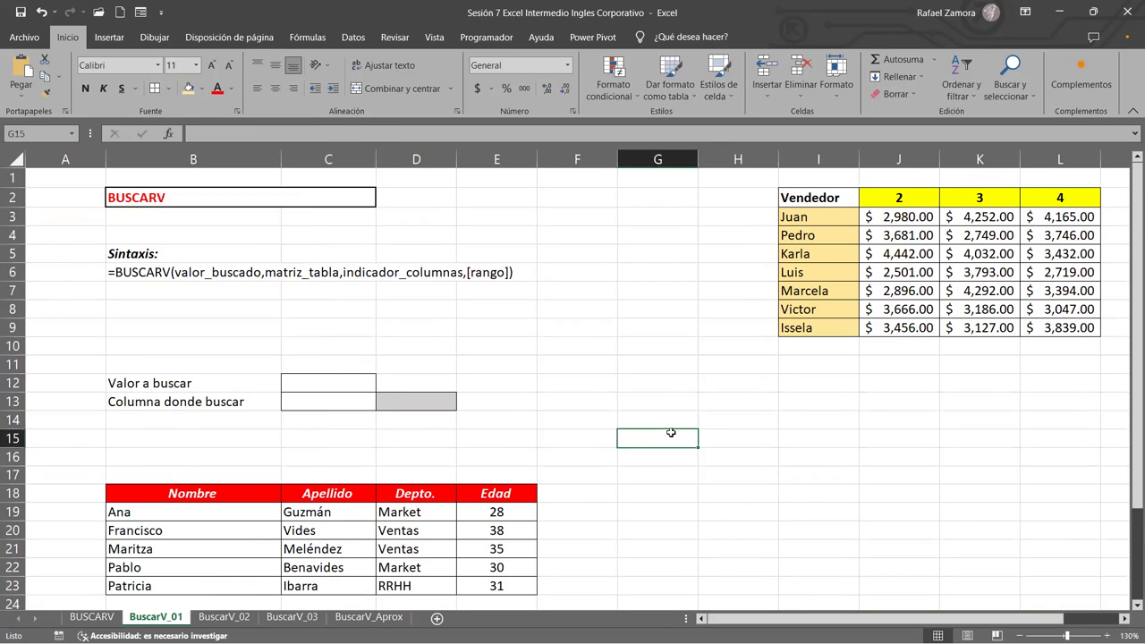
left_click(346, 387)
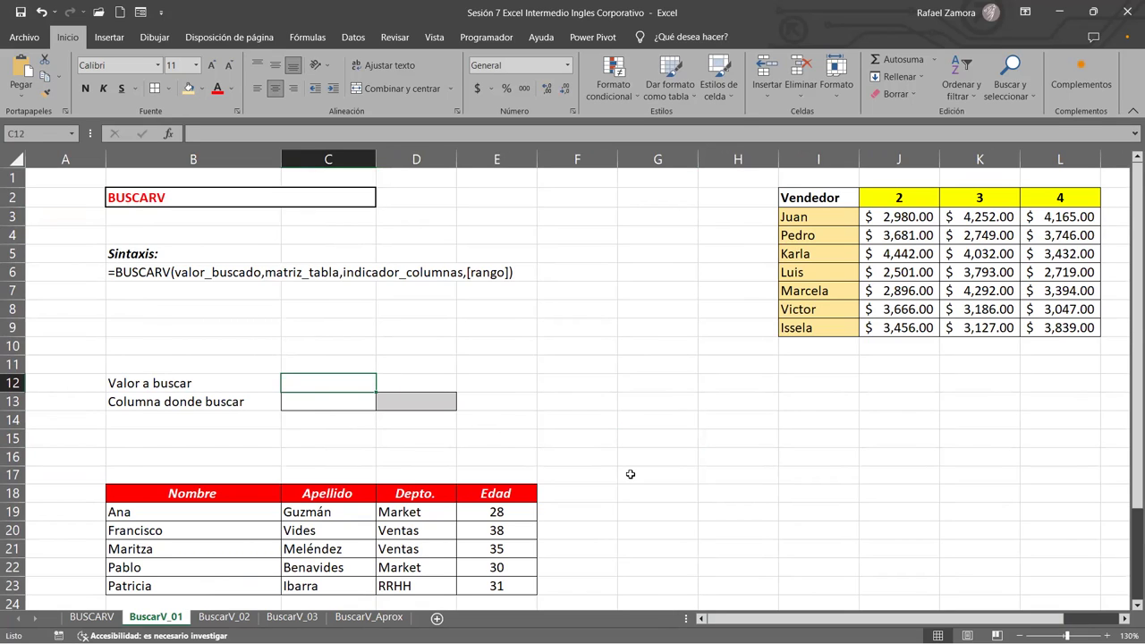
Step: Enter Pedro in C12 as the value to look up
type("Pedro")
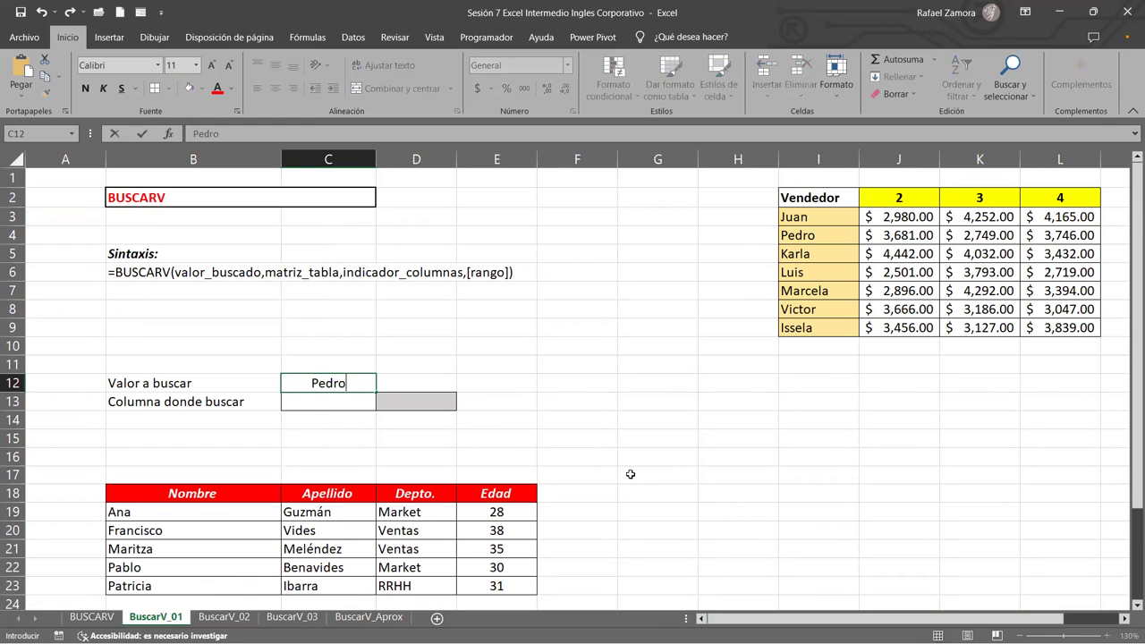
key("Return")
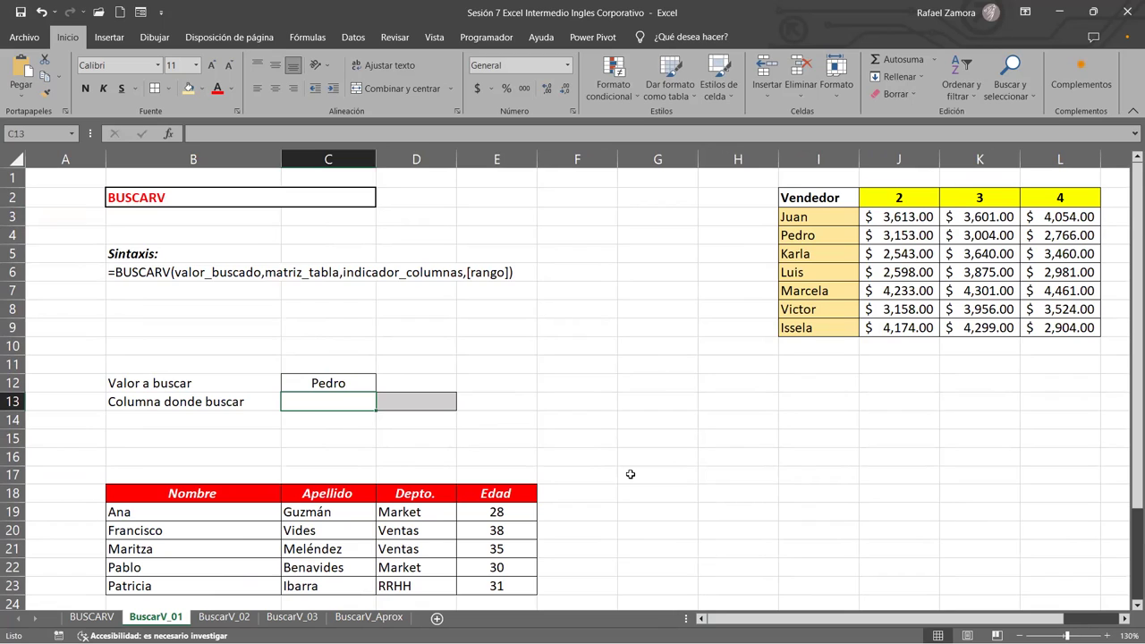
left_click(982, 288)
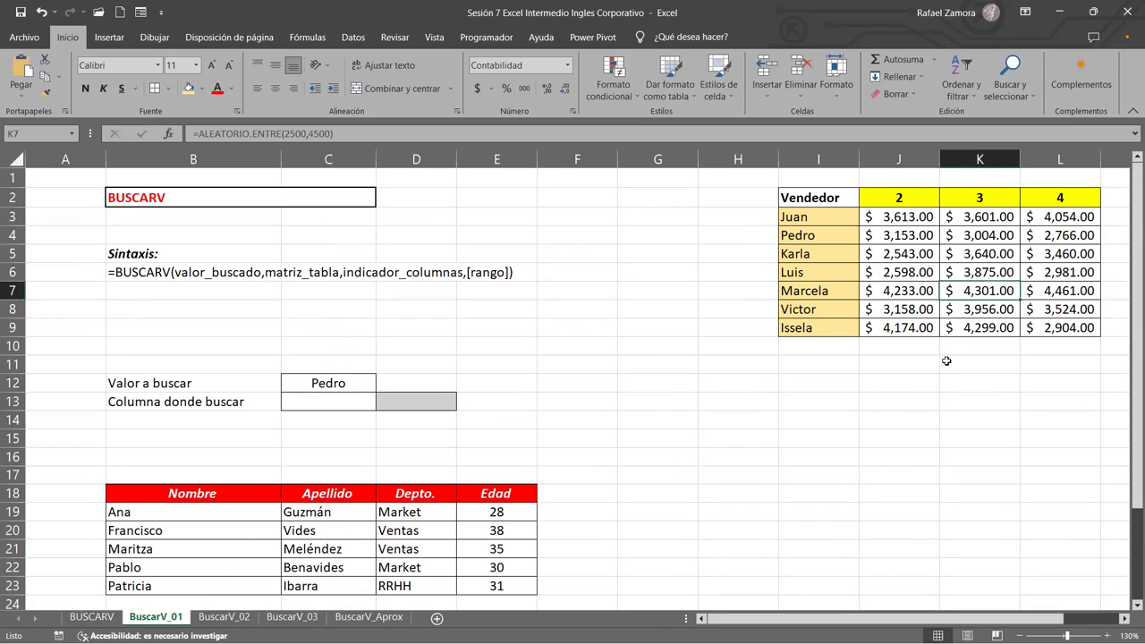
left_click(959, 403)
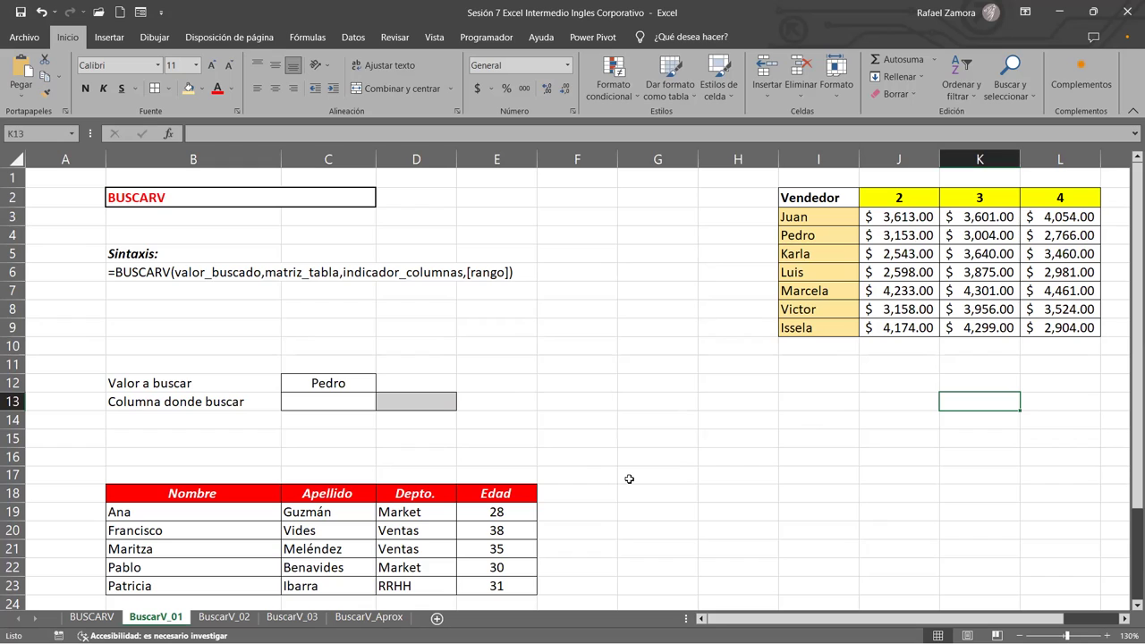
left_click(398, 404)
Step: Enter 2 in C13 as the column number and centre it
left_click(318, 404)
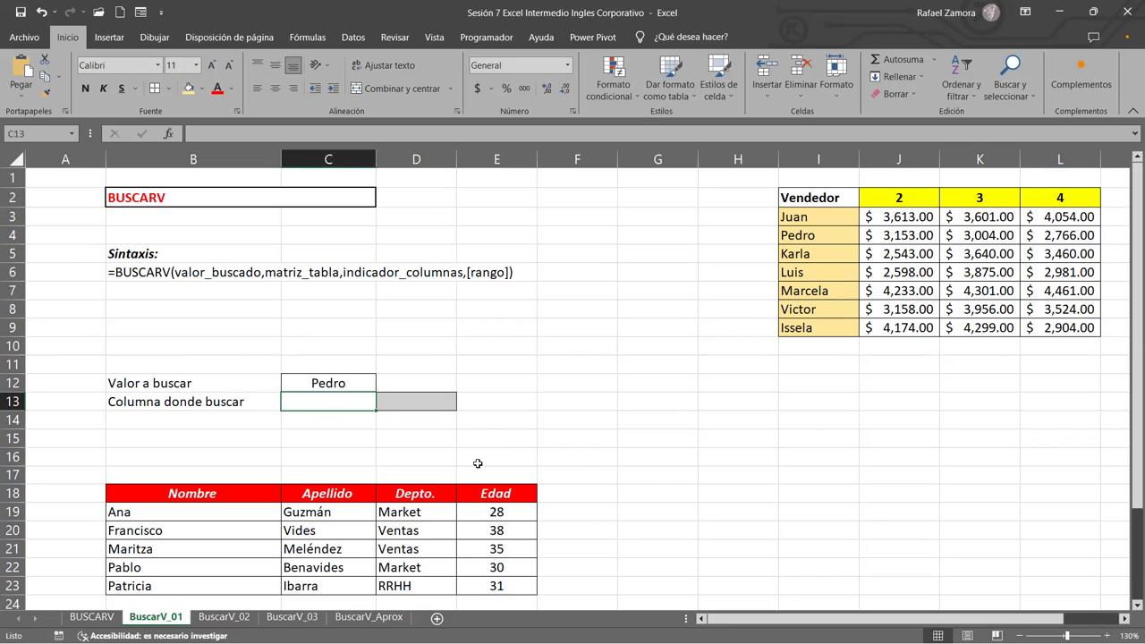
type("2")
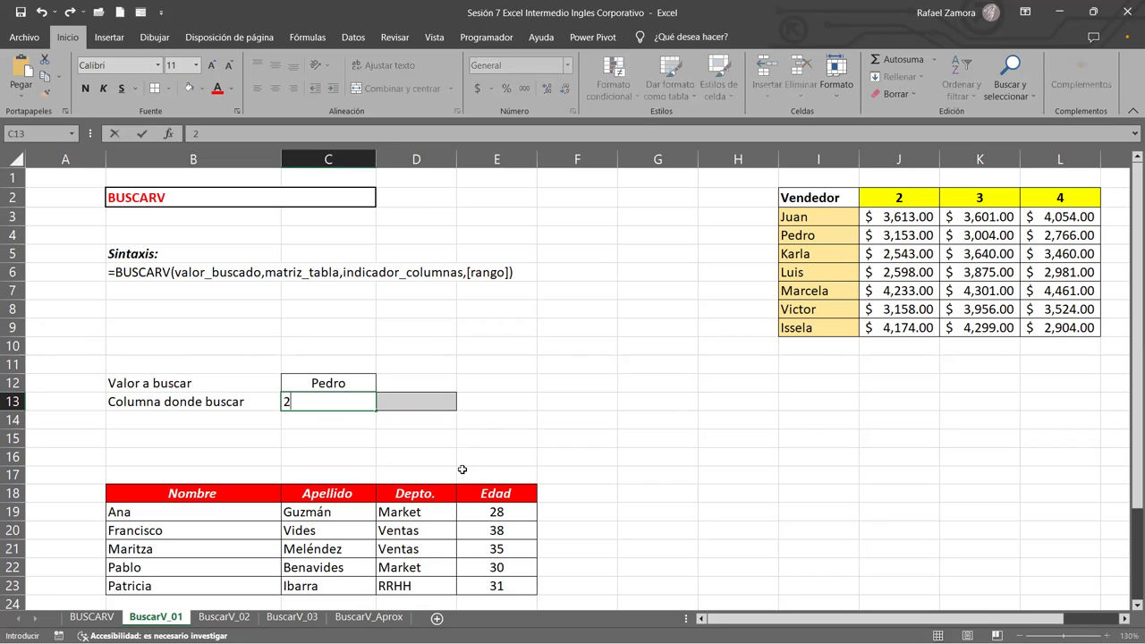
key("Return")
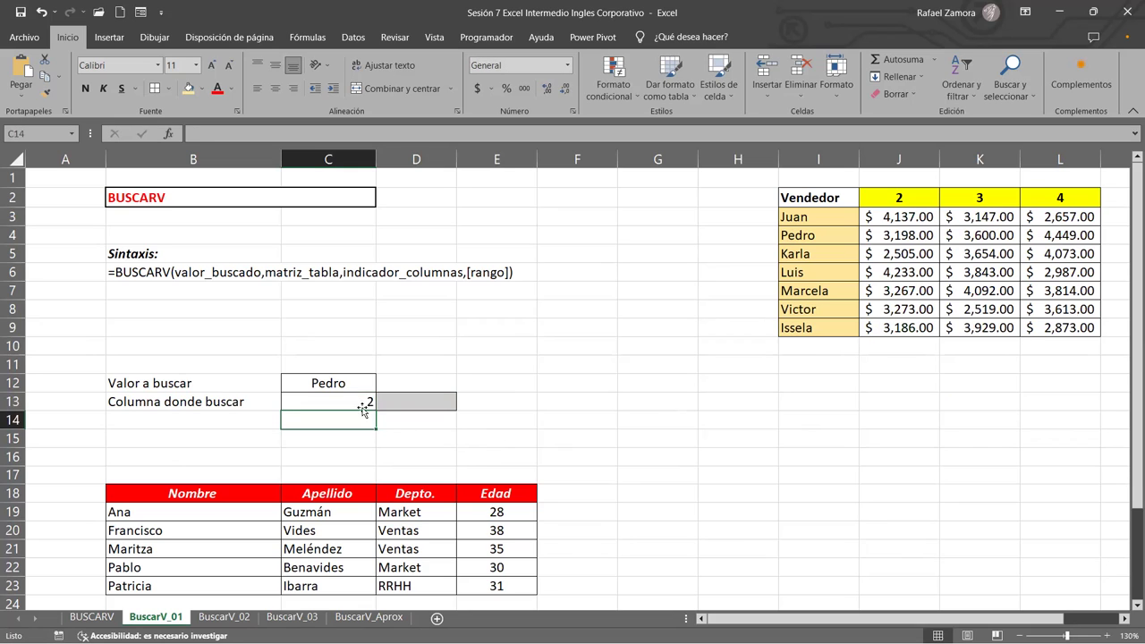
left_click(362, 407)
left_click(256, 66)
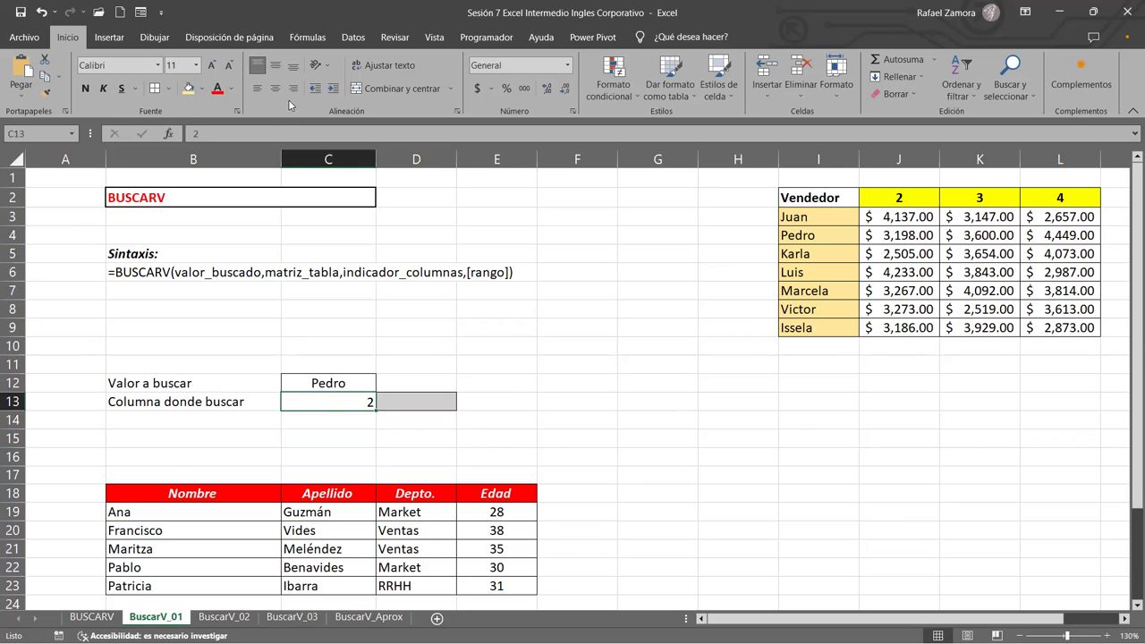
left_click(283, 90)
left_click(914, 238)
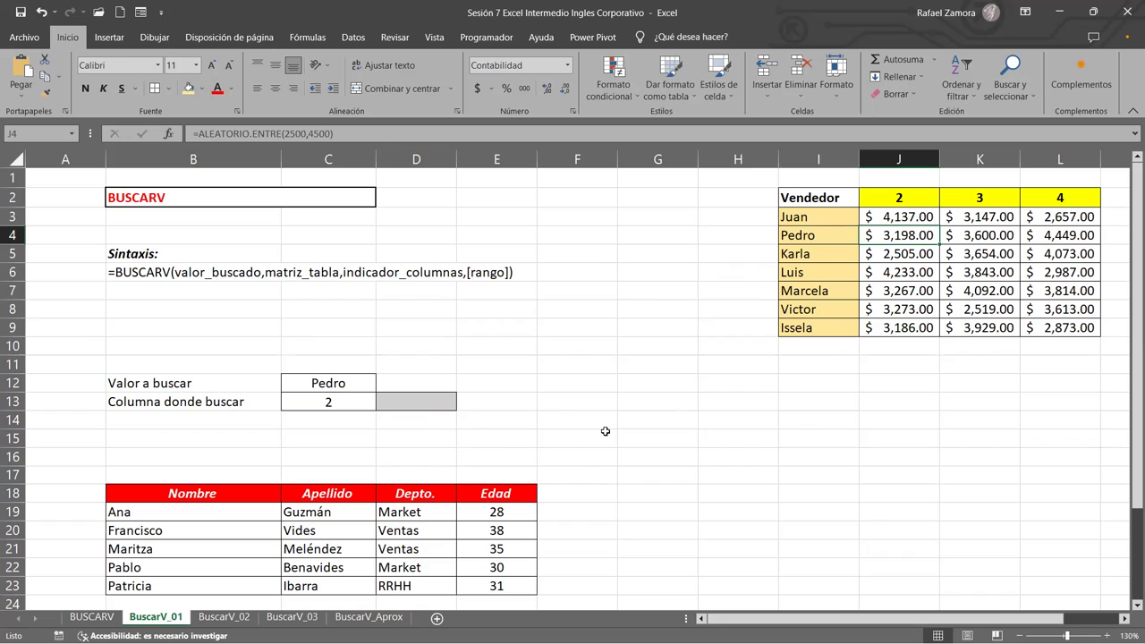
left_click(433, 405)
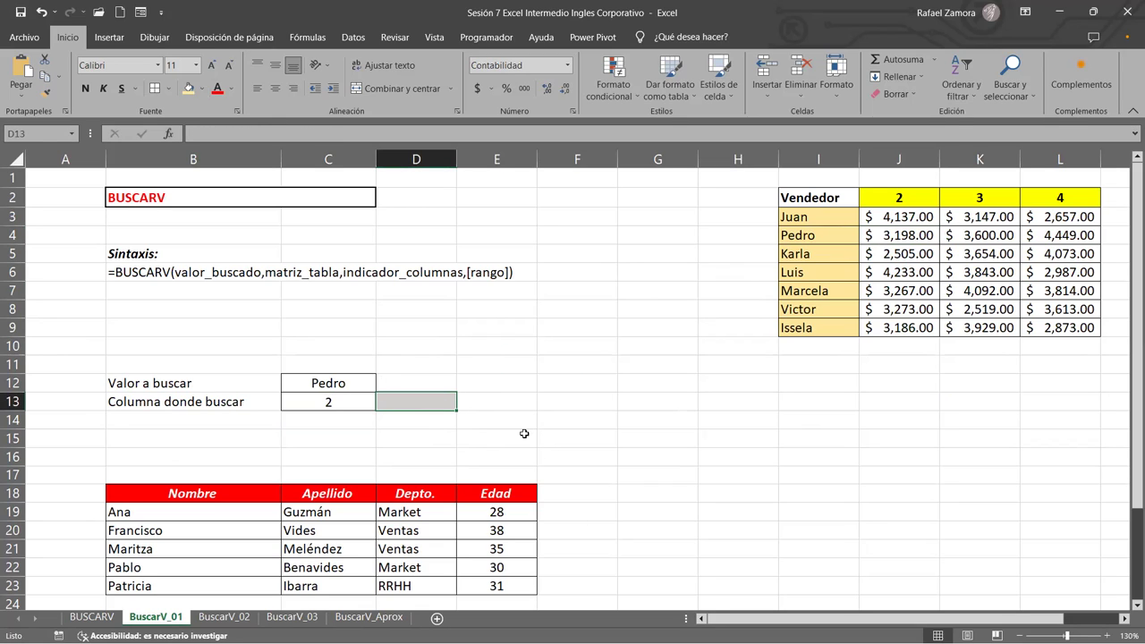
Step: Start =BUSCARV(C12, in D13 using the name in C12 as the lookup value
type("=")
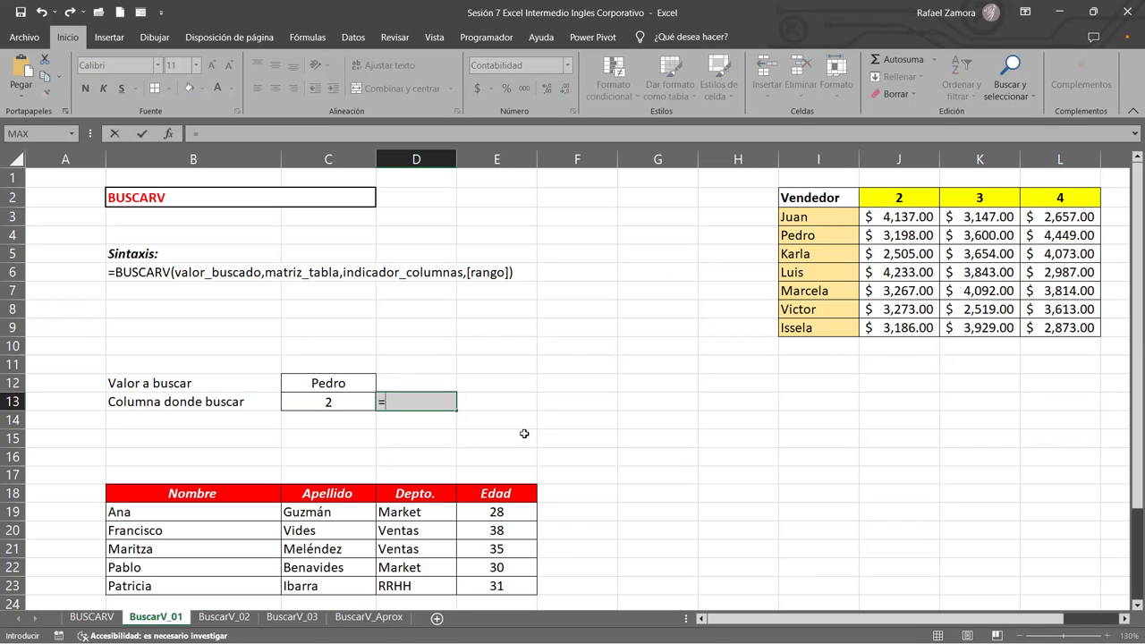
type("buscar")
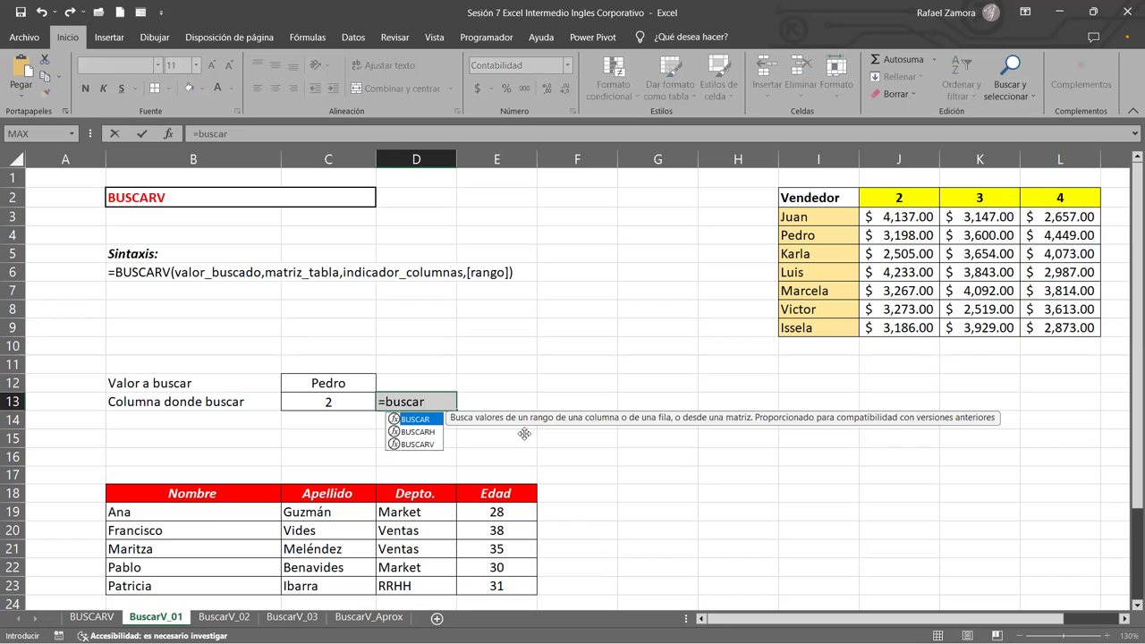
key("Down")
key("Down")
key("Tab")
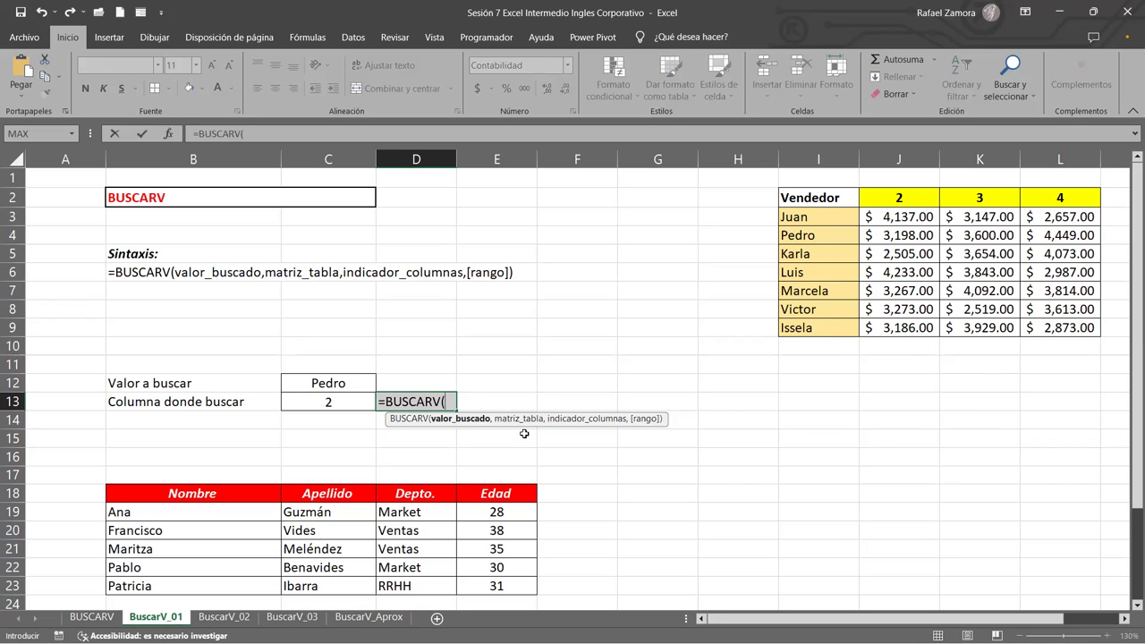
left_click(330, 382)
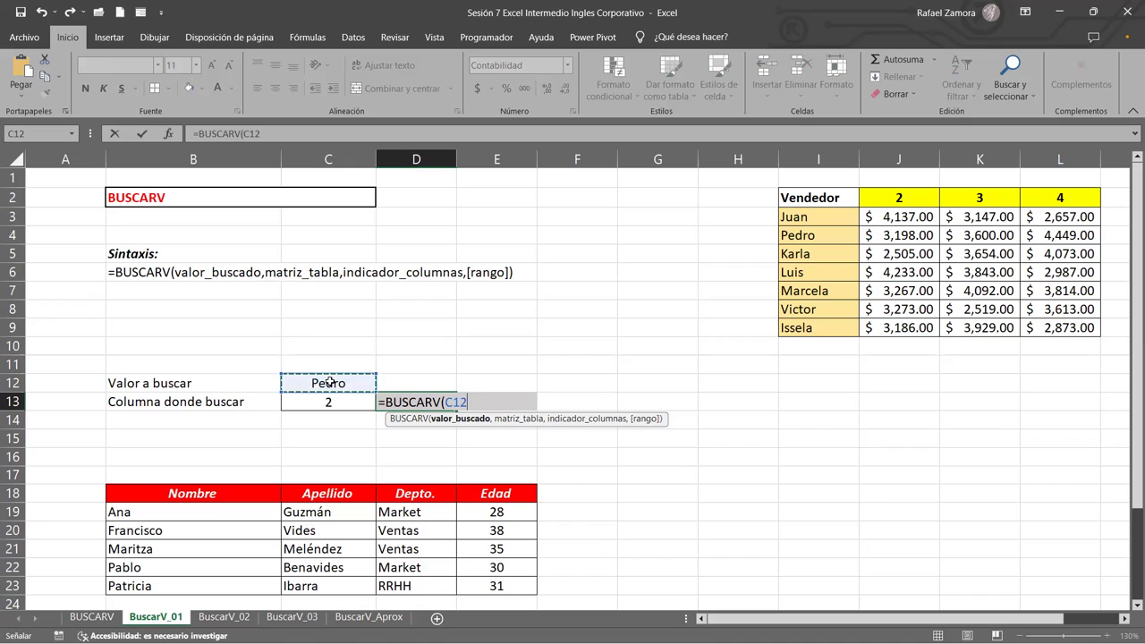
type(",")
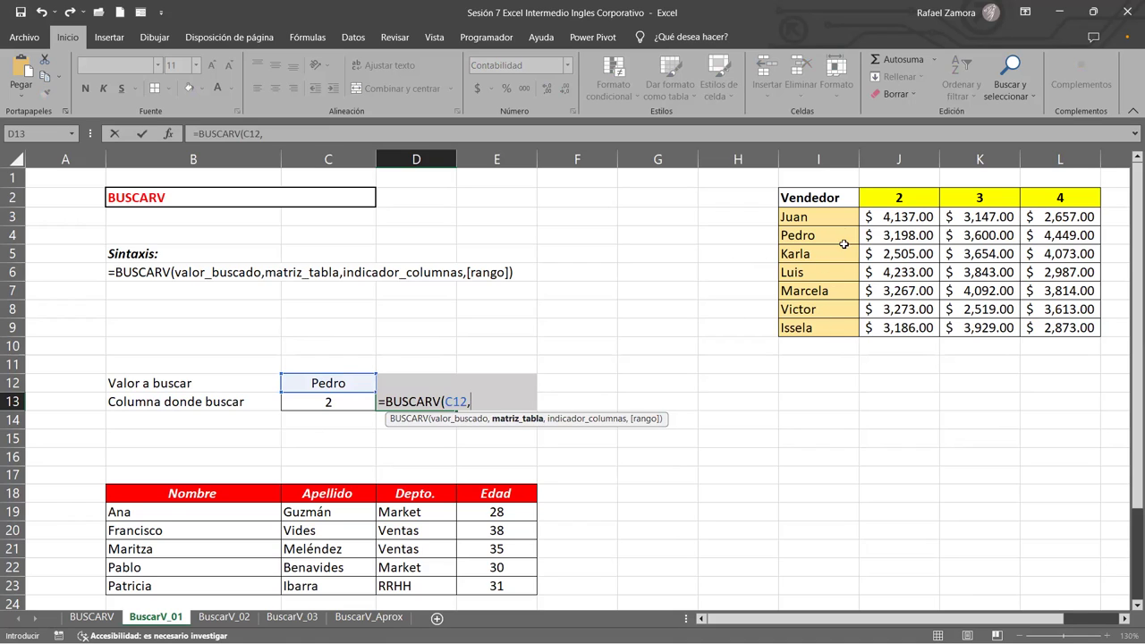
Step: Complete D13 as =BUSCARV(C12,I3:L9,C13,FALSO) for an exact match in the sales table
left_click(834, 216)
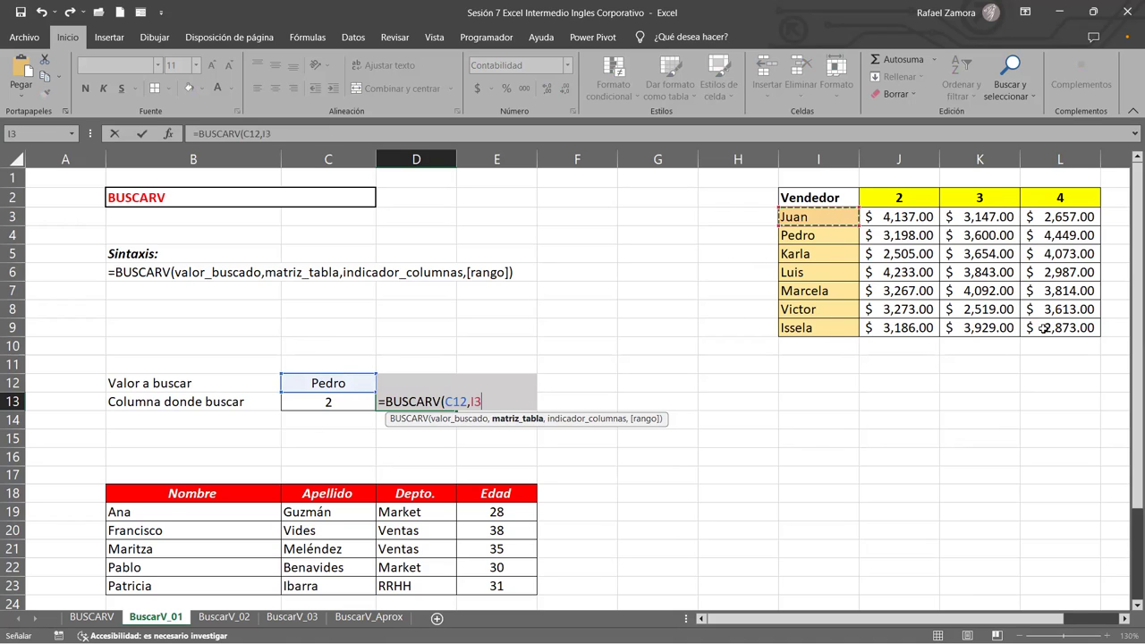
left_click_drag(1043, 329, 1043, 328)
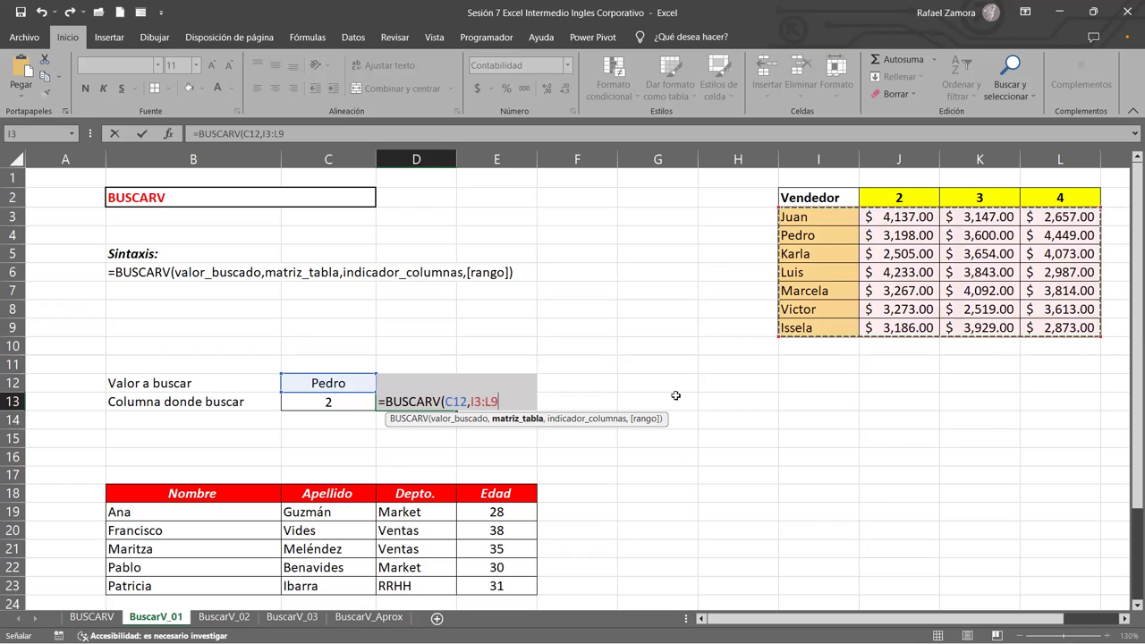
type(",")
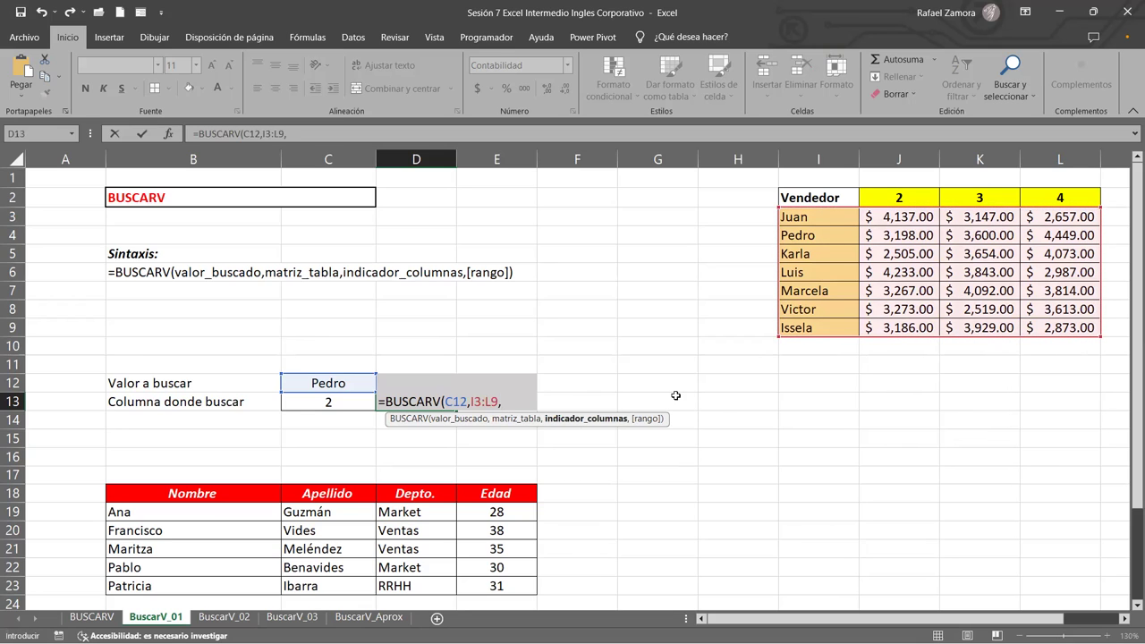
left_click(450, 393)
left_click(328, 403)
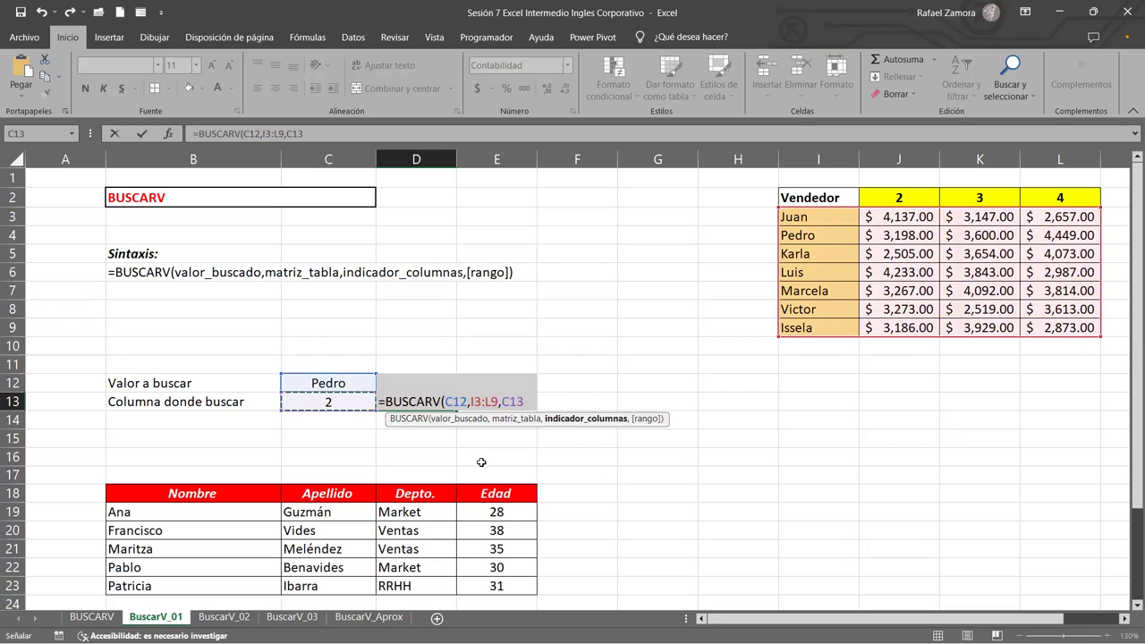
type(",")
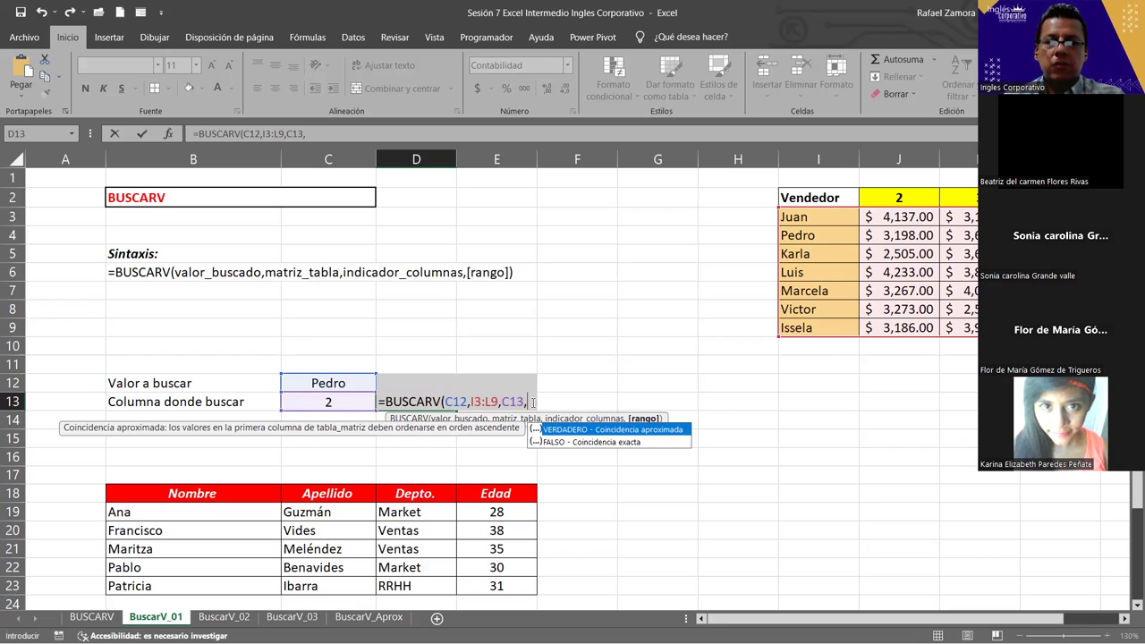
type("fa")
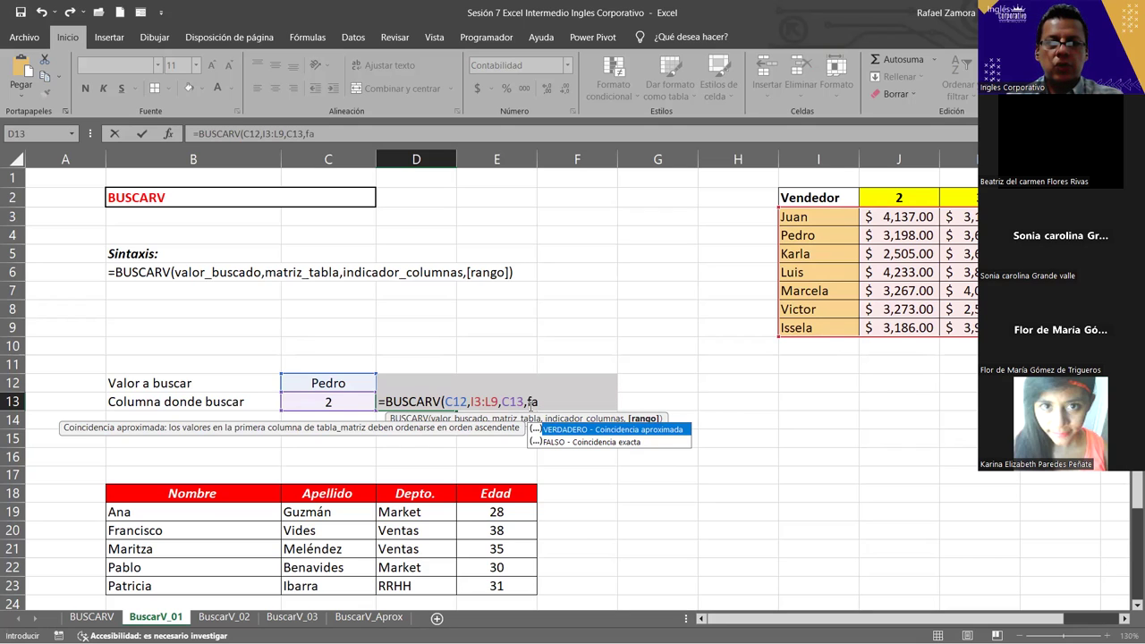
double_click(553, 445)
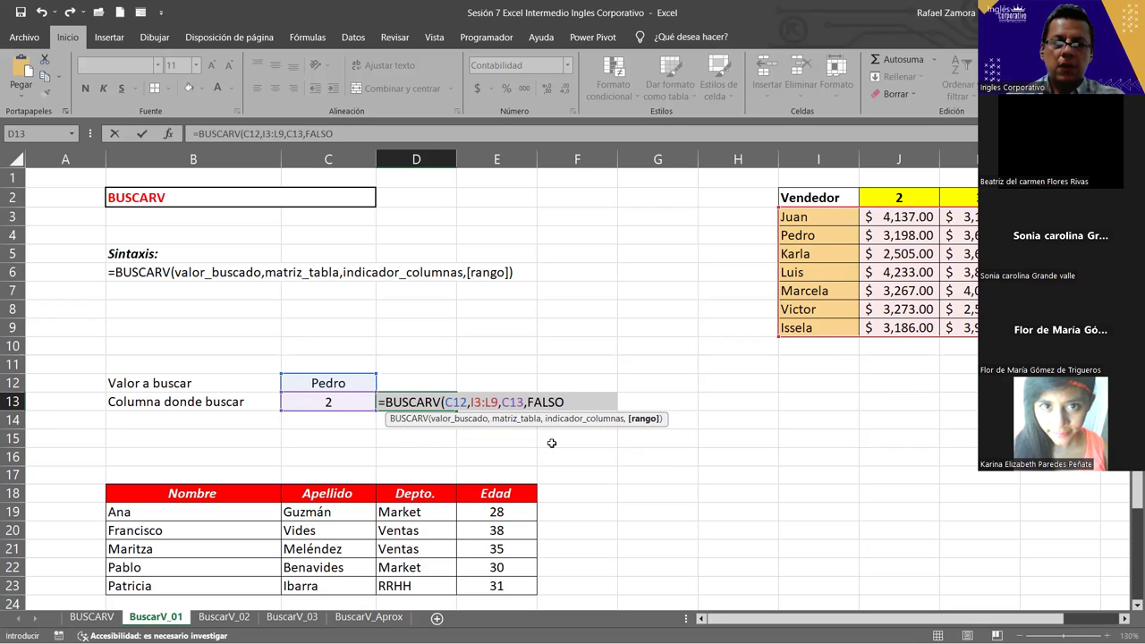
type(")")
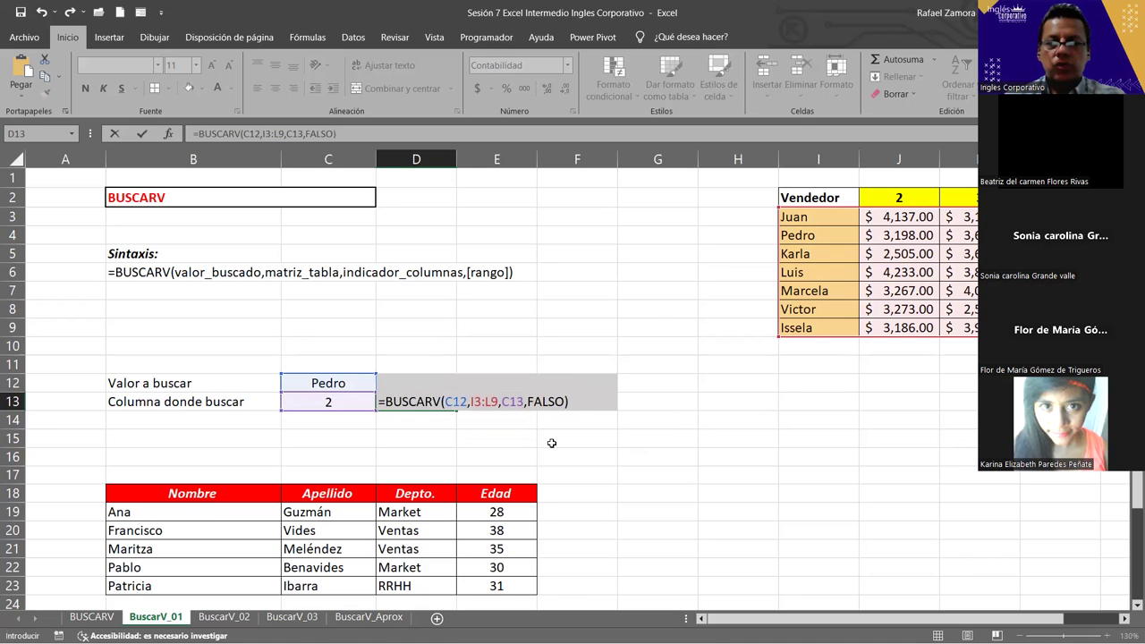
key("Return")
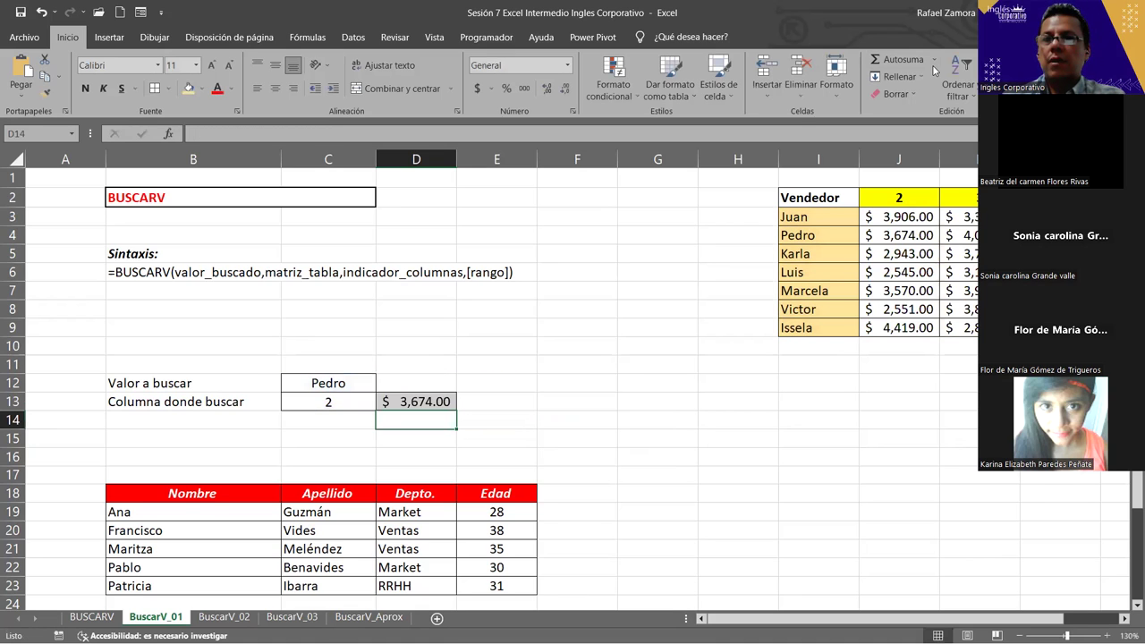
Step: Recalculate with F9 so D13 shows Pedro's column-2 sales of $3,690.00
left_click(483, 435)
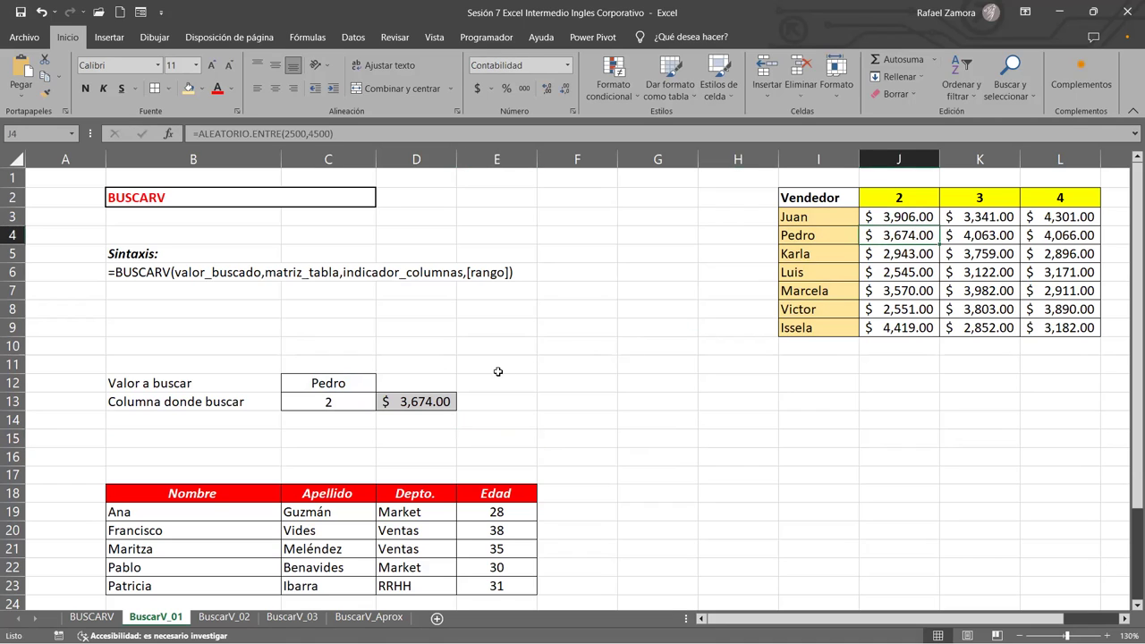
left_click(890, 363)
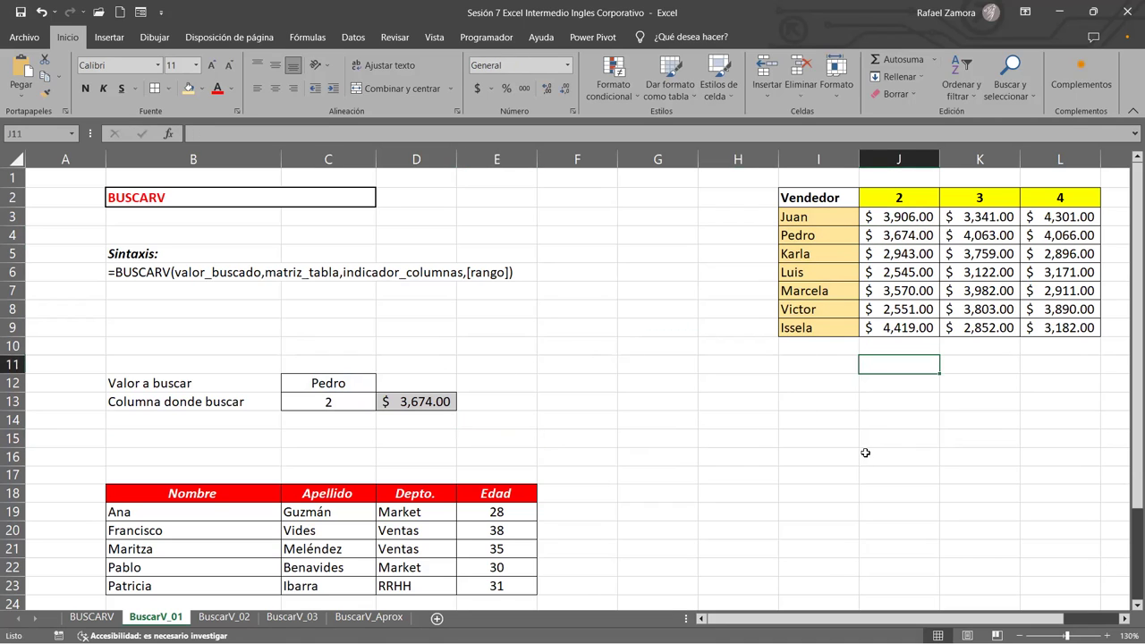
key("F9")
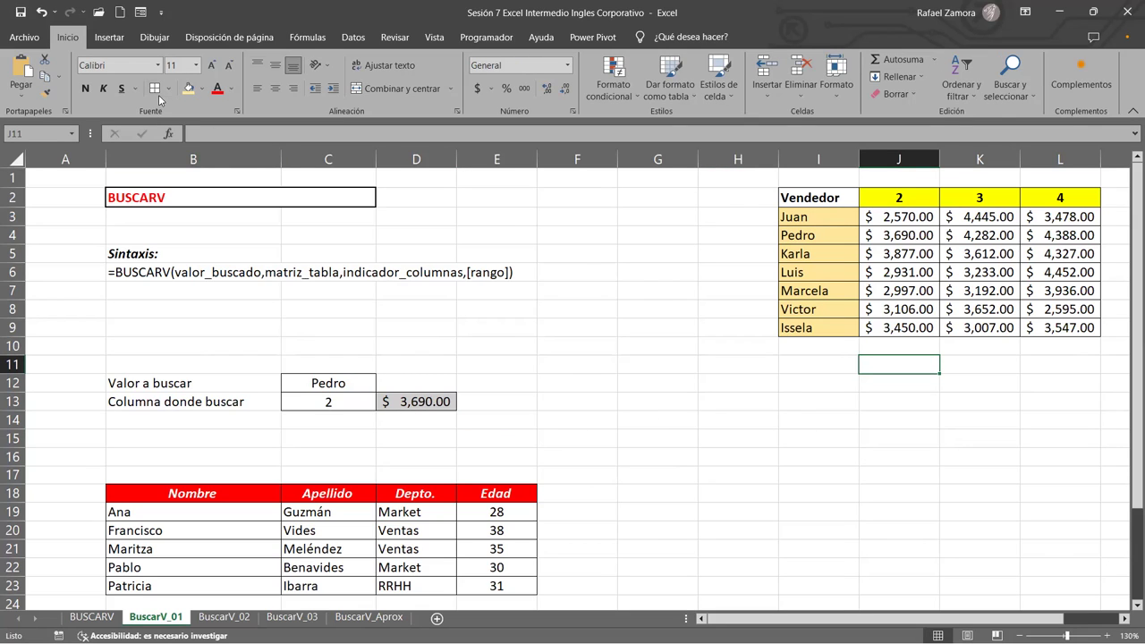
Step: Draw a straight line from the D13 result to Pedro's value in column J
left_click(108, 38)
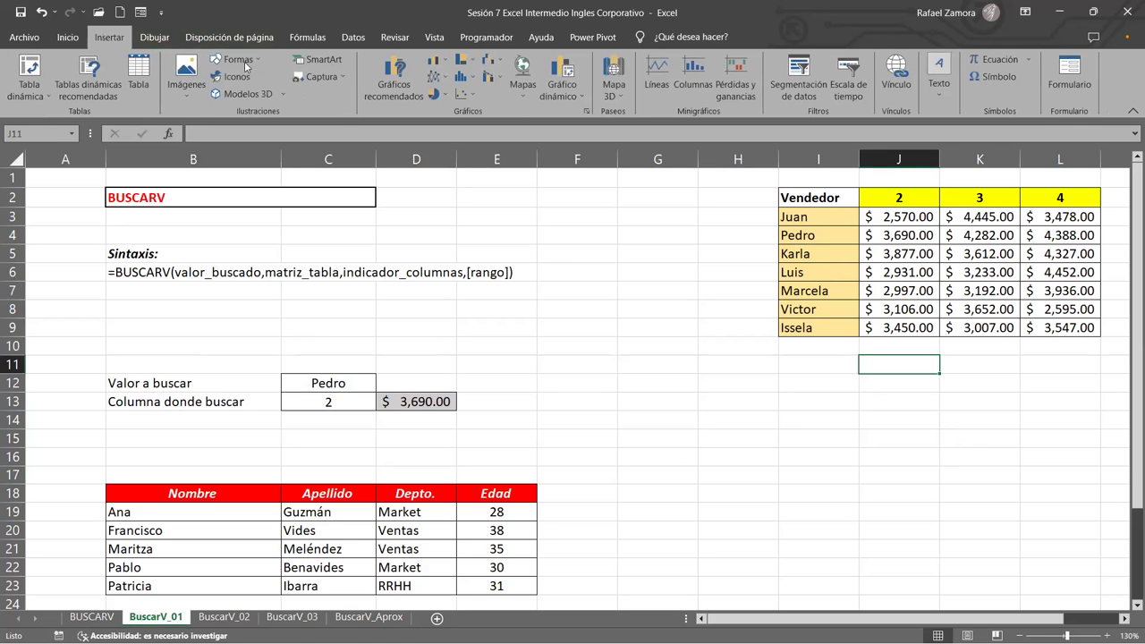
left_click(243, 61)
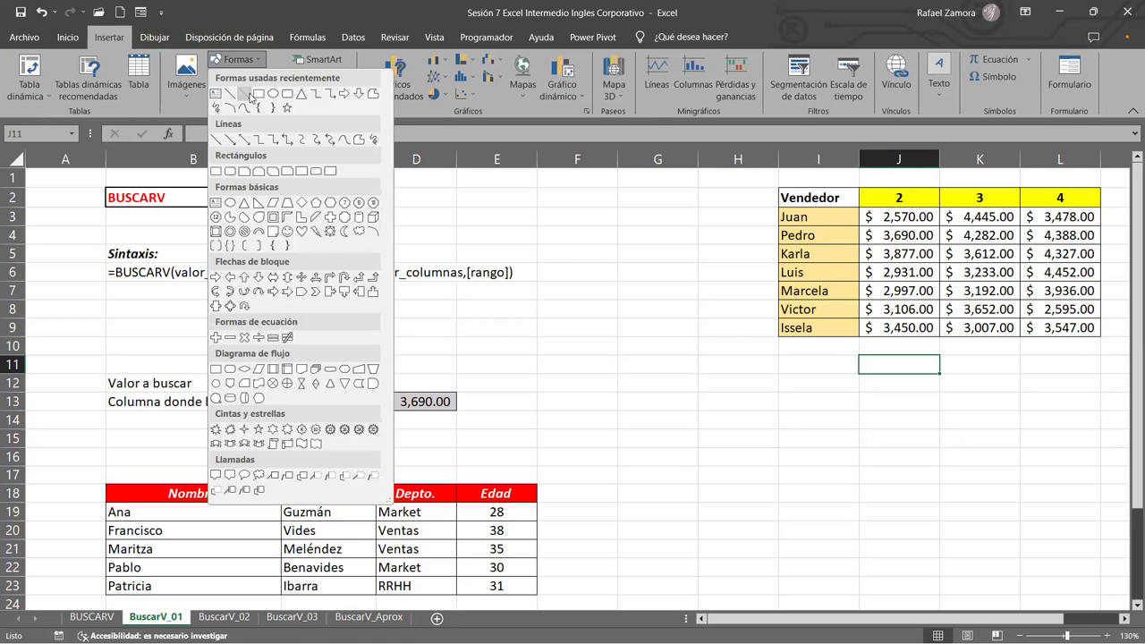
left_click(251, 99)
mouse_move(456, 399)
left_mouse_down()
mouse_move(872, 231)
mouse_move(904, 238)
left_mouse_up()
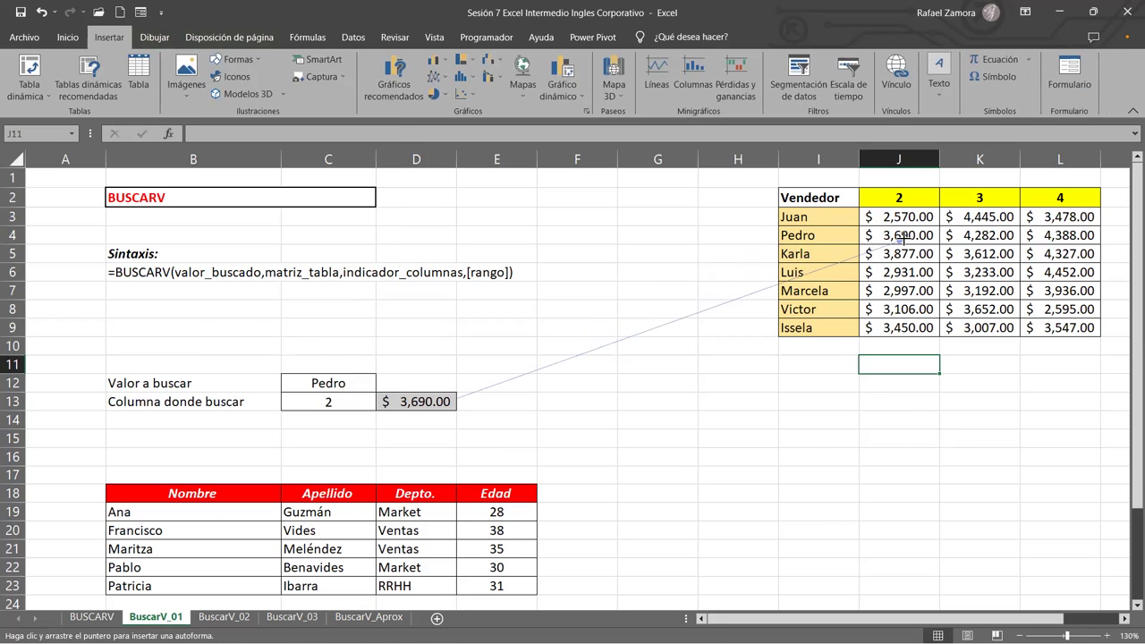
left_click_drag(903, 238, 867, 236)
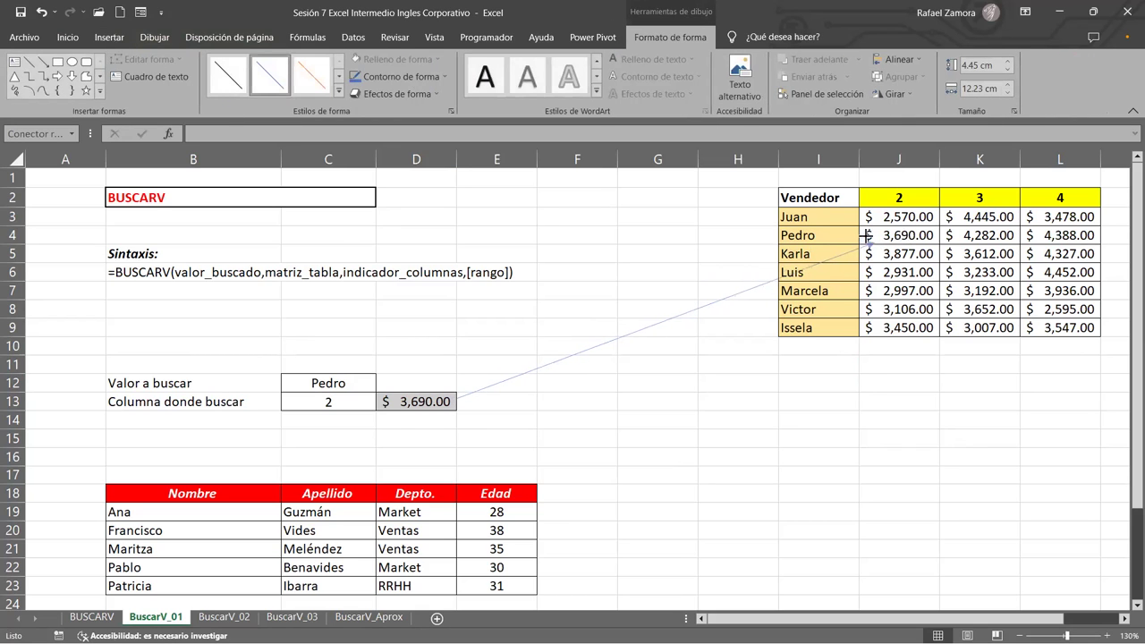
Step: Make the line's outline red and 1½ pt thick
left_click(383, 80)
left_click(366, 211)
left_click(446, 78)
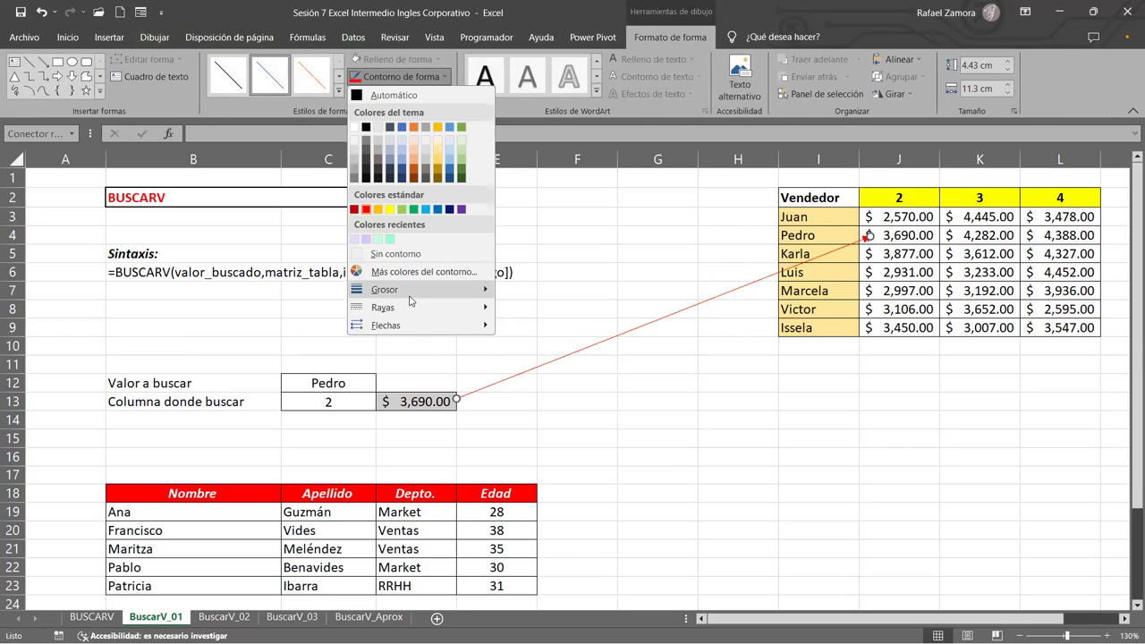
mouse_move(384, 289)
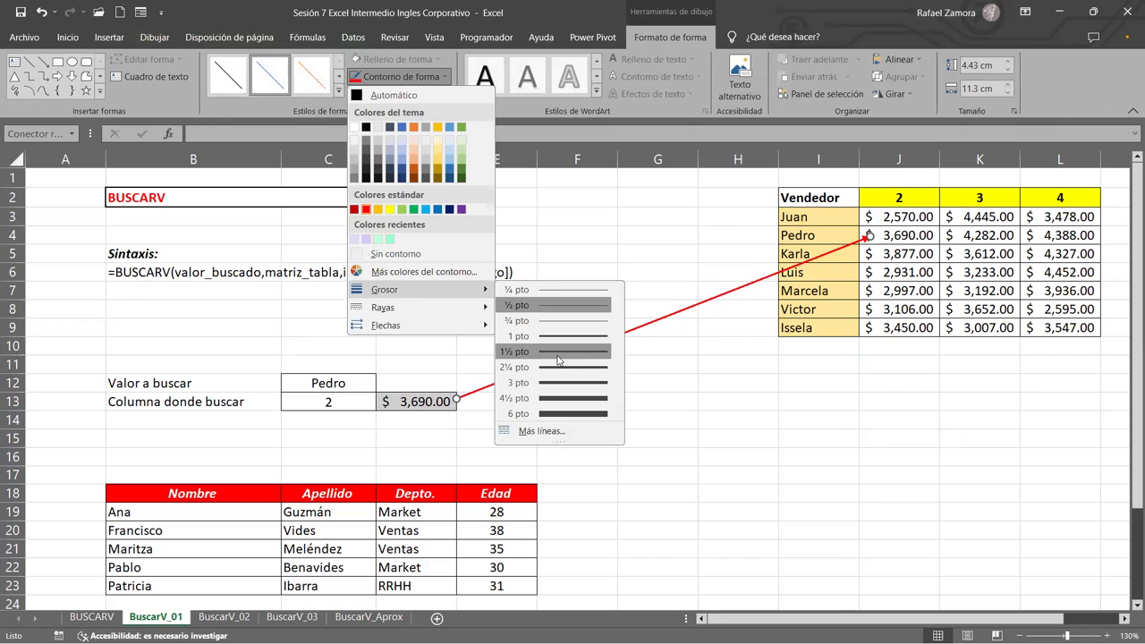
left_click(558, 351)
key("Escape")
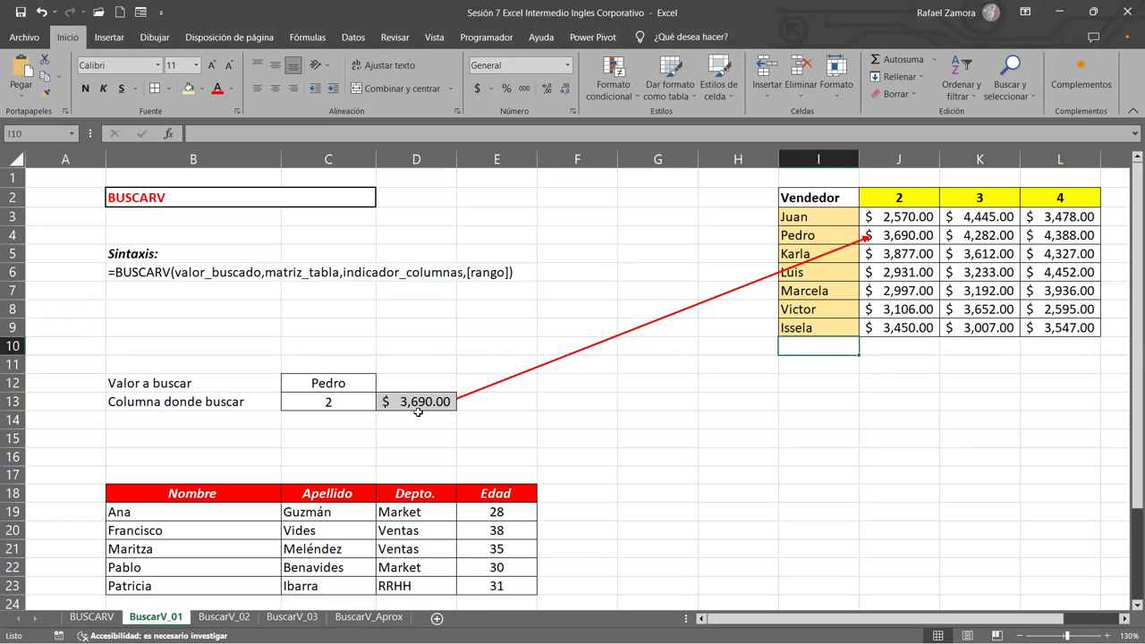
Step: Look up Luis in C12, point the red arrow at his row, and recalculate
left_click(344, 382)
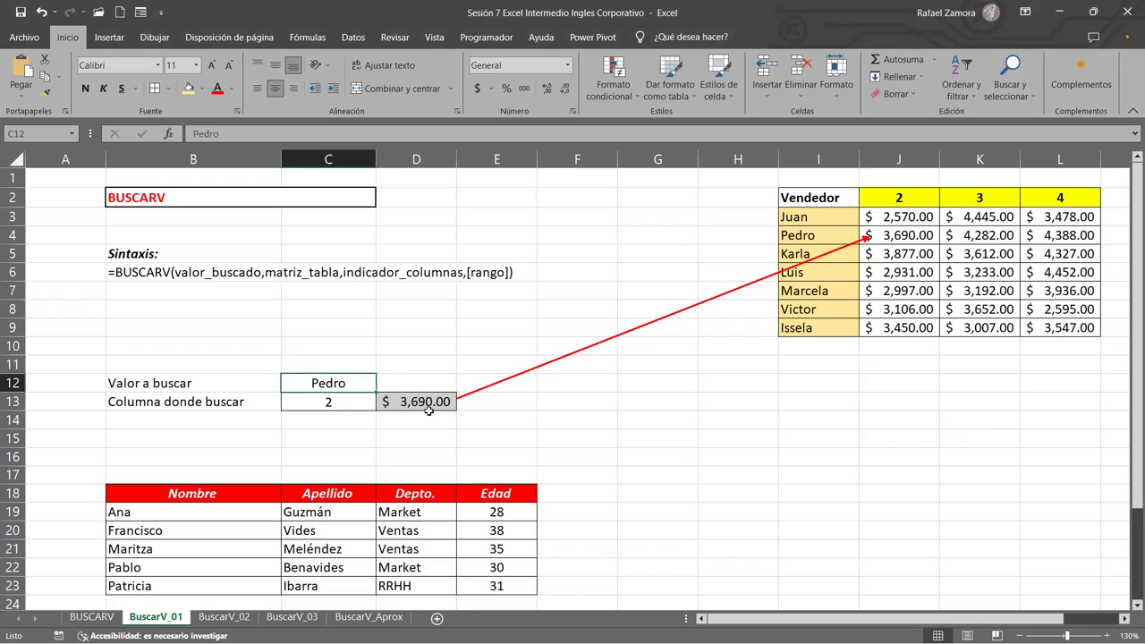
type("Luis")
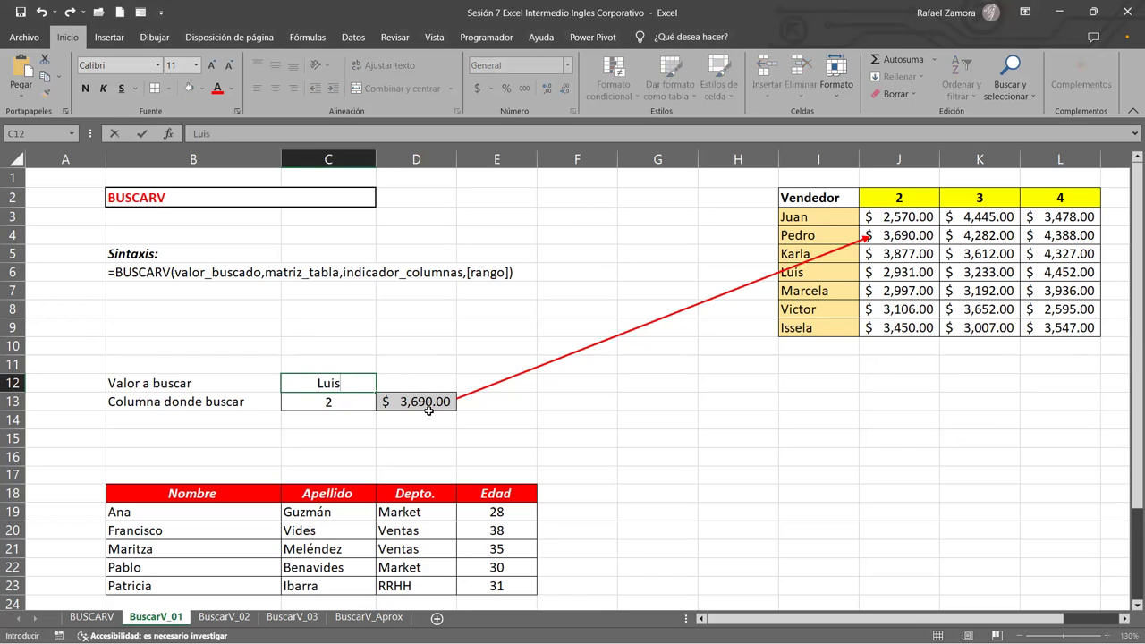
key("Return")
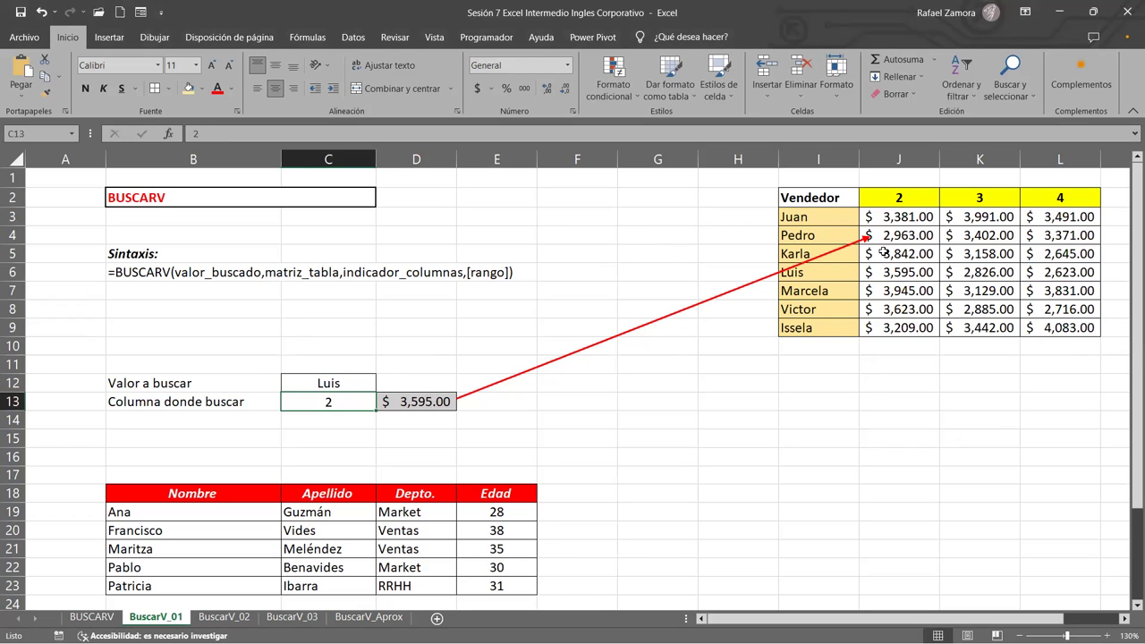
left_click(866, 237)
left_click_drag(865, 237, 865, 275)
left_click(819, 475)
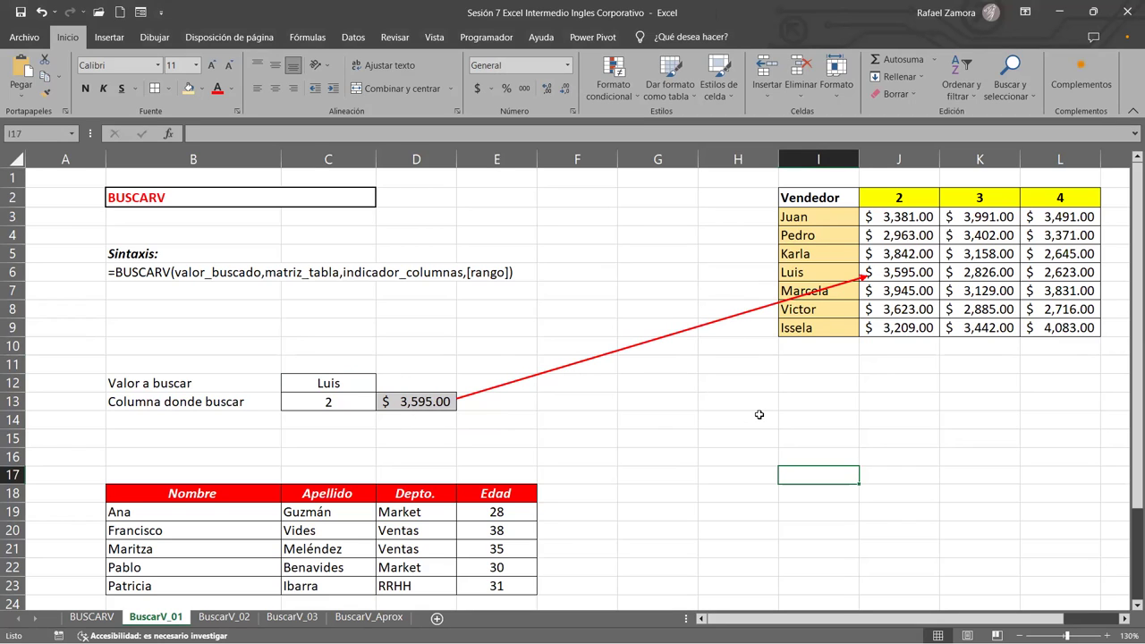
key("F9")
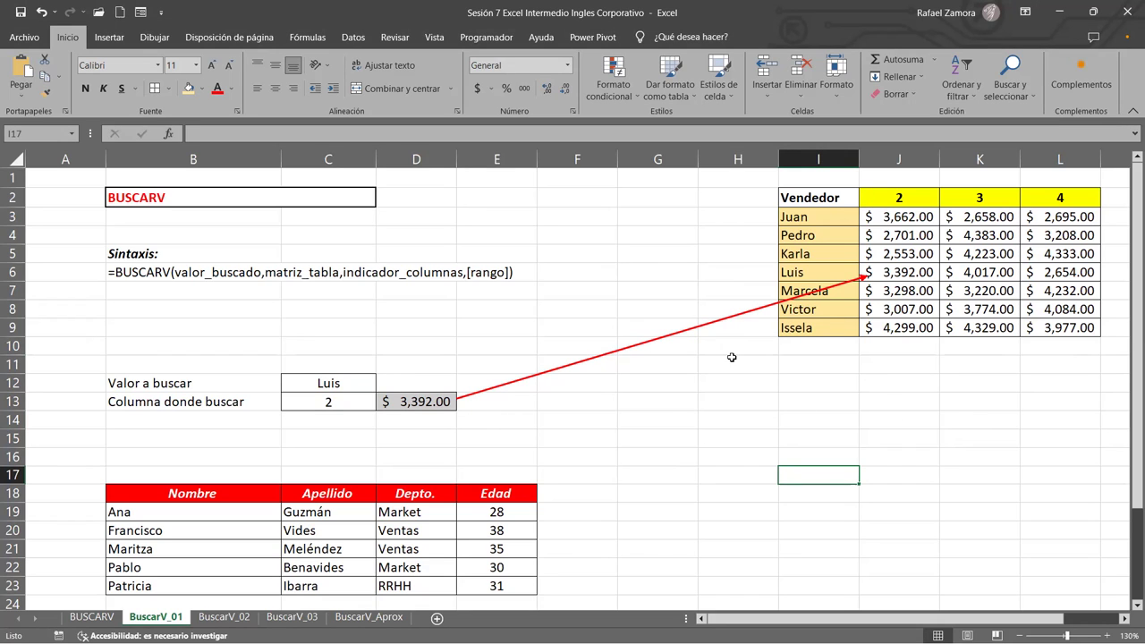
Step: Look up Issela in C12 and point the arrow at her value in J9
left_click(328, 380)
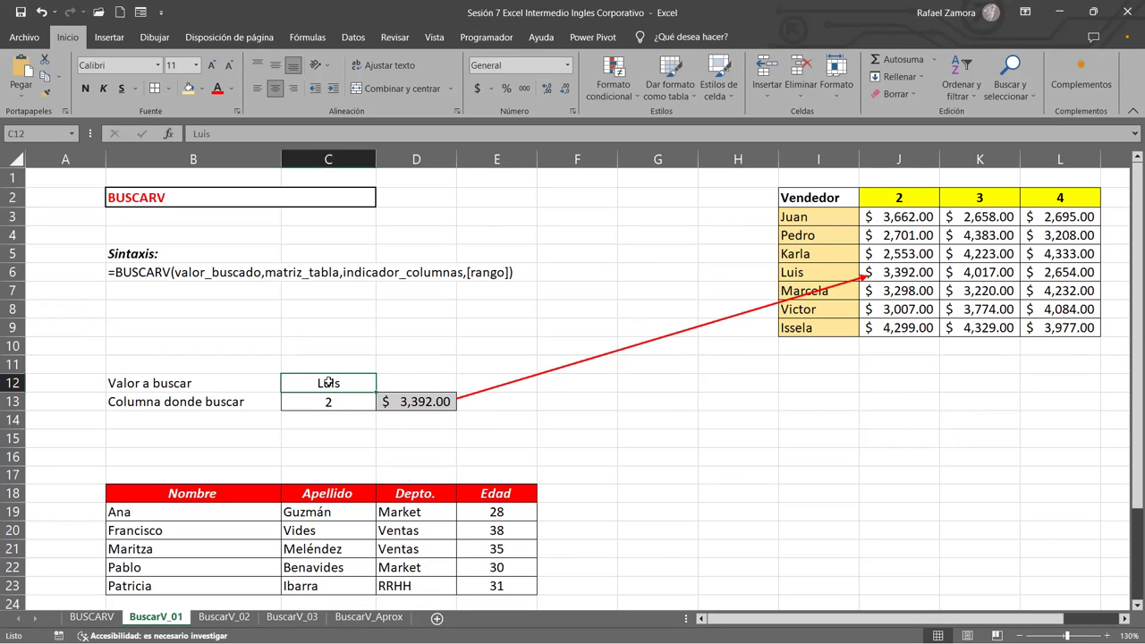
type("Issela")
key("Return")
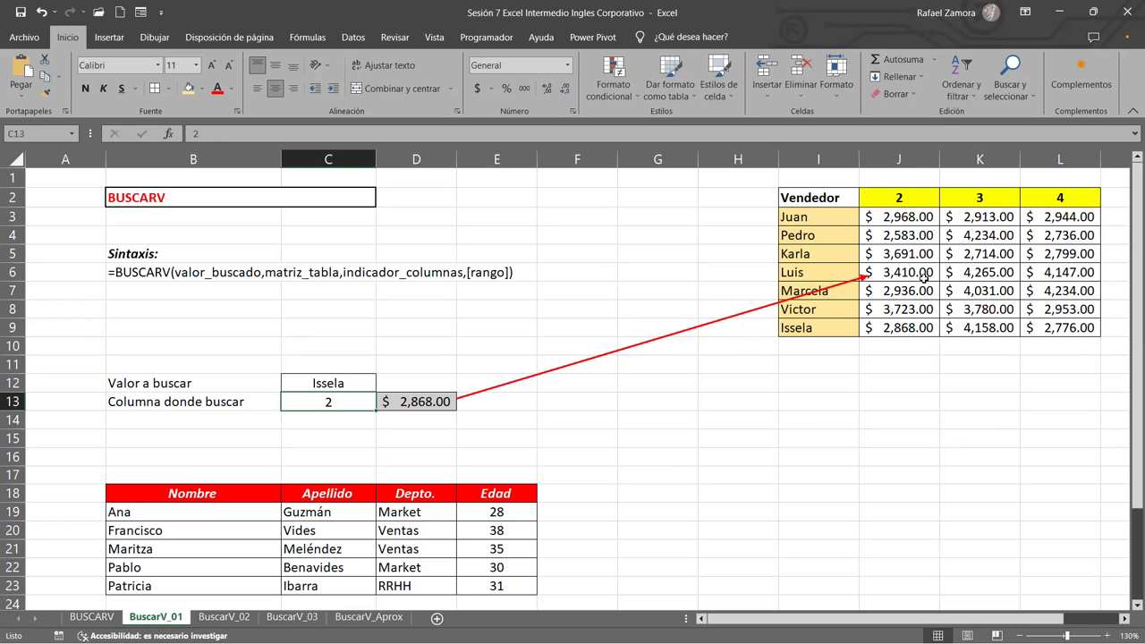
left_click(864, 277)
left_click_drag(864, 277, 860, 331)
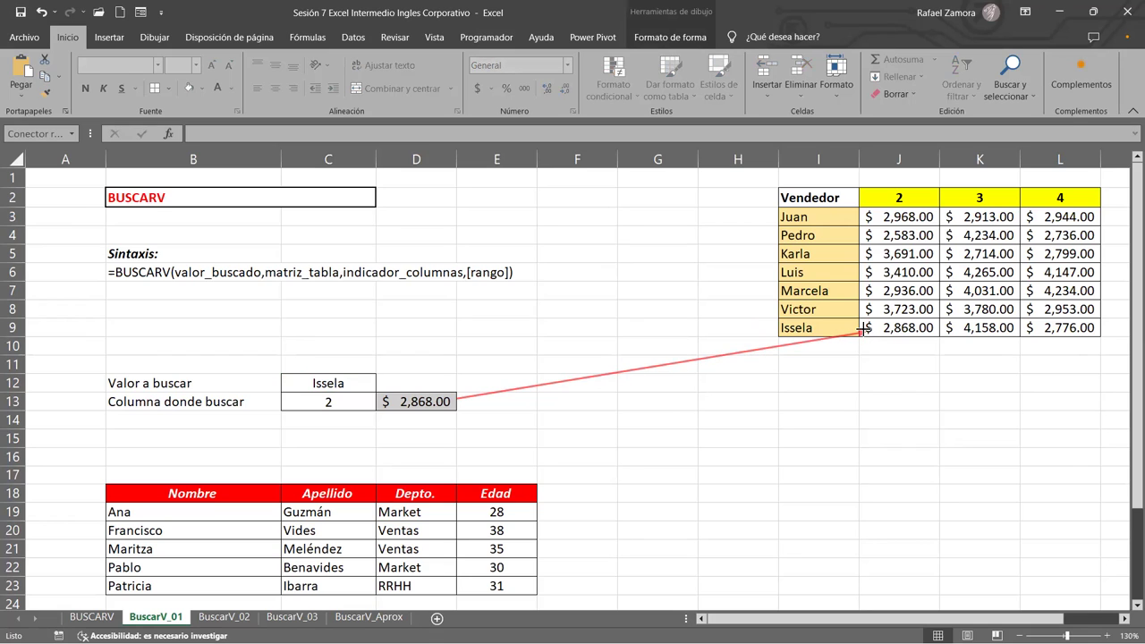
left_click(878, 395)
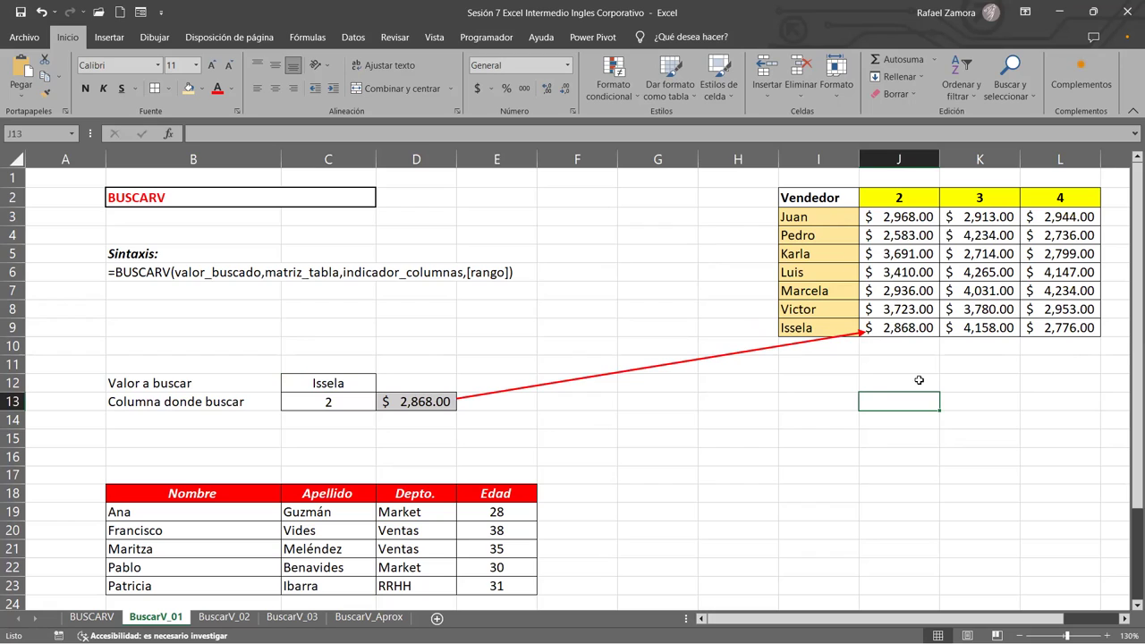
Step: Change the column number in C13 to 3 and move the arrow to Issela's K9 value
left_click(367, 406)
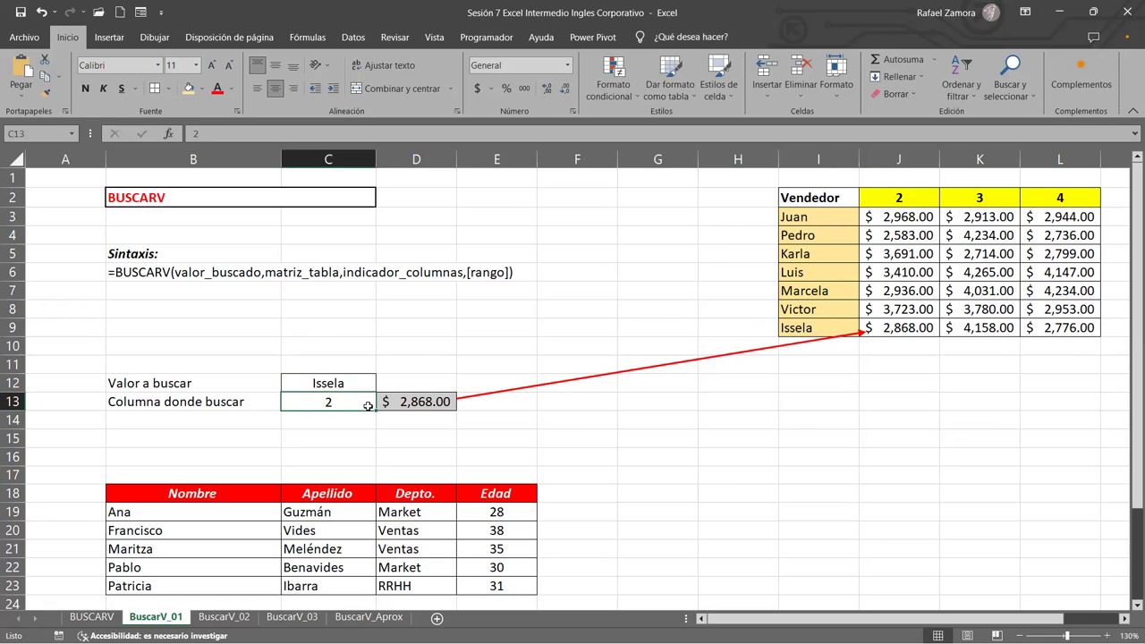
type("3")
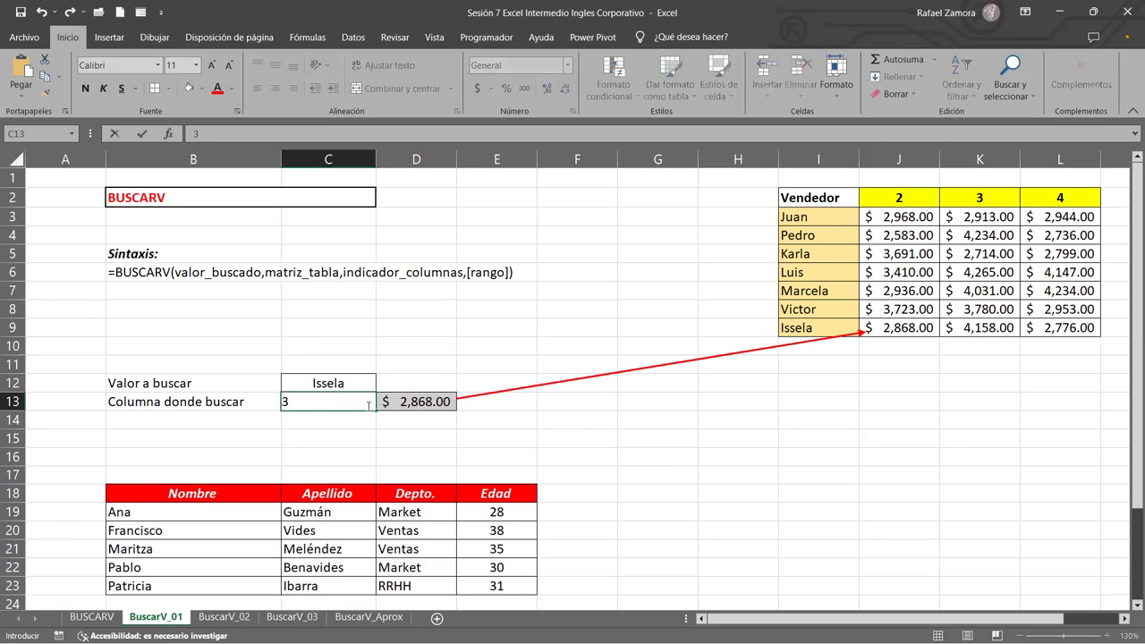
key("Return")
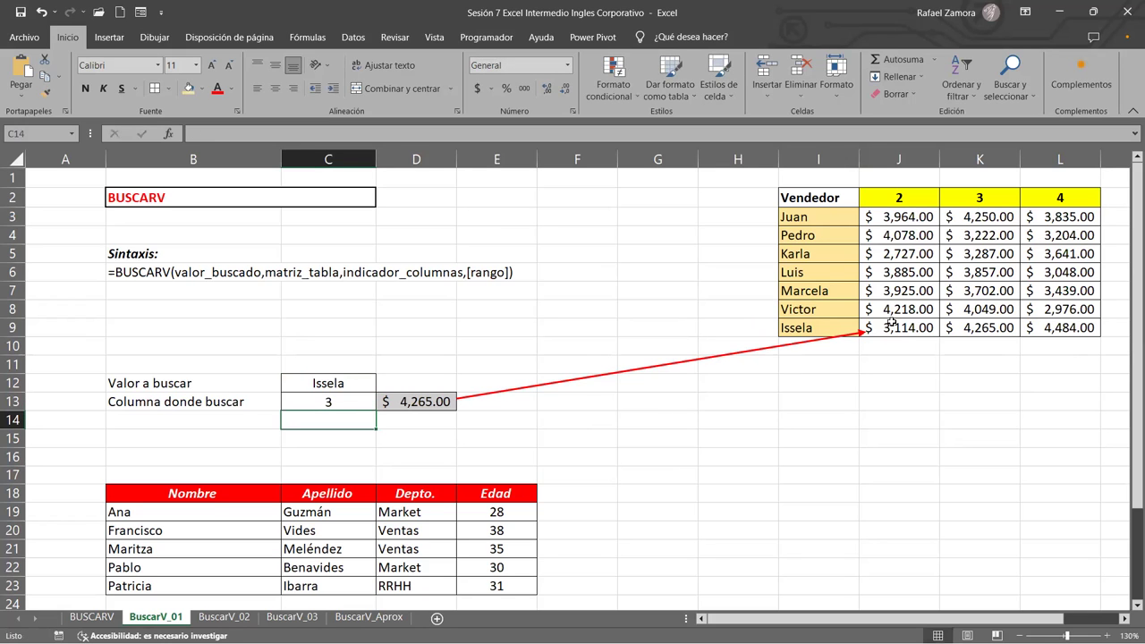
left_click(860, 330)
left_click_drag(887, 325, 950, 331)
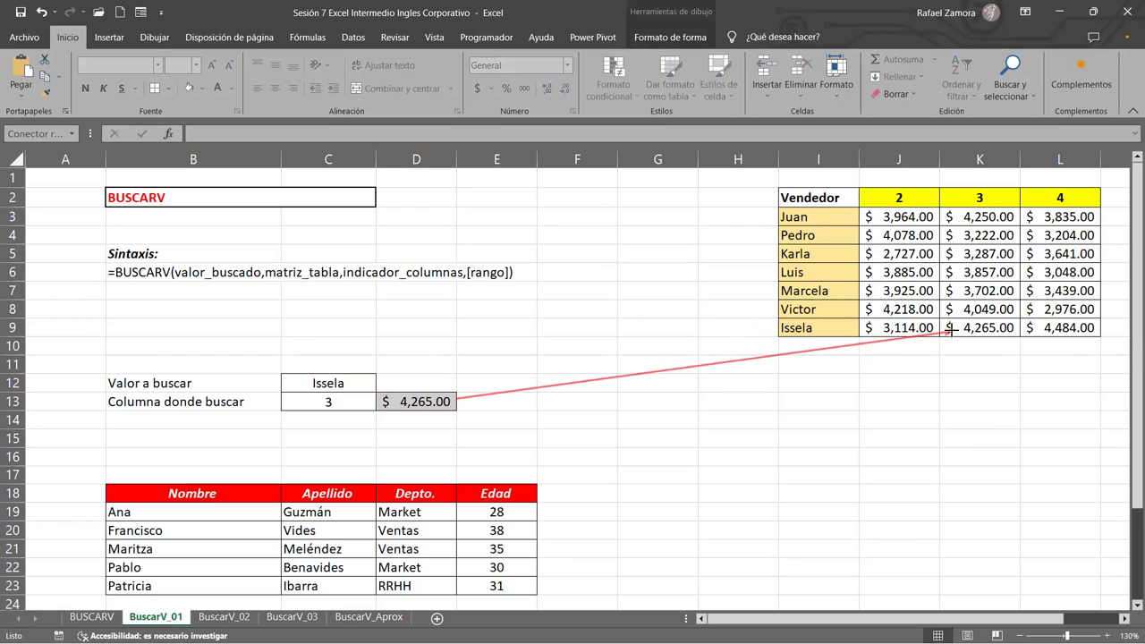
left_click(974, 433)
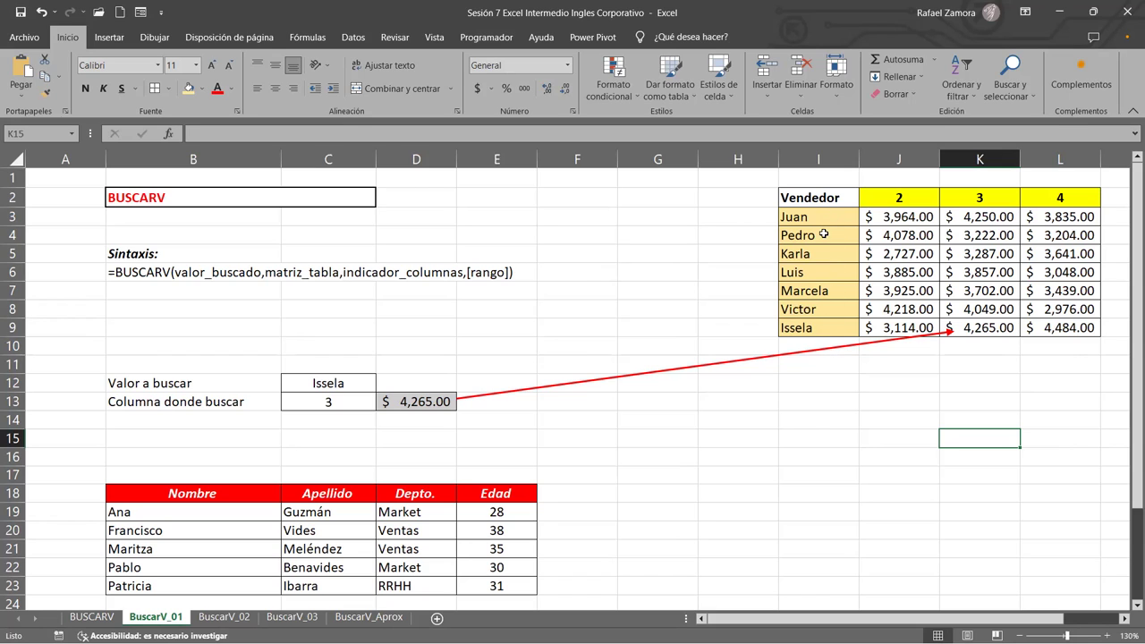
Step: Review D13's =BUSCARV(C12,I3:L9,C13,FALSO) formula and re-enter it, returning 3,601.00
left_click(413, 404)
double_click(413, 403)
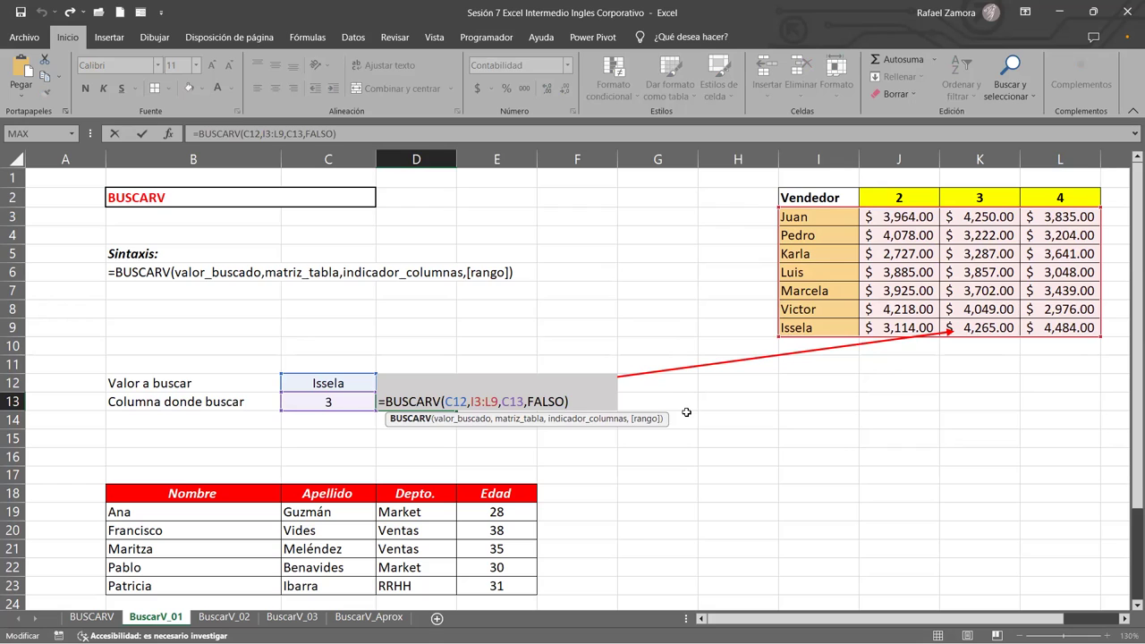
key("Return")
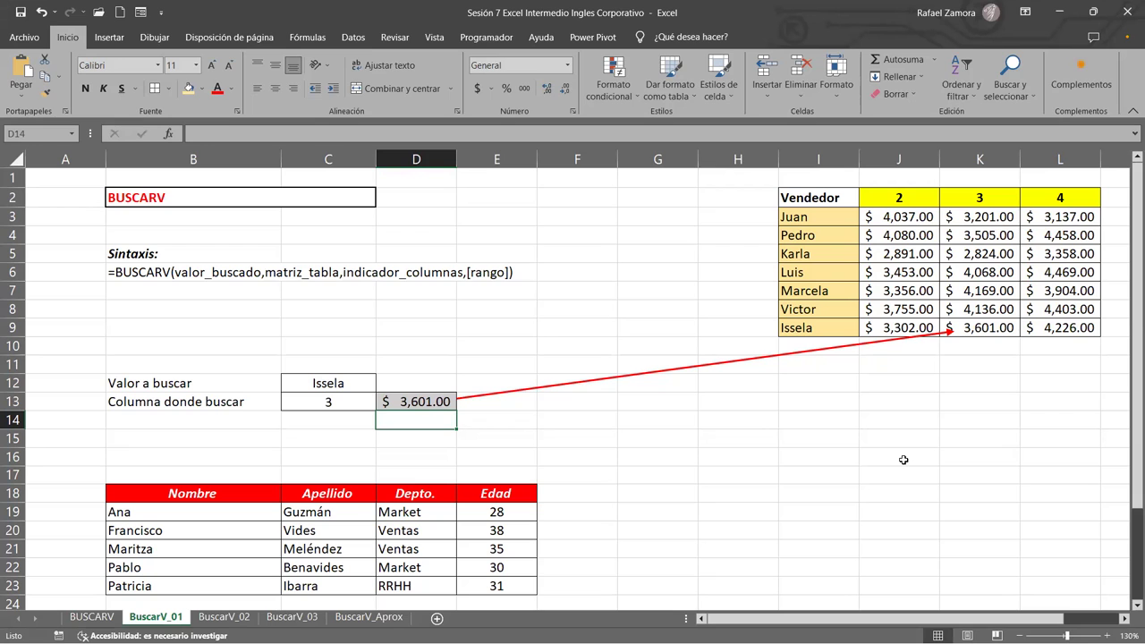
Step: Scroll down to the employee table and review the names against the form's Nombre cell C26
scroll(777, 447, "down", 1)
scroll(777, 447, "down", 1)
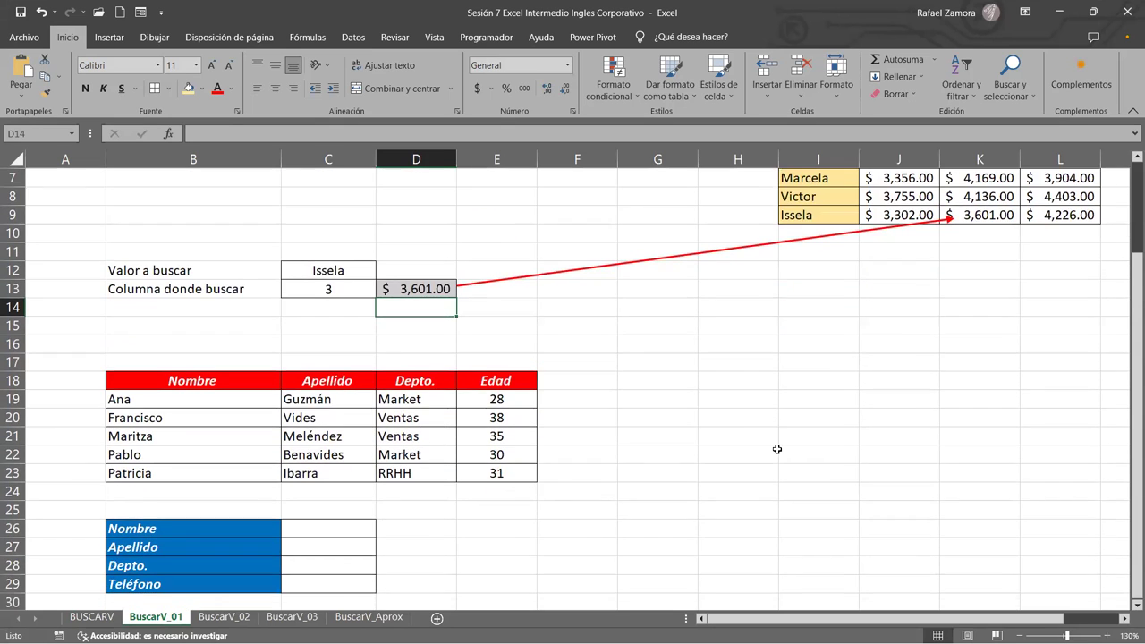
scroll(734, 456, "down", 1)
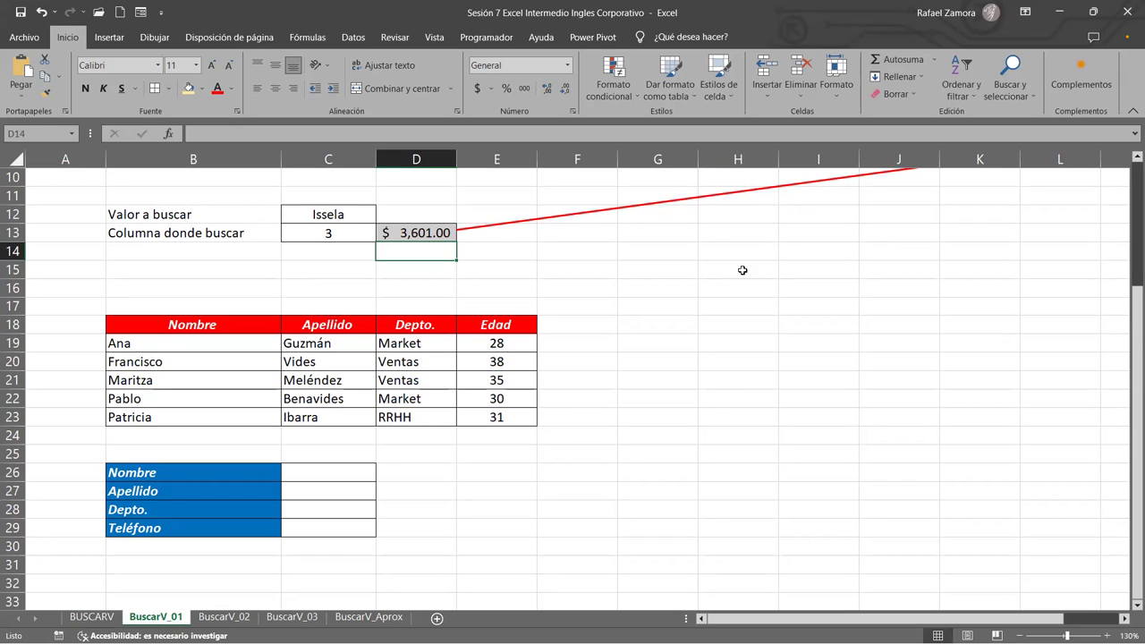
left_click(334, 482)
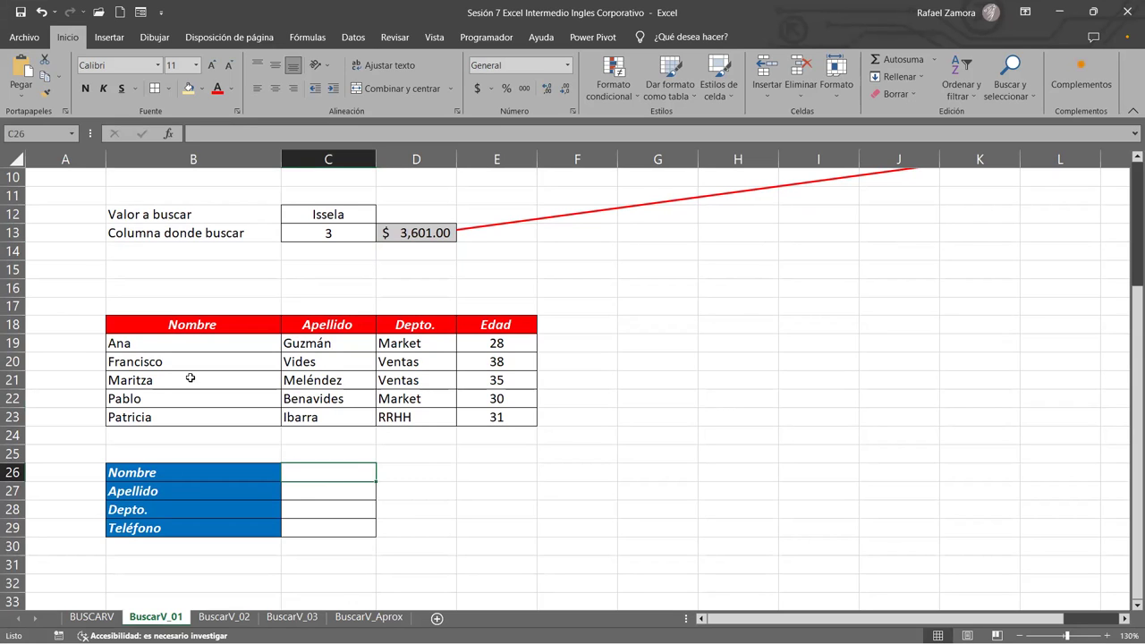
left_click_drag(155, 343, 159, 409)
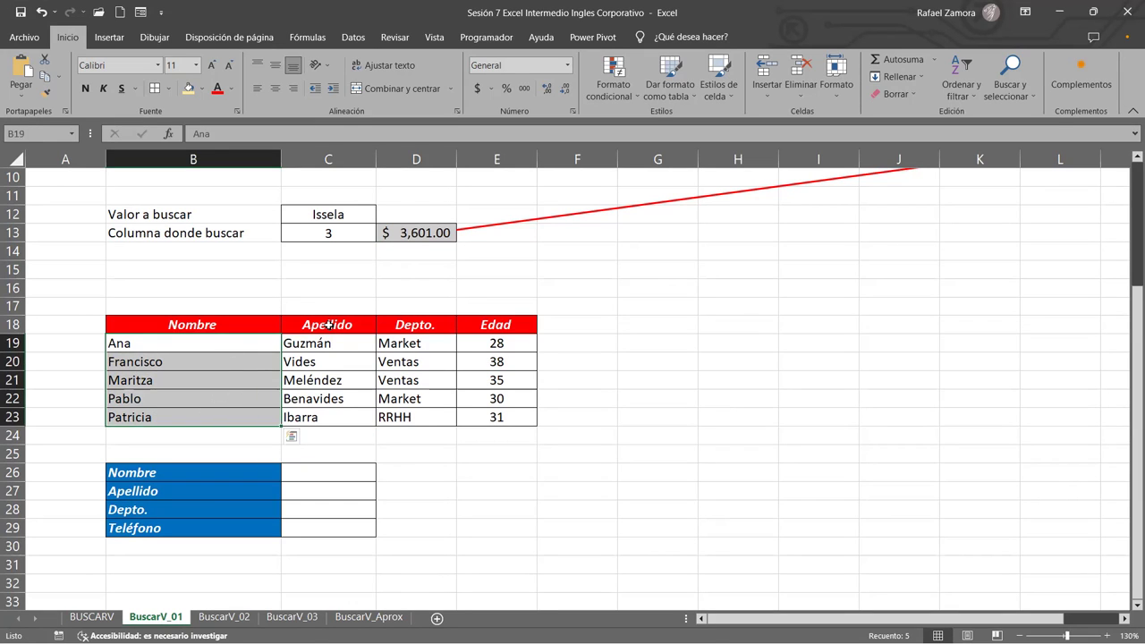
left_click(344, 347)
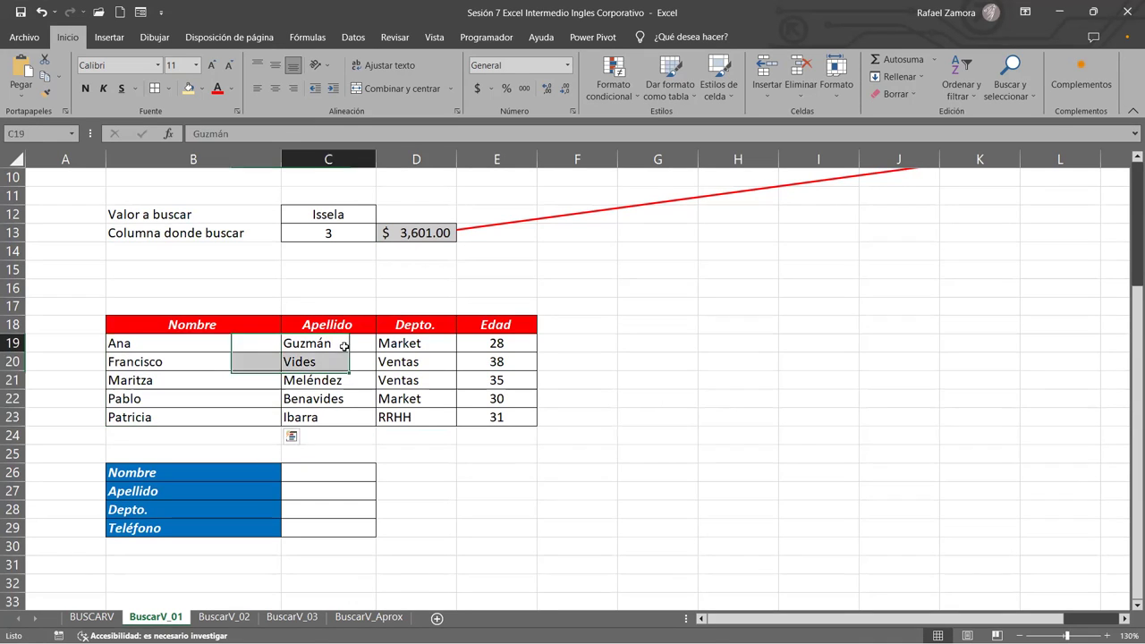
left_click(362, 474)
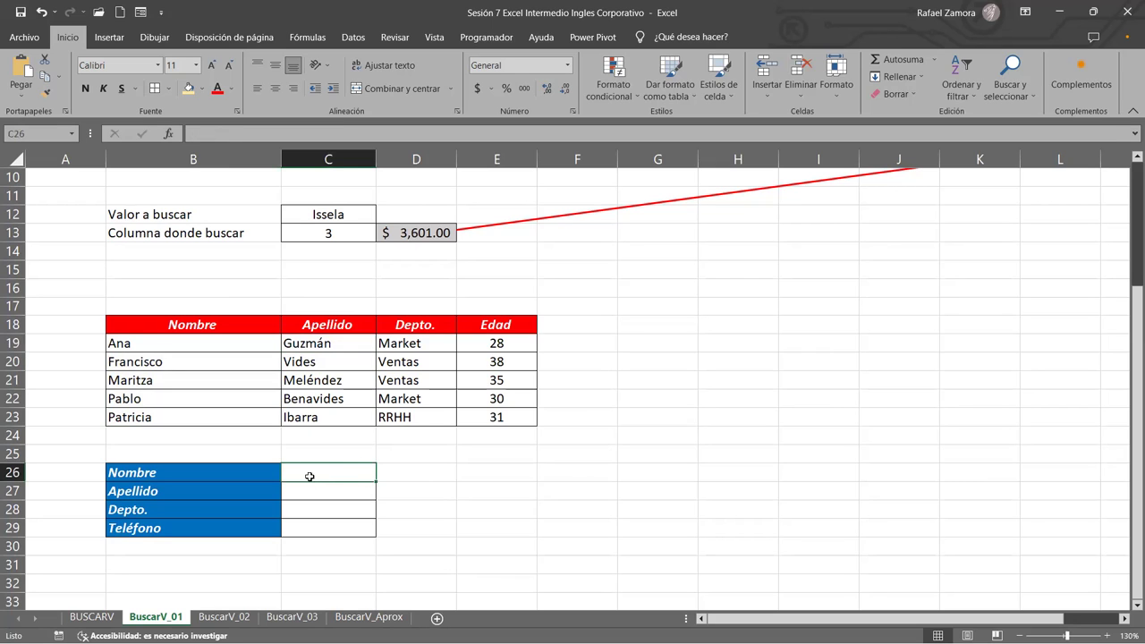
left_click_drag(164, 343, 167, 417)
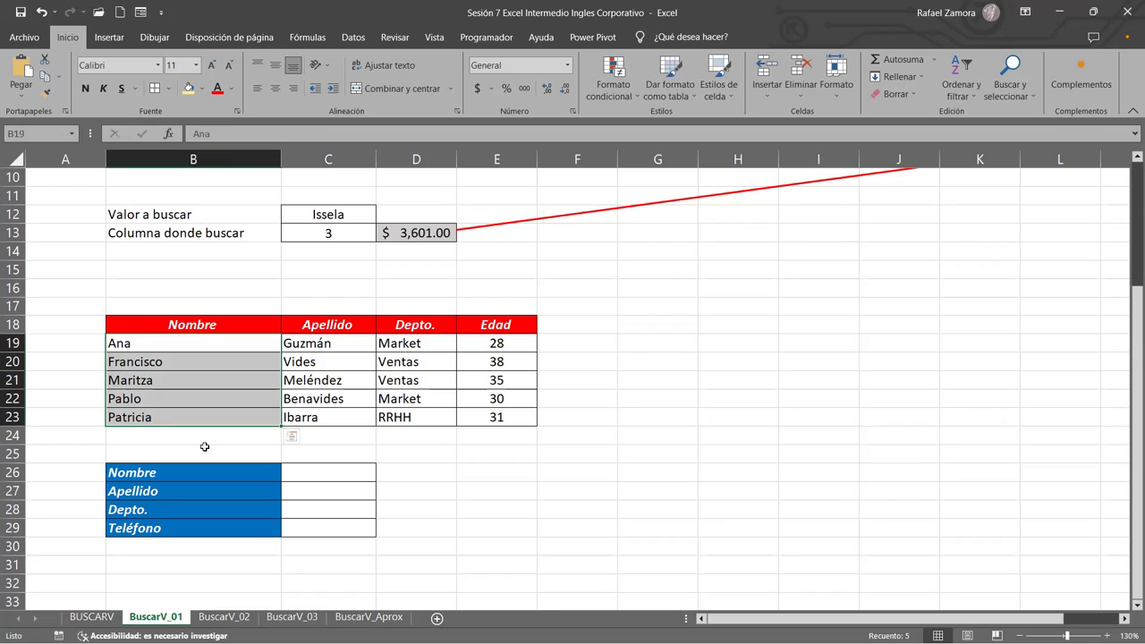
left_click(328, 492)
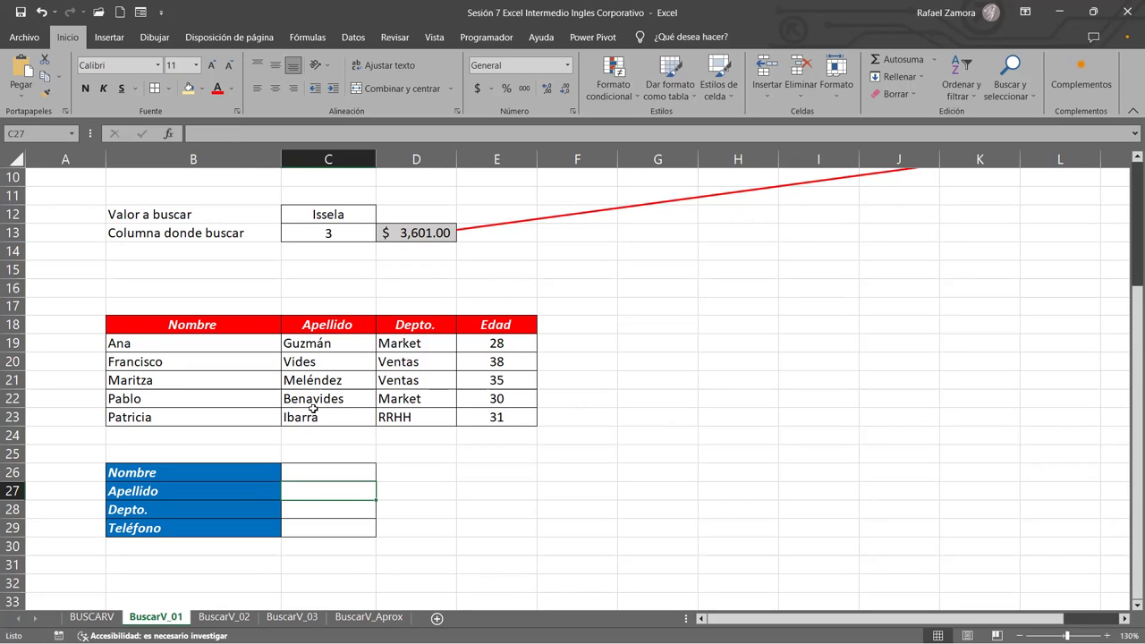
Step: Paste the EN PRACTICA banner image onto the BuscarV_01 sheet
left_click(112, 617)
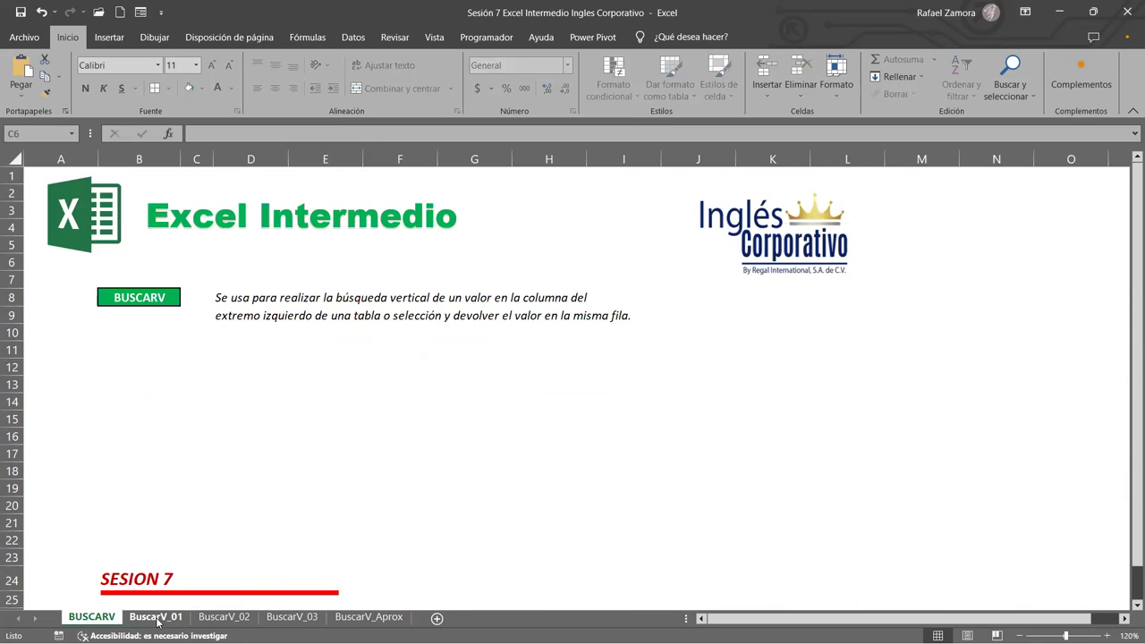
left_click(159, 617)
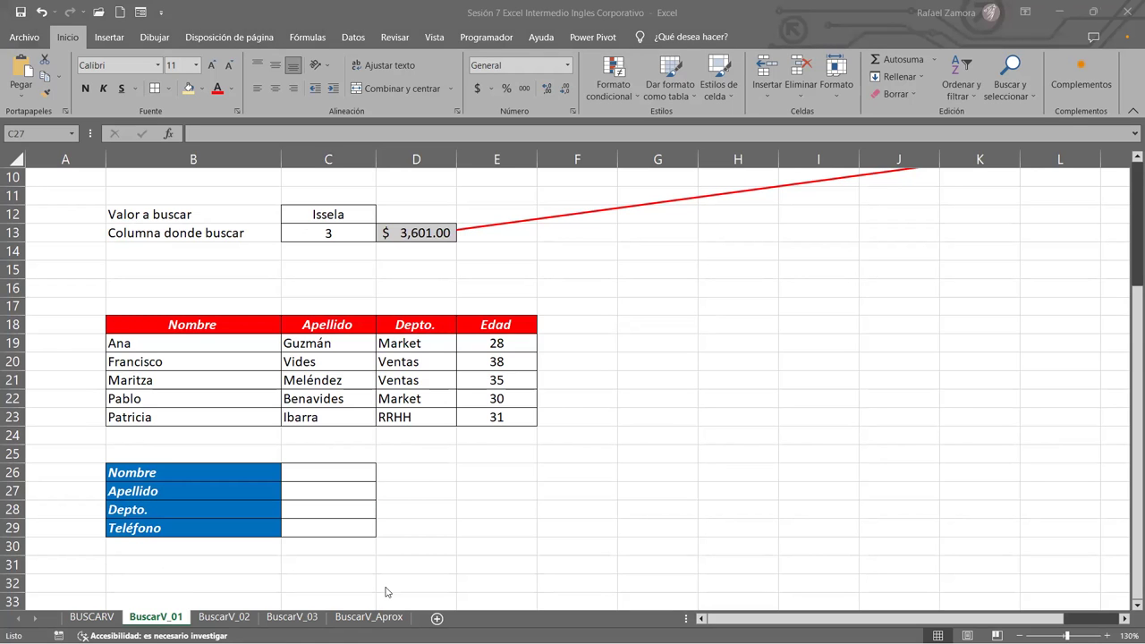
key("ctrl+v")
left_click(701, 422)
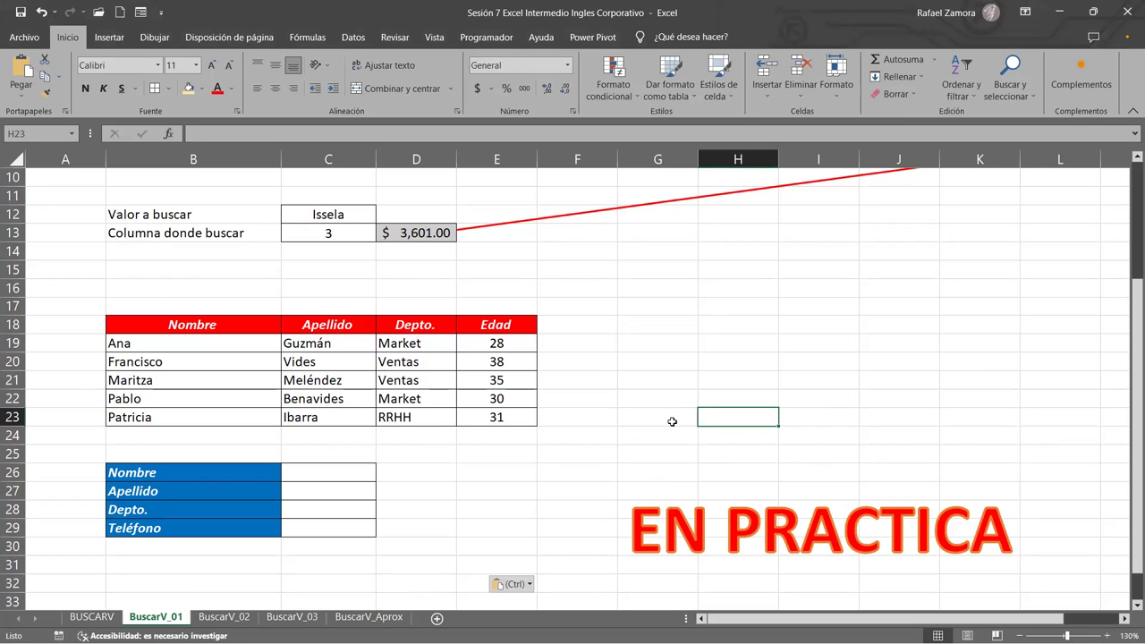
left_click(577, 471)
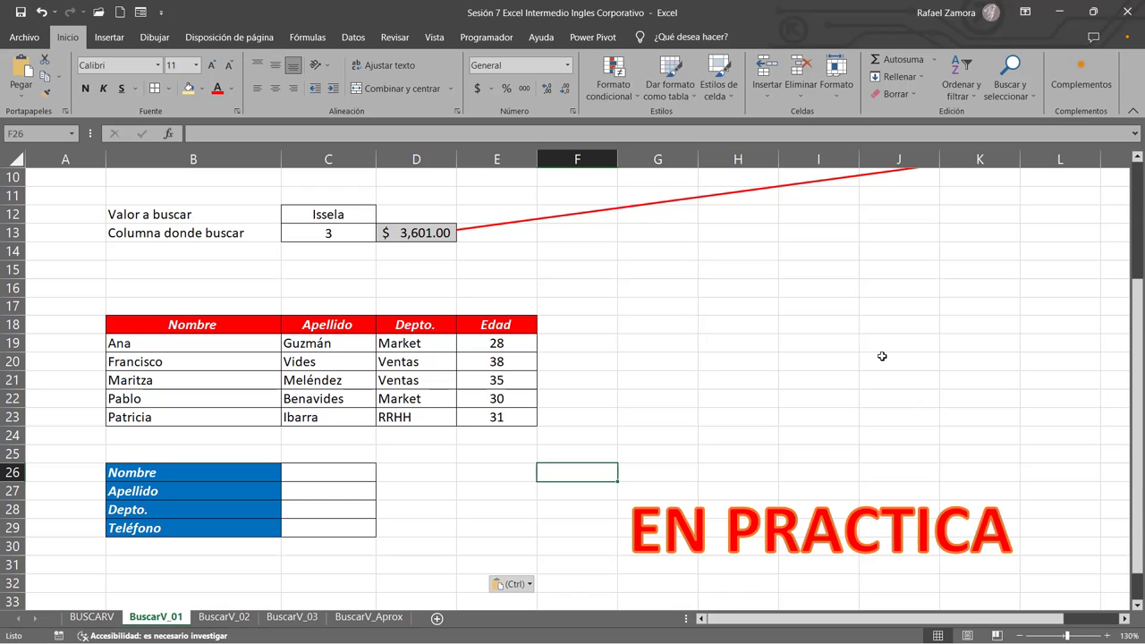
left_click(707, 416)
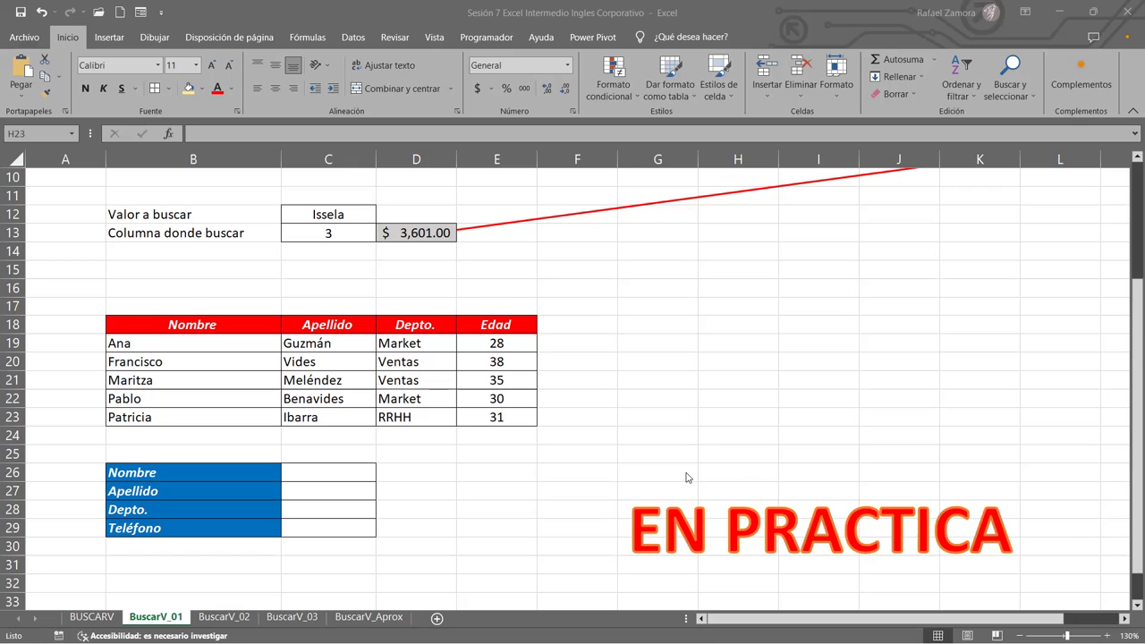
key("alt+Tab")
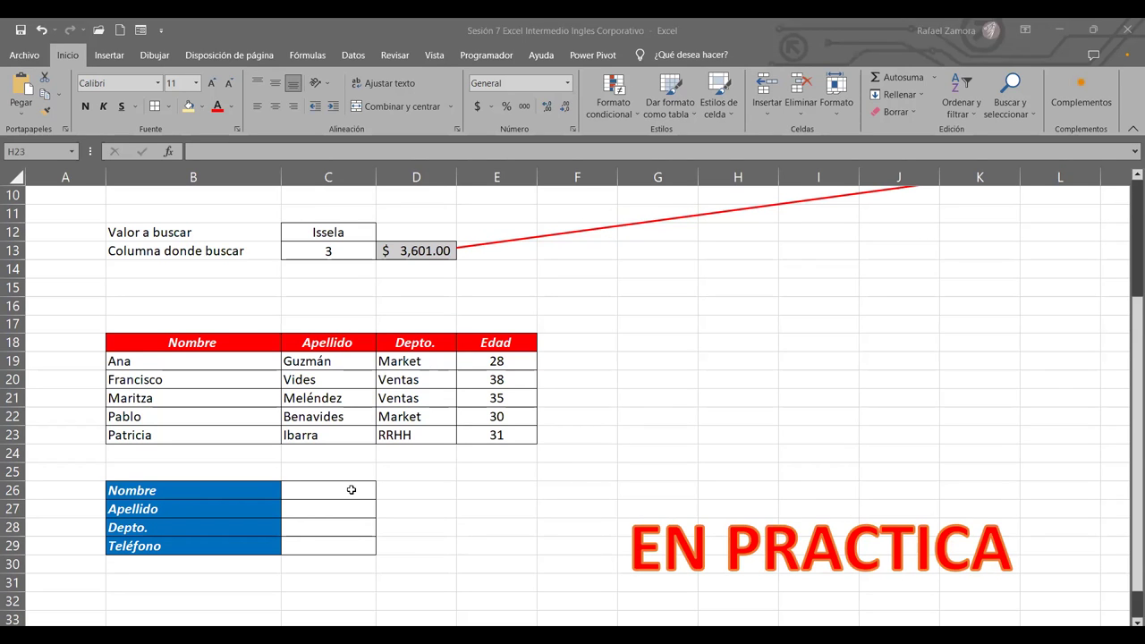
left_click(352, 471)
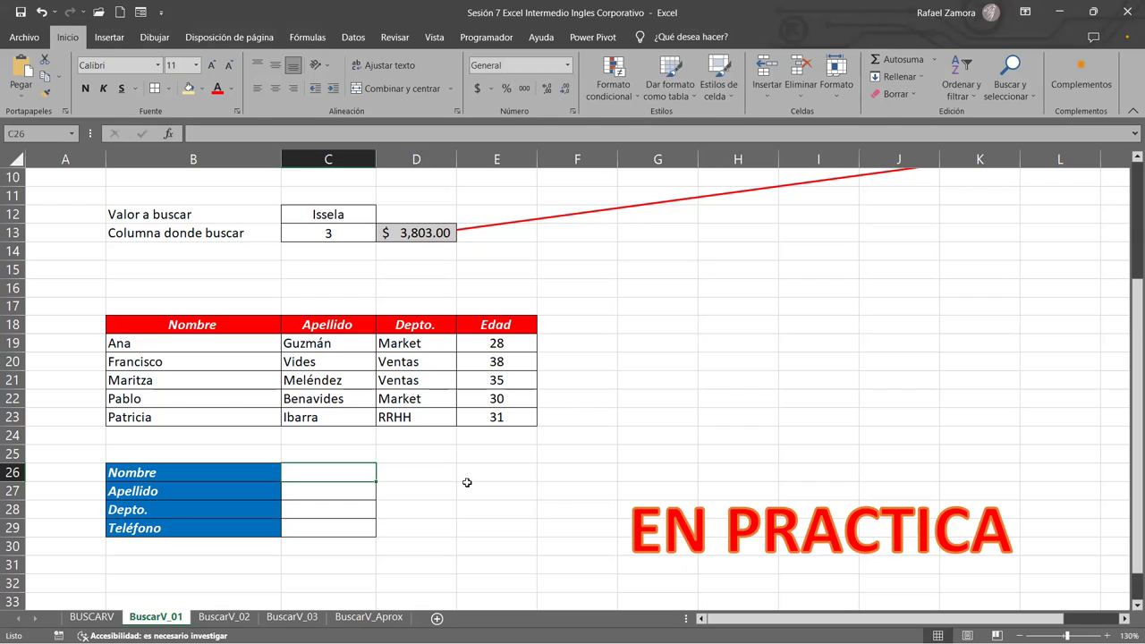
Step: Enter Ana as the name to look up in the Nombre cell C26
type("=")
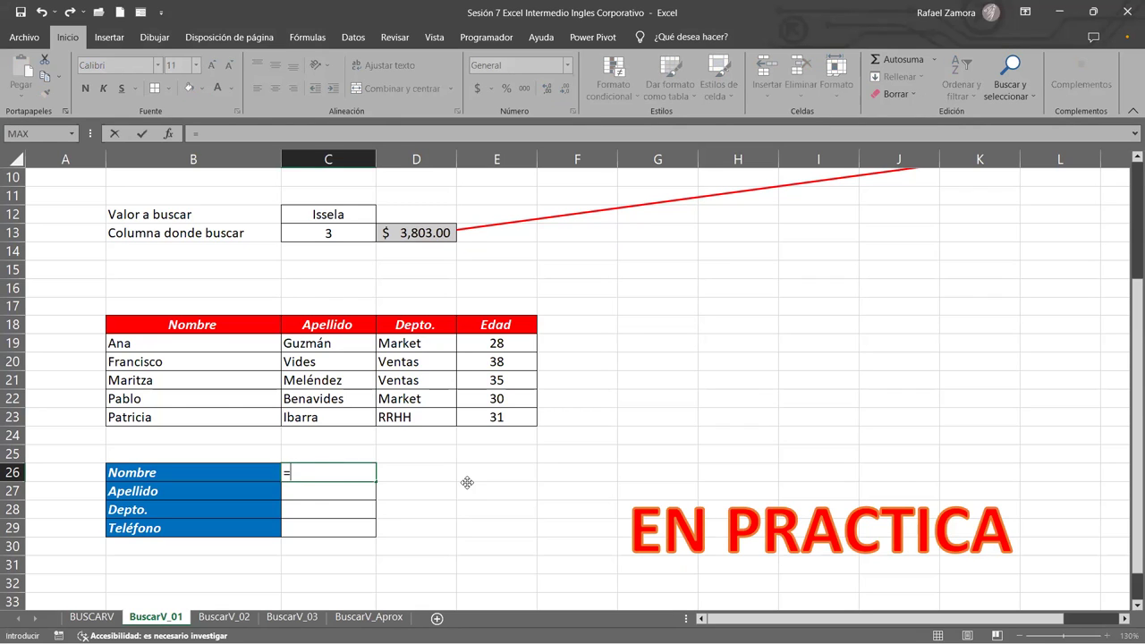
type("buscar")
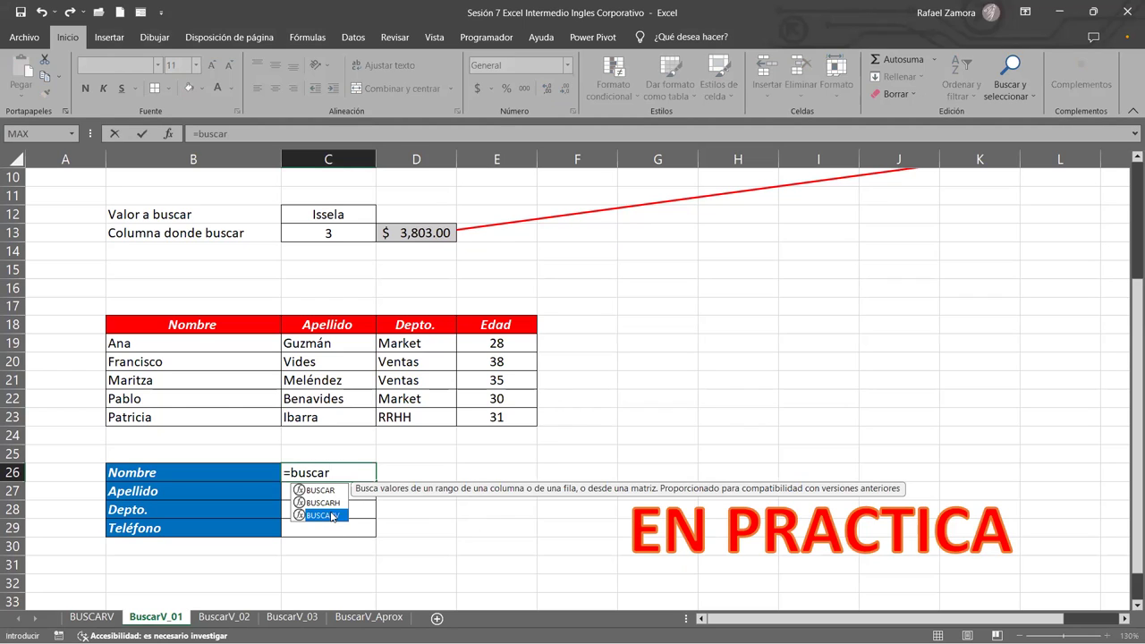
double_click(331, 514)
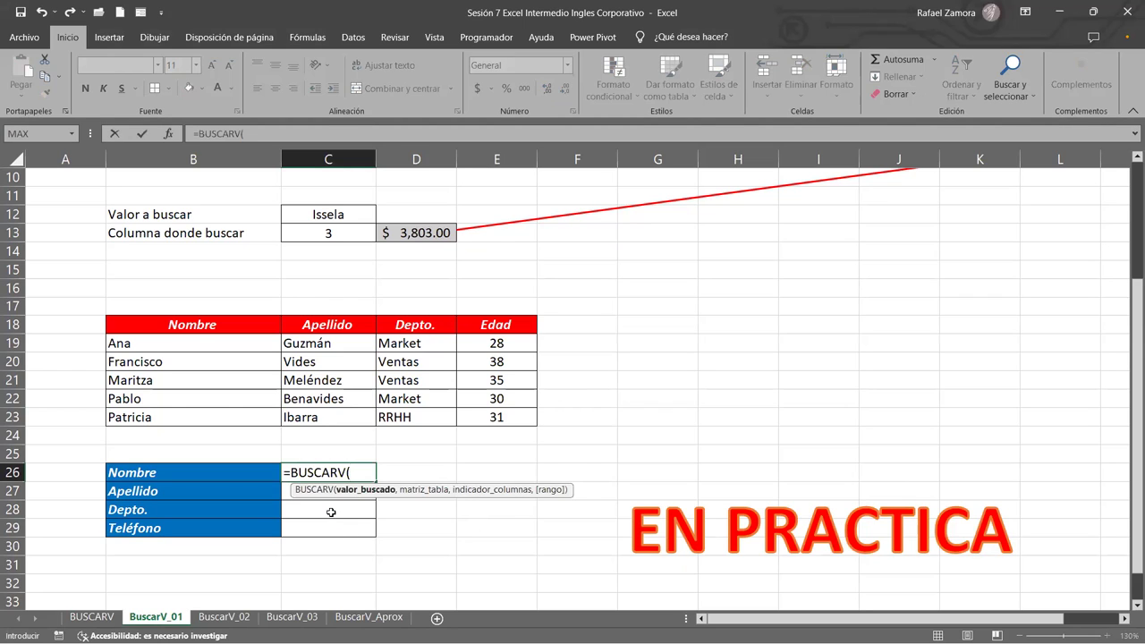
key("Escape")
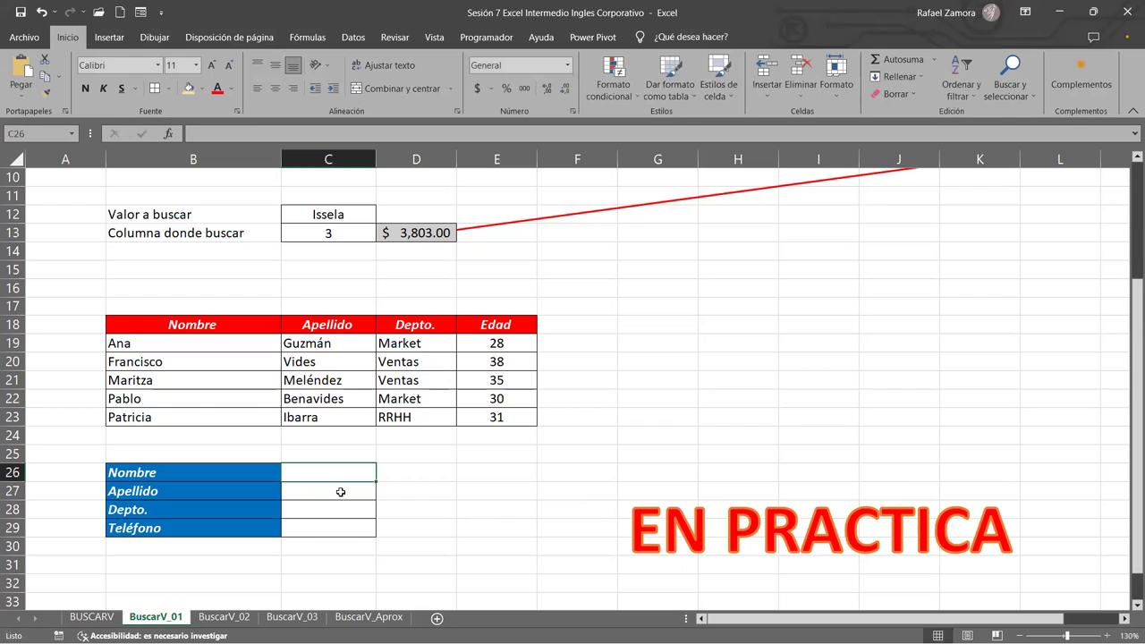
type("Ana")
key("Return")
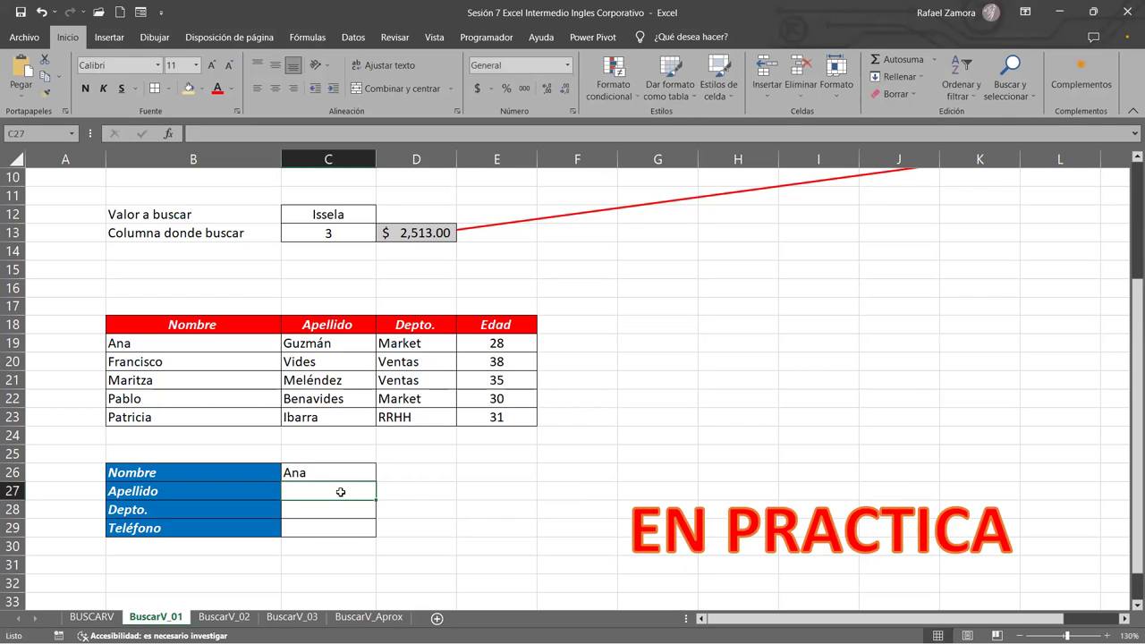
Step: Enter =BUSCARV(C26,B19:E23,2,0) in C27 so it returns the surname Guzmán
type("=")
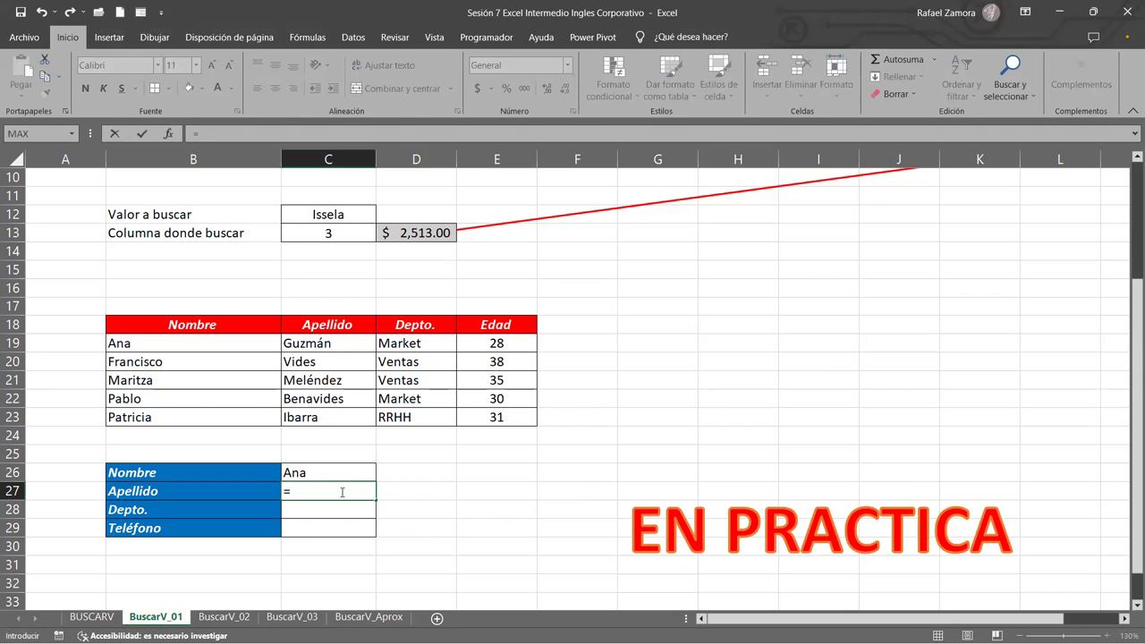
type("buscar")
double_click(335, 535)
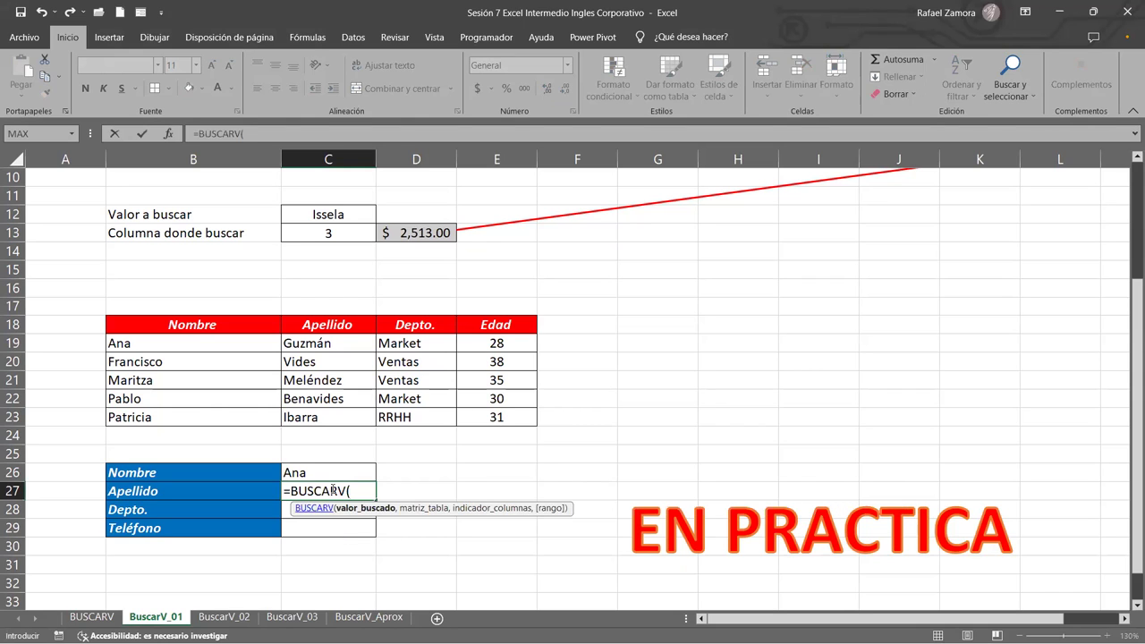
left_click(343, 469)
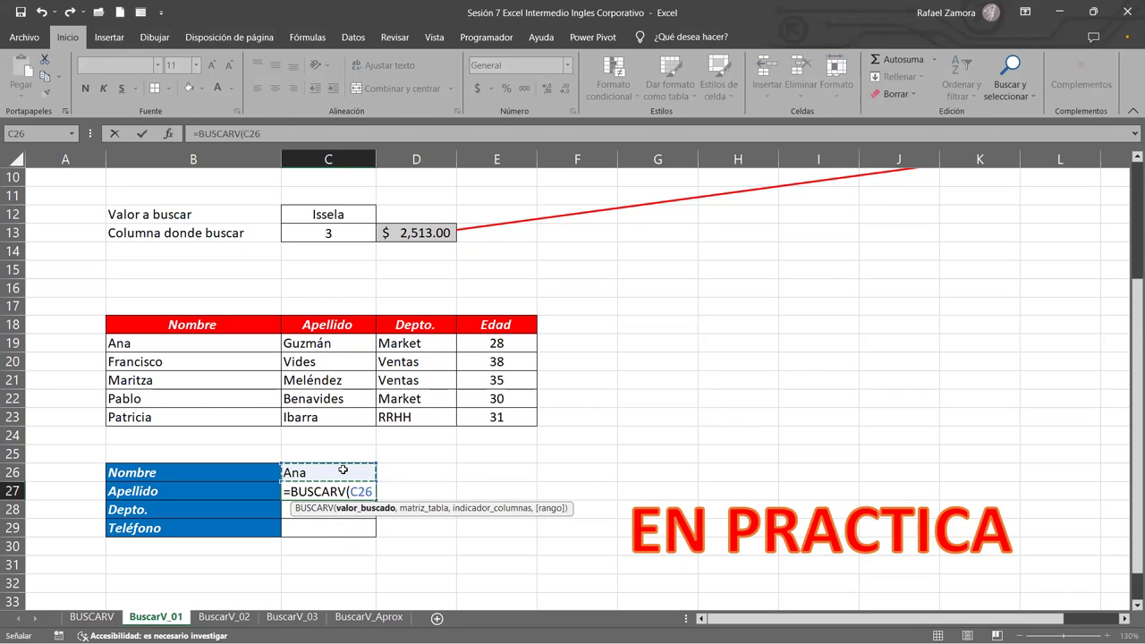
type(",")
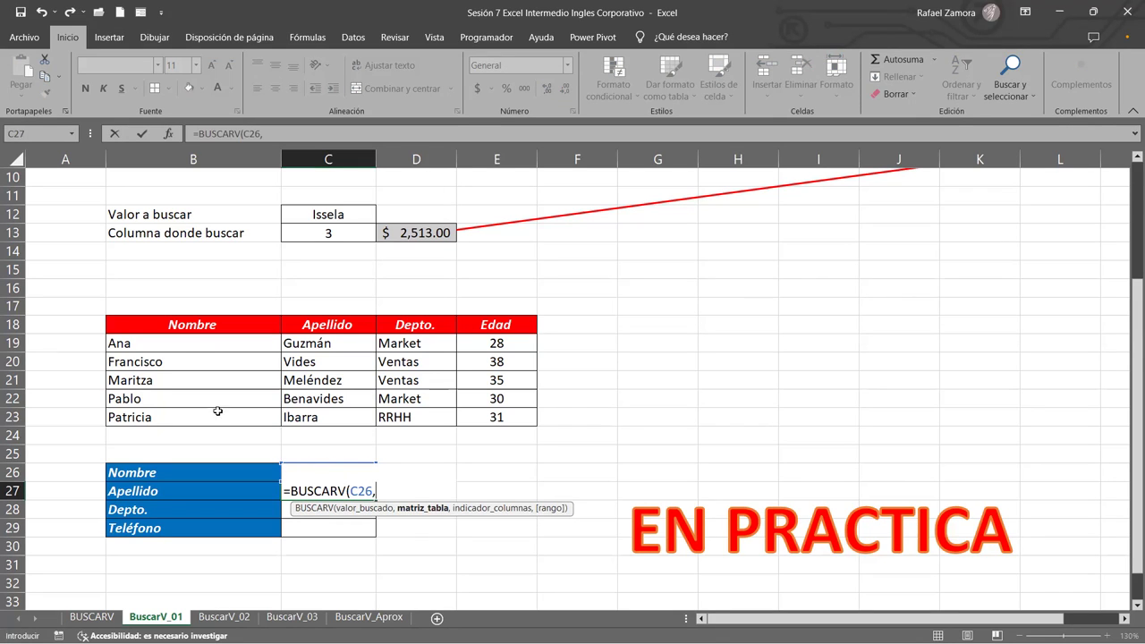
left_click(182, 352)
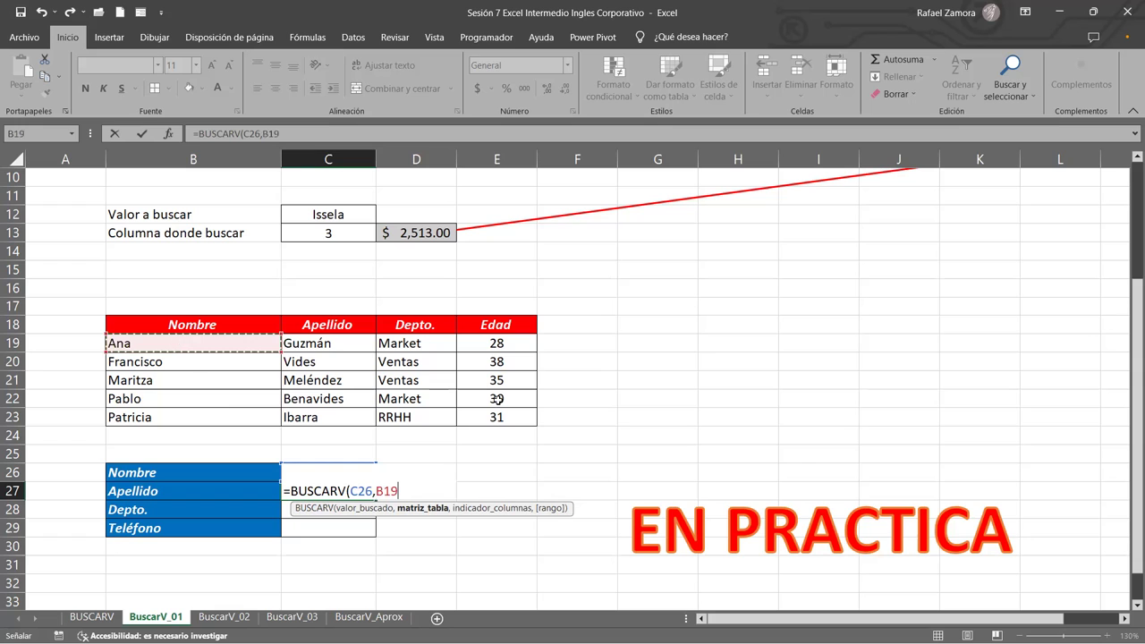
left_click_drag(505, 417, 500, 417)
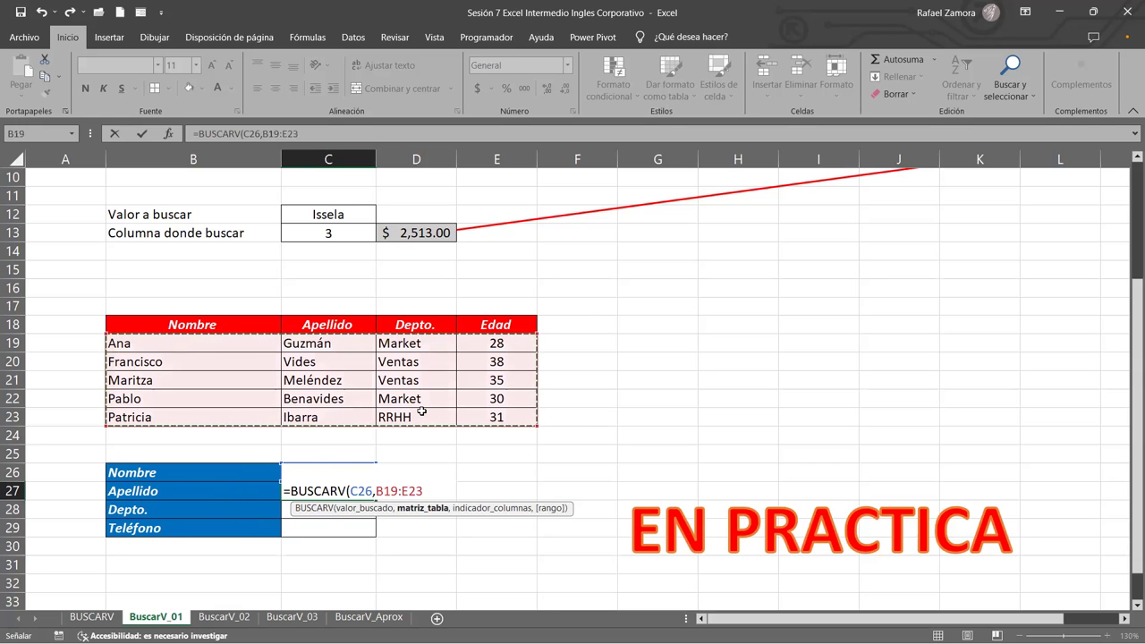
type(",")
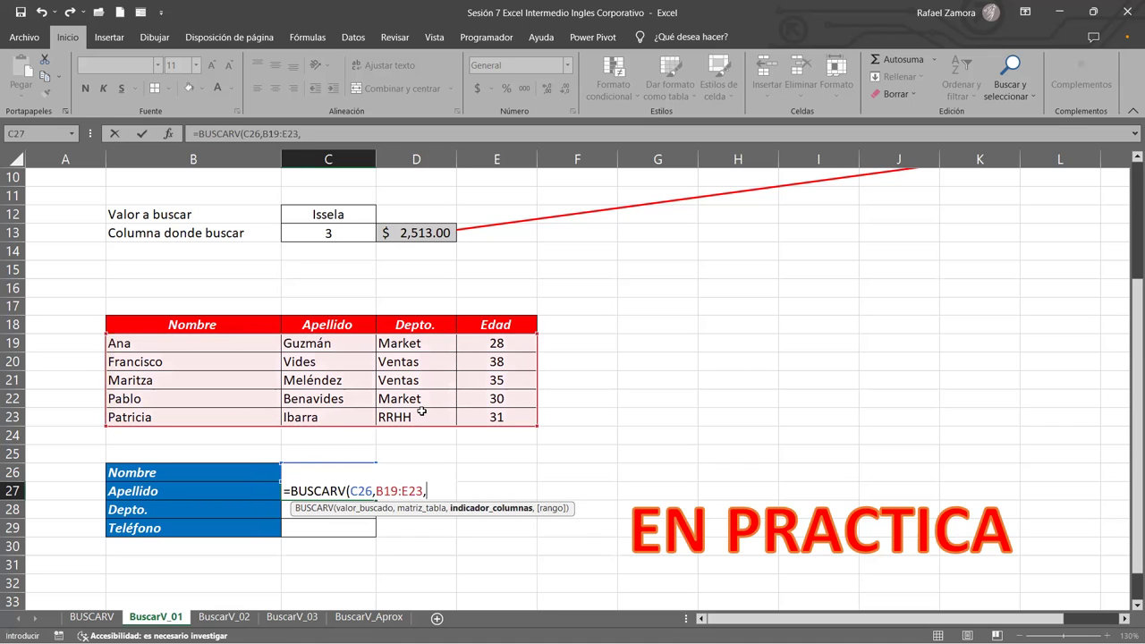
type("2")
type(",")
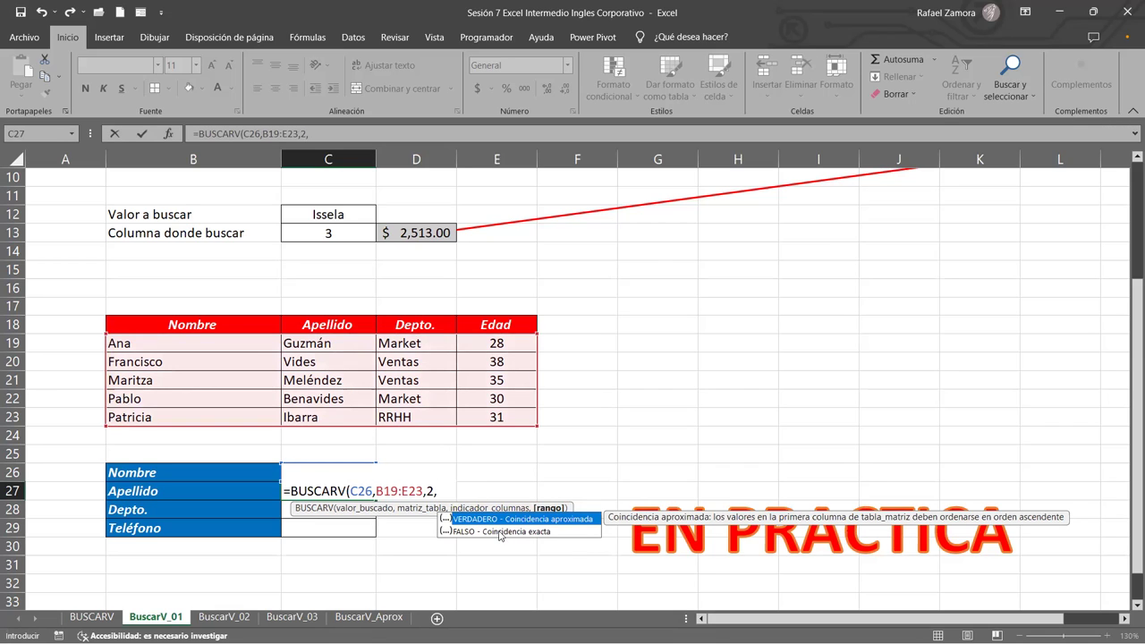
type("0")
key("Return")
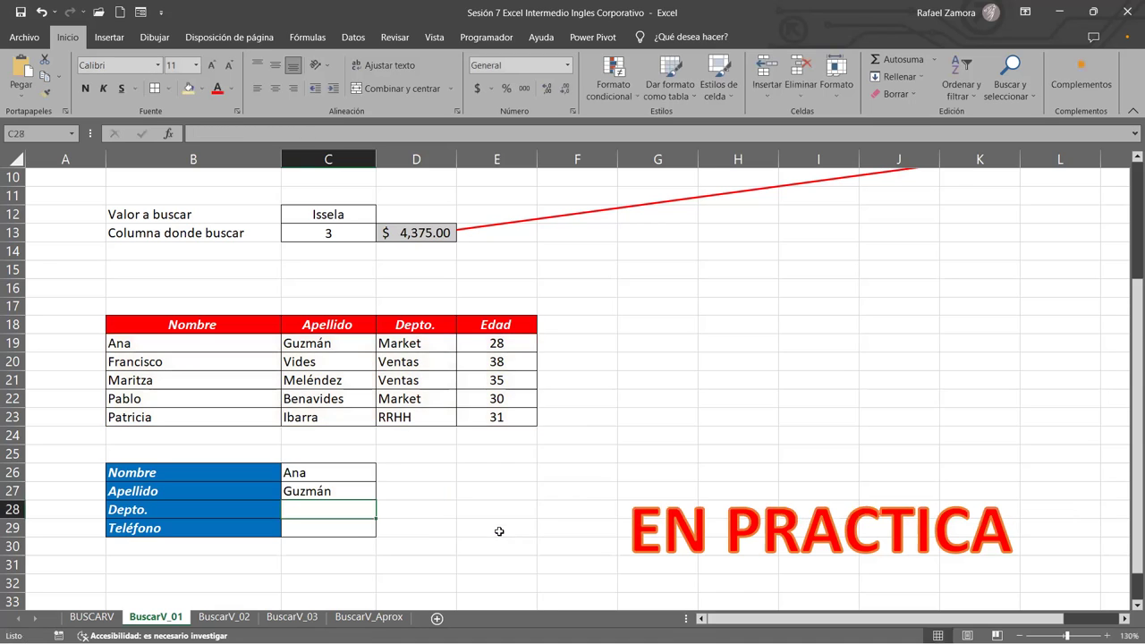
Step: Try Francisco, Maritza, Pablo and Patricia in C26, then review the C27 lookup formula
left_click(331, 470)
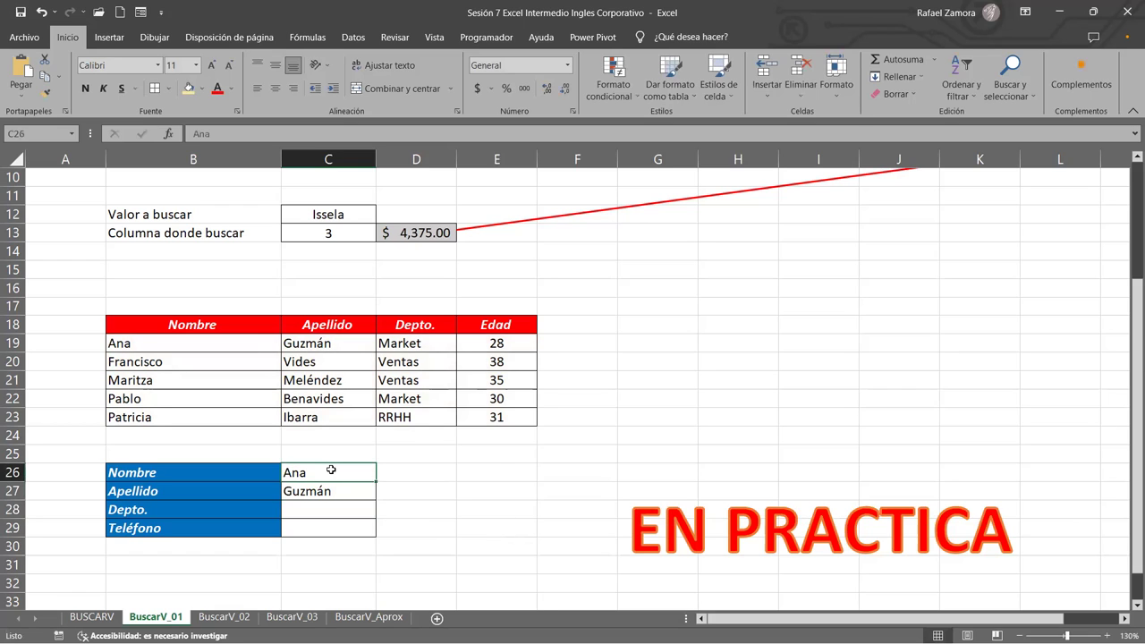
type("Francisco")
key("ctrl+Return")
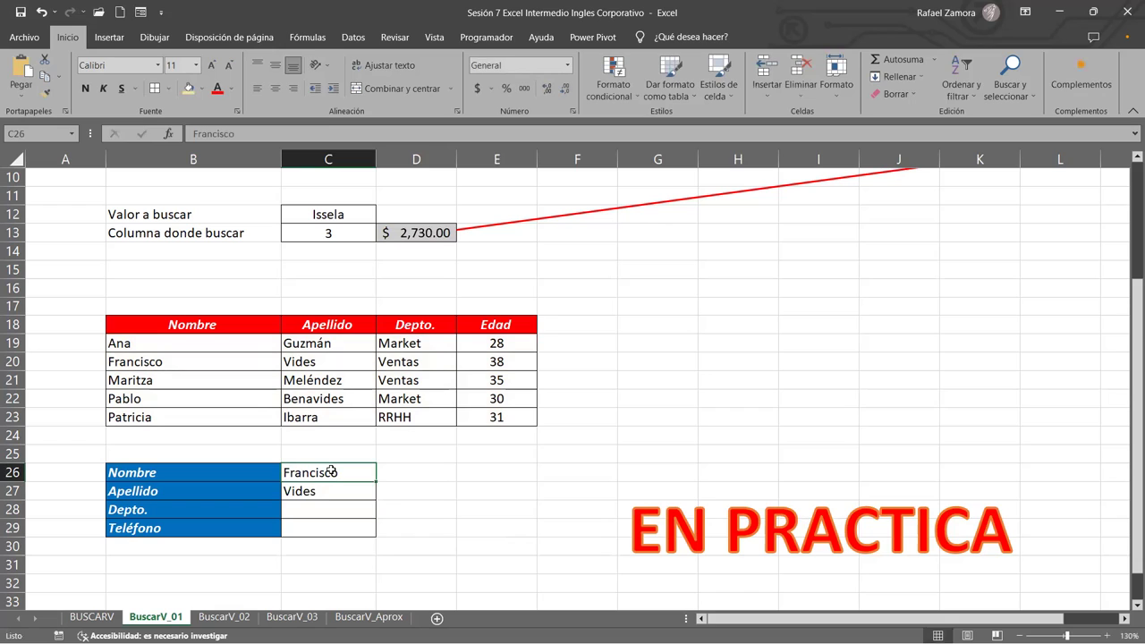
type("M")
type("aritza")
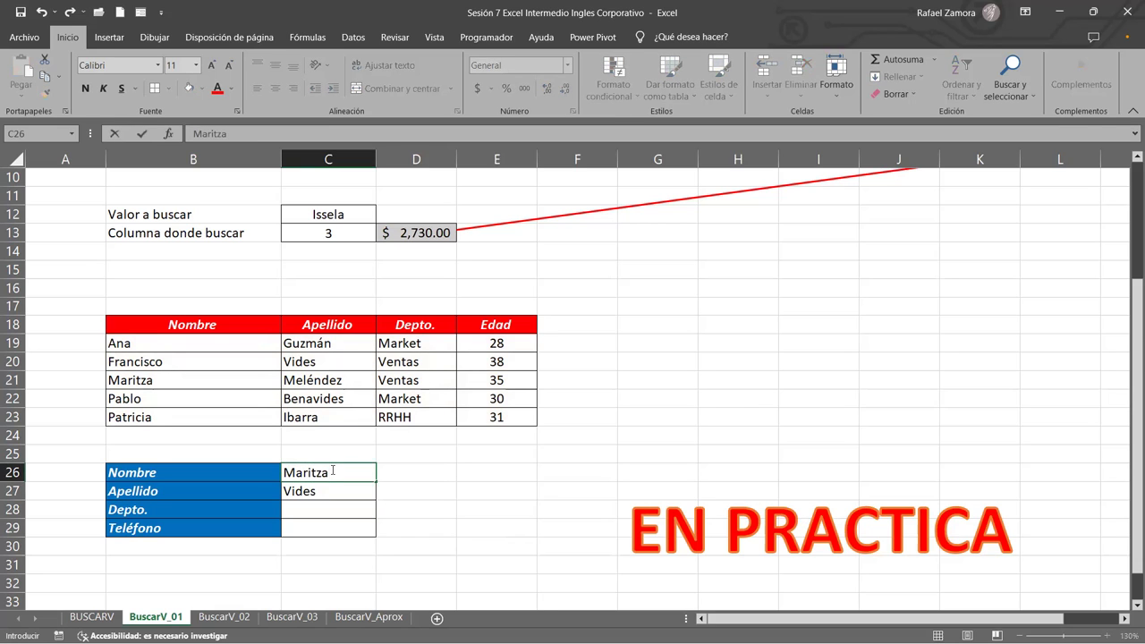
key("ctrl+Return")
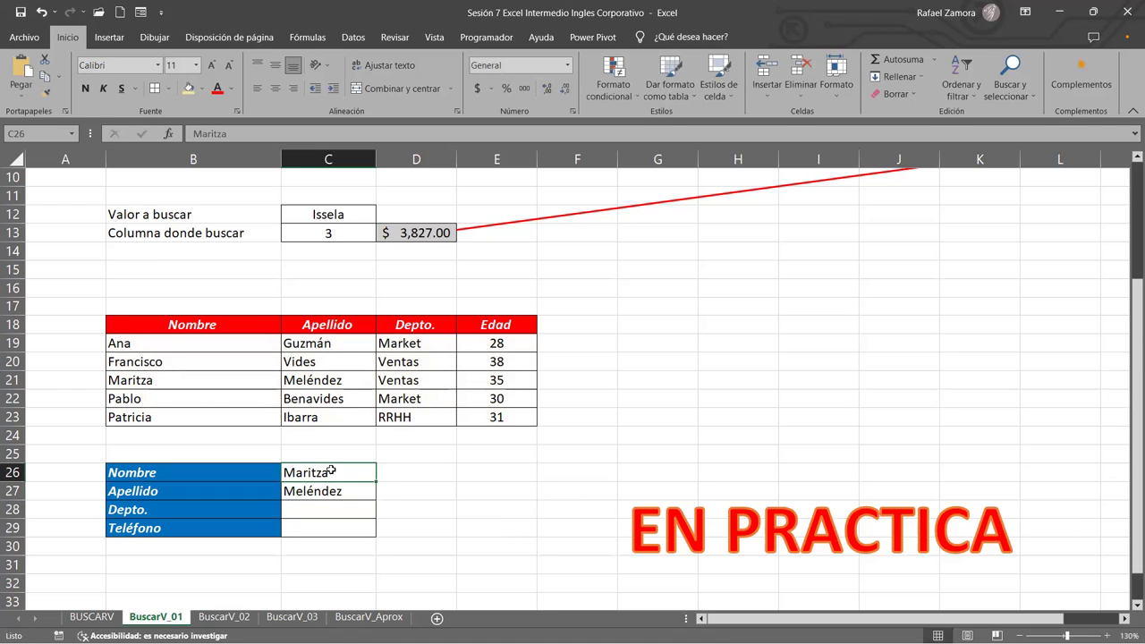
type("P")
type("ablo")
key("ctrl+Return")
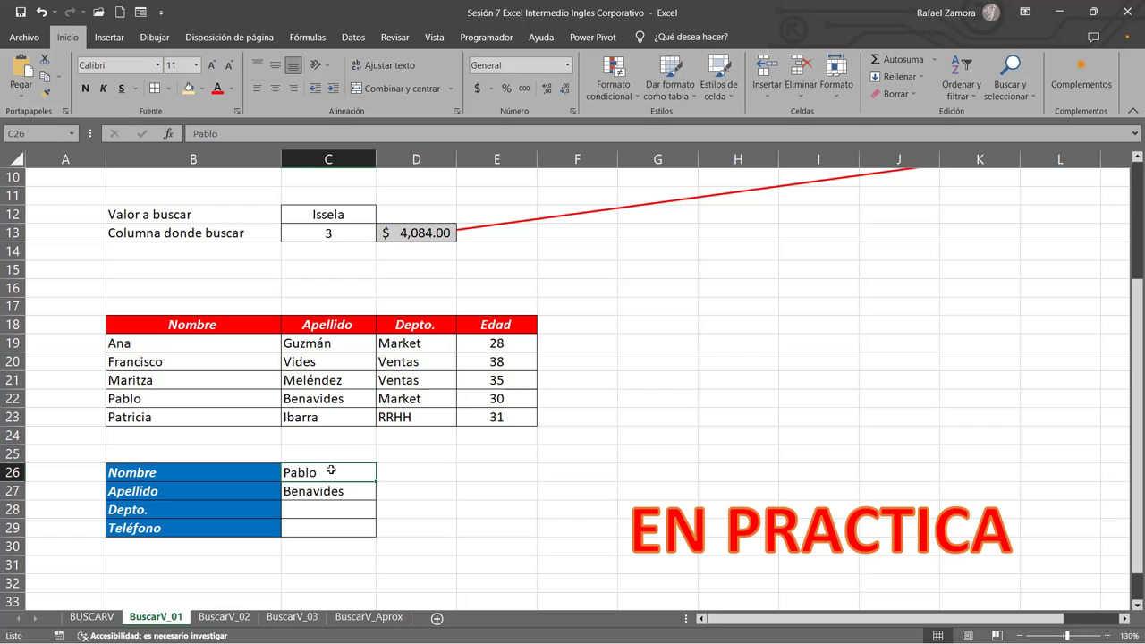
type("Patricia")
key("ctrl+Return")
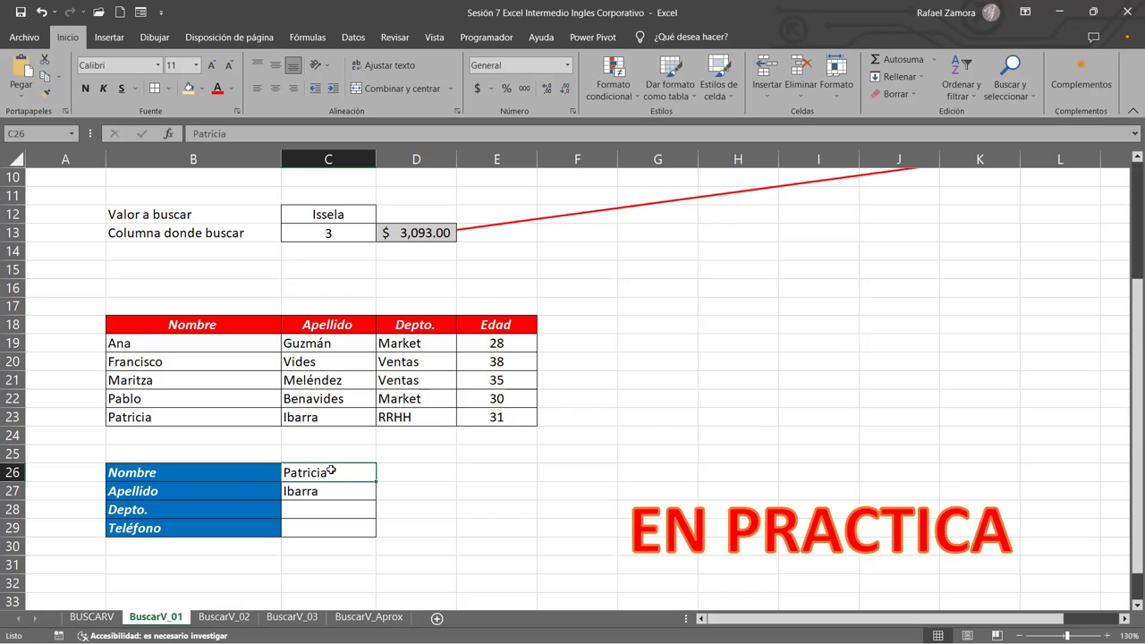
double_click(331, 471)
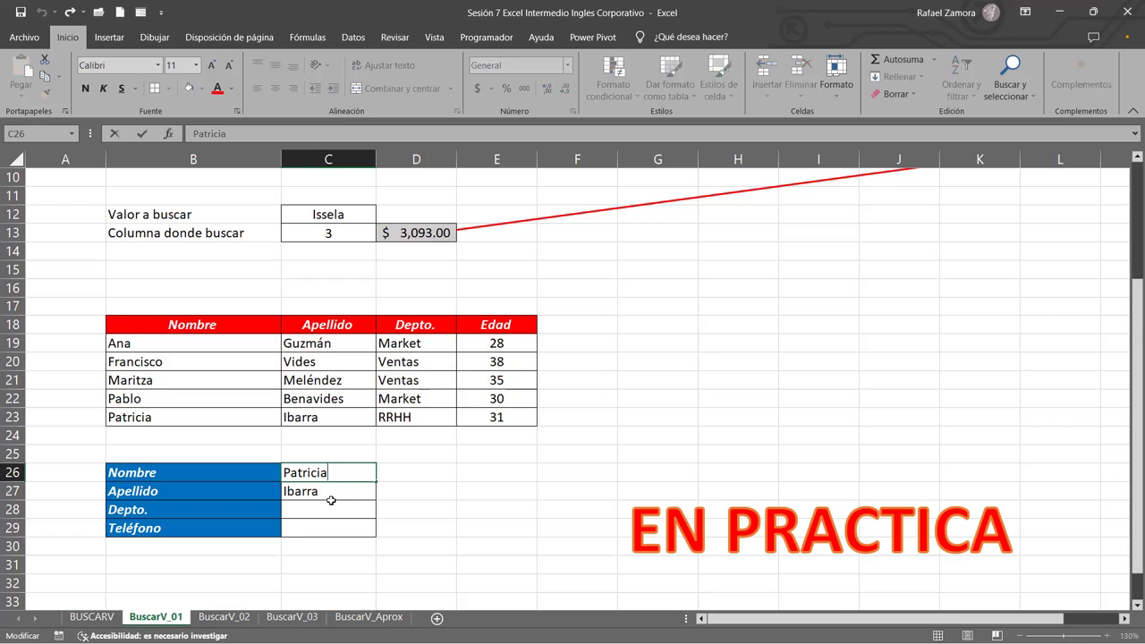
double_click(331, 493)
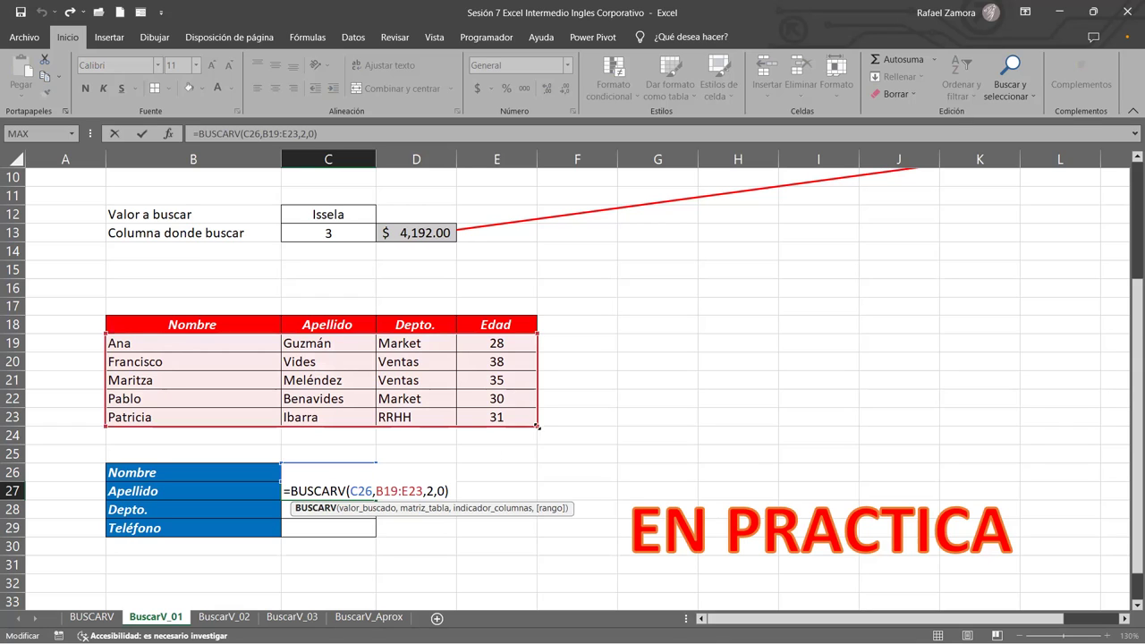
Step: Shrink the Apellido formula's table range from B19:E23 to B19:C23
mouse_move(535, 425)
left_mouse_down()
mouse_move(394, 416)
mouse_move(381, 432)
left_mouse_up()
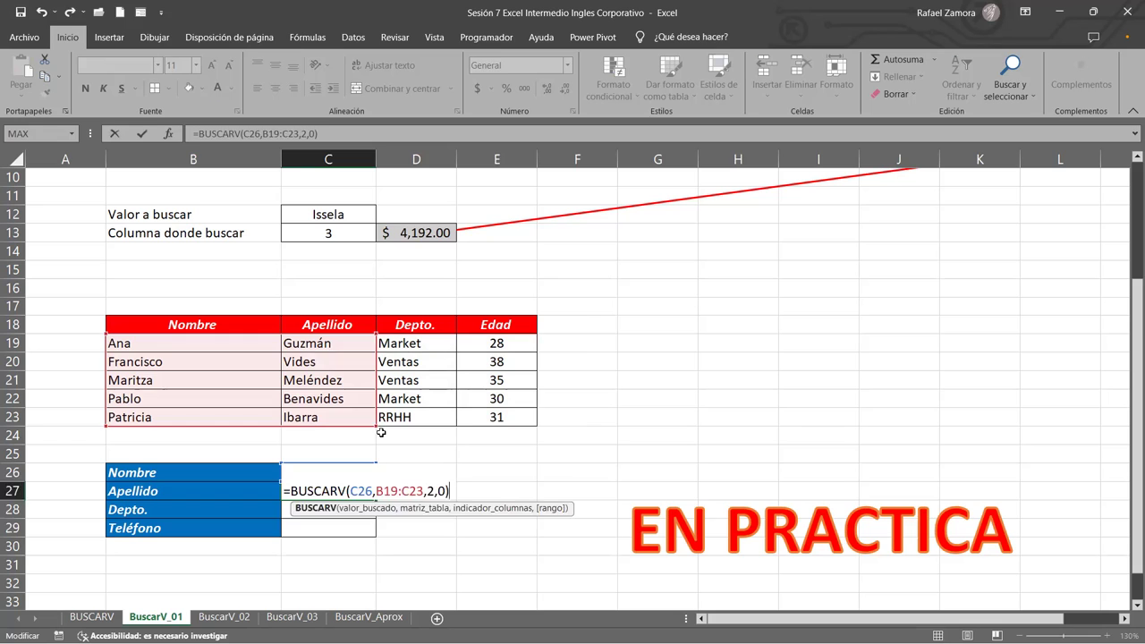
key("Return")
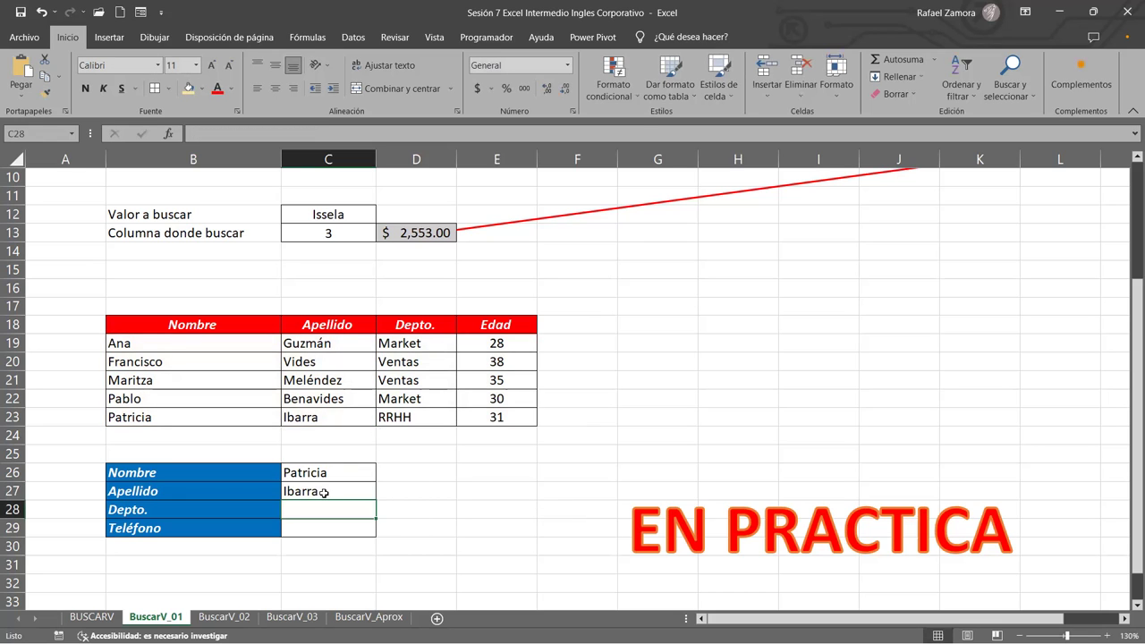
Step: Test the Apellido lookup by entering Ana, then Pablo, in C26
double_click(325, 493)
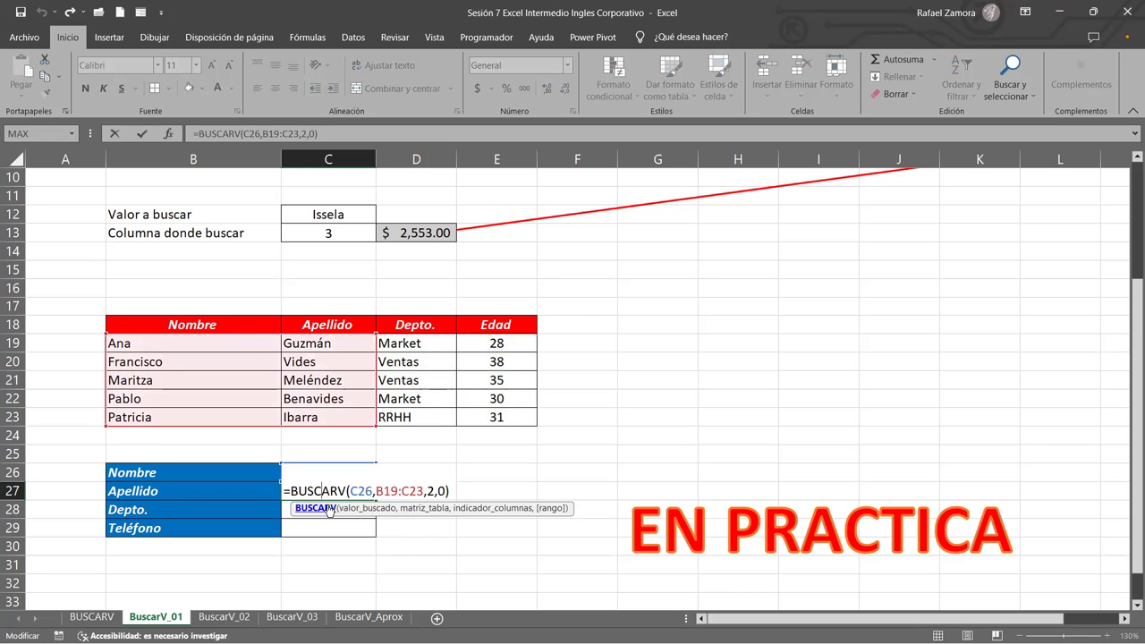
left_click(342, 472)
type("Patricia")
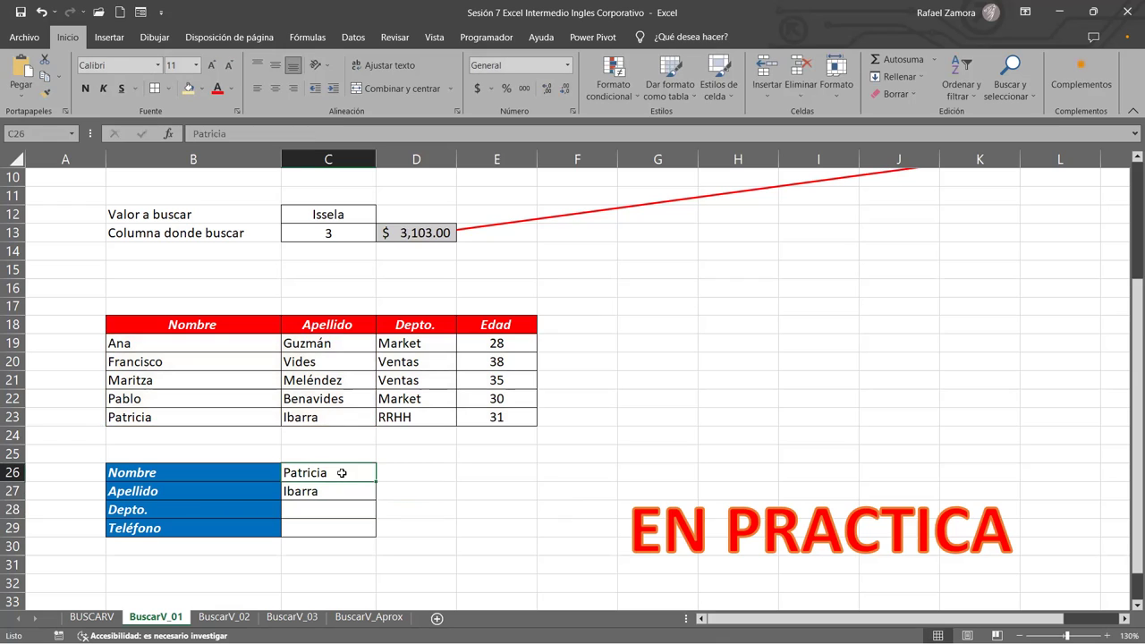
type("Ana")
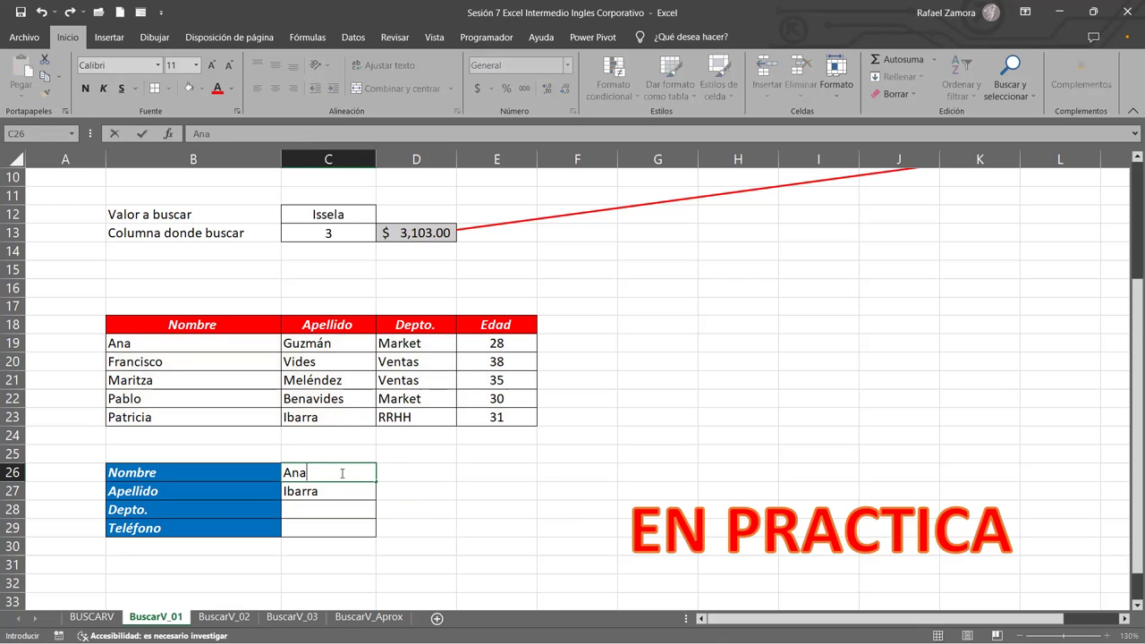
key("ctrl+Return")
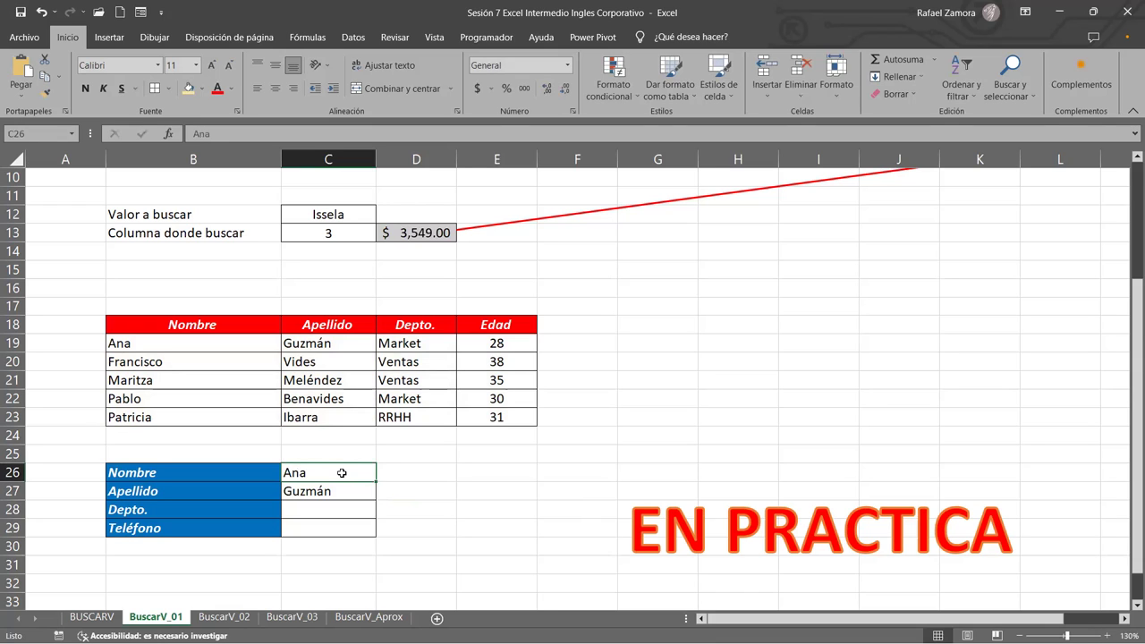
type("Pablo")
key("ctrl+Return")
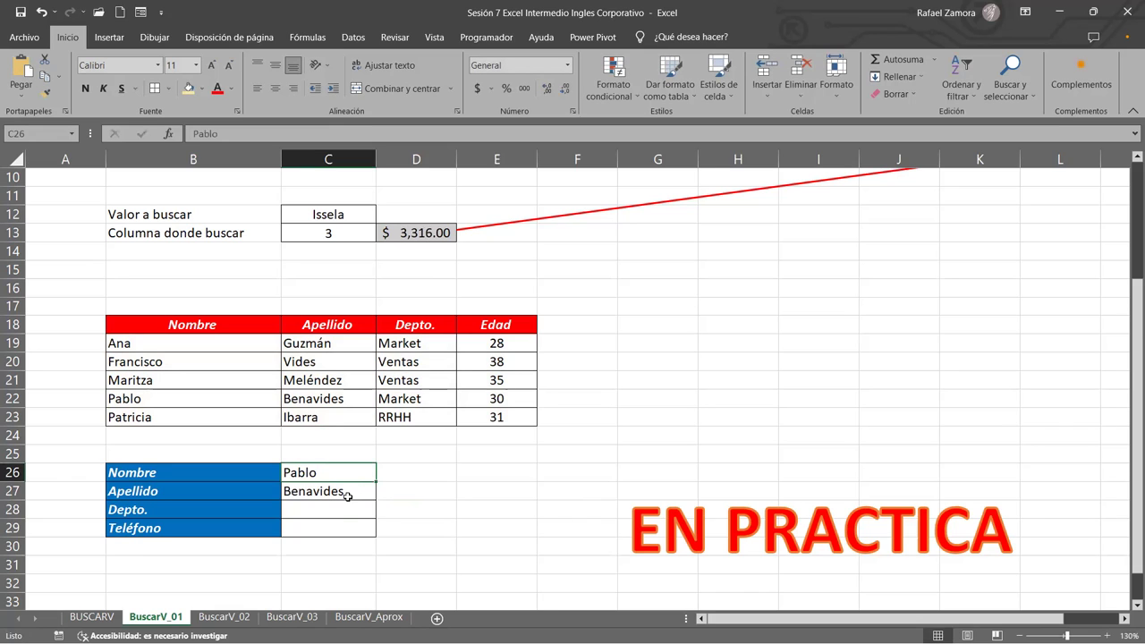
left_click(352, 491)
double_click(350, 492)
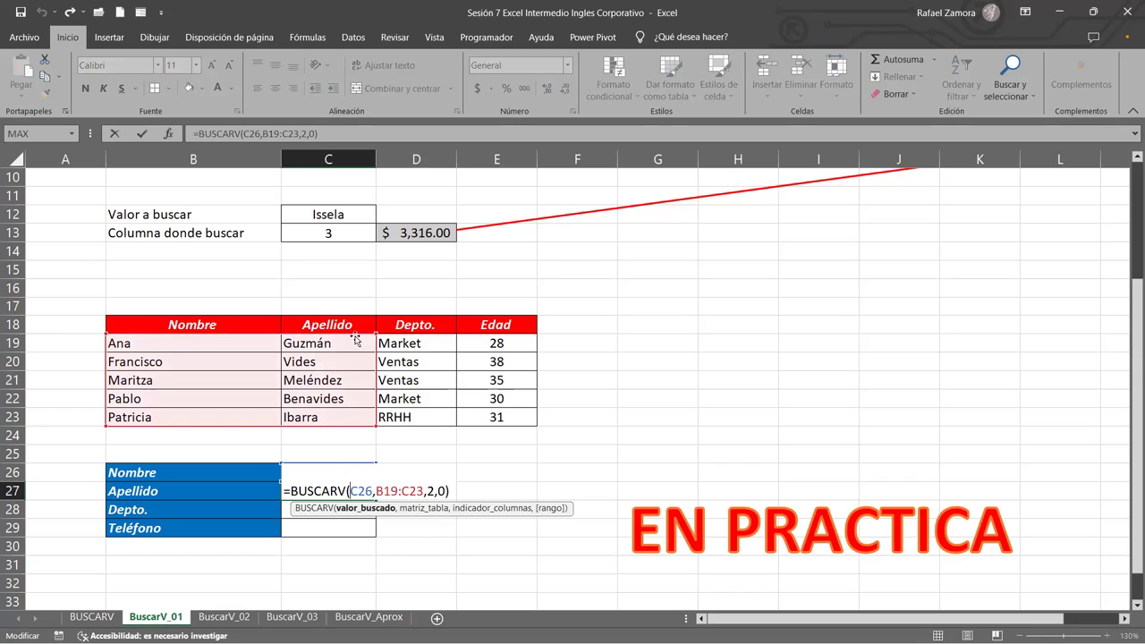
left_click_drag(368, 327, 375, 318)
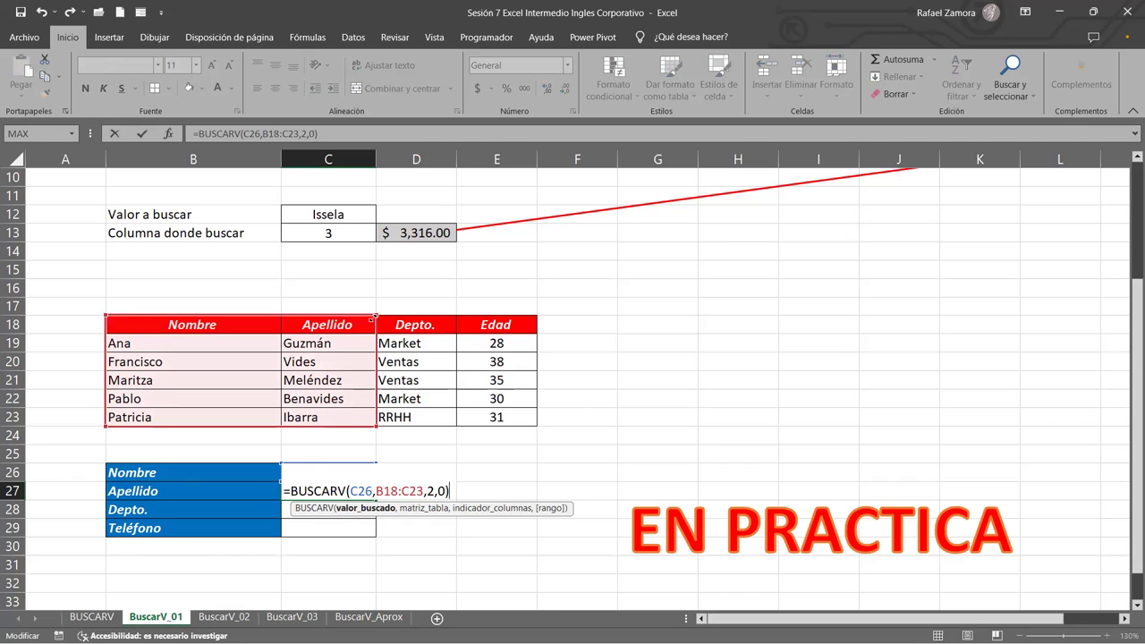
key("Return")
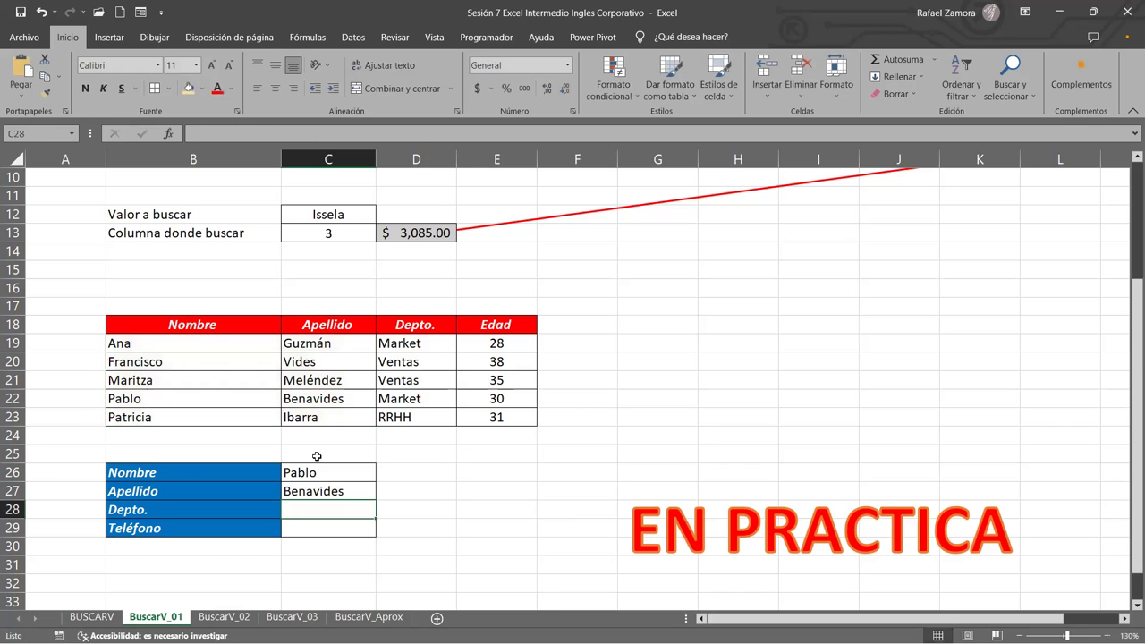
left_click(320, 471)
type("P")
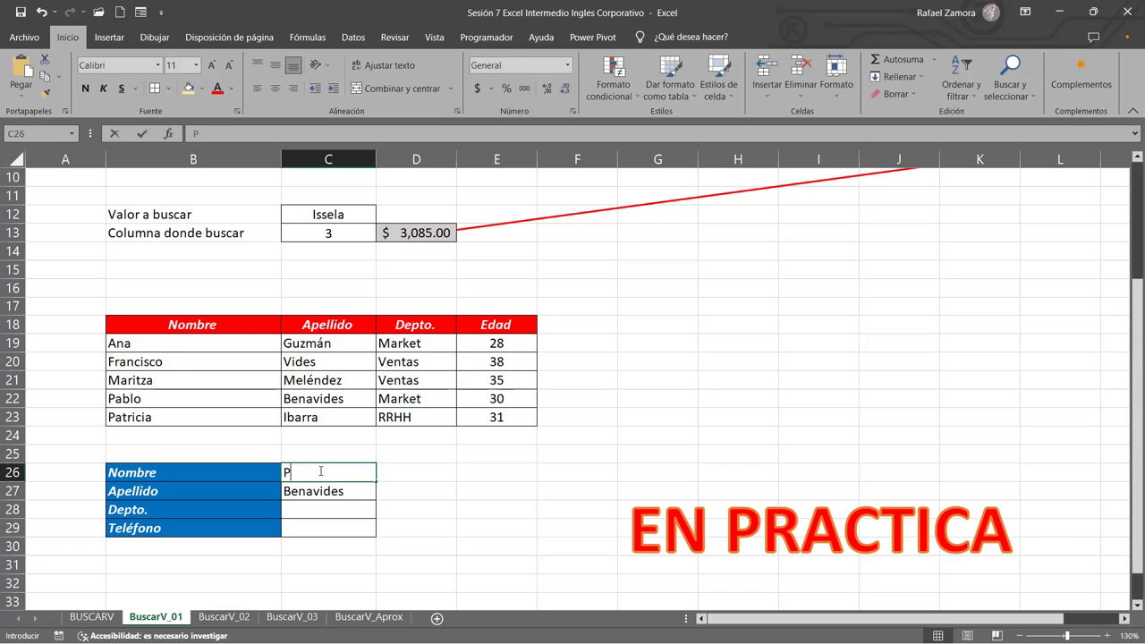
type("atricia")
key("ctrl+Return")
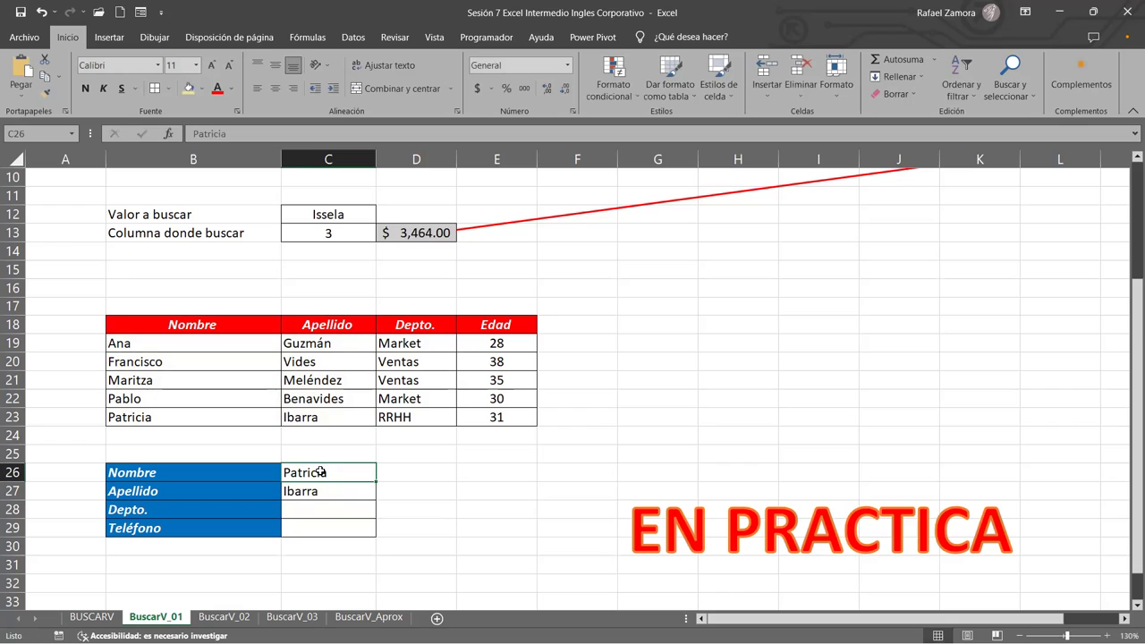
type("Francisco")
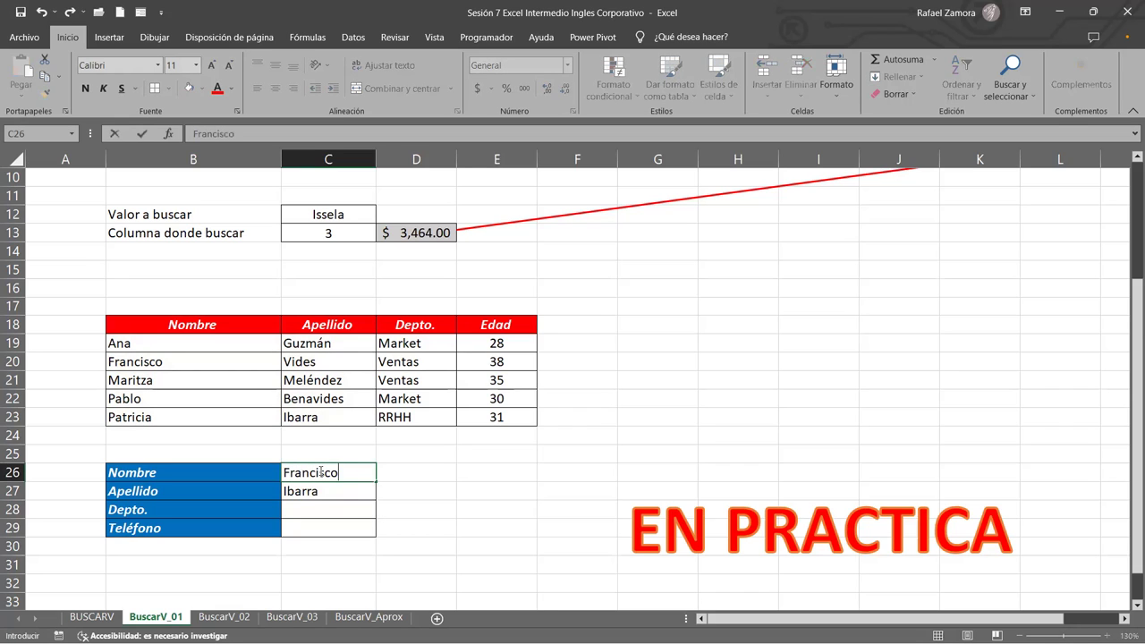
key("ctrl+Return")
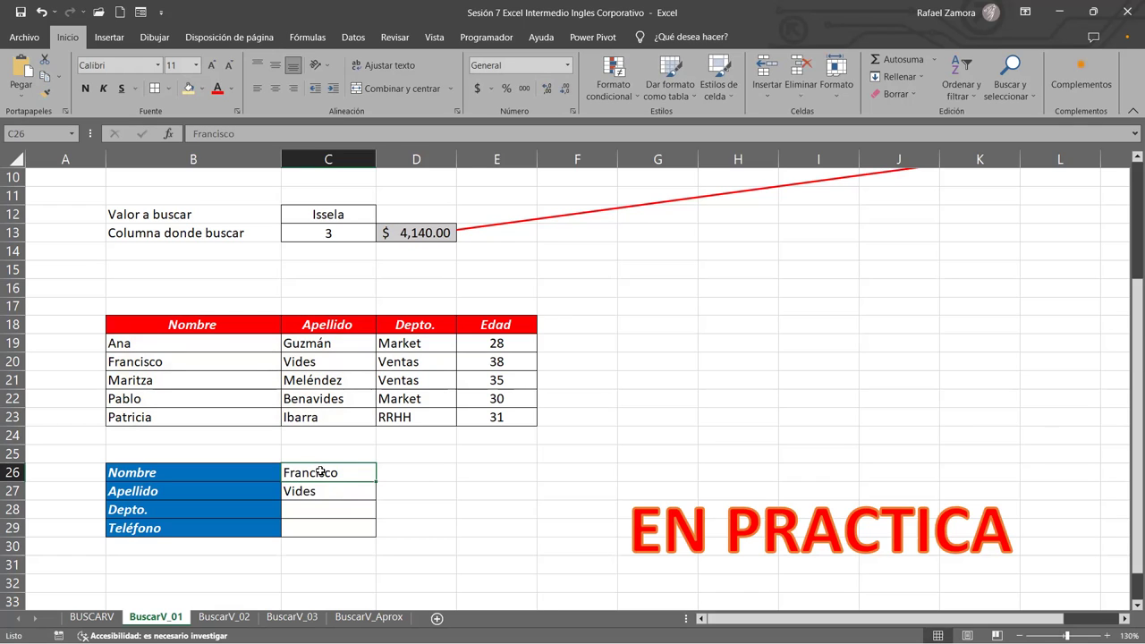
Step: Change the Apellido formula's range from B18:C23 back to B19:C23
double_click(331, 490)
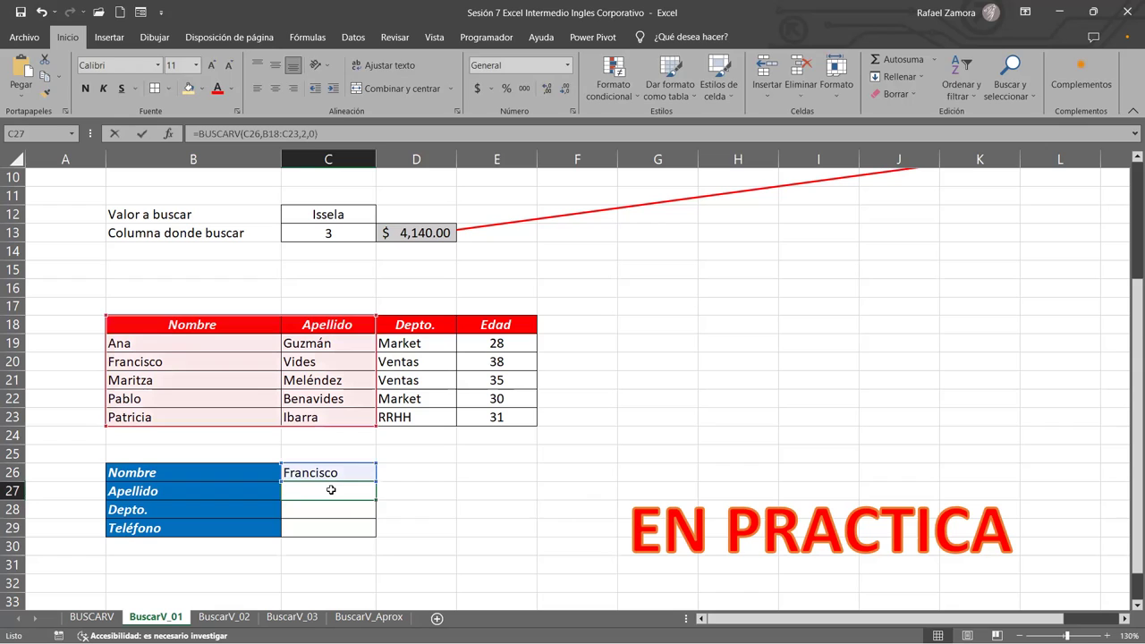
double_click(331, 490)
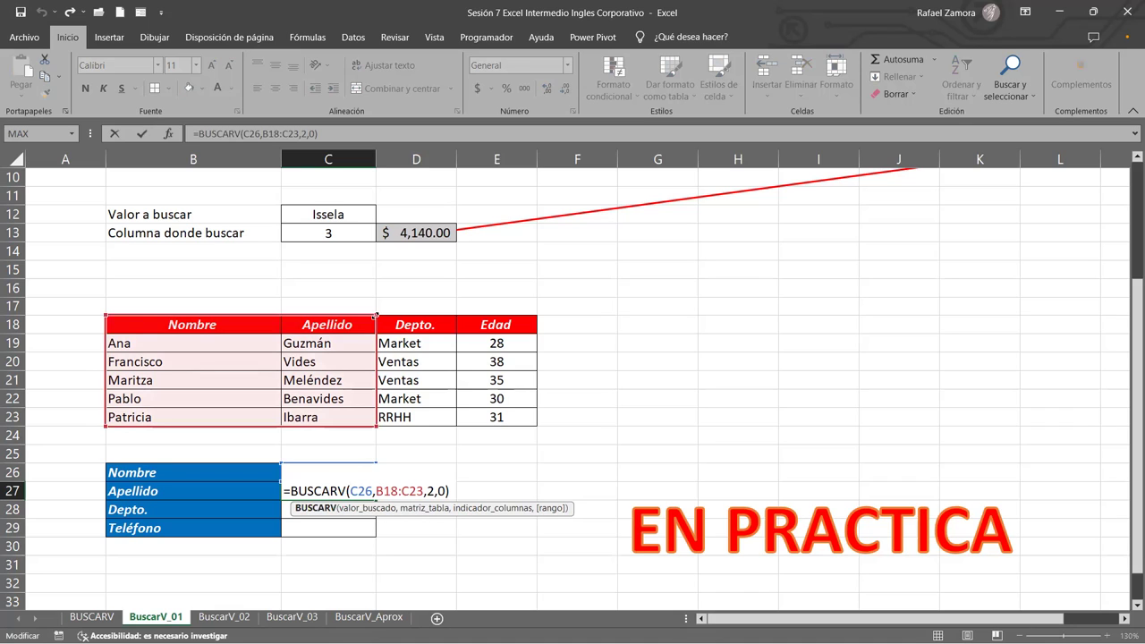
left_click_drag(375, 315, 371, 335)
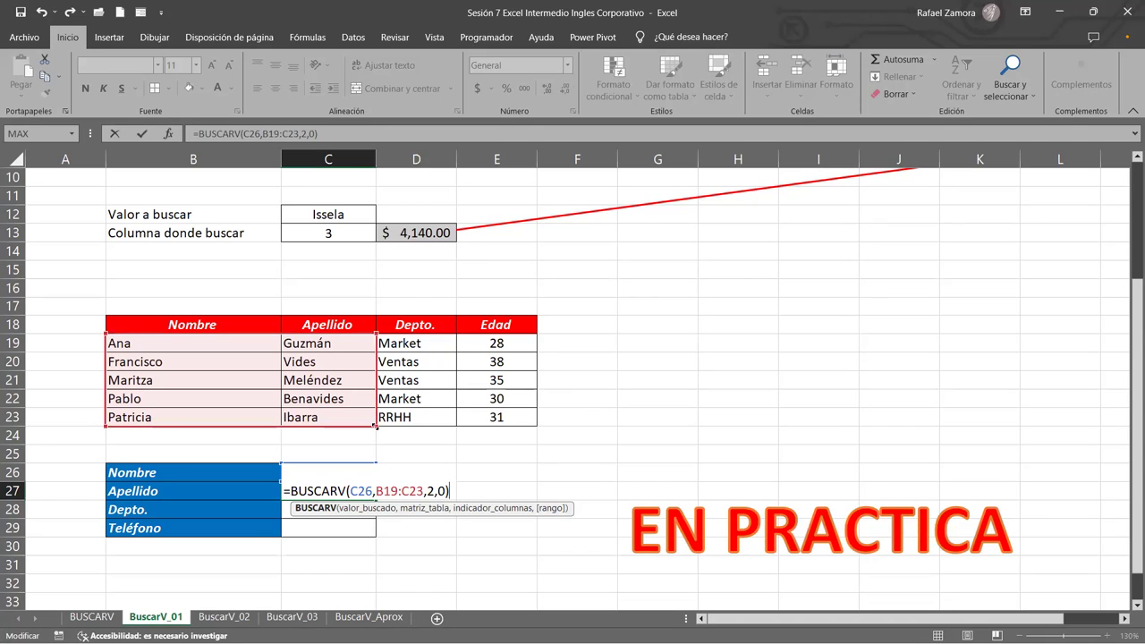
mouse_move(377, 426)
left_mouse_down()
mouse_move(548, 431)
mouse_move(381, 428)
left_mouse_up()
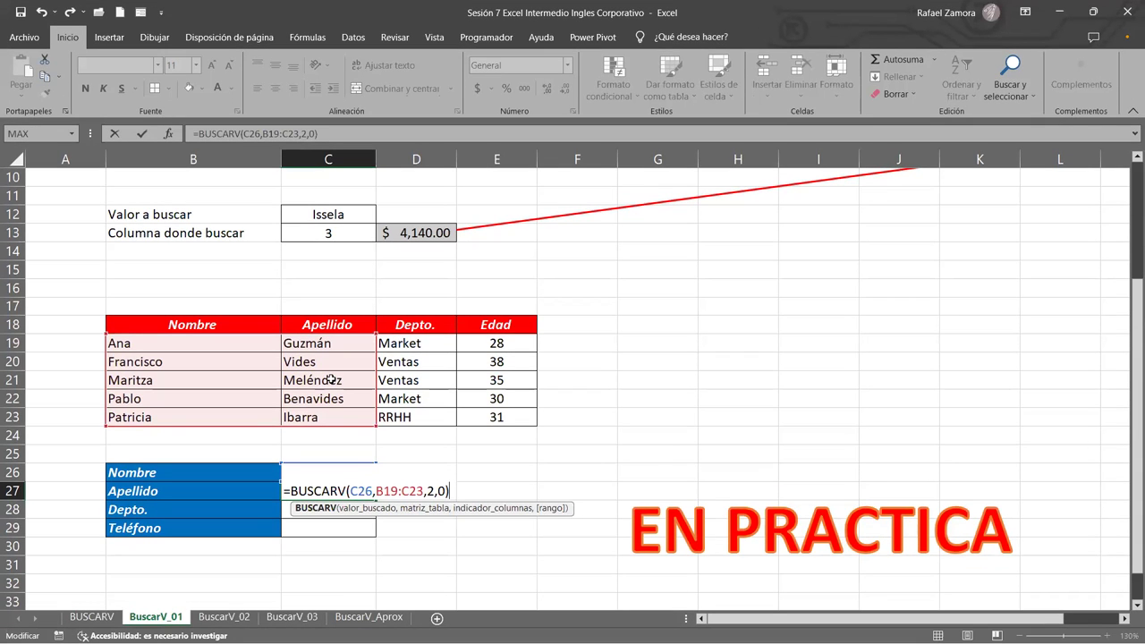
key("Return")
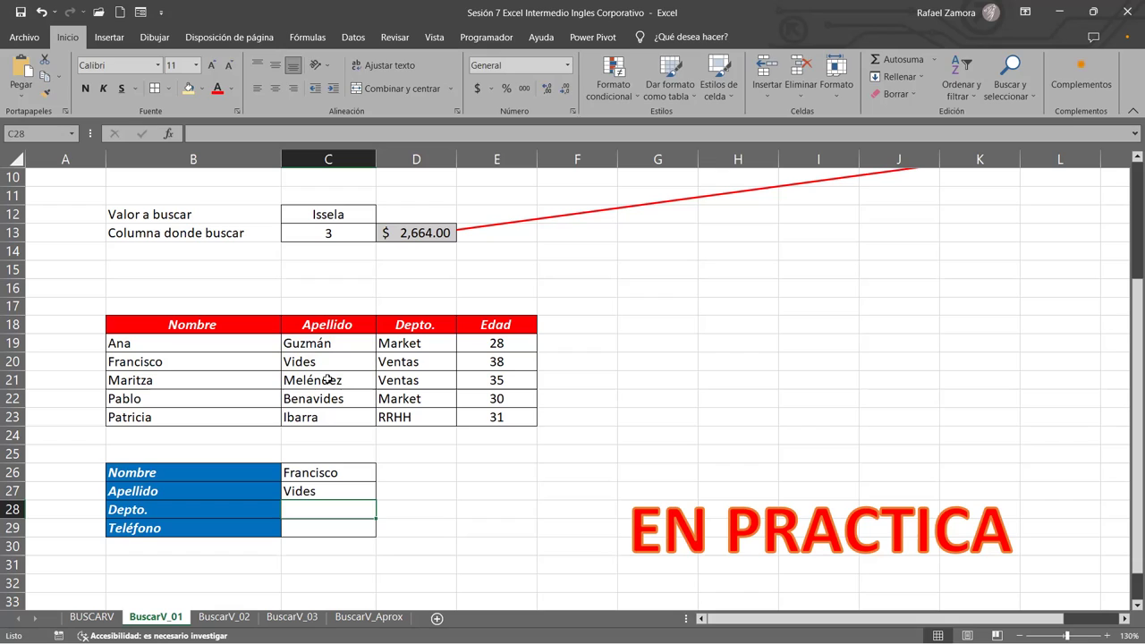
Step: Start the C28 Depto. formula by inserting BUSCARV from the autocomplete suggestions
type("=")
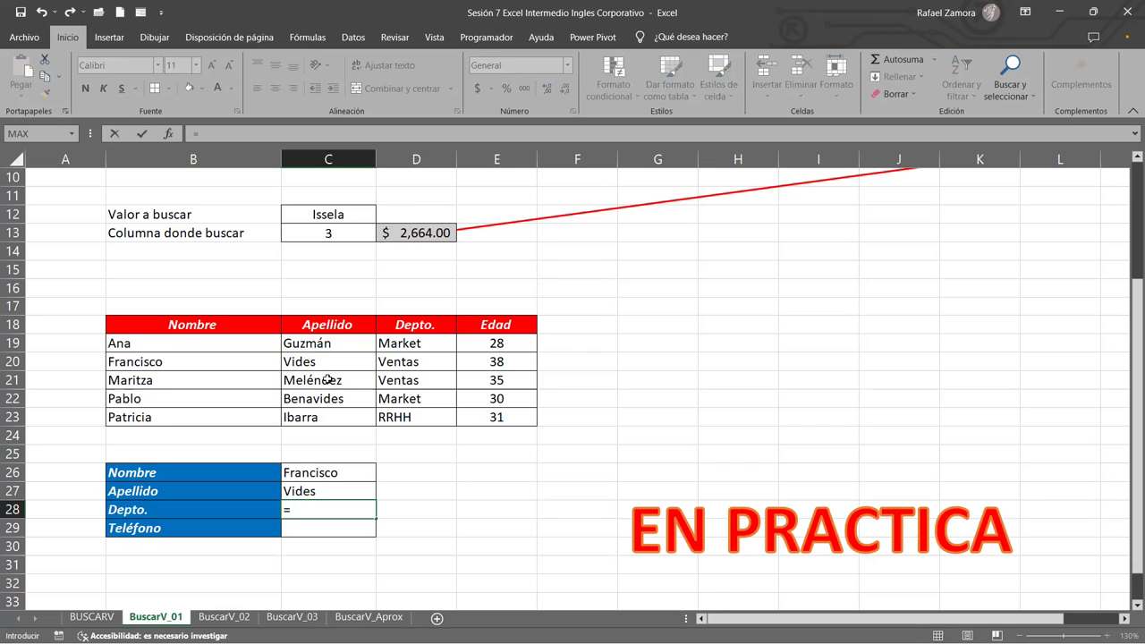
type("buscar")
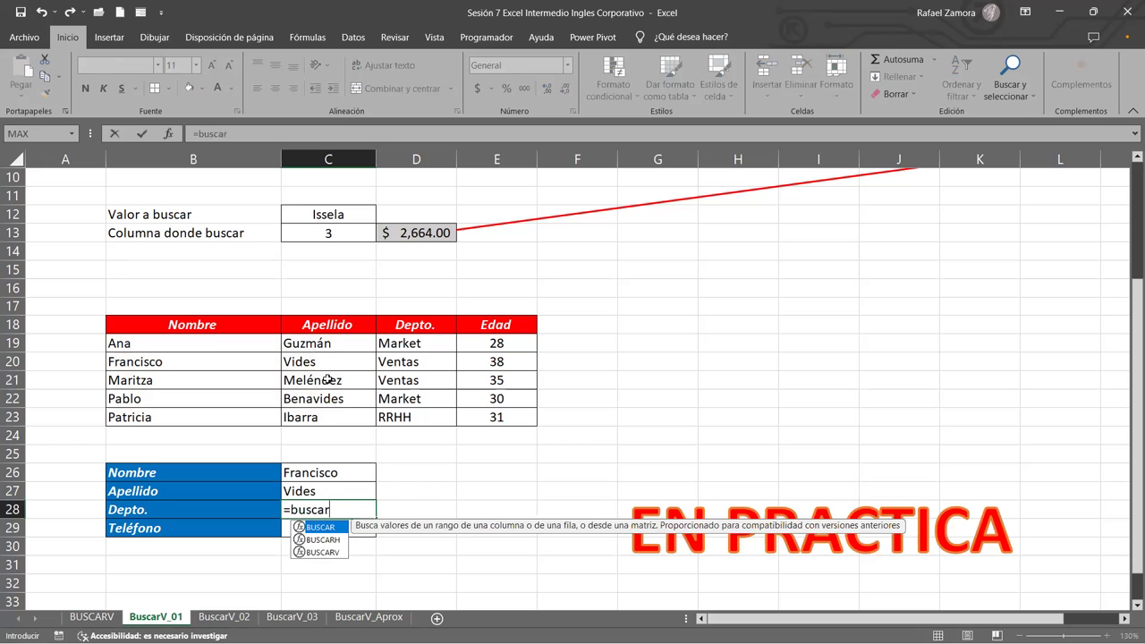
key("Return")
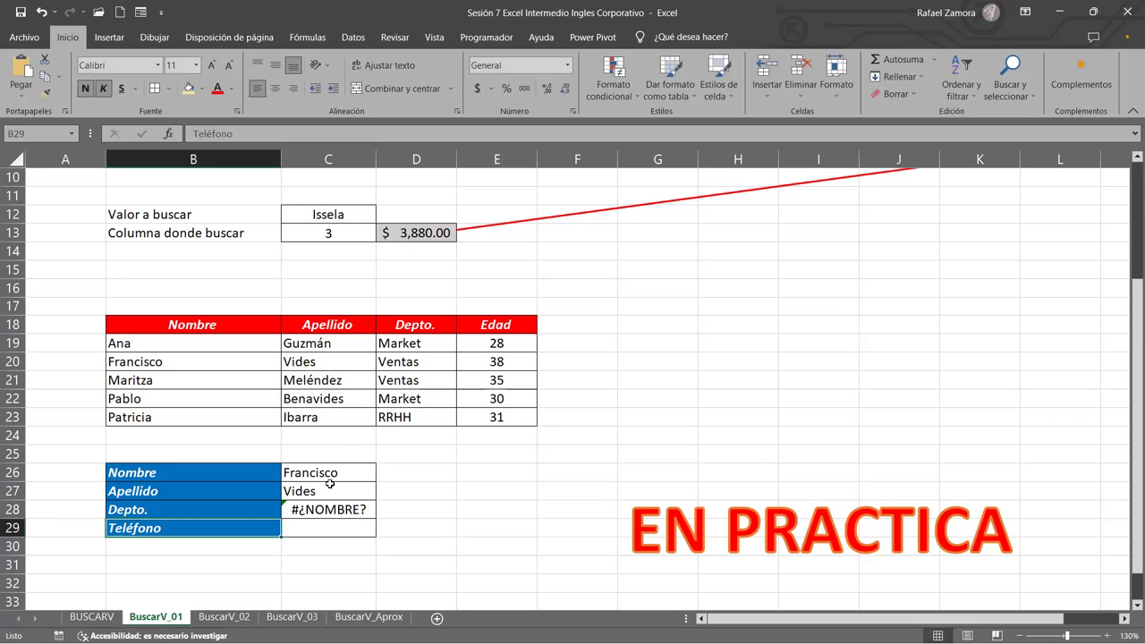
double_click(343, 507)
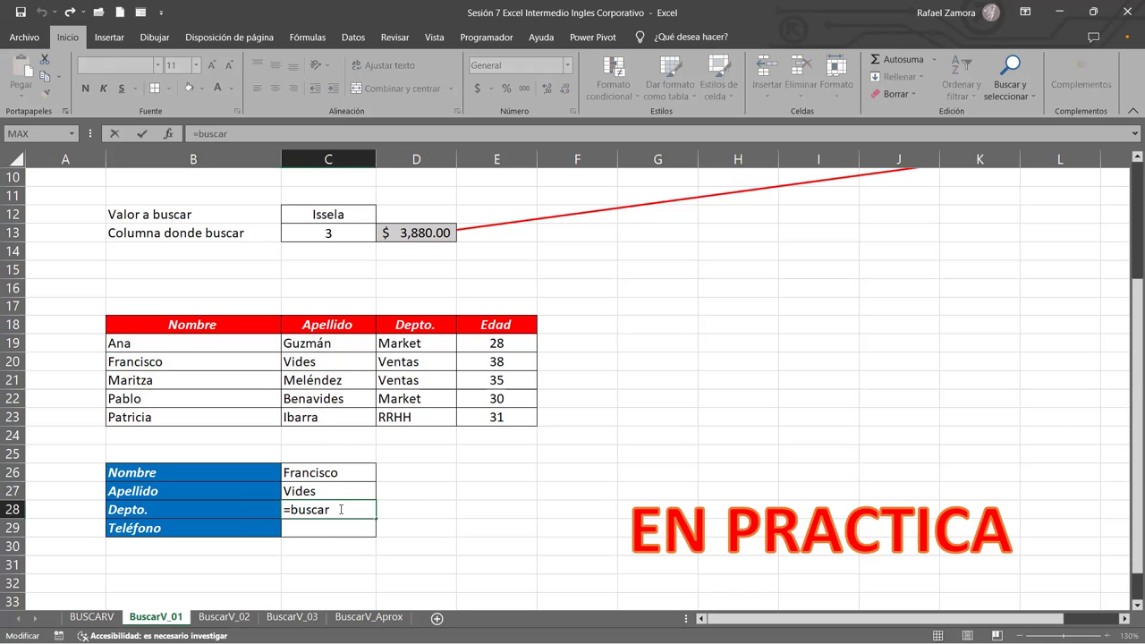
key("BackSpace")
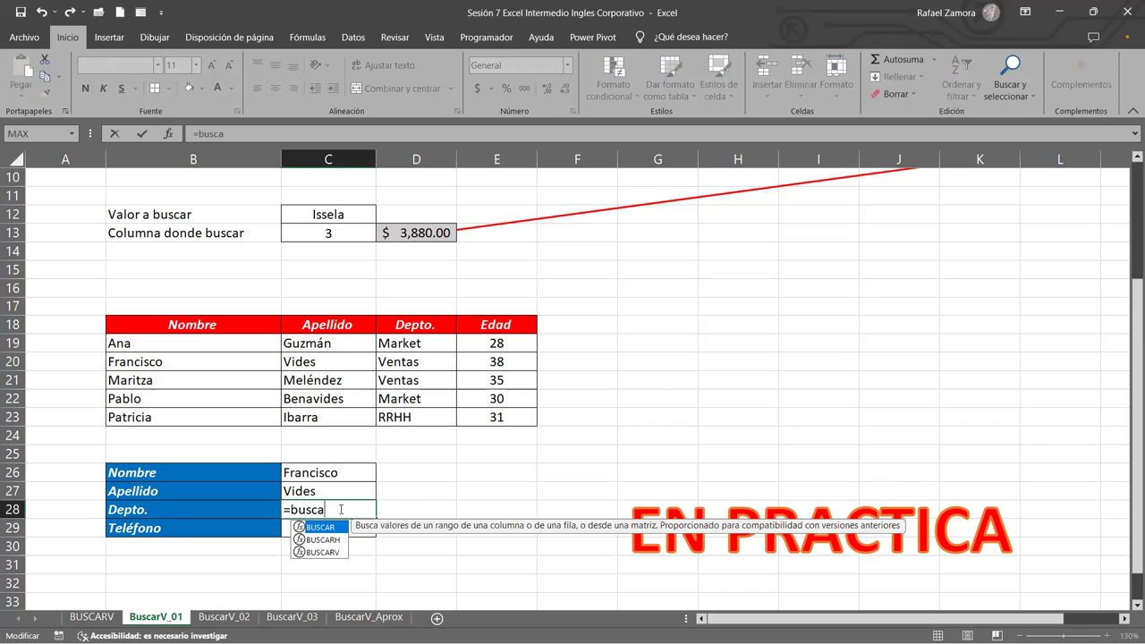
left_click(333, 554)
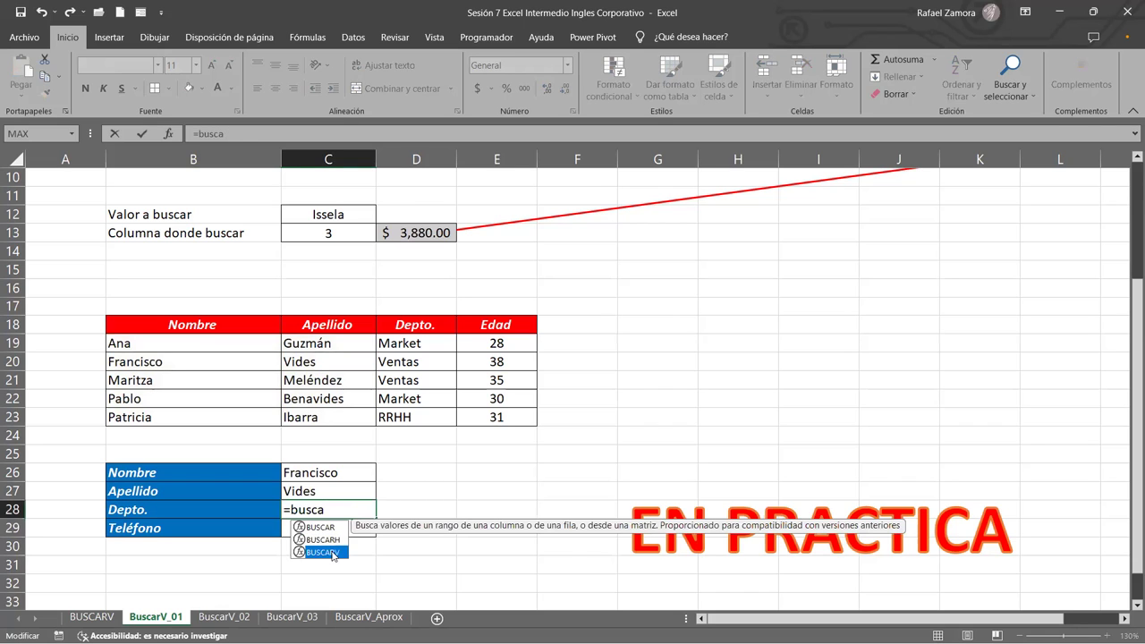
double_click(331, 553)
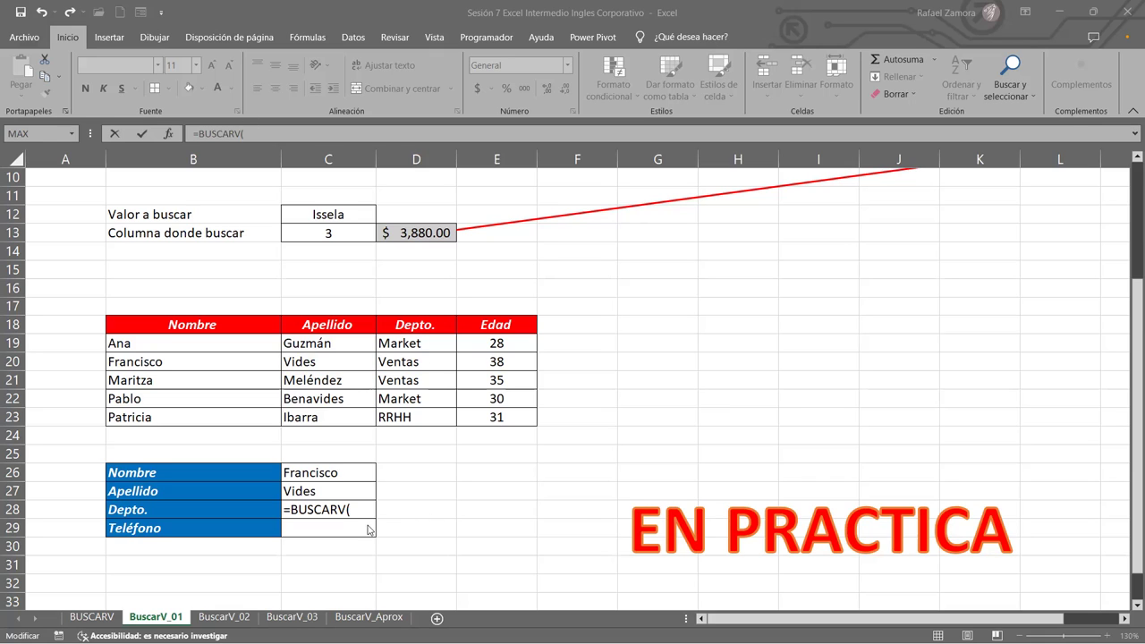
Step: Fill the Depto. BUSCARV arguments: lookup C27, table C19:D23, column 2, match 0
left_click(361, 490)
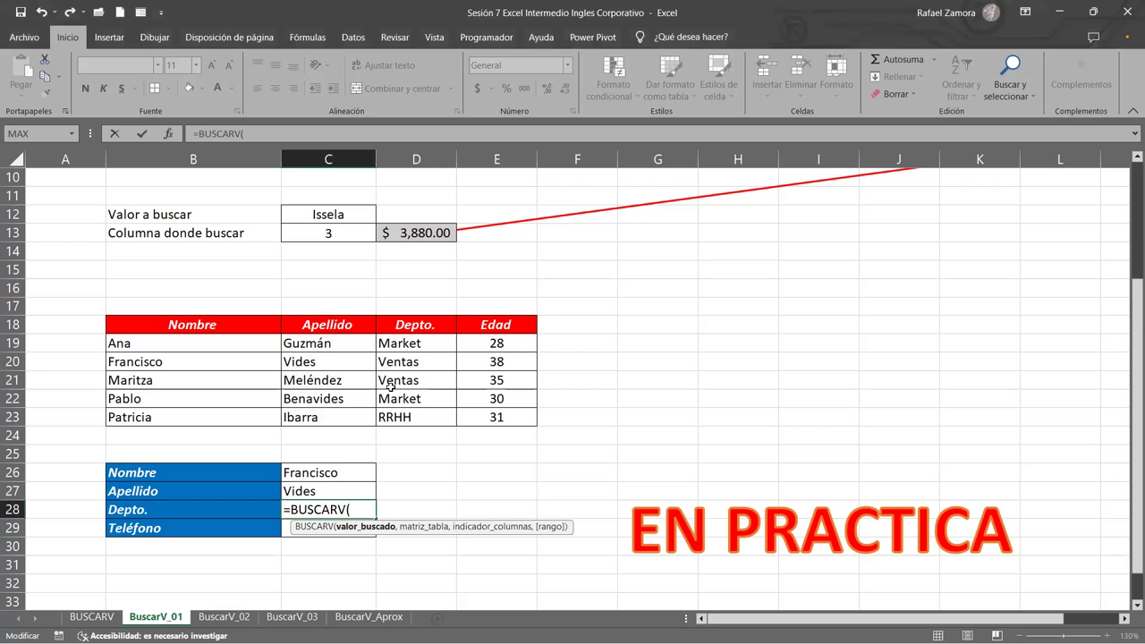
left_click(346, 490)
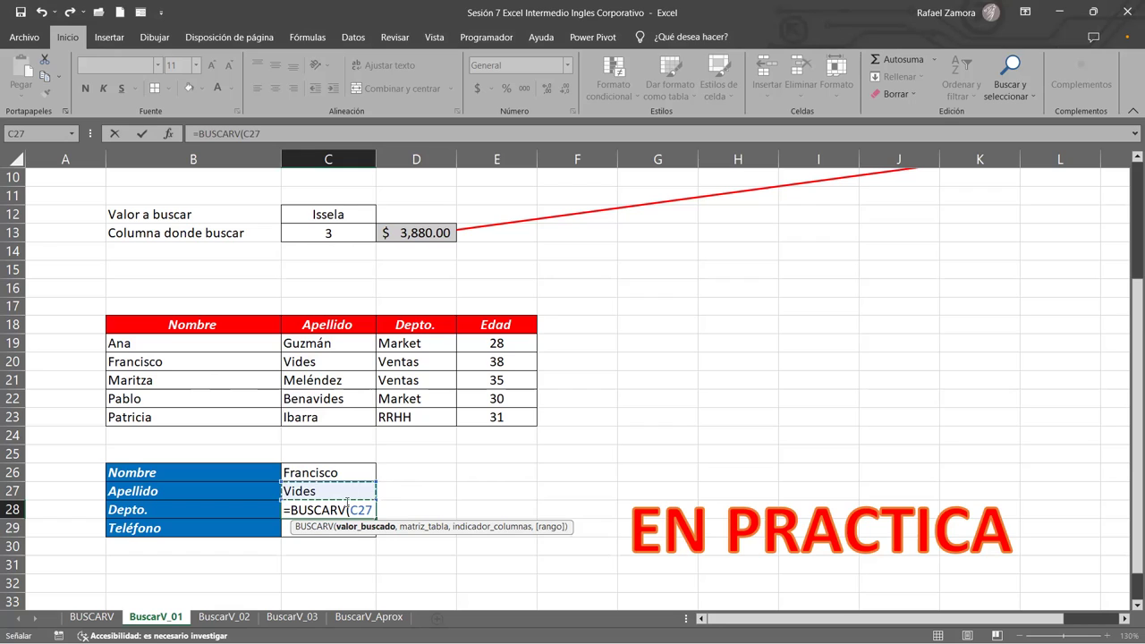
type(",")
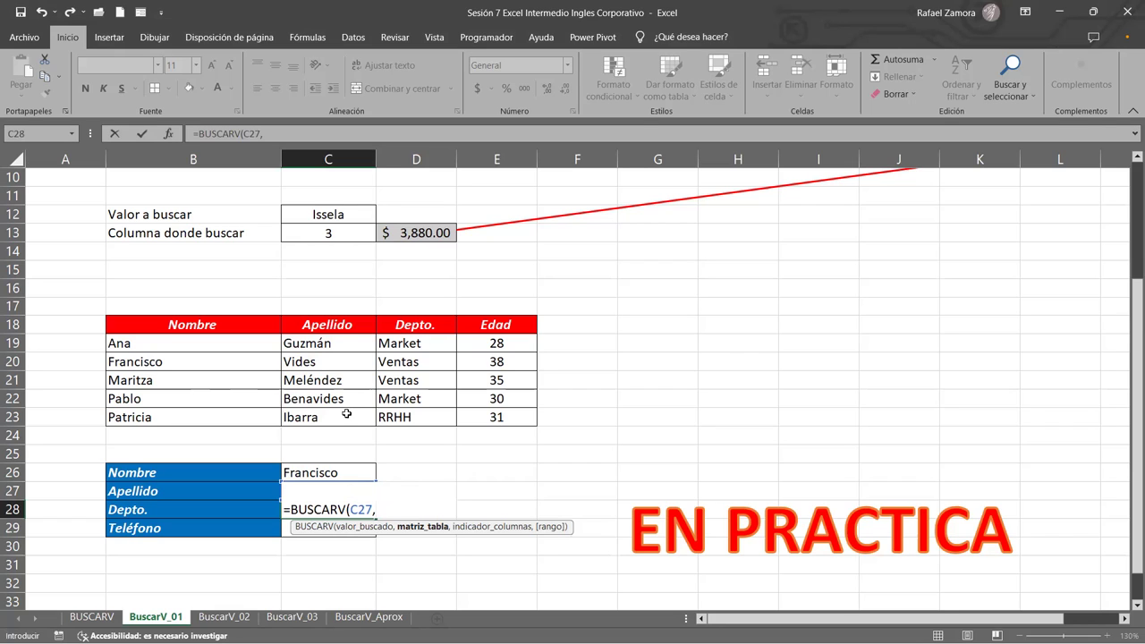
left_click(367, 350)
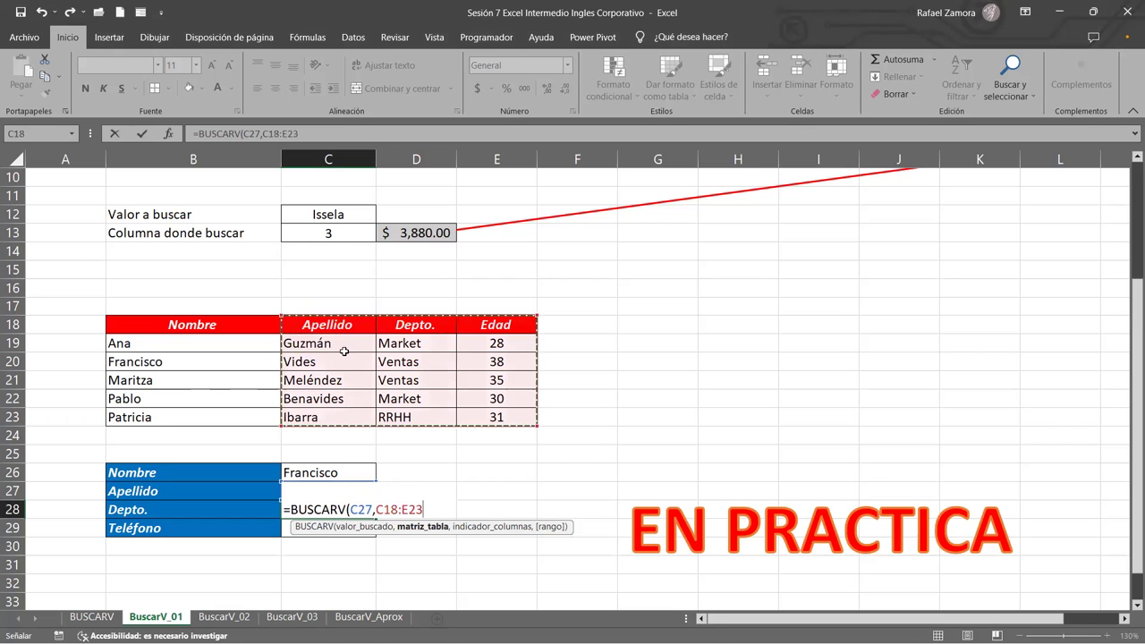
left_click(396, 419, "shift")
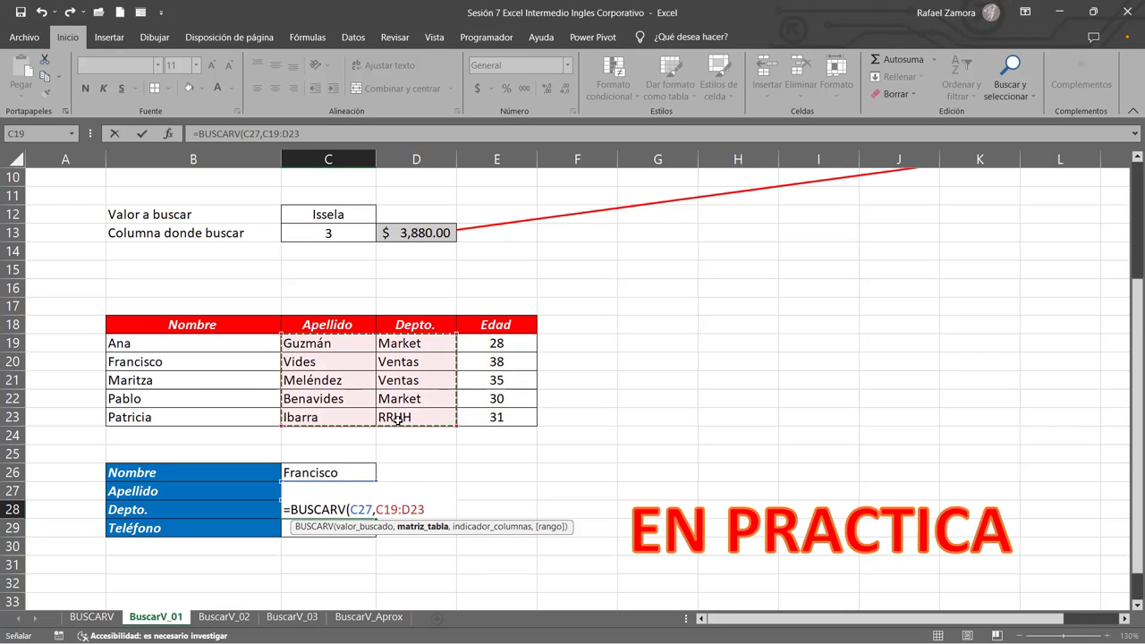
type(",")
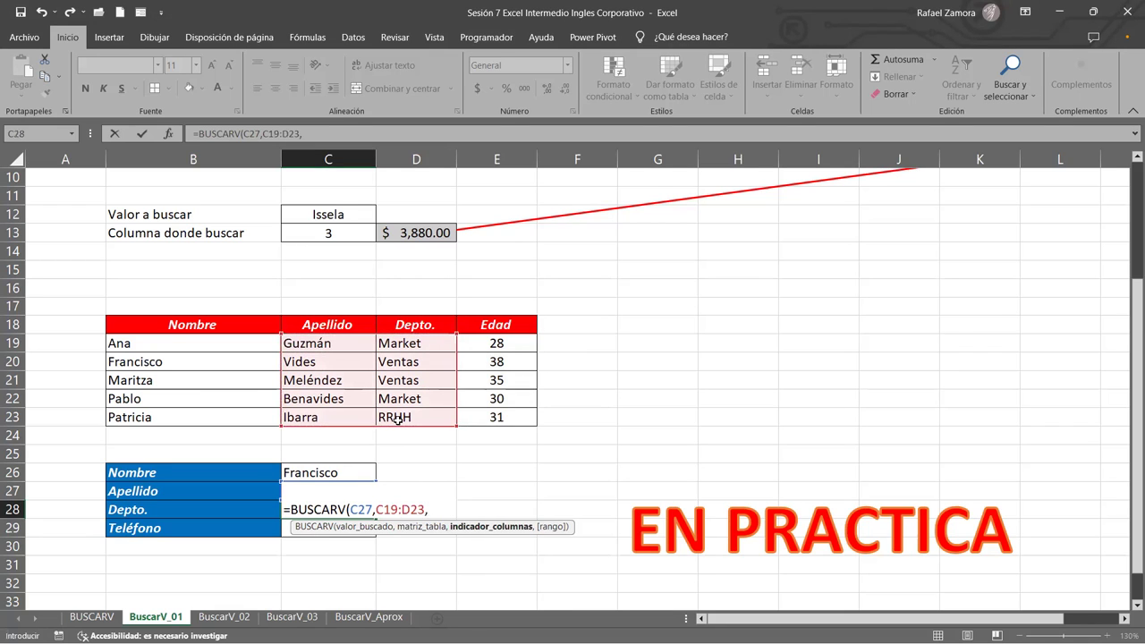
type("2")
type(",")
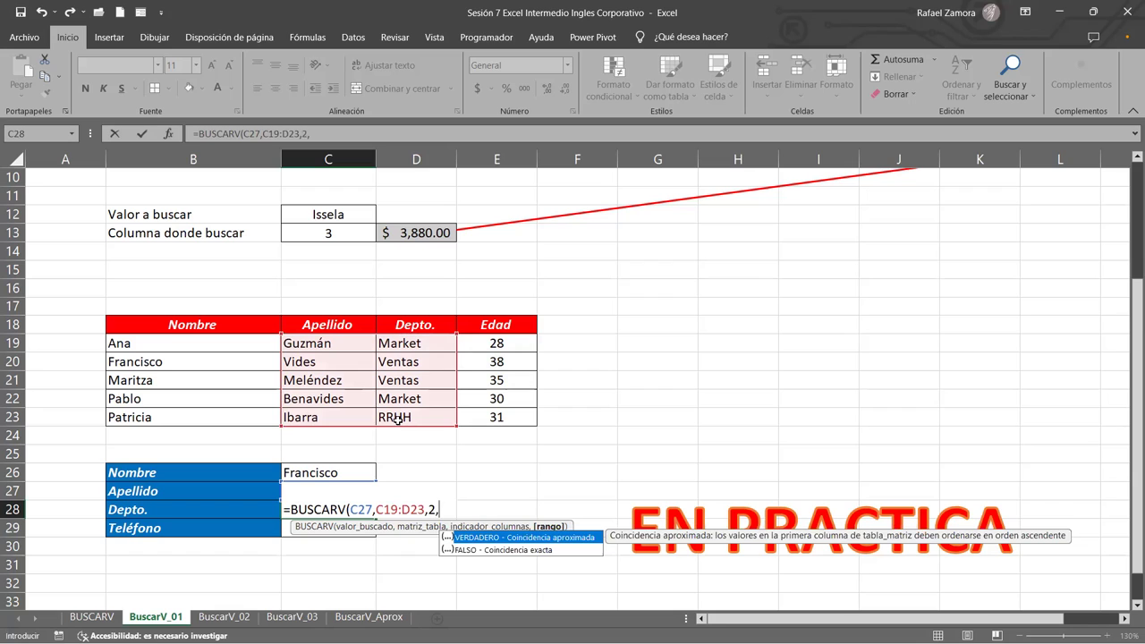
type("0")
Step: Commit the Depto. formula, which shows Ventas, and recheck the Apellido lookup formula
key("Return")
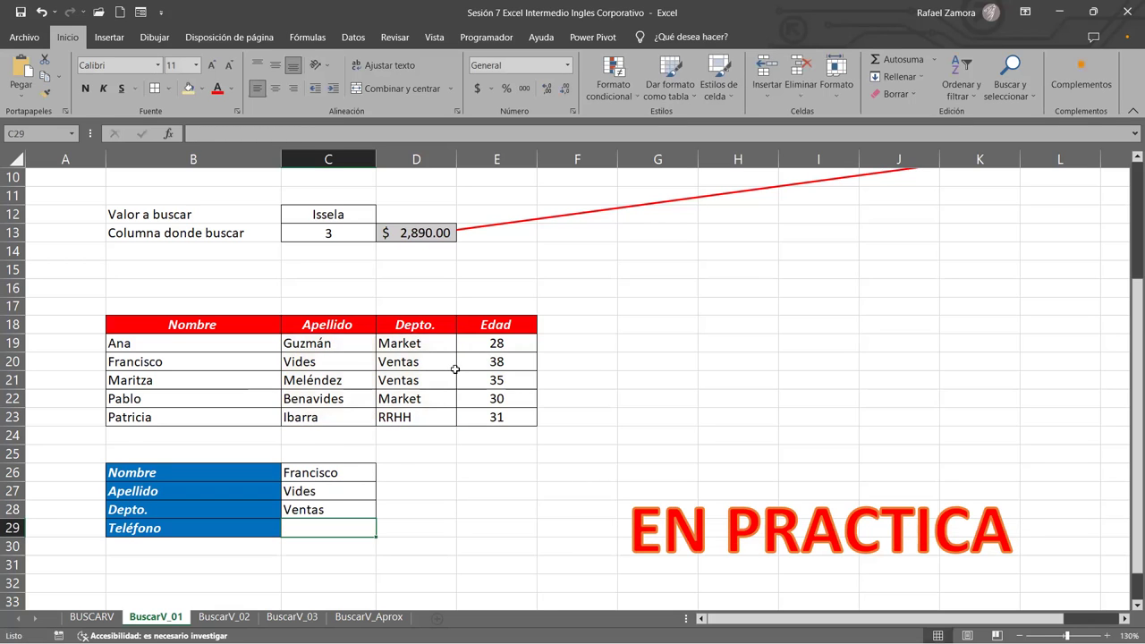
left_click(345, 489)
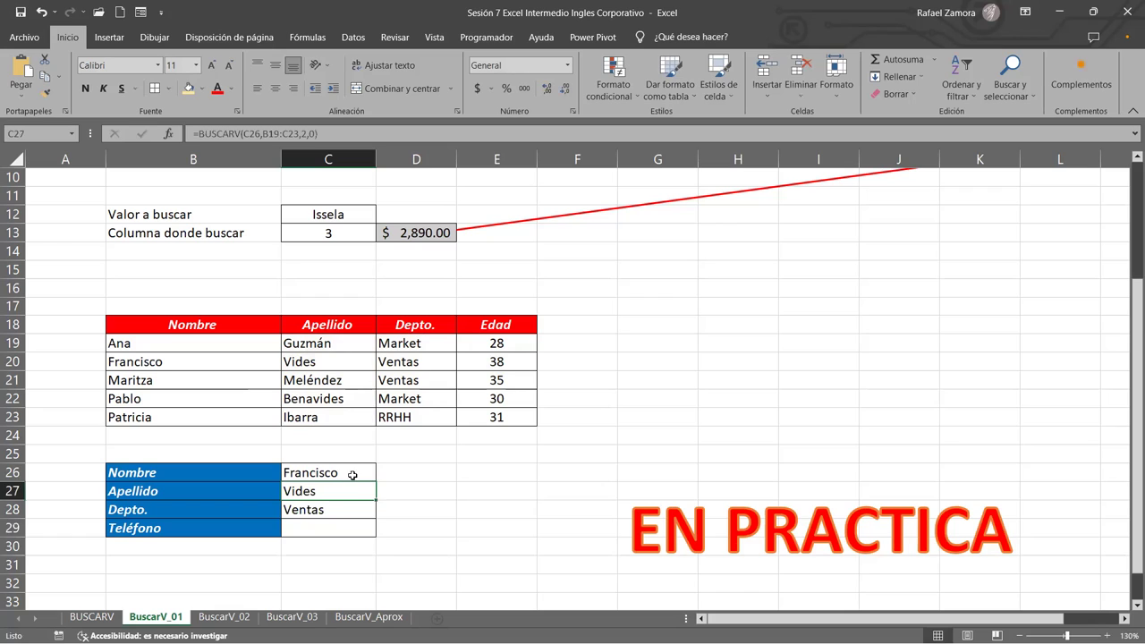
left_click(352, 475)
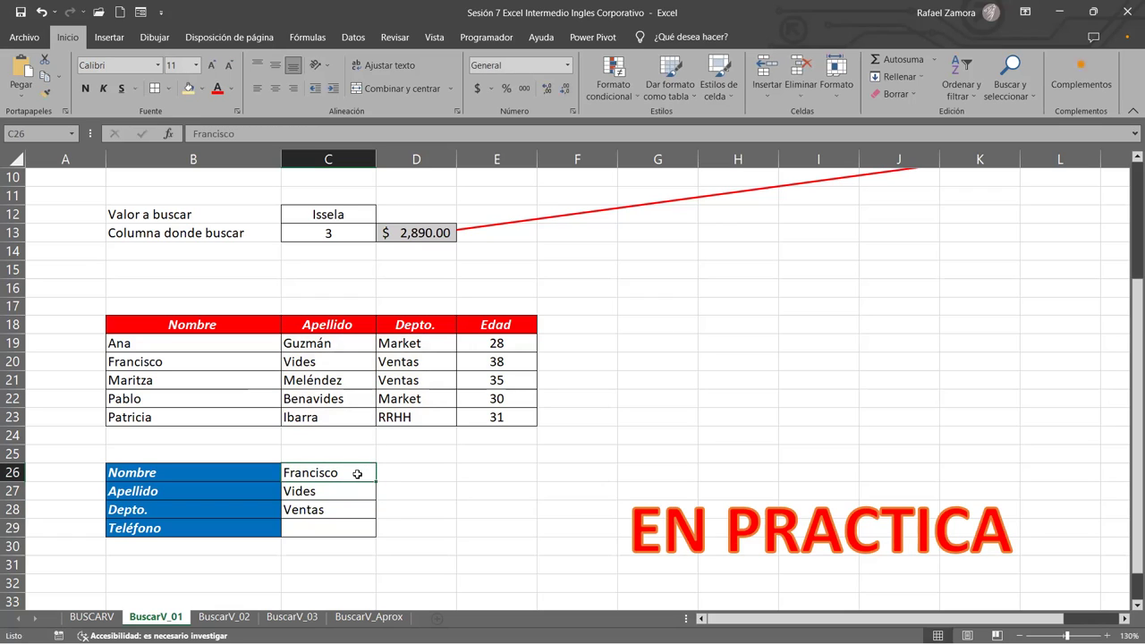
left_click(338, 492)
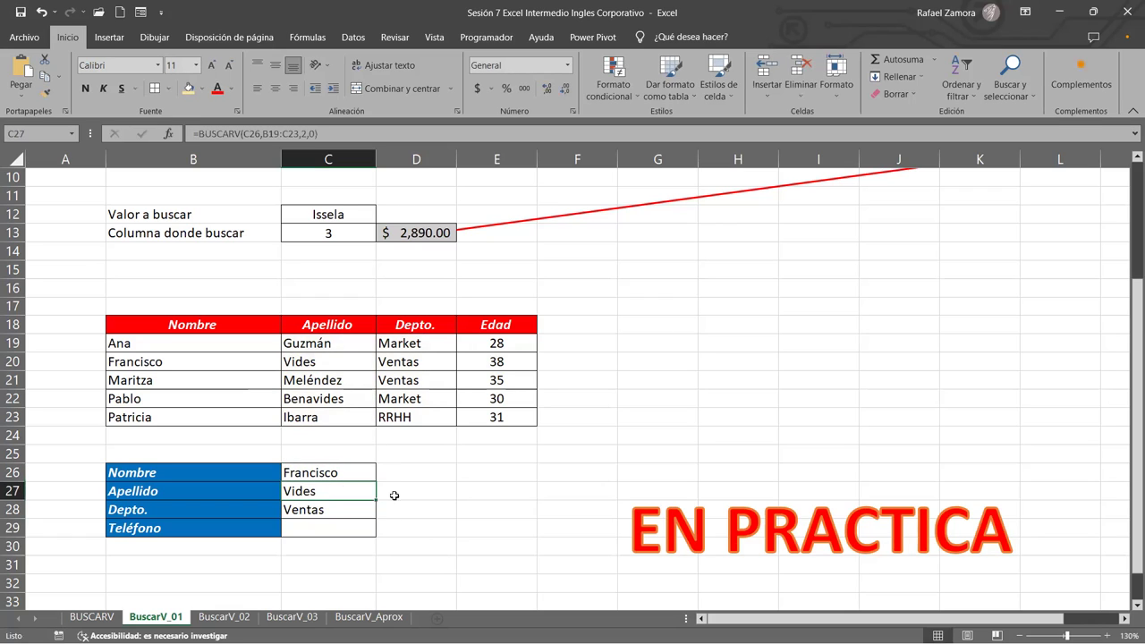
Step: Try Ana, Maritza, Pablo and Patricia in C26, ending with Ibarra and RRHH
left_click(344, 471)
type("Ana")
key("ctrl+Return")
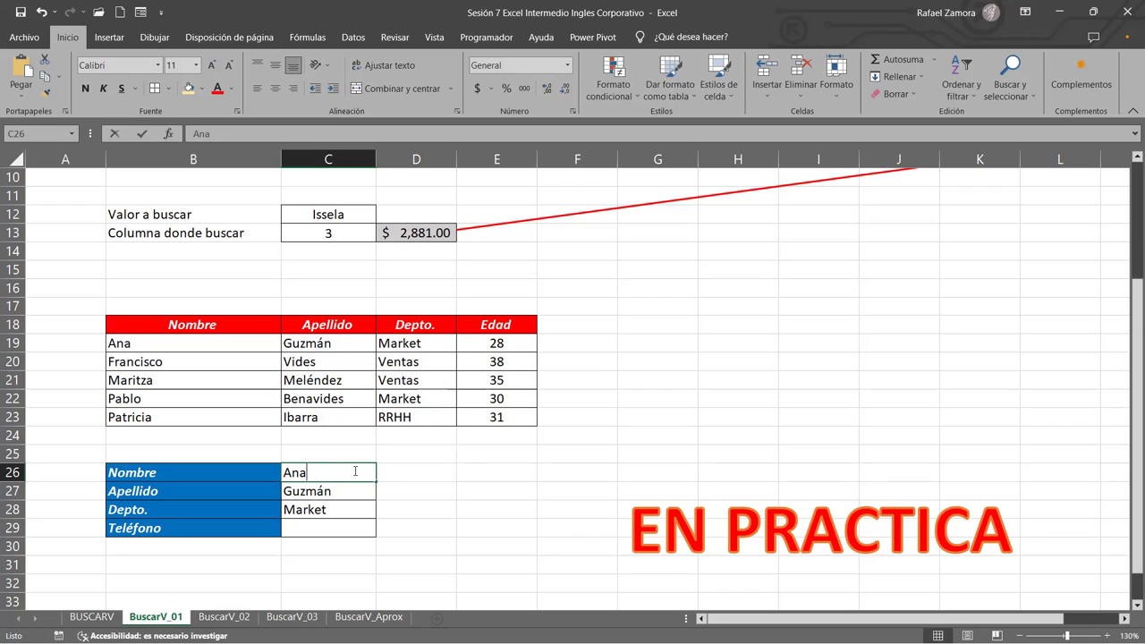
type("Maritza")
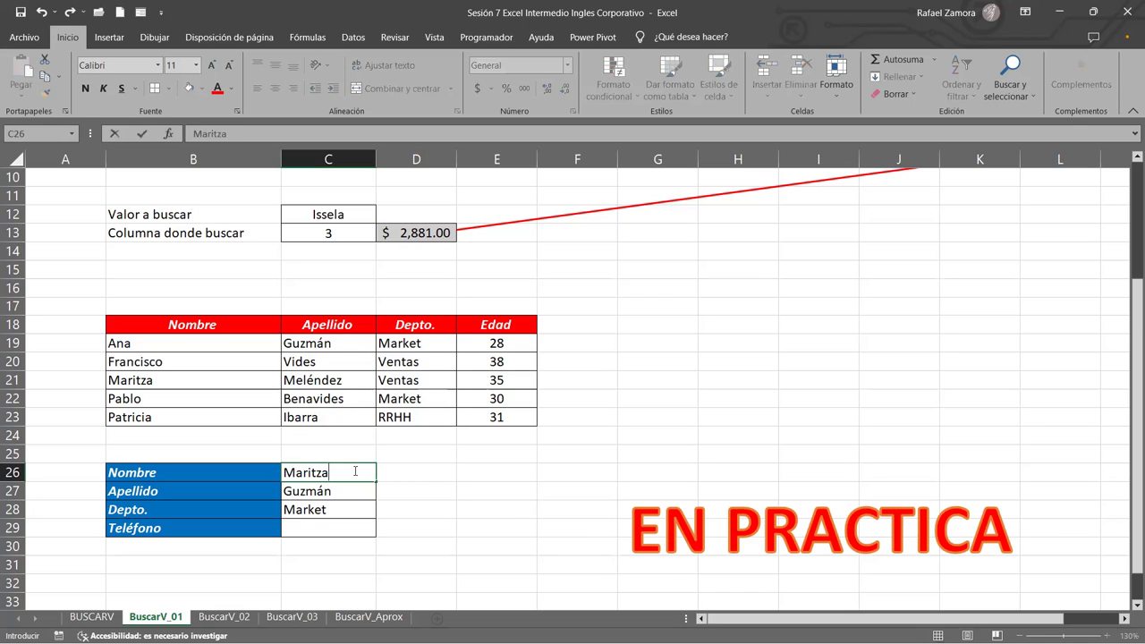
key("ctrl+Return")
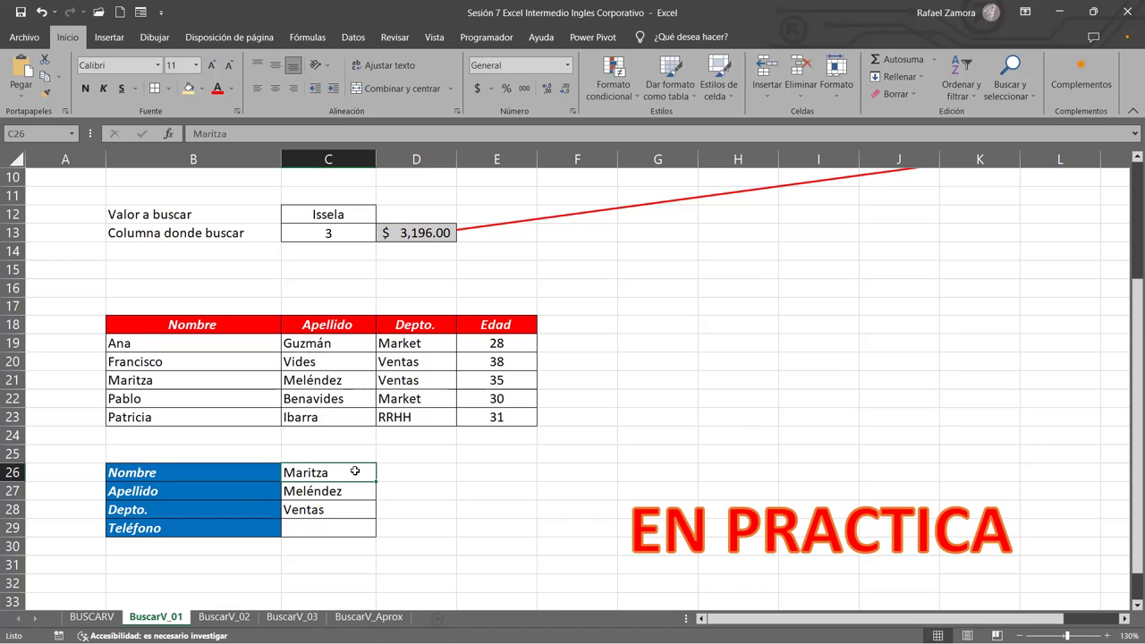
type("Pablo")
key("ctrl+Return")
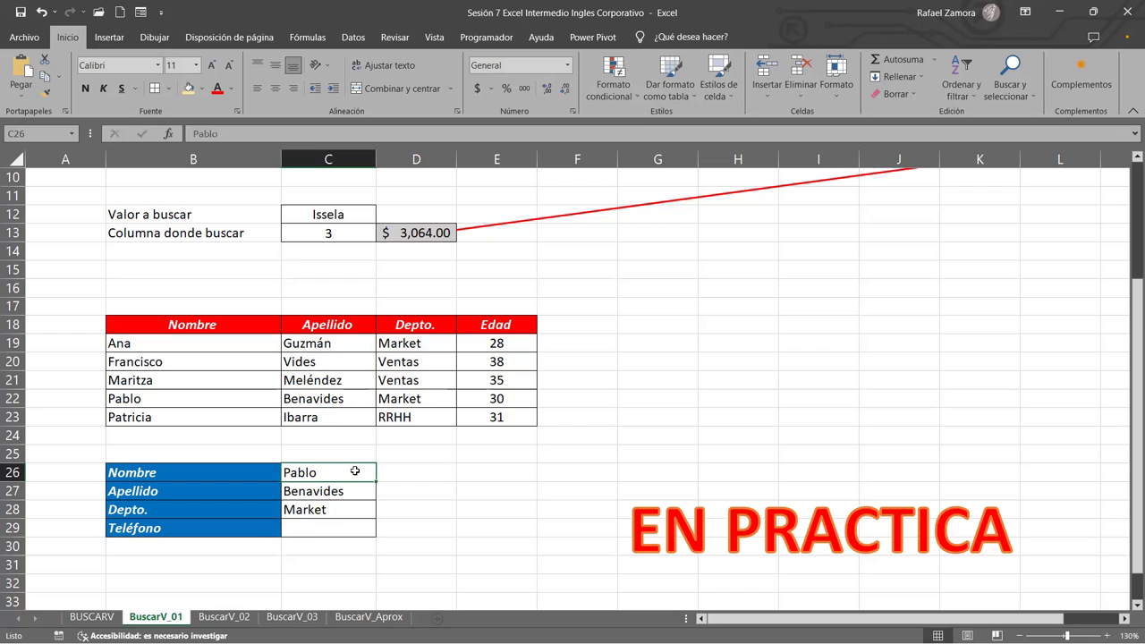
type("Patricia")
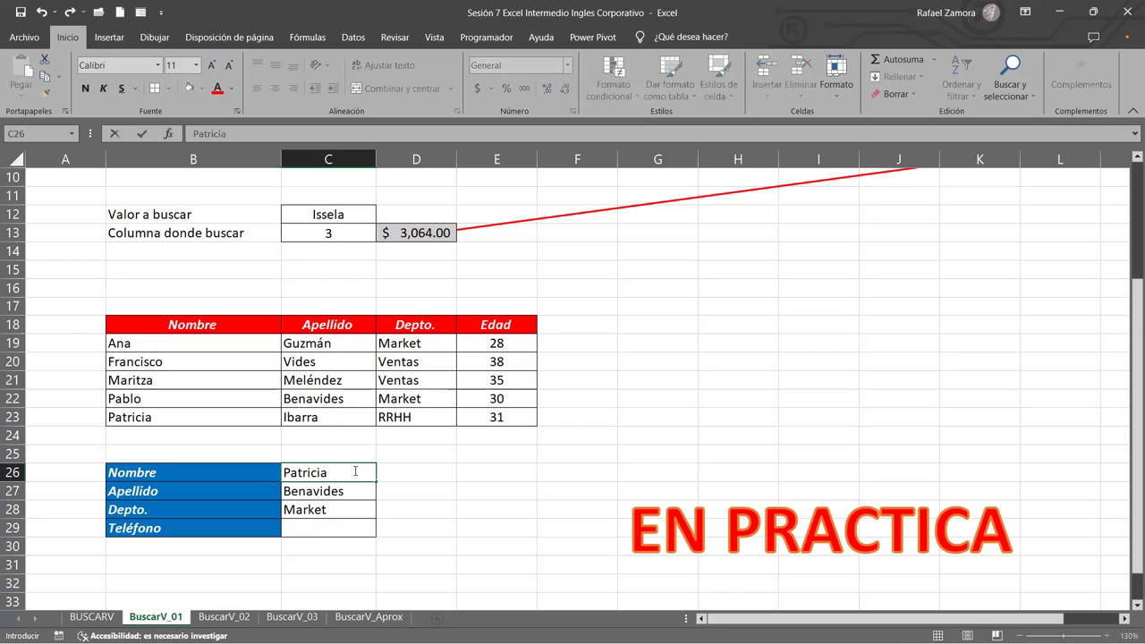
key("ctrl+Return")
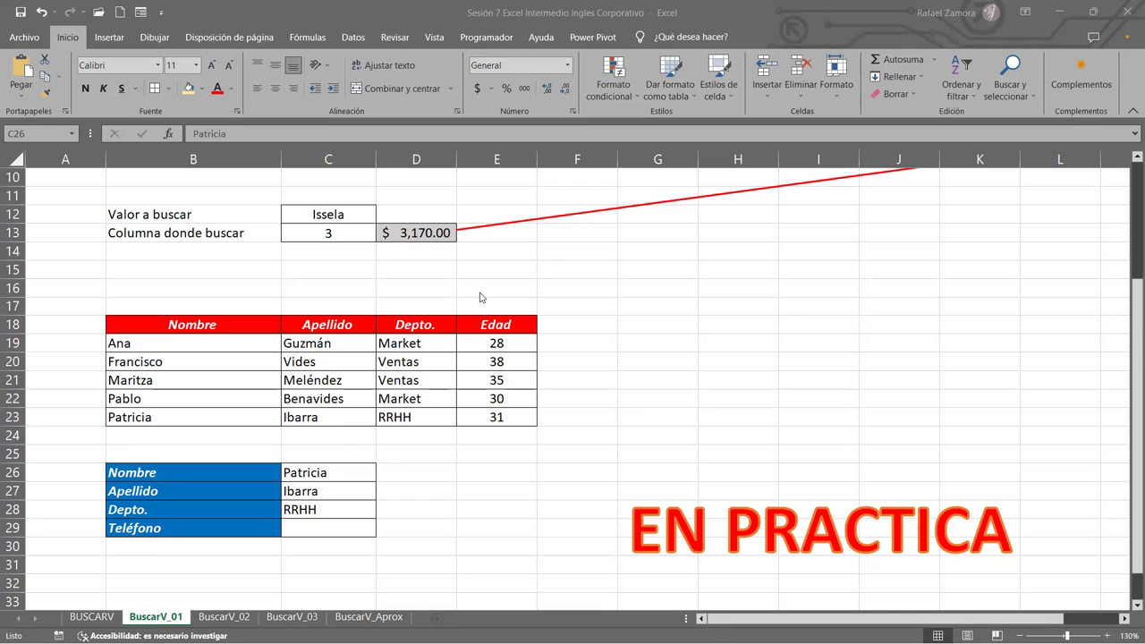
Step: Open the Depto. formula in C28 at its match-type argument
scroll(479, 293, "up", 1)
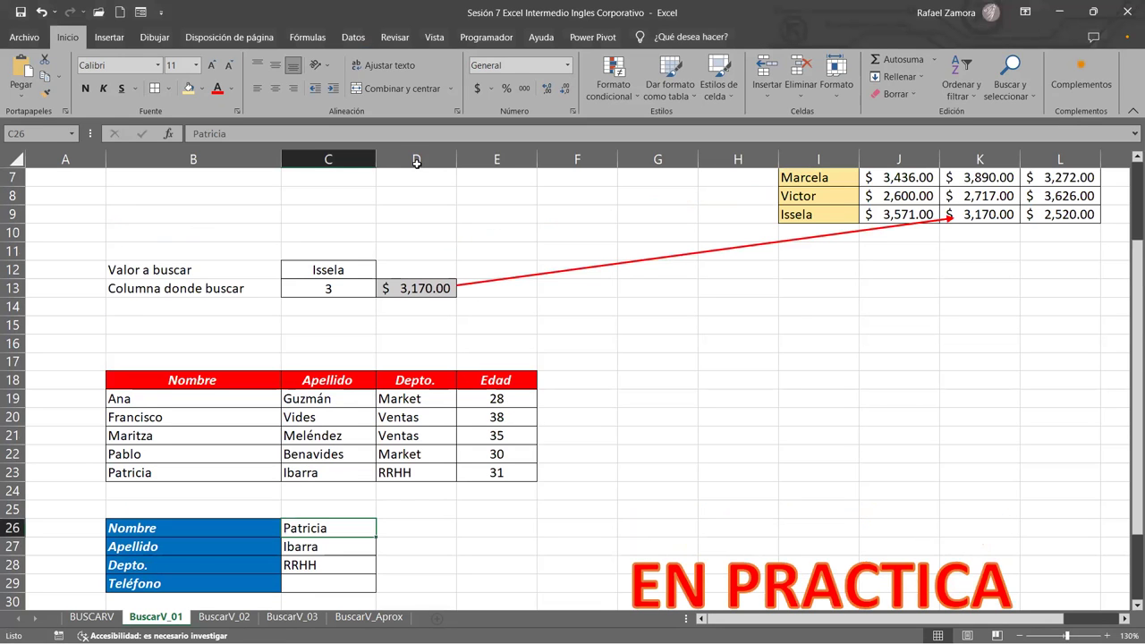
scroll(384, 411, "down", 2)
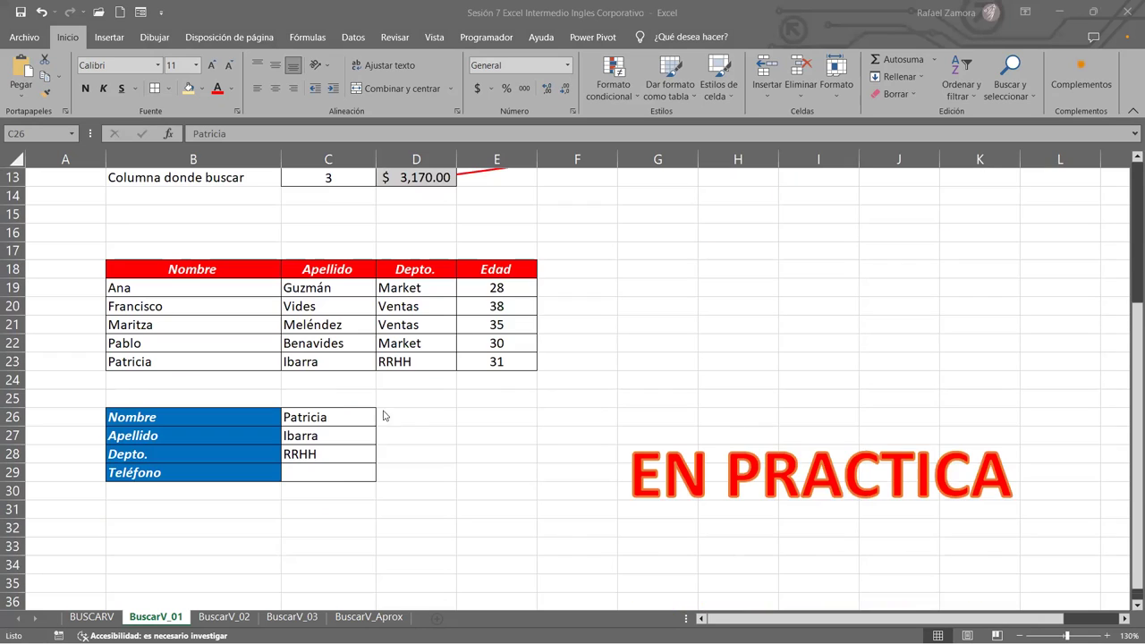
double_click(328, 453)
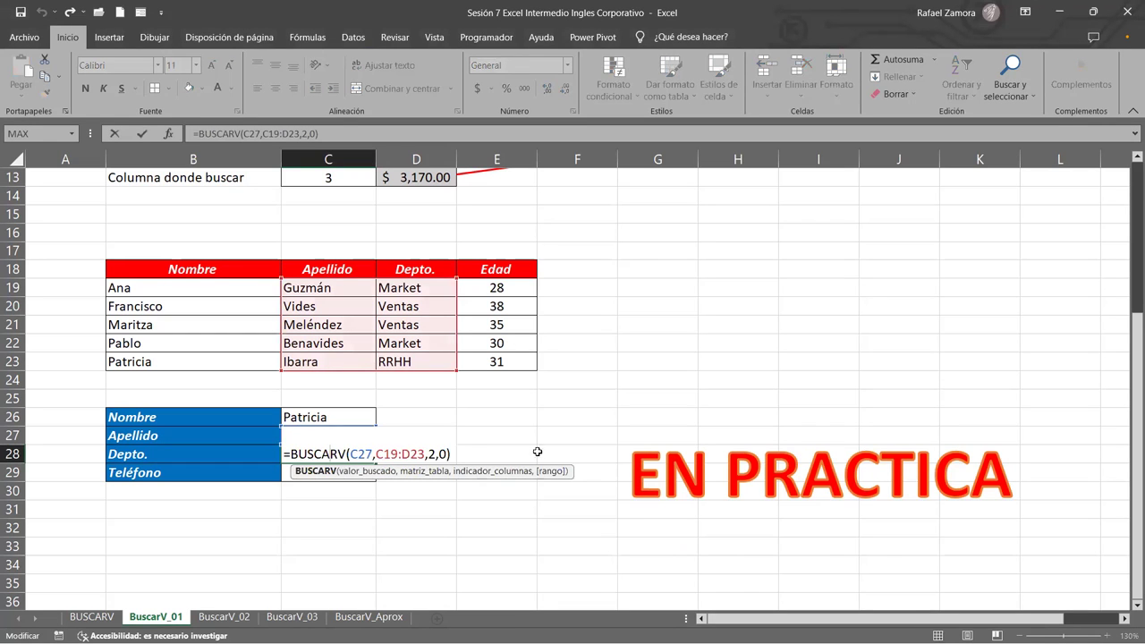
left_click(447, 453)
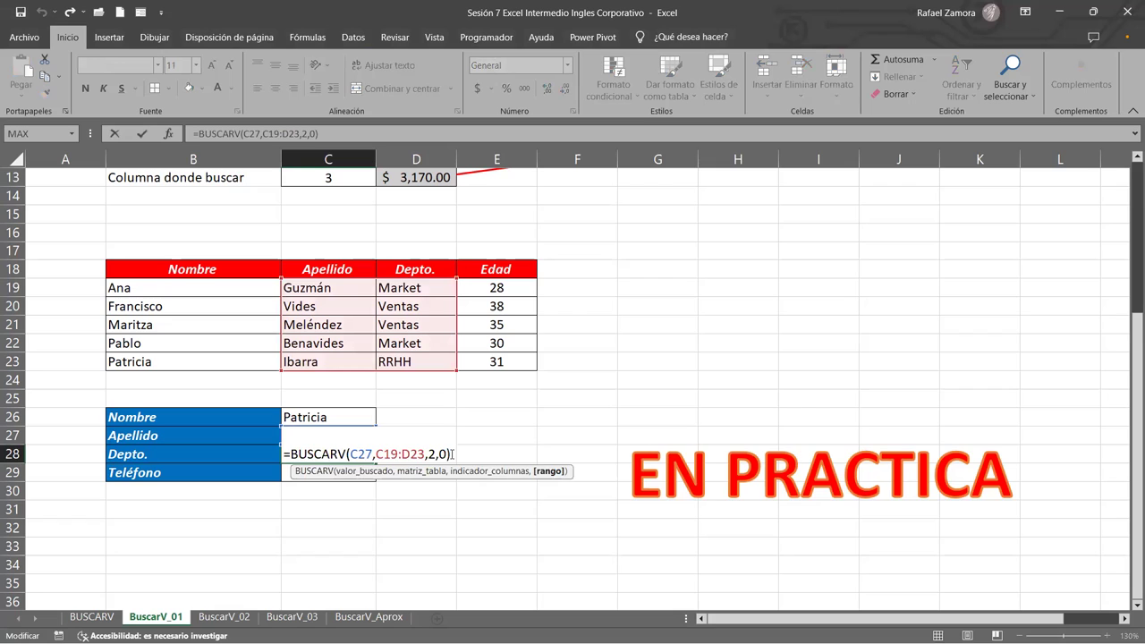
left_click(454, 453)
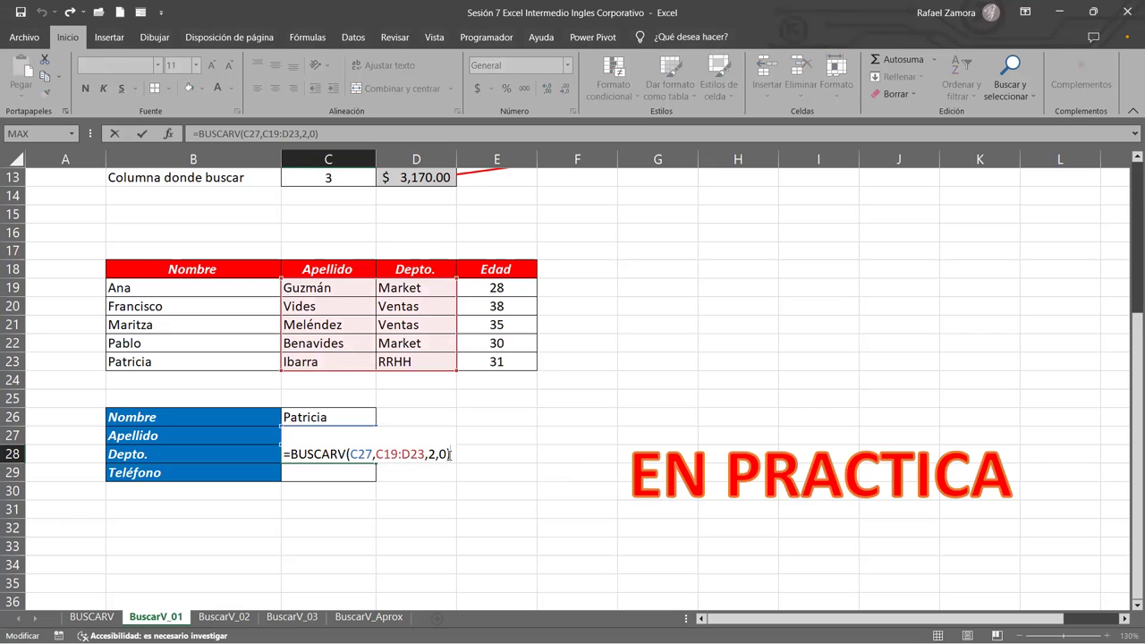
left_click(445, 453)
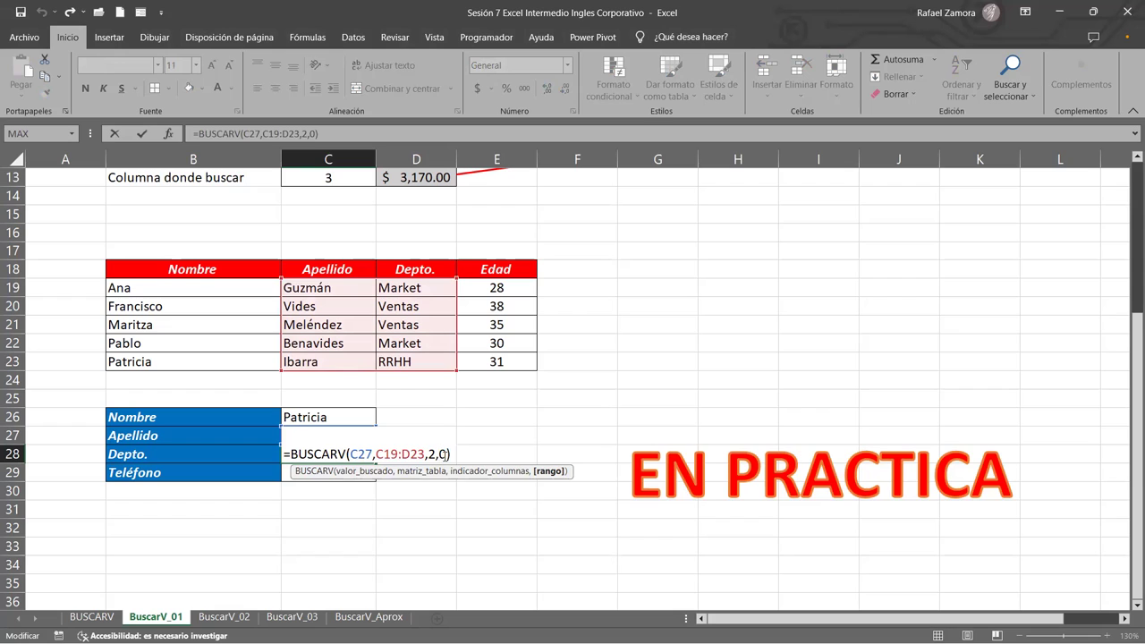
Step: Remove the match-type 0, view the VERDADERO/FALSO options, and restore 0
key("BackSpace")
type("falso")
key("BackSpace")
key("BackSpace")
key("BackSpace")
key("BackSpace")
key("BackSpace")
key("BackSpace")
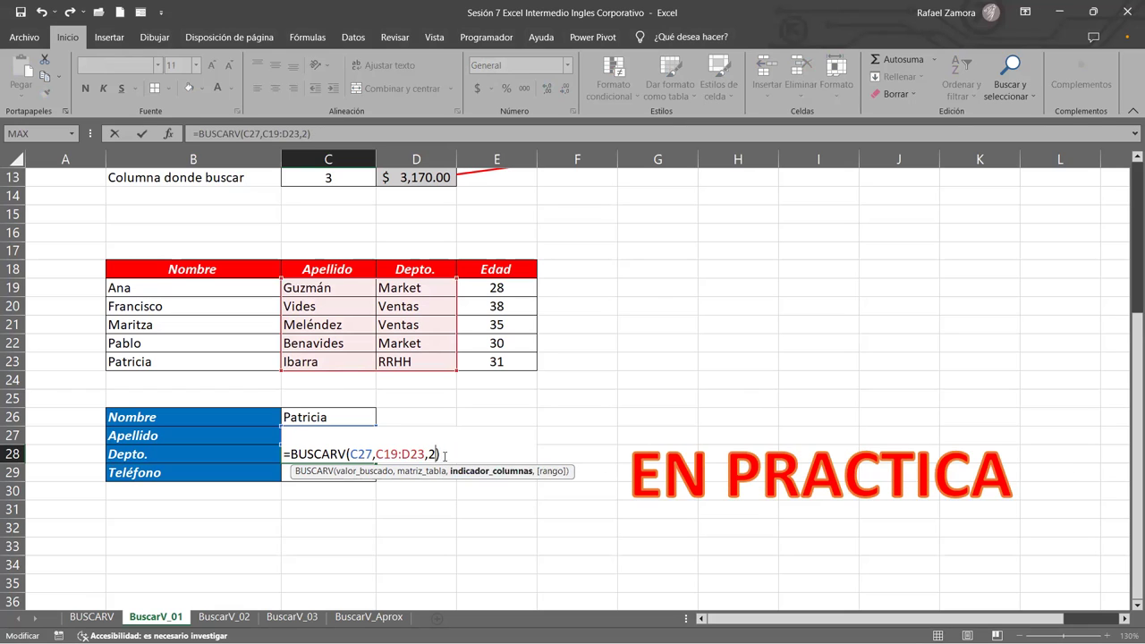
type(",")
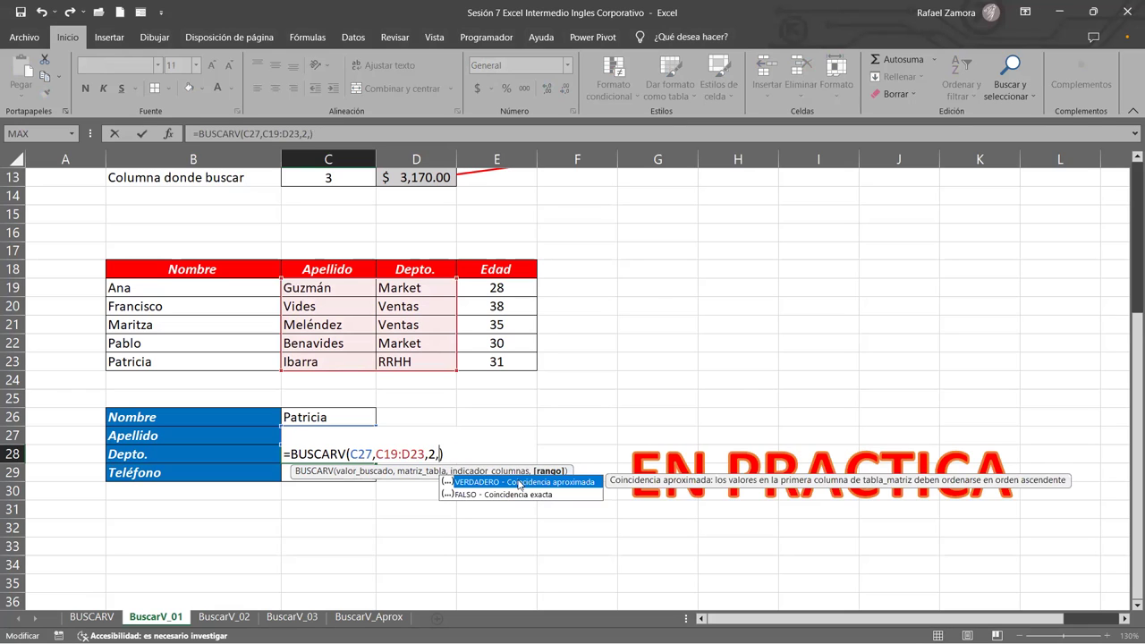
double_click(464, 492)
key("ctrl+z")
type("0")
Step: Commit the C28 Depto. lookup formula so it shows RRHH, then re-inspect it without changes
key("Return")
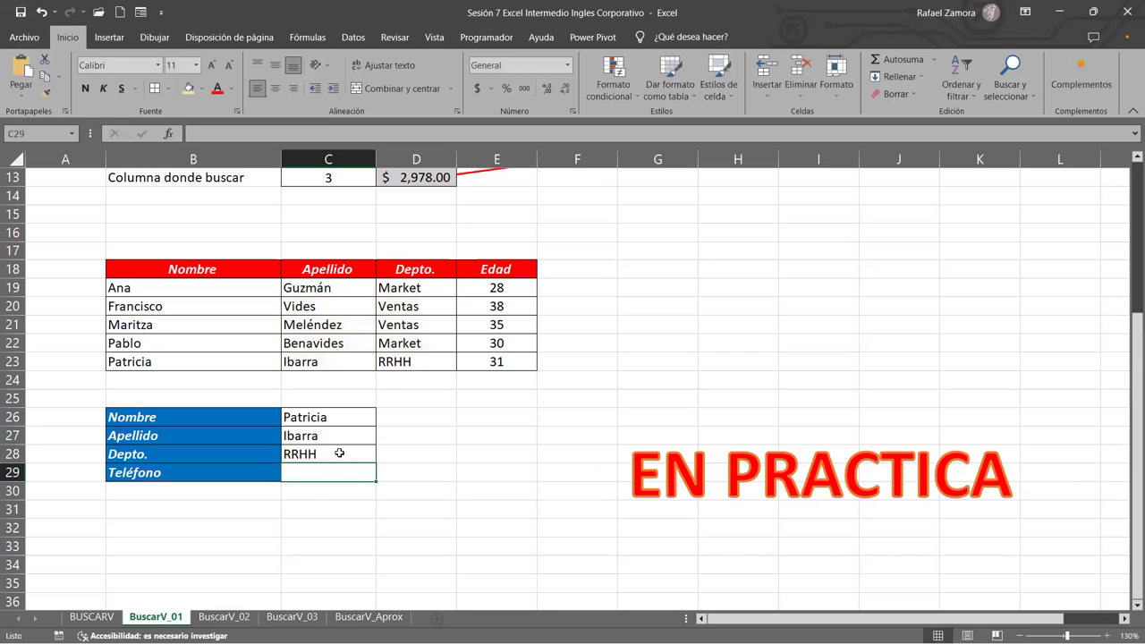
double_click(339, 453)
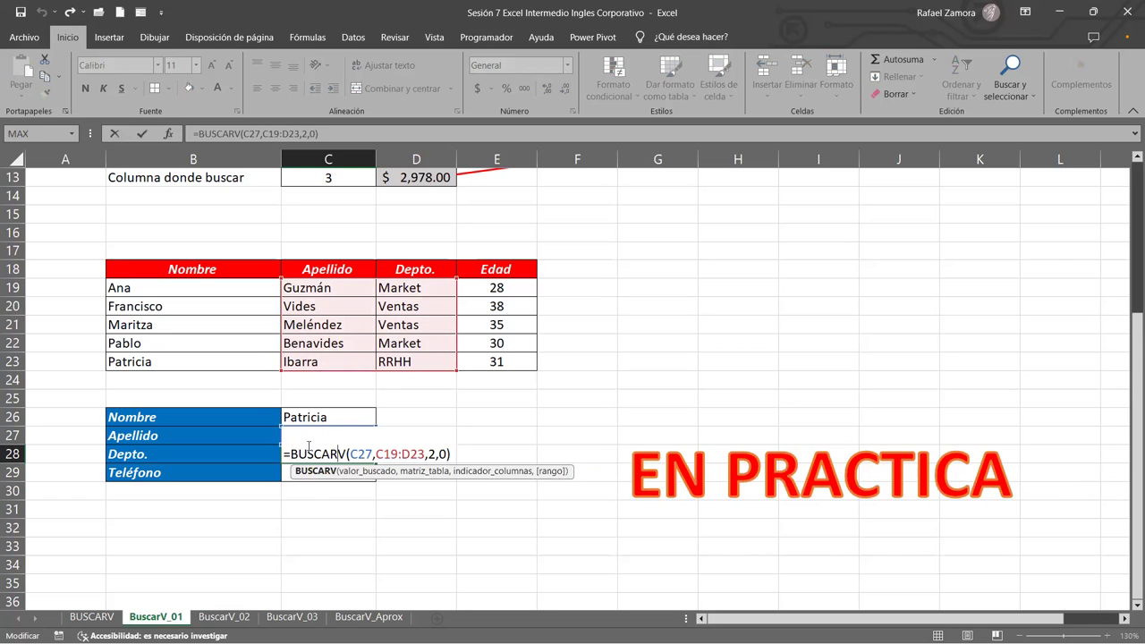
key("Escape")
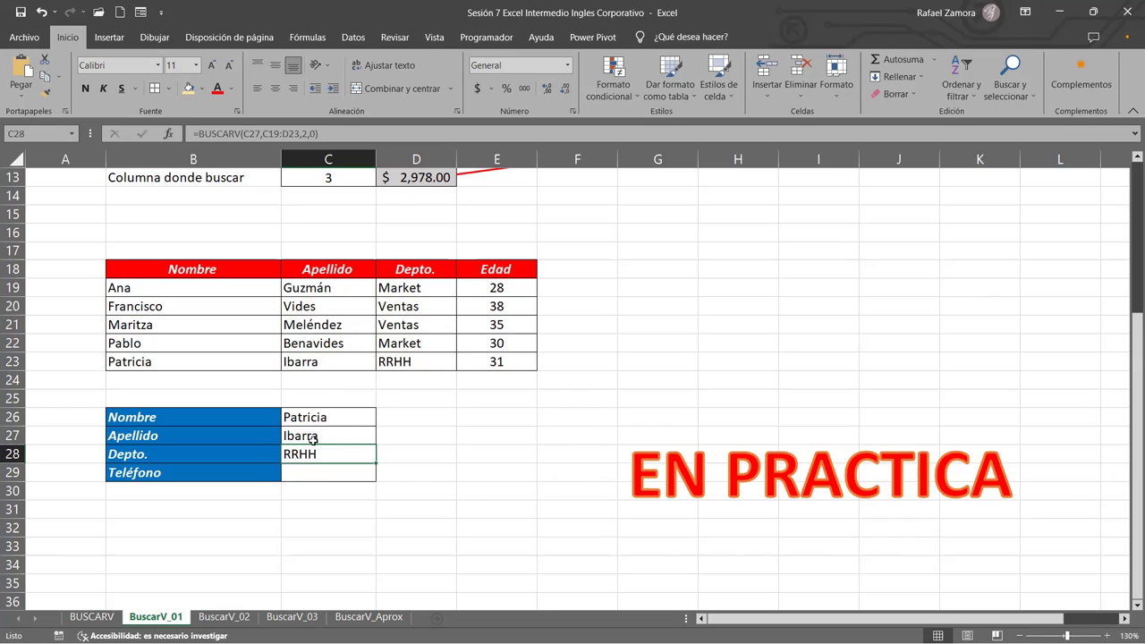
Step: Highlight the surname range C19:C23 (Guzmán through Ibarra), then clear the selection at D28
left_click(341, 289)
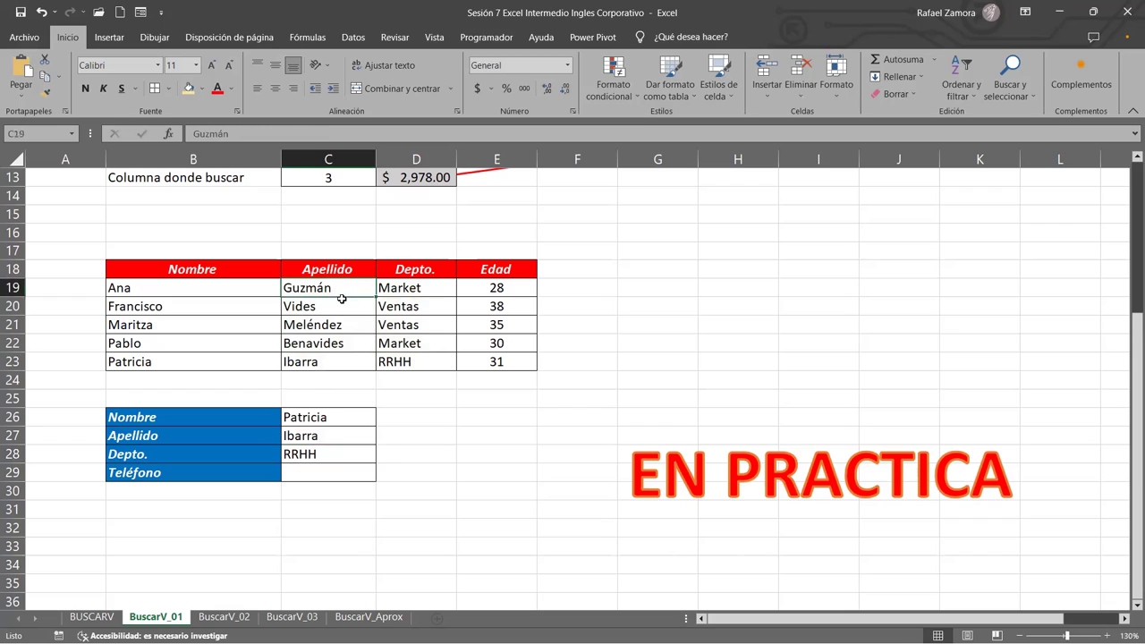
left_click_drag(341, 299, 344, 361)
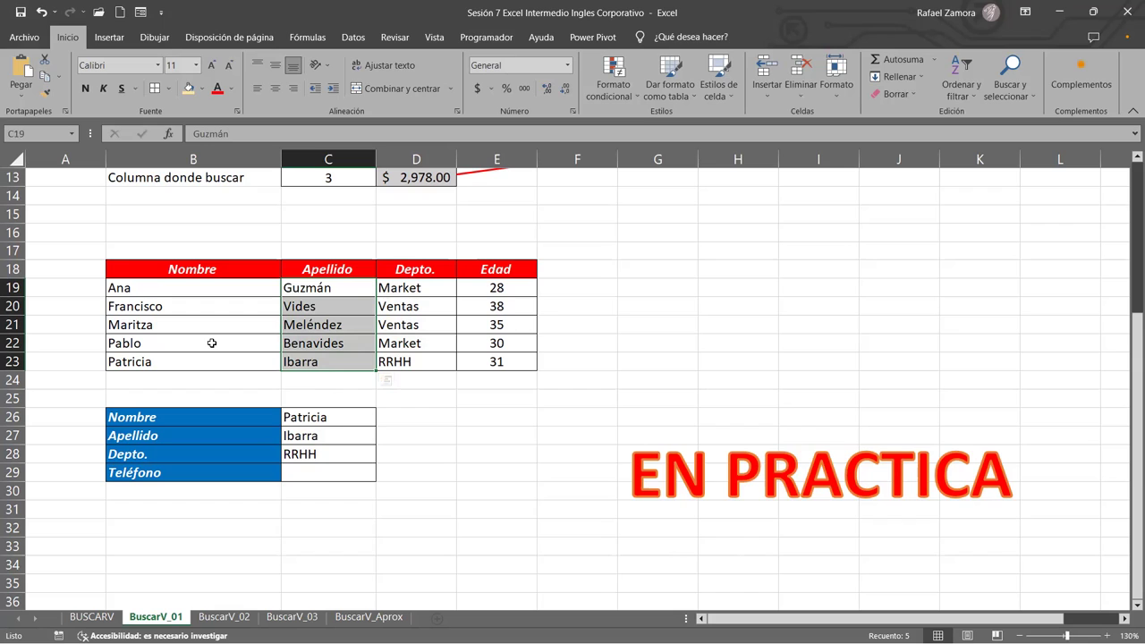
left_click(433, 465)
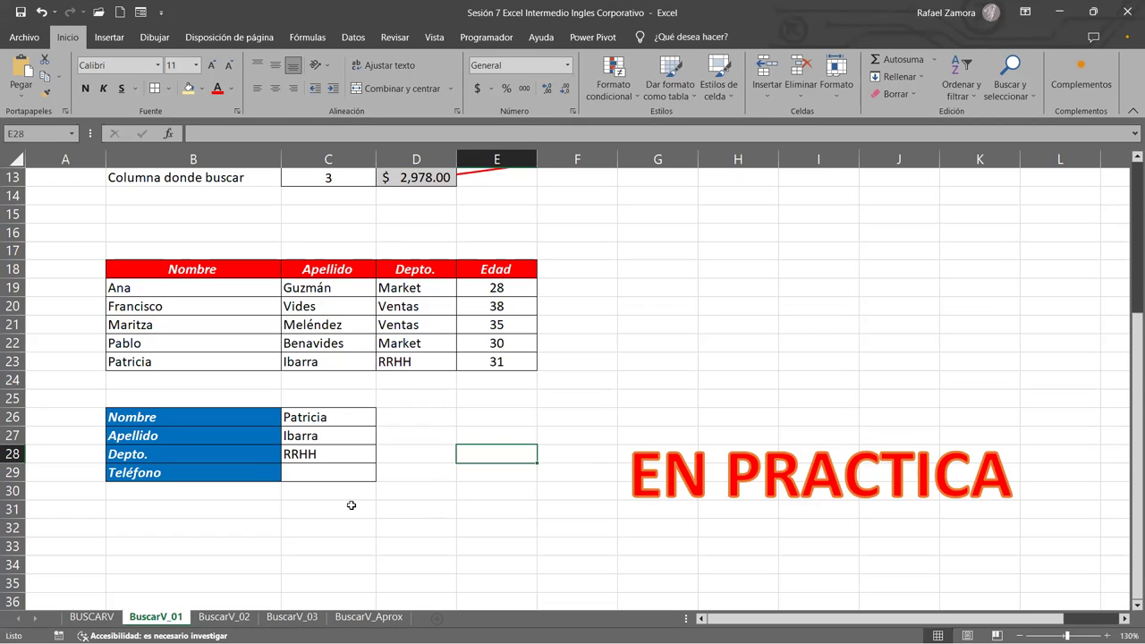
Step: Begin =BUSCARV(C26, in Teléfono cell C29, using the Nombre cell as lookup value
left_click(324, 472)
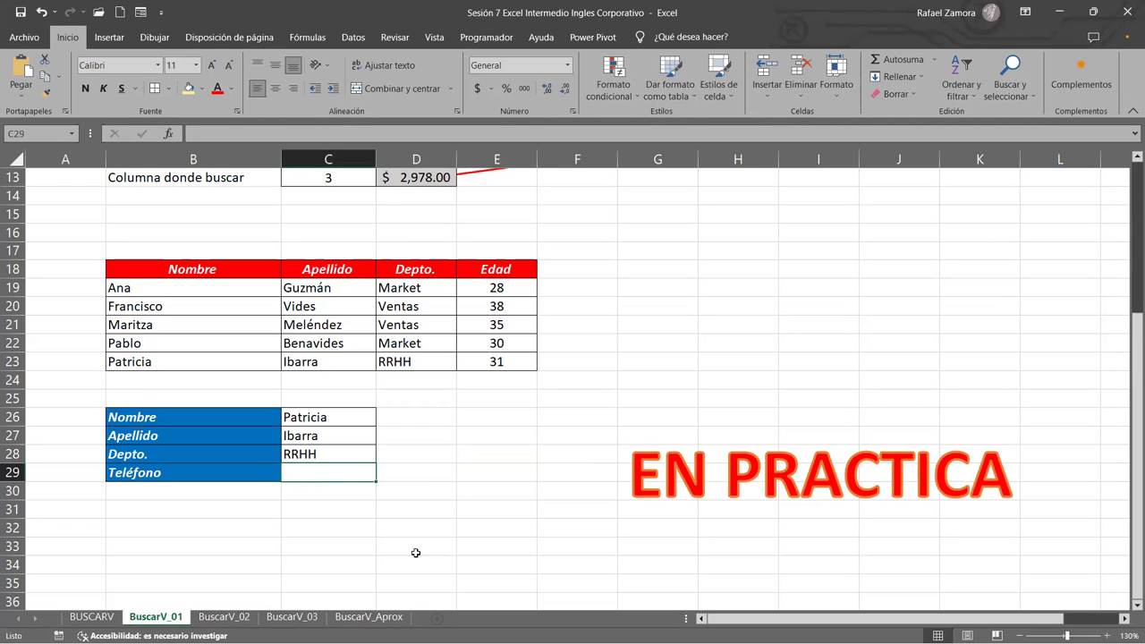
type("=")
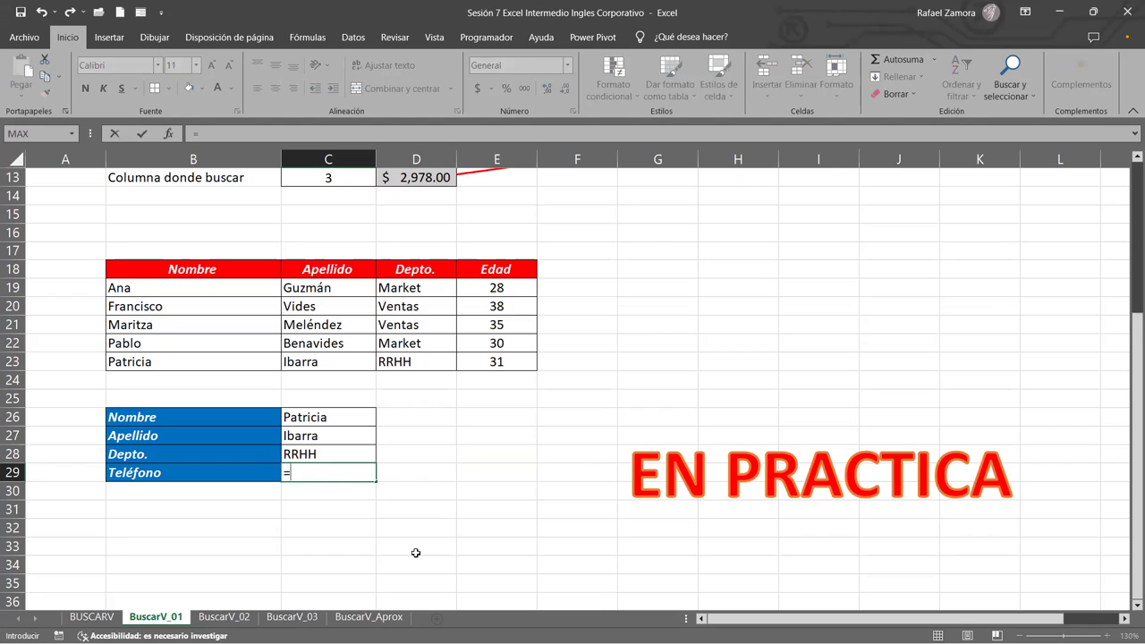
type("buscar")
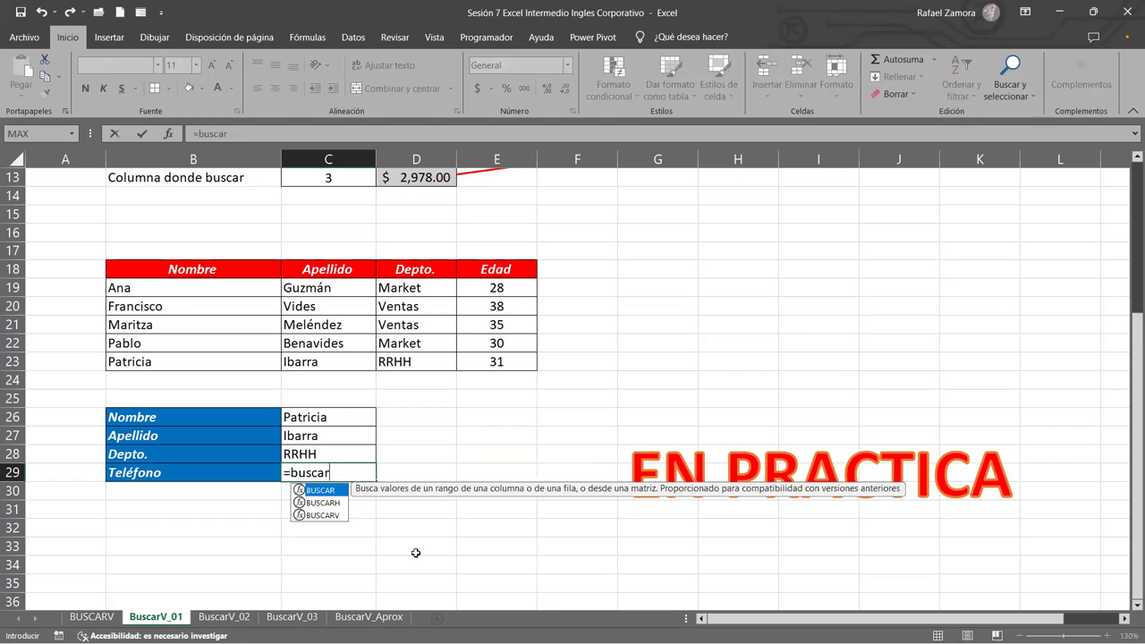
type("v")
key("Tab")
left_click(332, 416)
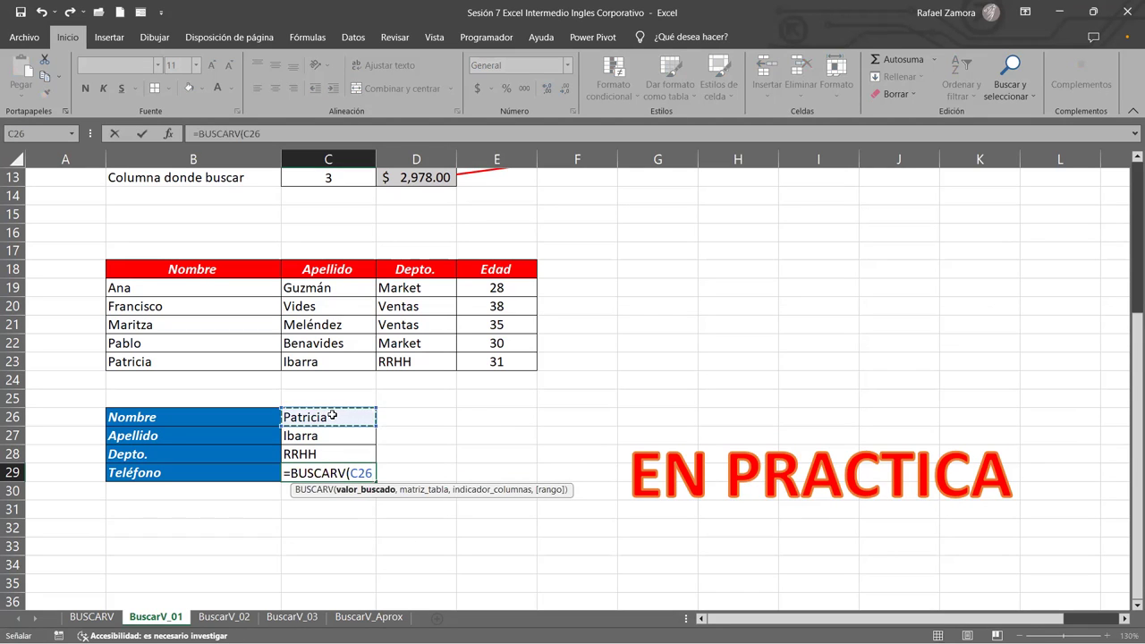
type(",")
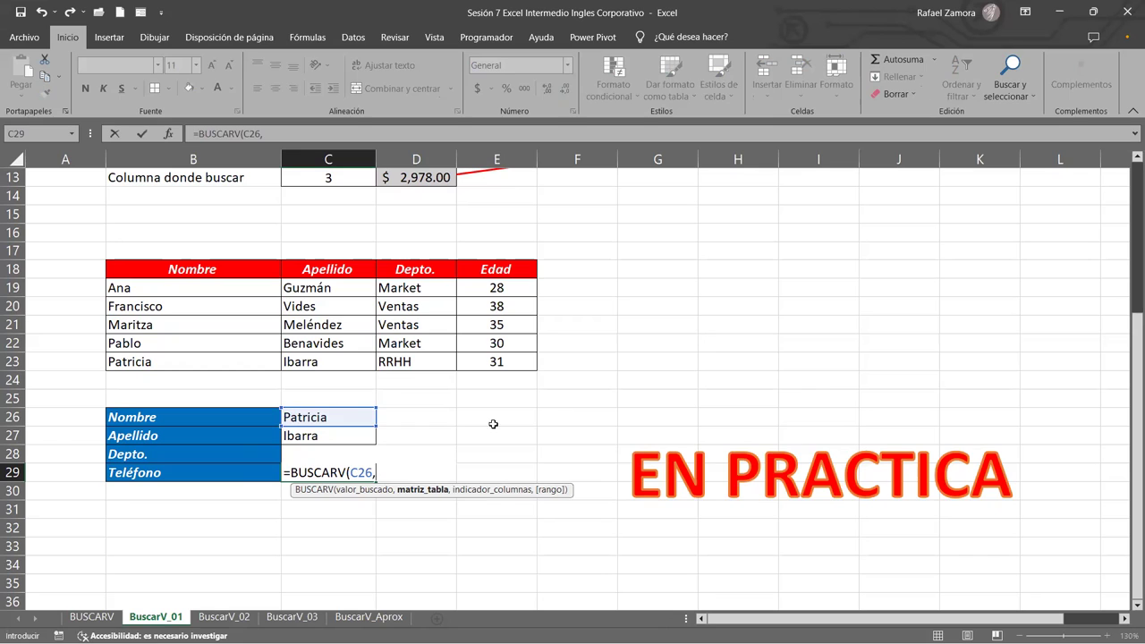
Step: Cancel the unfinished formula and relabel the Teléfono row in B29 as Edad
key("Escape")
left_click(239, 473)
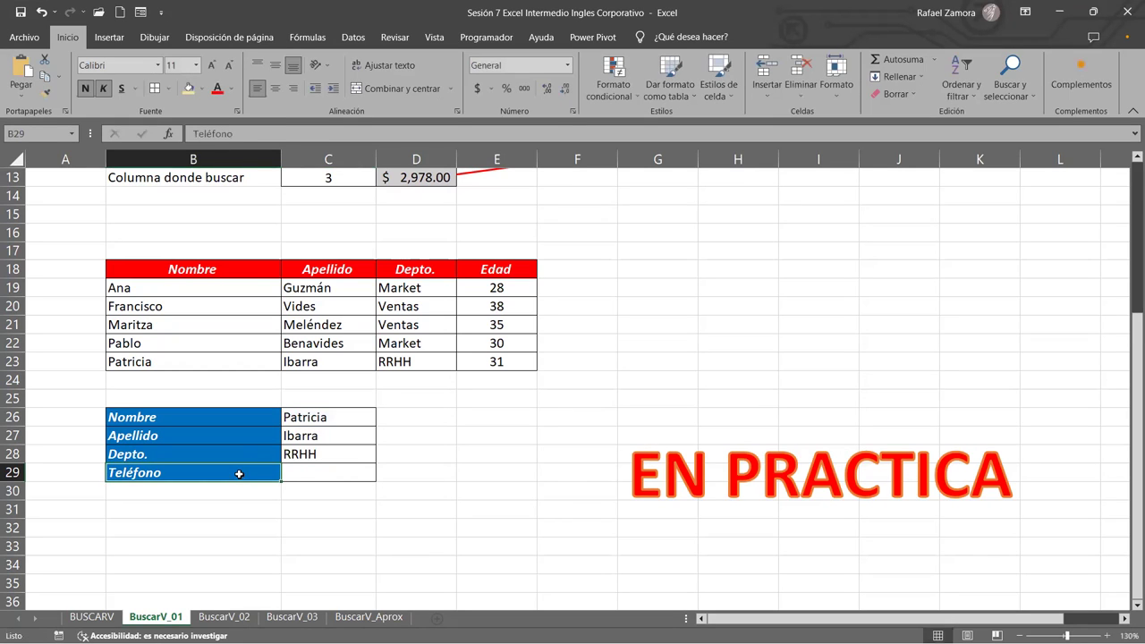
type("Edad")
key("Return")
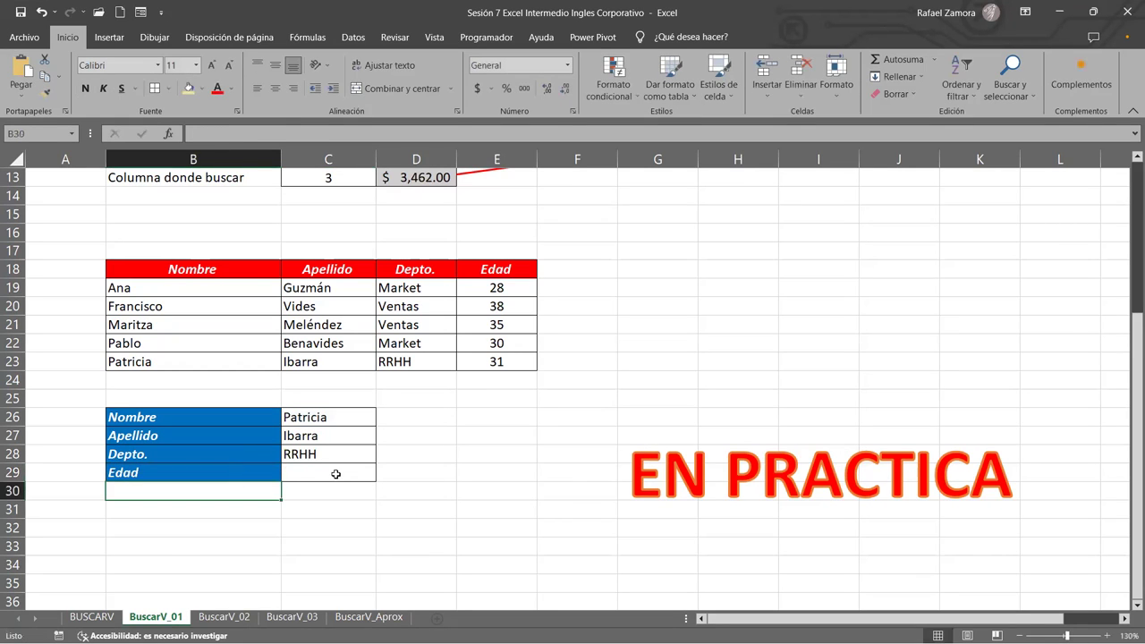
Step: Start C29's age lookup as =BUSCARV(C26, with the table range beginning at B19
left_click(336, 474)
type("=")
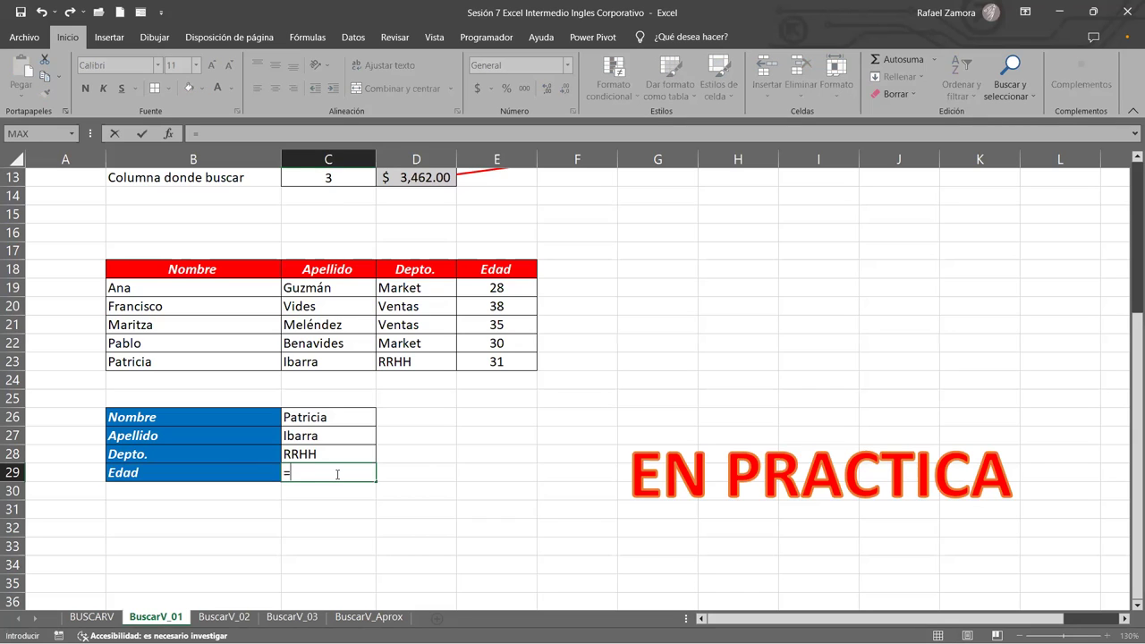
type("buscar")
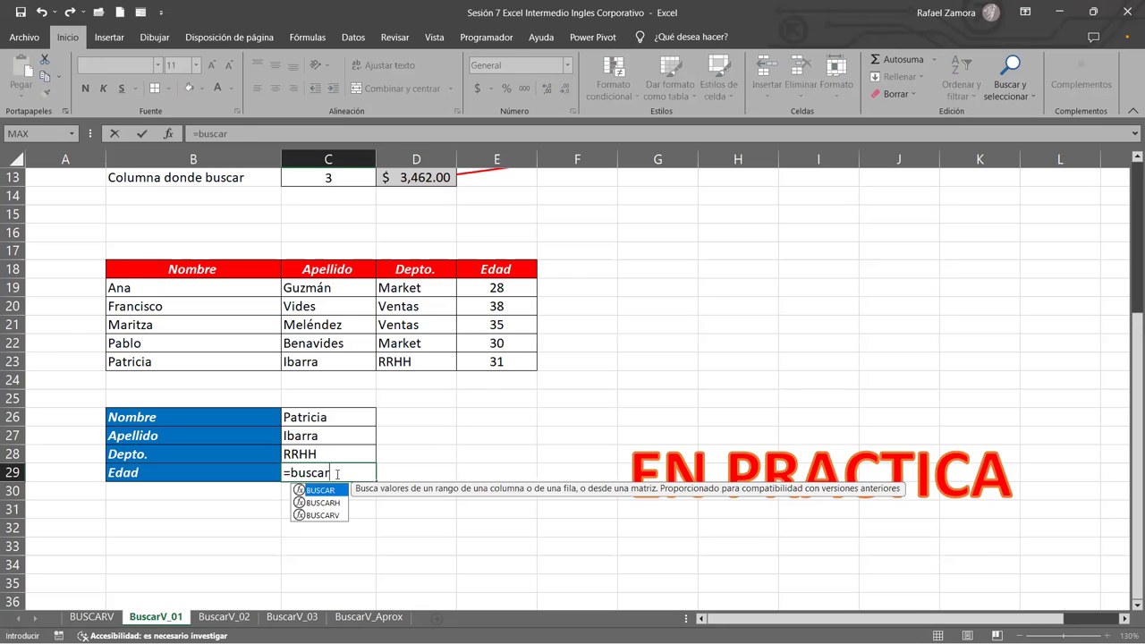
type("v")
key("Tab")
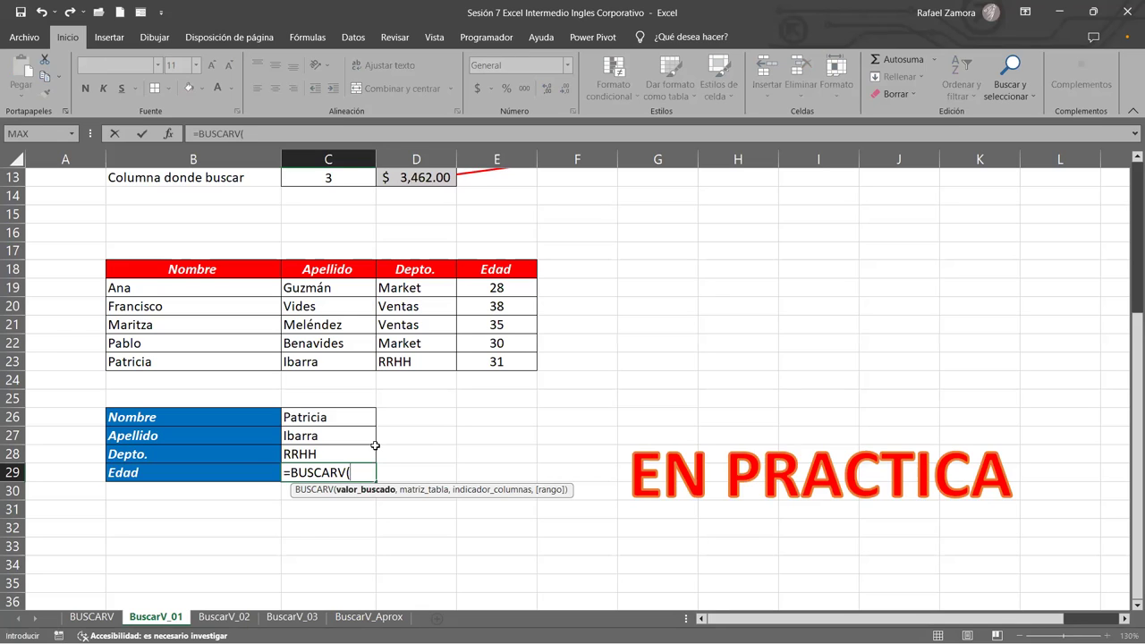
left_click(333, 418)
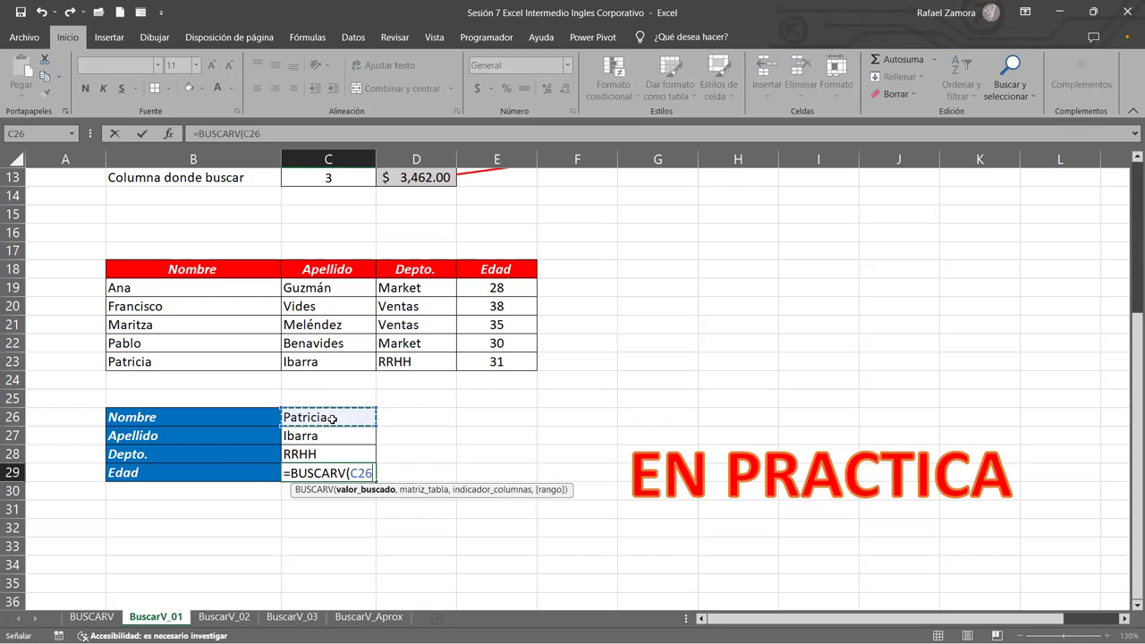
type(",")
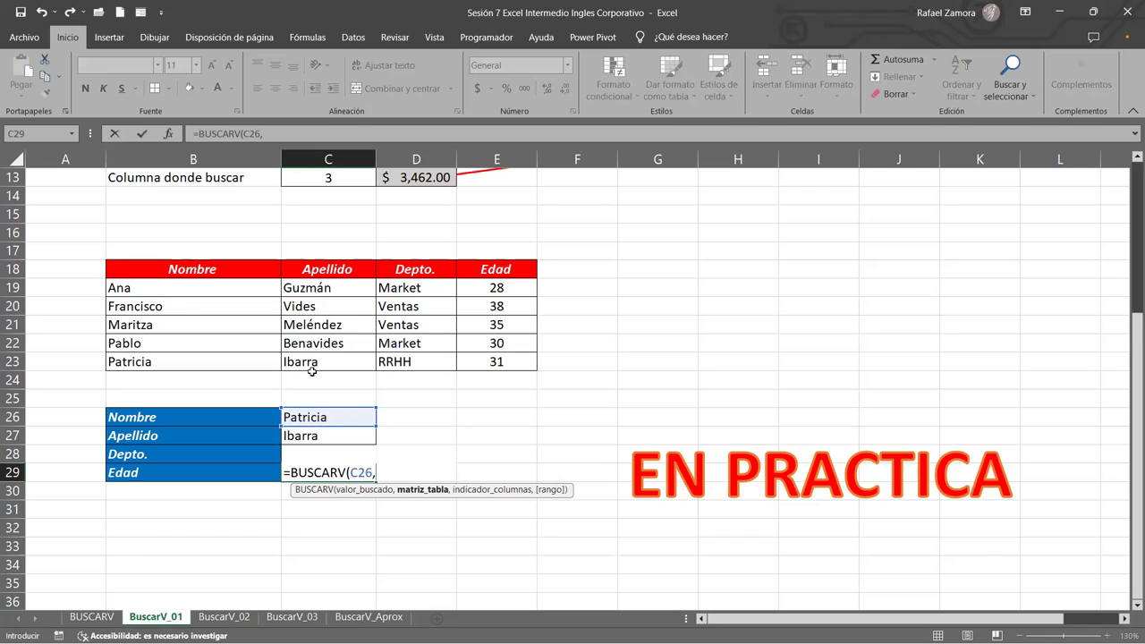
left_click(313, 376)
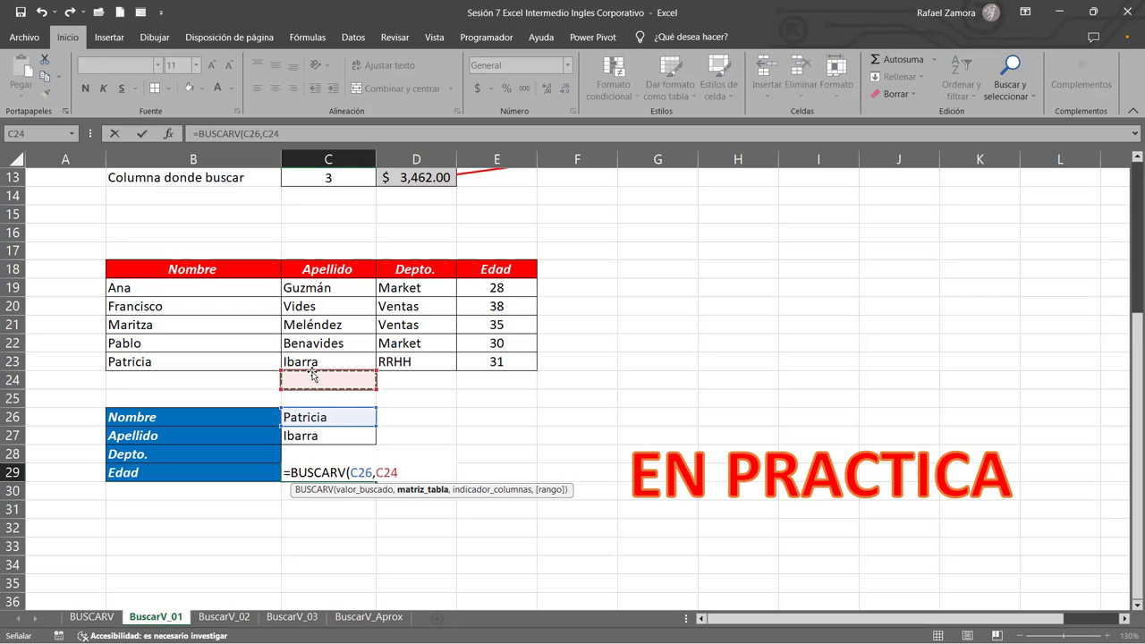
left_click(197, 288)
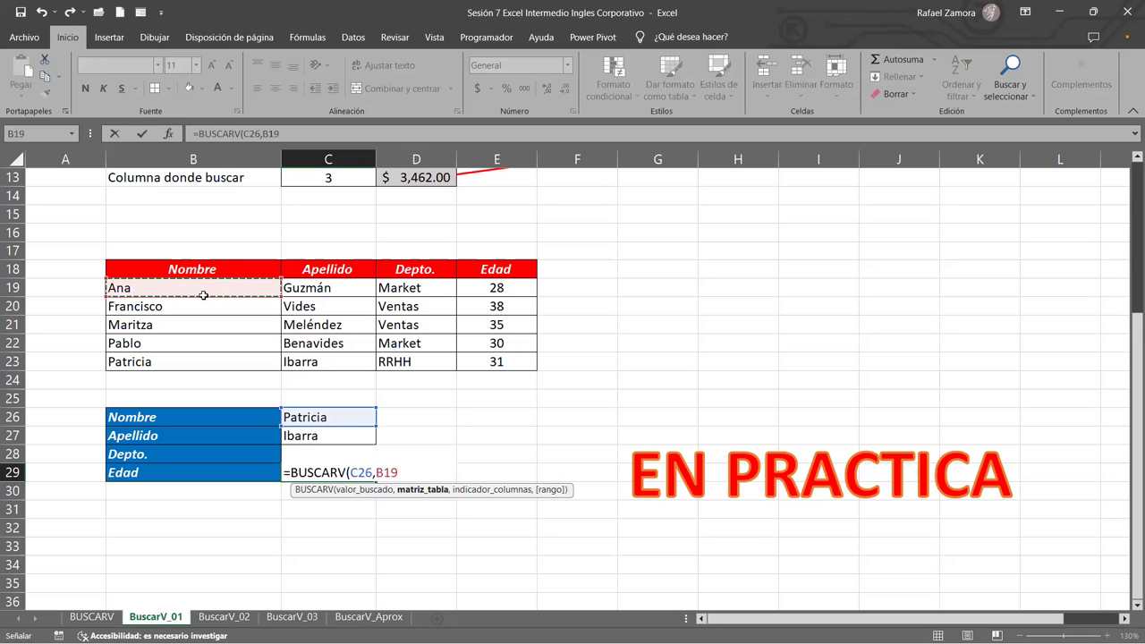
Step: Complete C29 as =BUSCARV(C26,B19:E23,4,FALSO), so it returns the age 31
left_click_drag(475, 358, 474, 358)
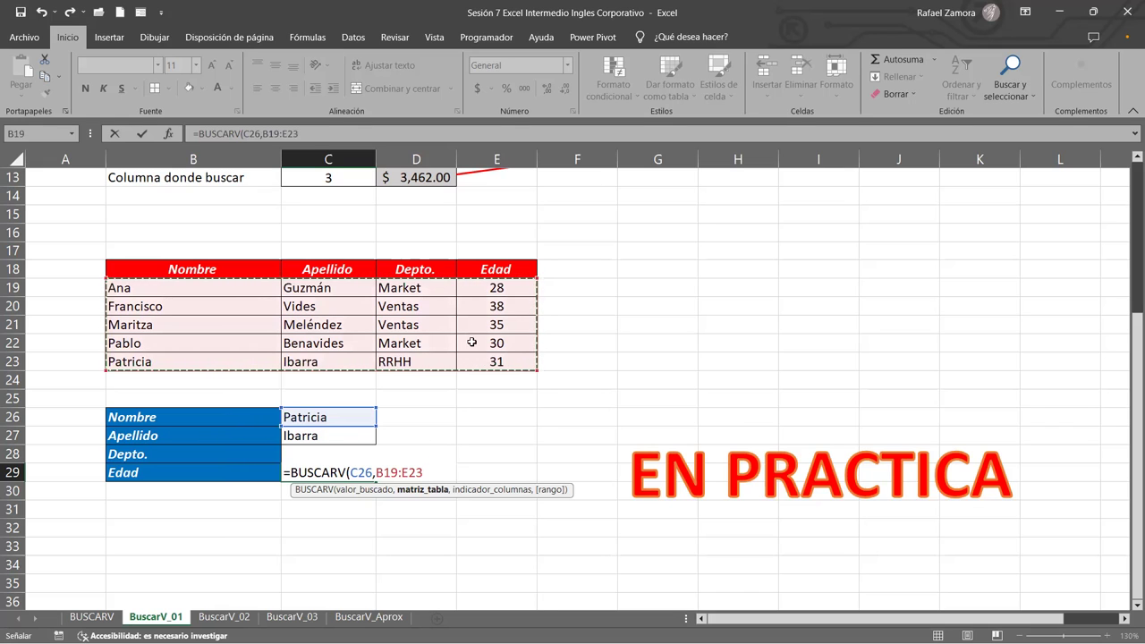
left_click(329, 290)
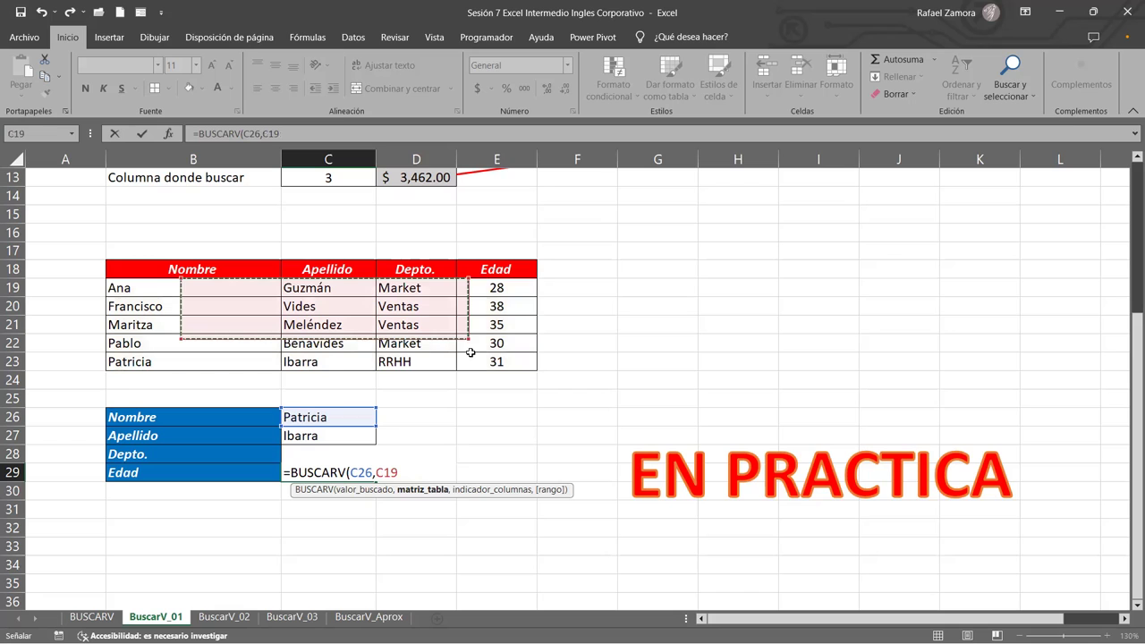
left_click_drag(477, 360, 479, 361)
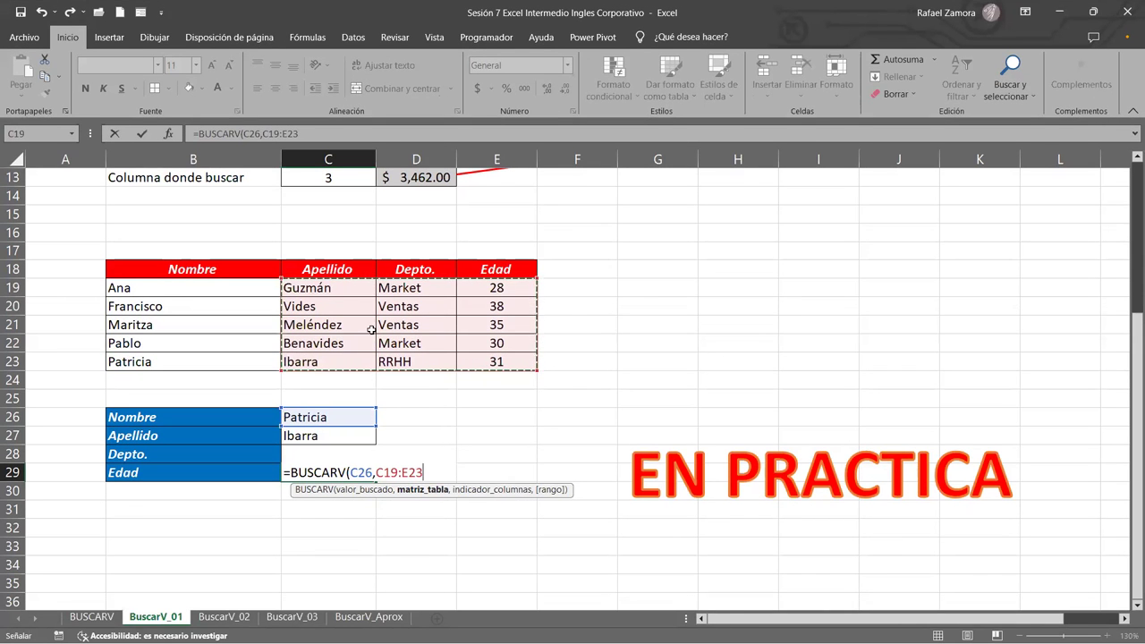
left_click(157, 286)
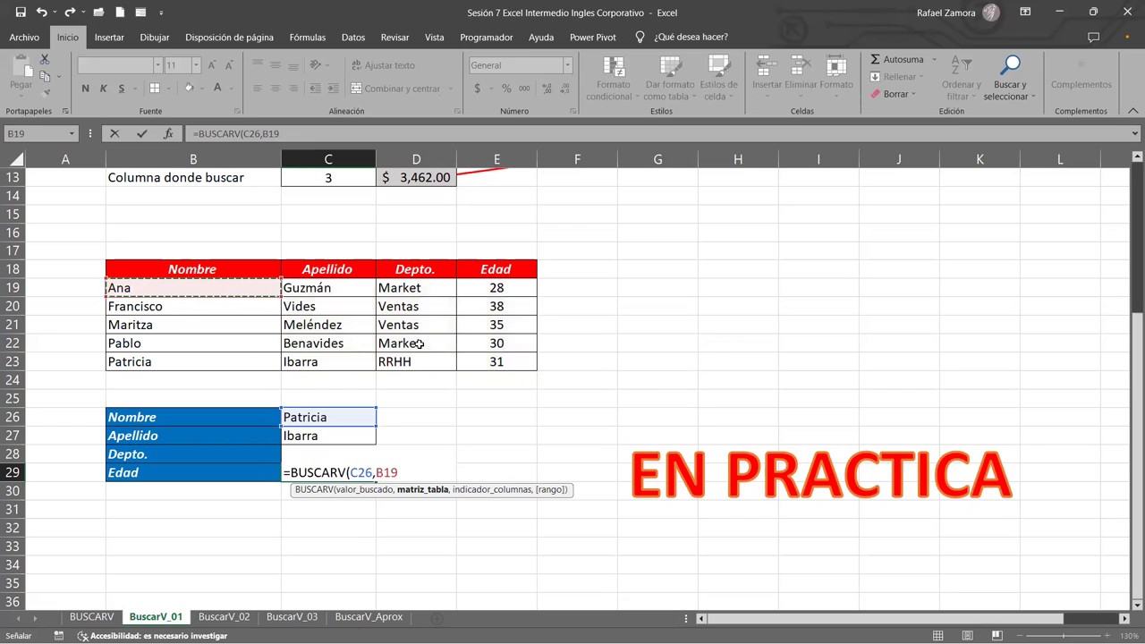
left_click(492, 358, "shift")
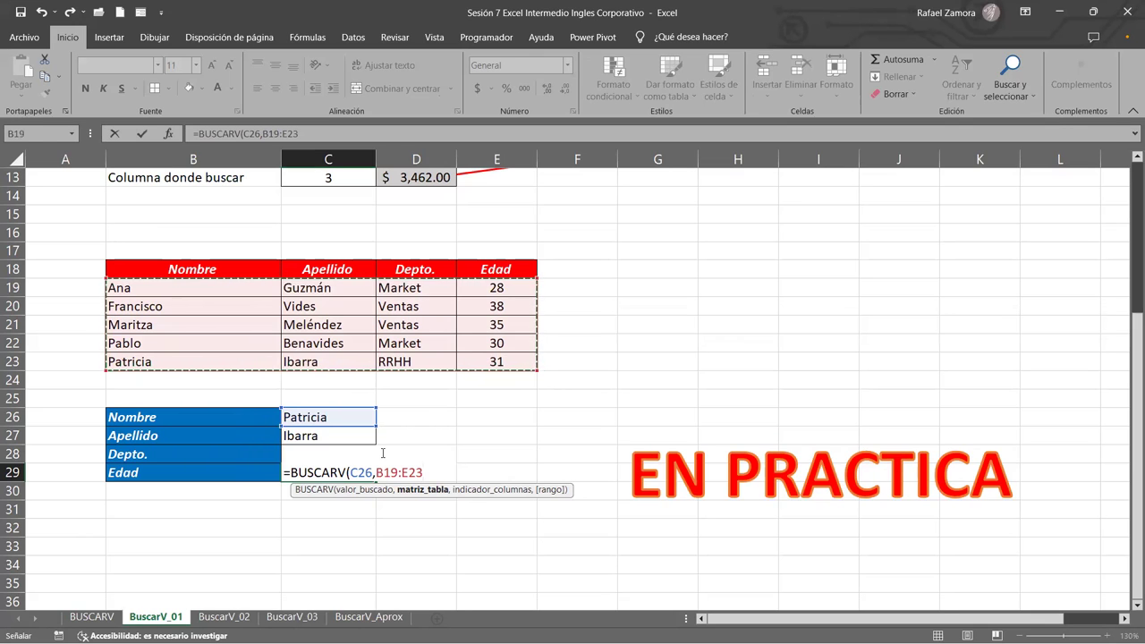
type(",")
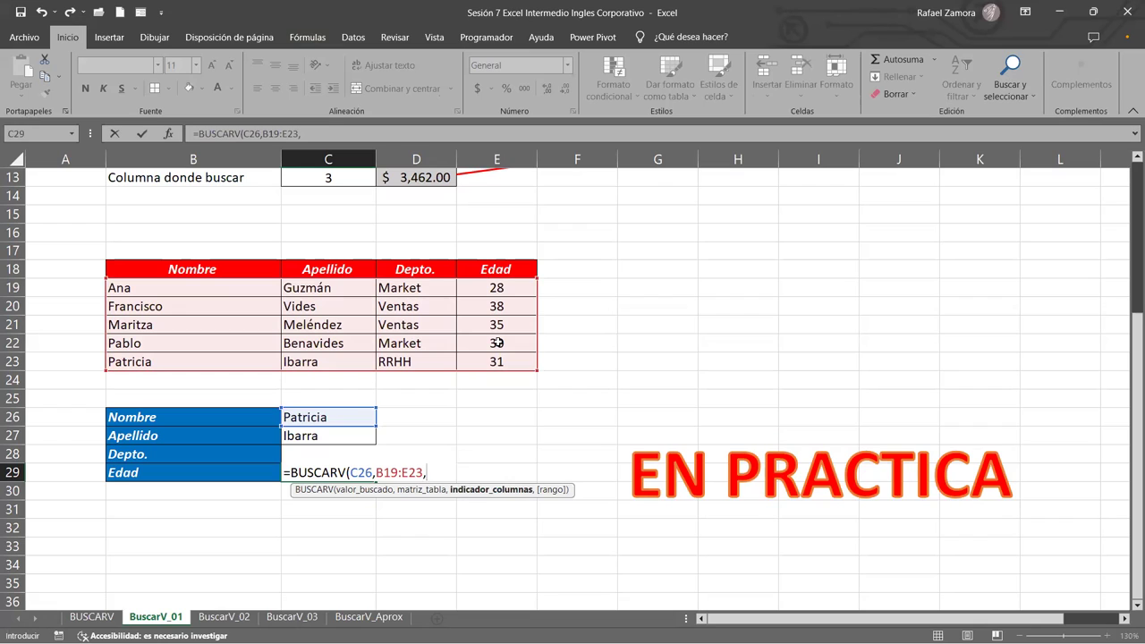
type("4")
type(",")
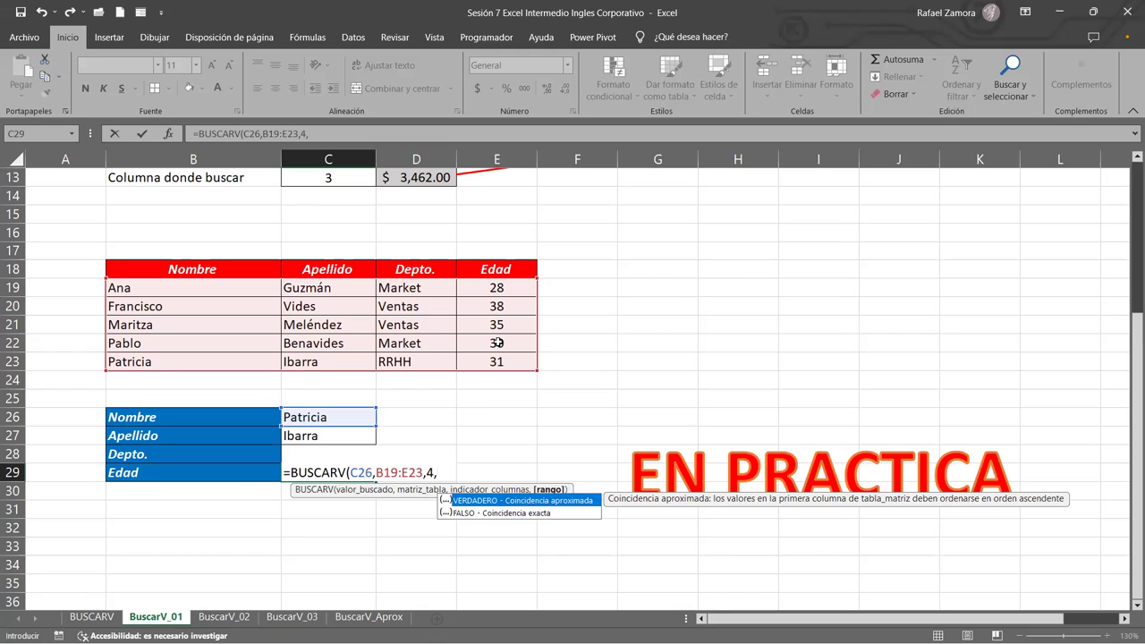
left_click(462, 516)
double_click(462, 513)
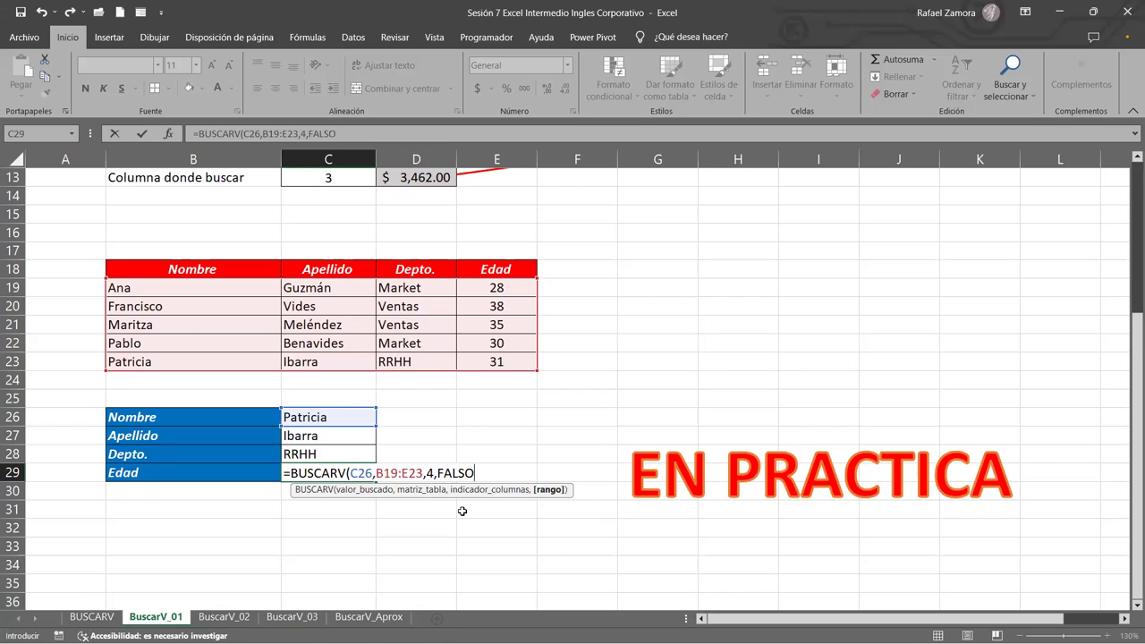
type(")")
key("Return")
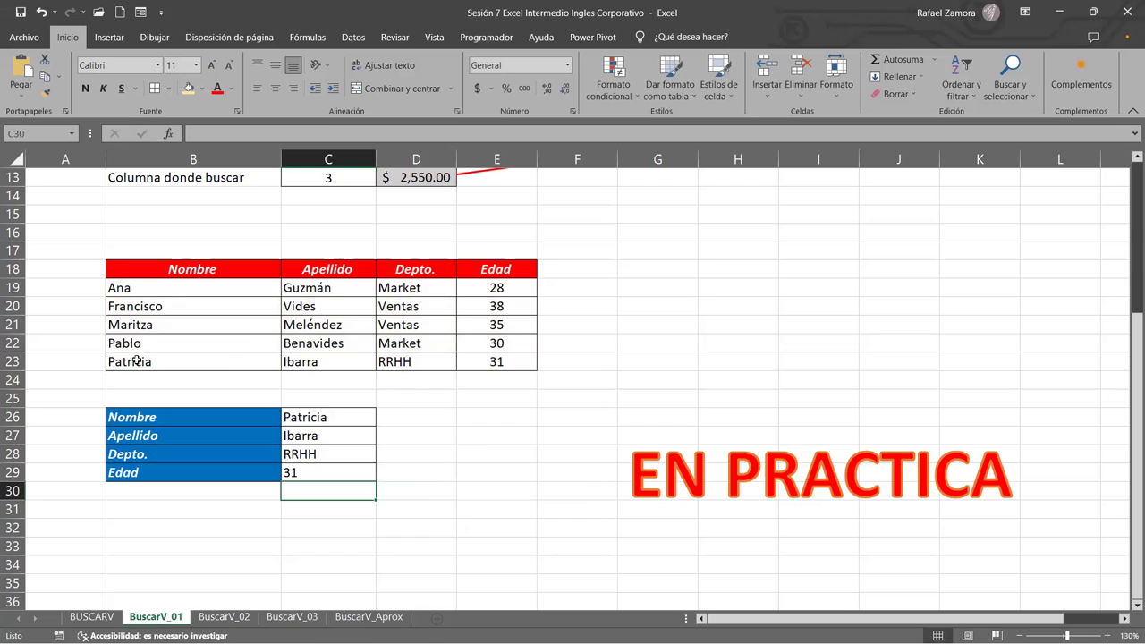
Step: Try the names Ana and Francsico in C26, then undo the misspelled Francsico entry
left_click(355, 411)
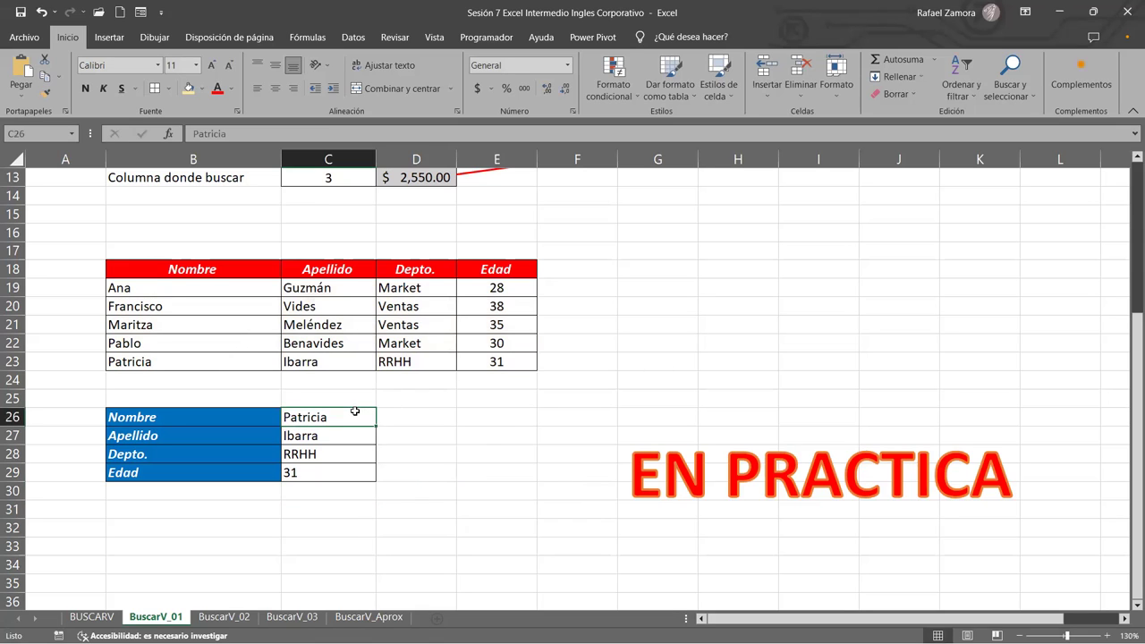
type("Ana")
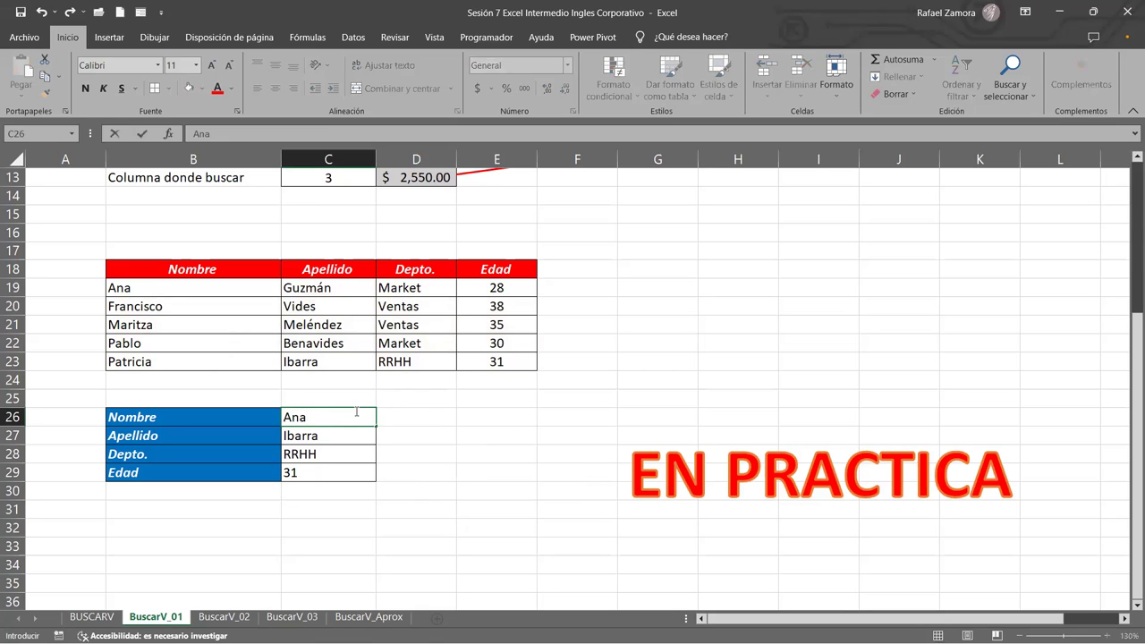
key("ctrl+Return")
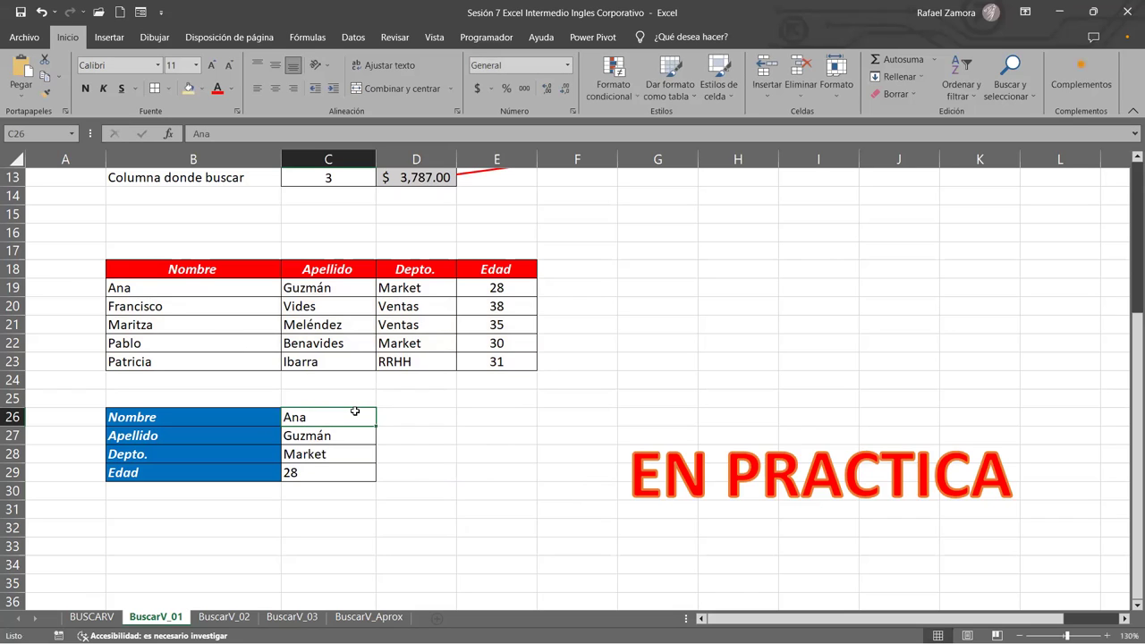
type("Francsico")
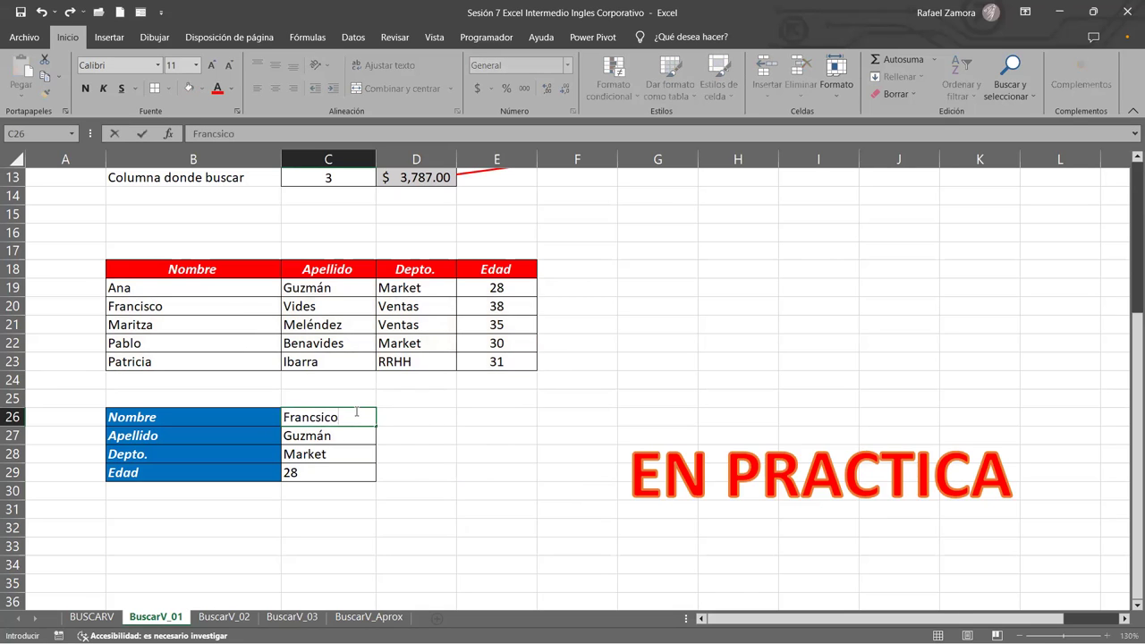
key("ctrl+Return")
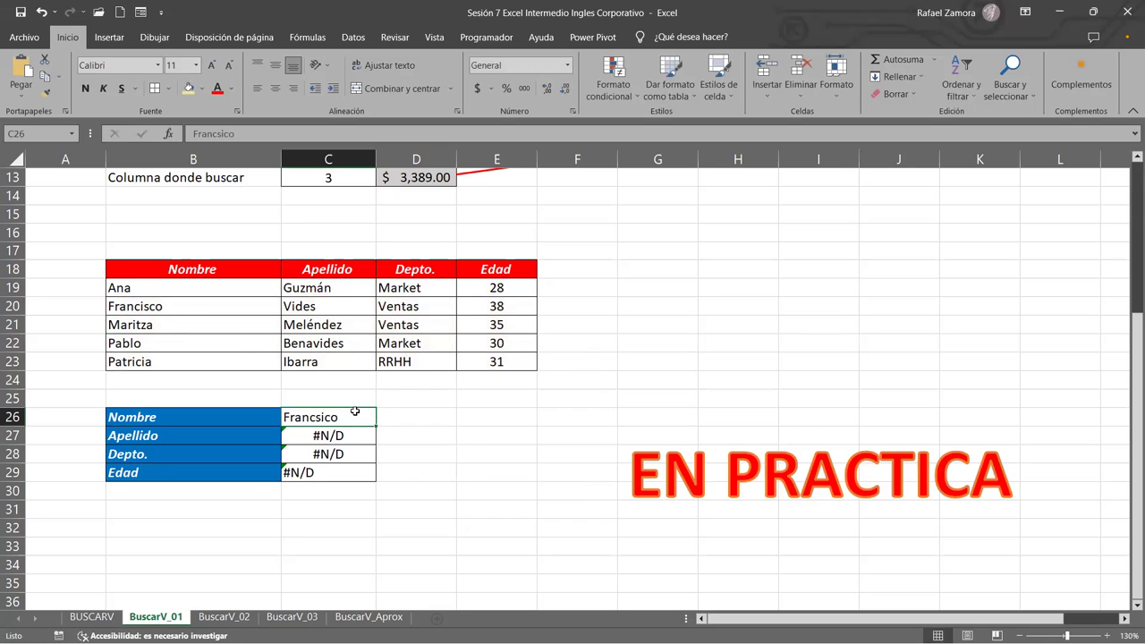
key("ctrl+z")
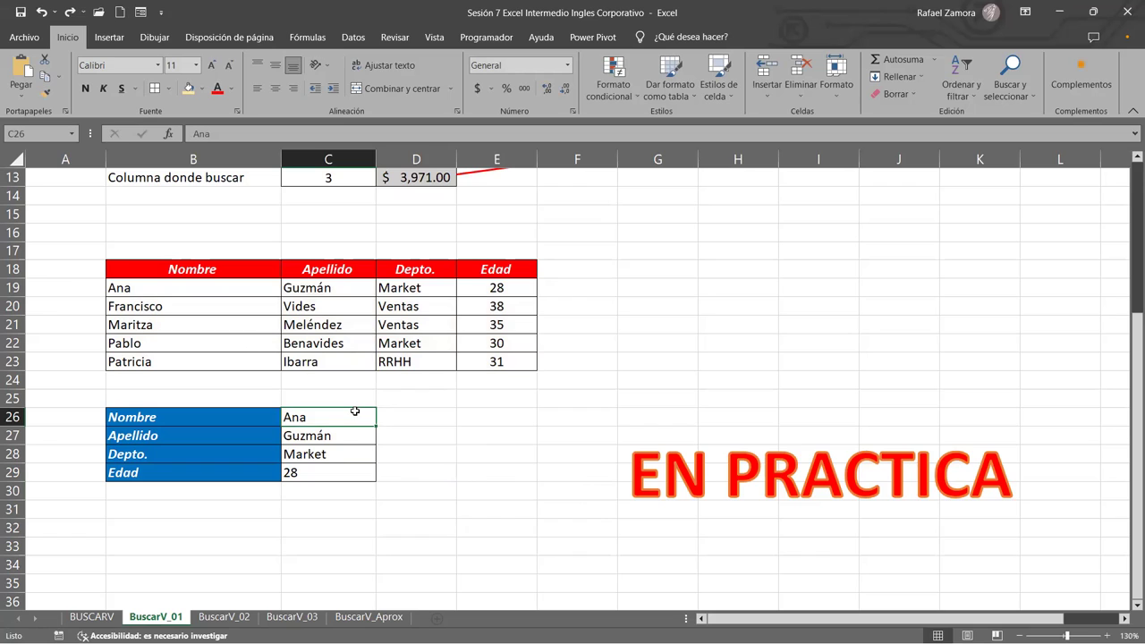
key("Down")
key("Down")
key("Up")
key("Up")
type("francisco")
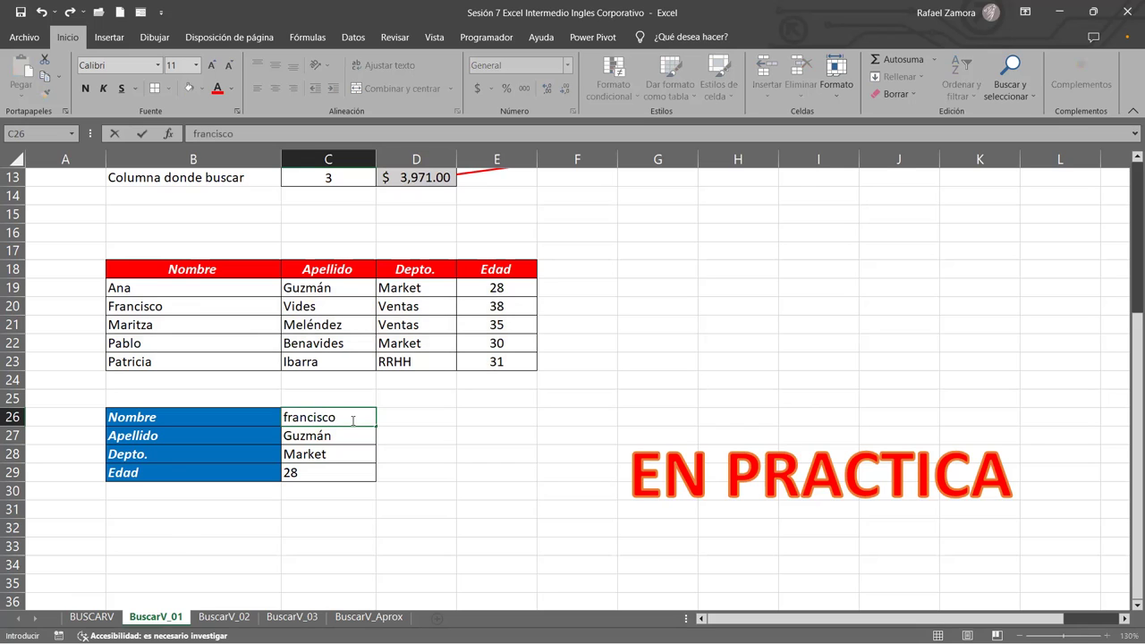
key("ctrl+Return")
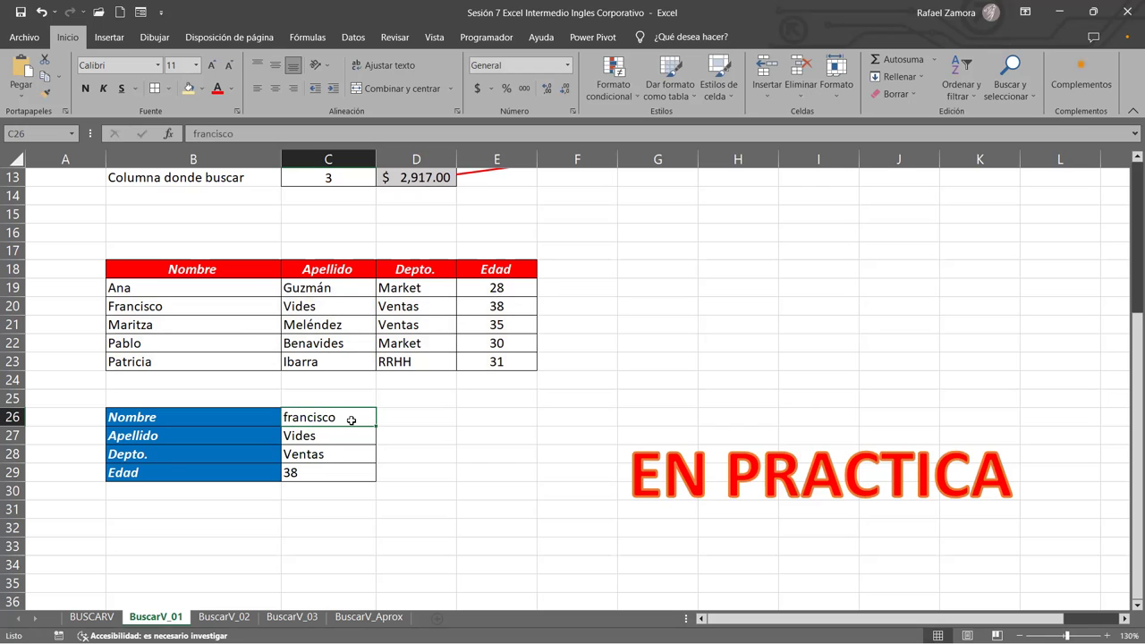
type("maritza")
key("ctrl+Return")
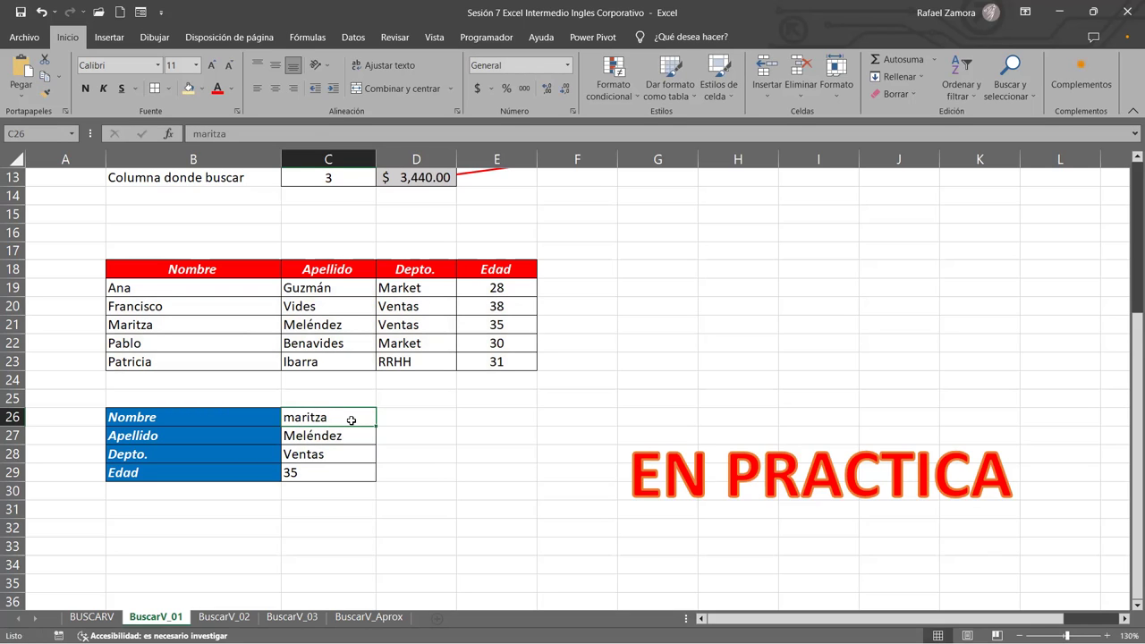
type("pablo")
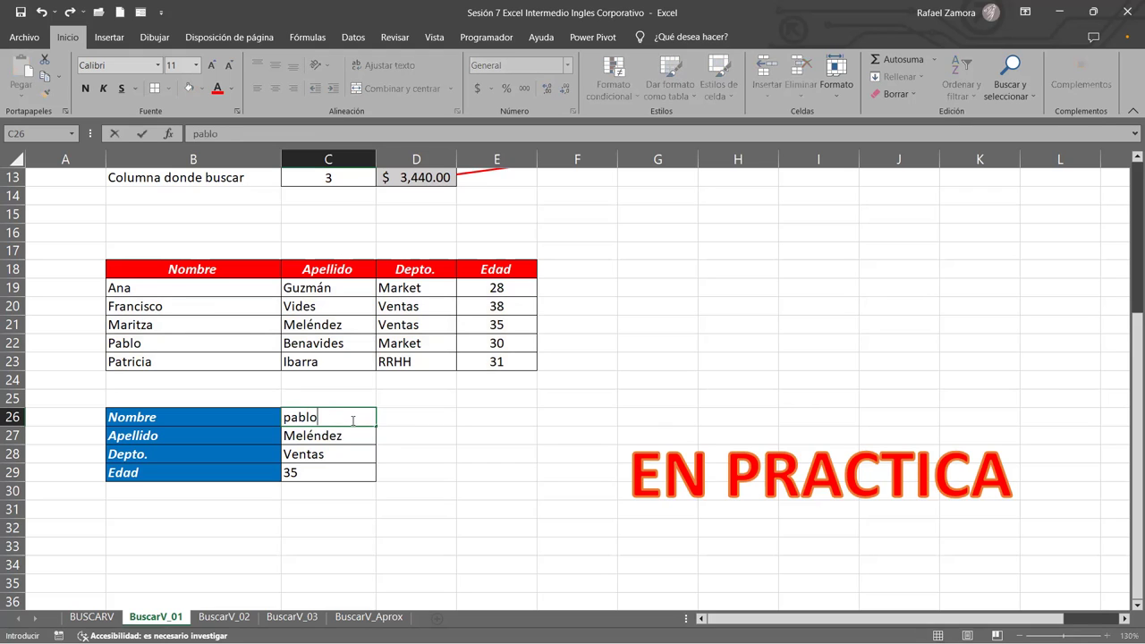
key("ctrl+Return")
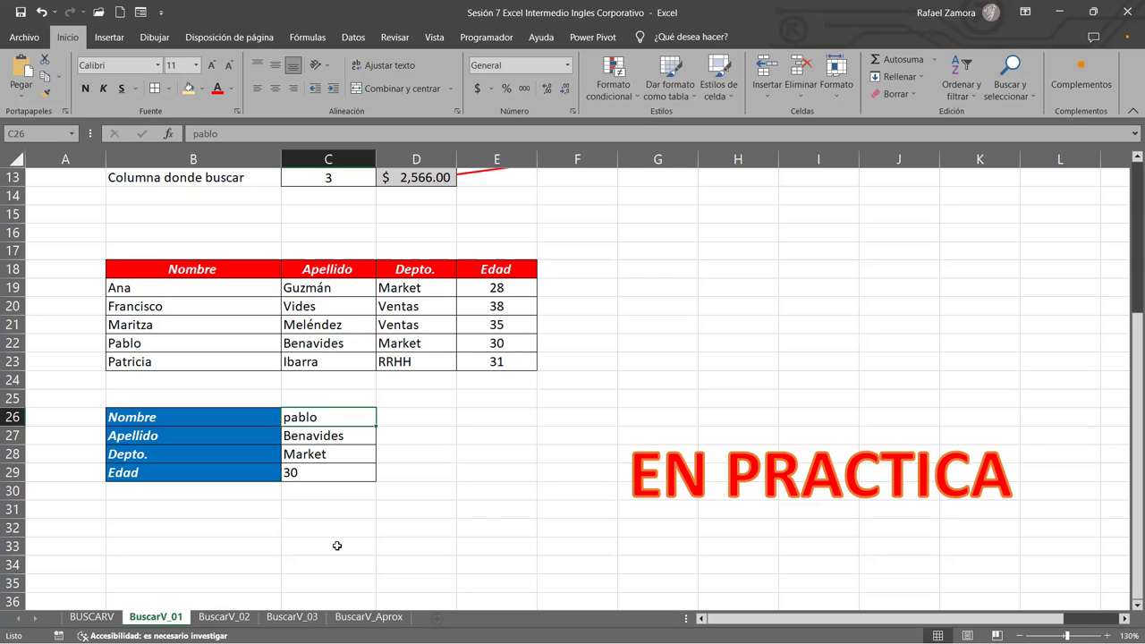
Step: Enter Juan in C26, a name missing from the table, so the lookups show #N/D
type("Juan")
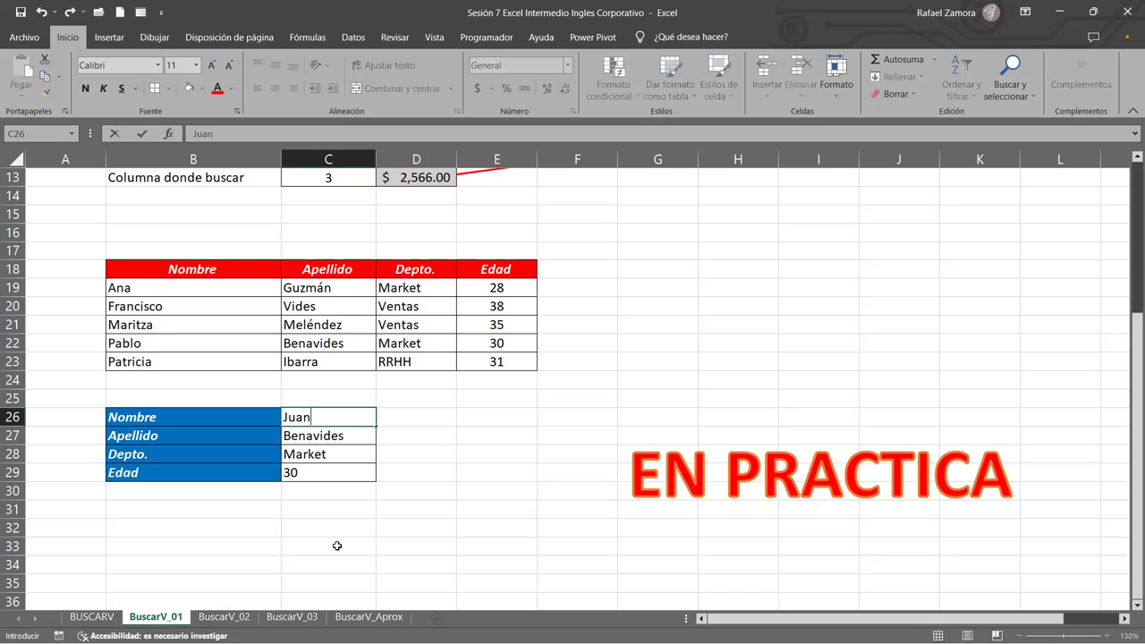
key("ctrl+Return")
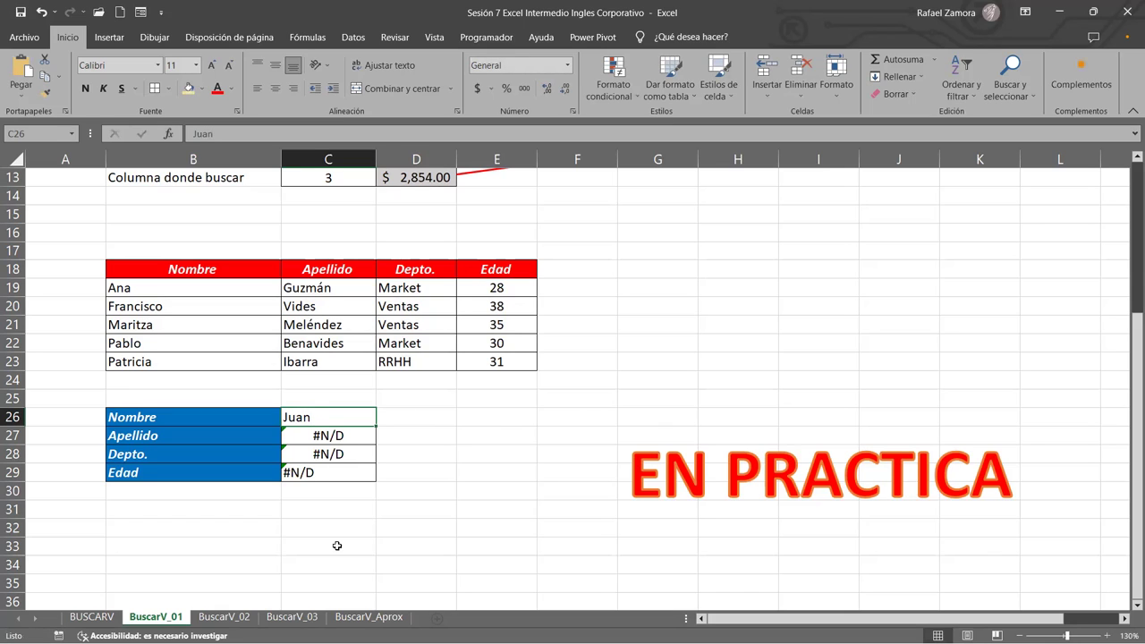
key("ctrl+z")
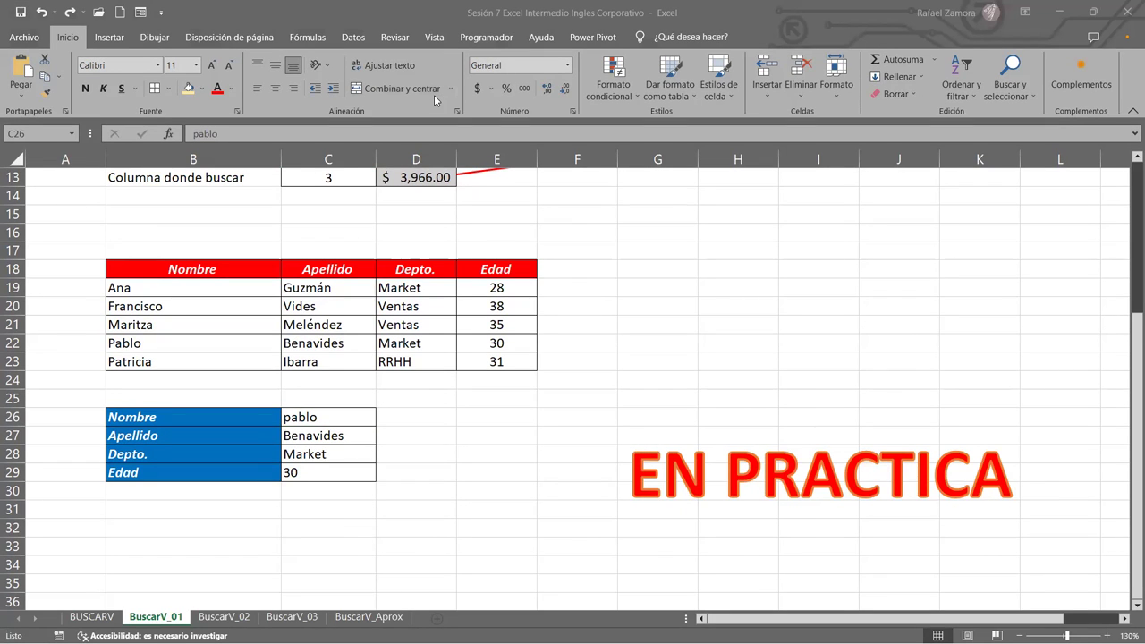
left_click(347, 417)
type("Juan")
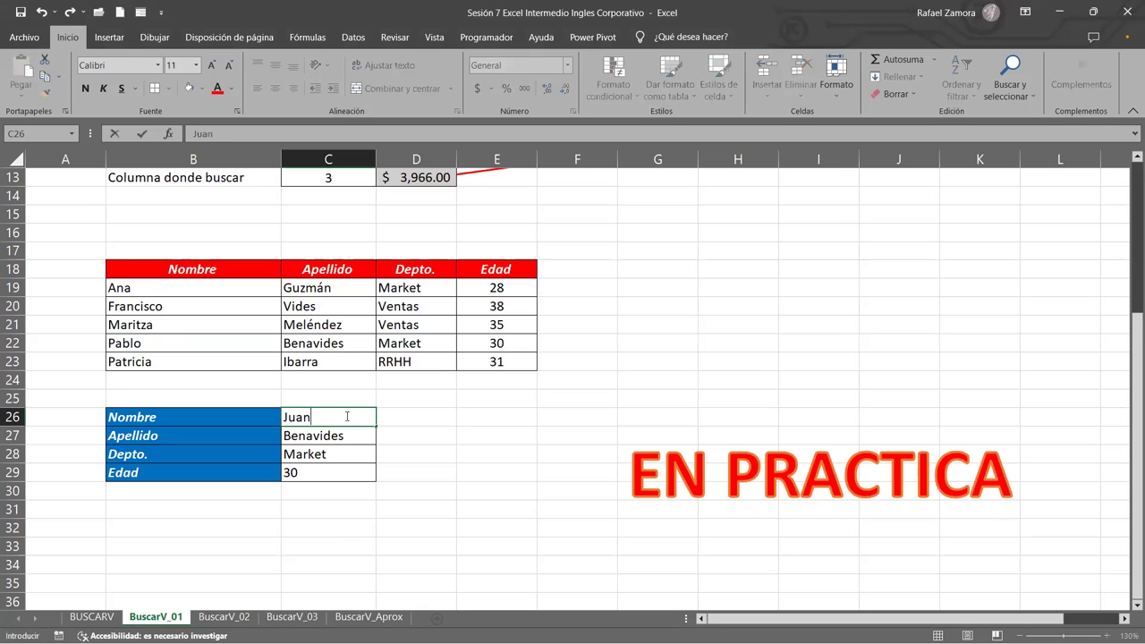
key("ctrl+Return")
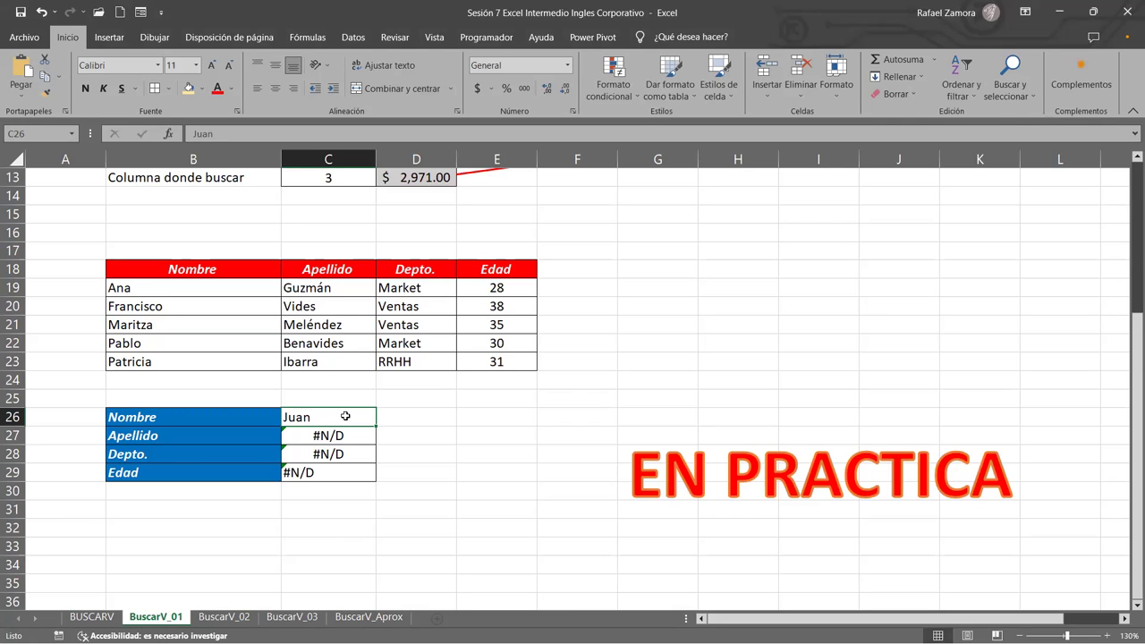
double_click(345, 416)
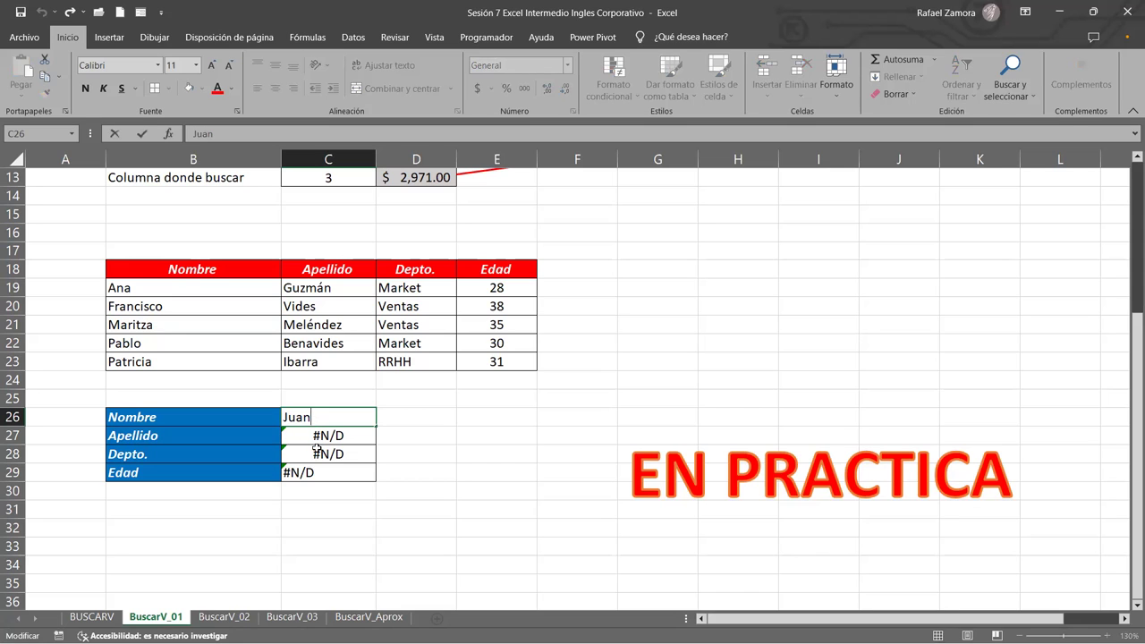
key("Return")
Step: Step through C27's lookup value C26, table B19:C23, column 2 and match type 0
double_click(344, 440)
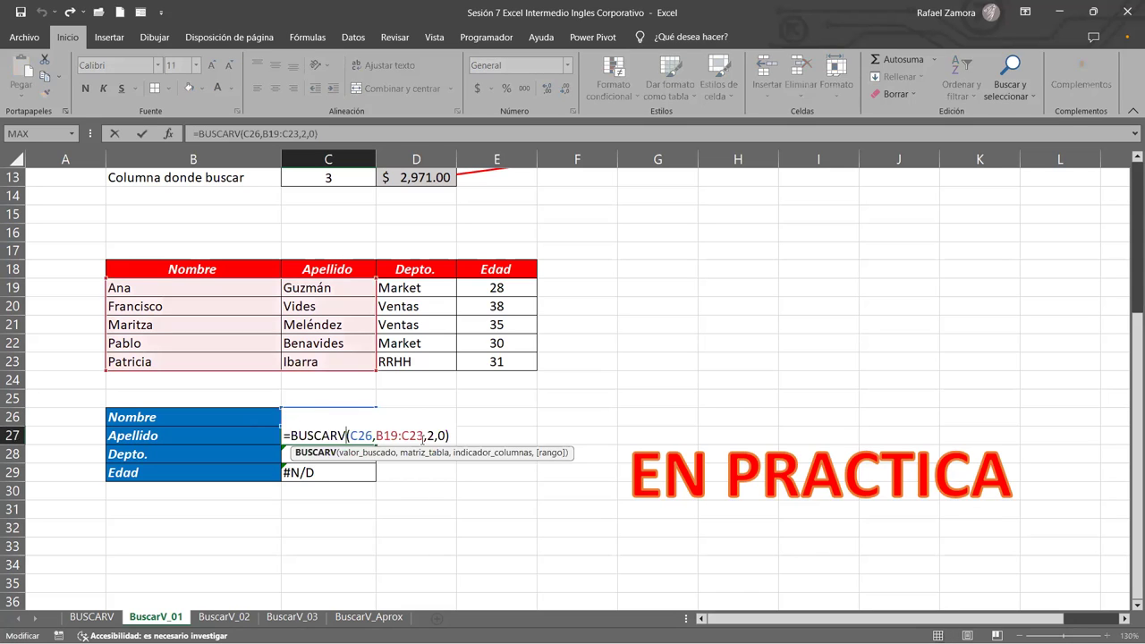
left_click(435, 436)
left_click(442, 436)
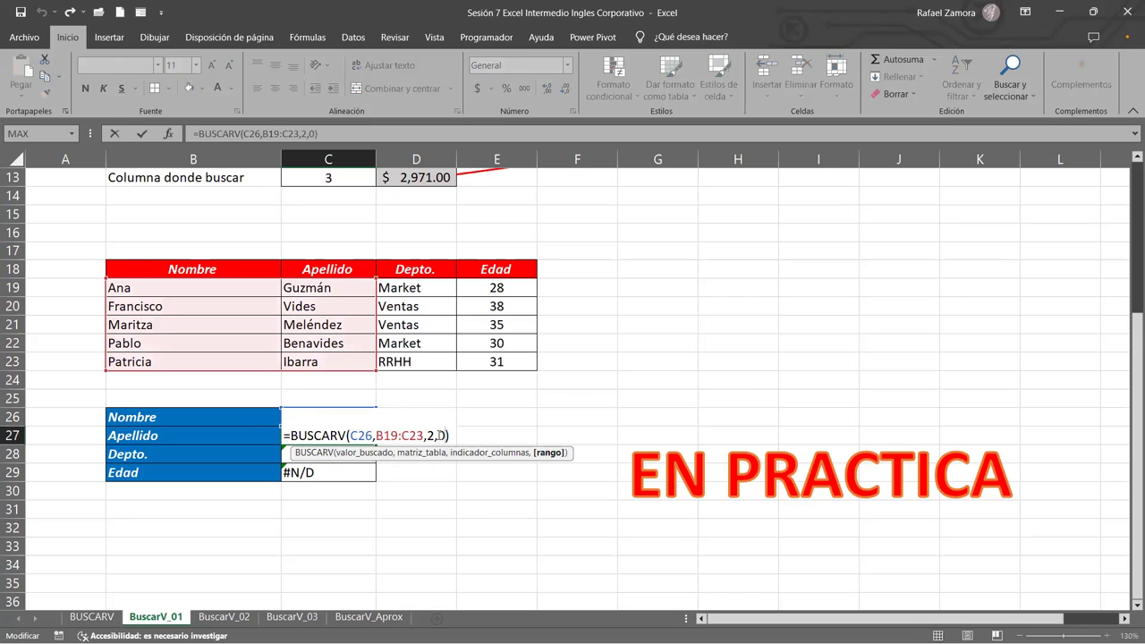
left_click(446, 435)
left_click(367, 436)
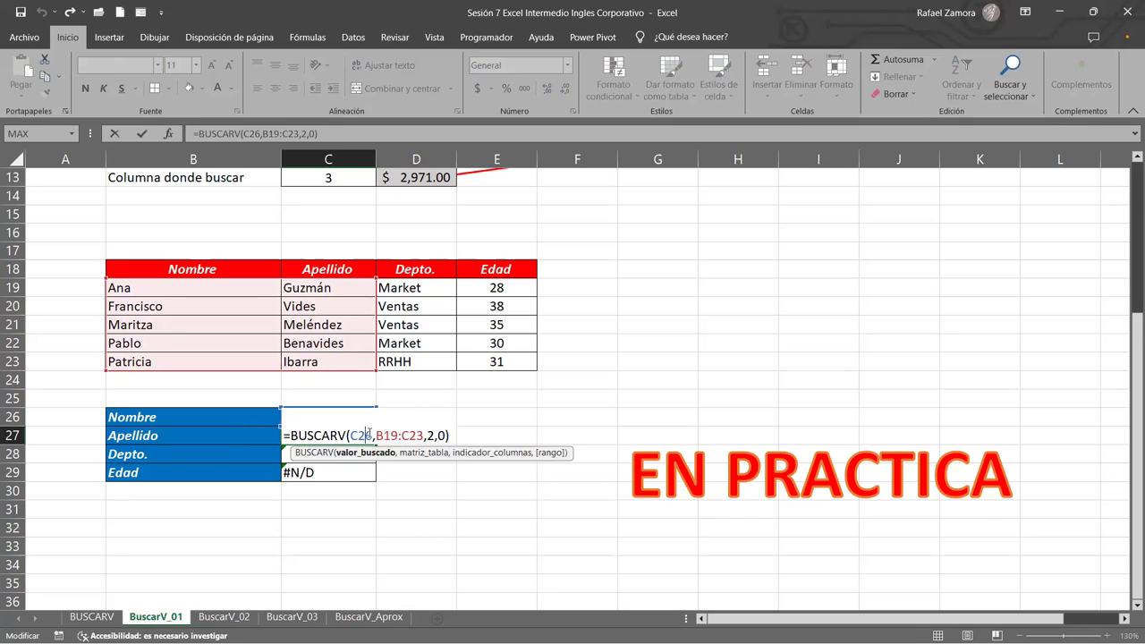
left_click(391, 436)
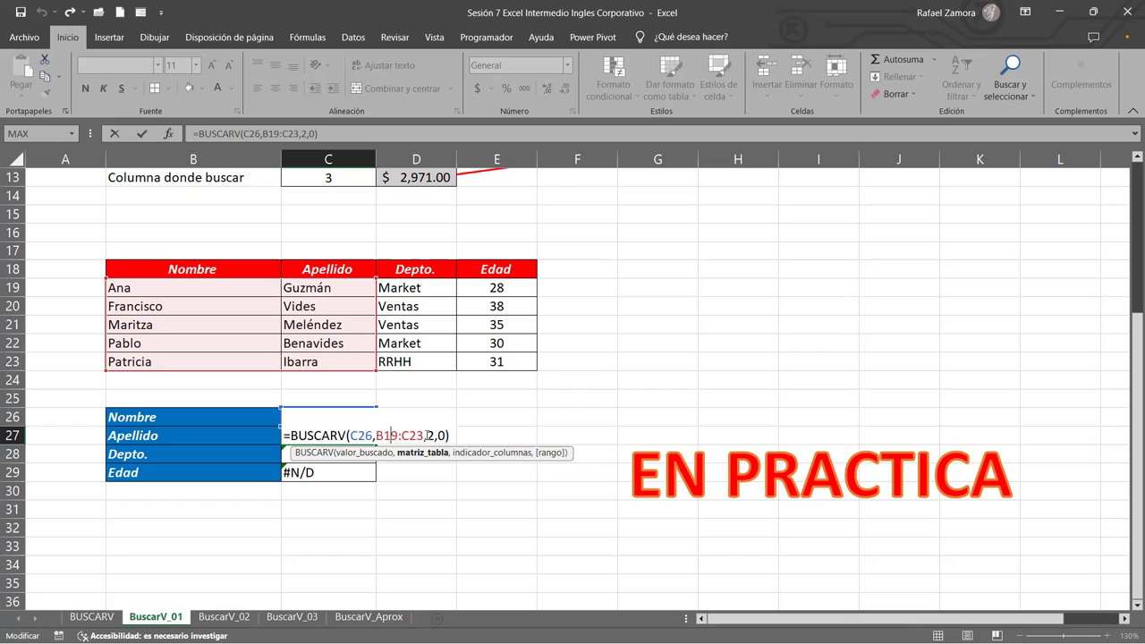
left_click(427, 436)
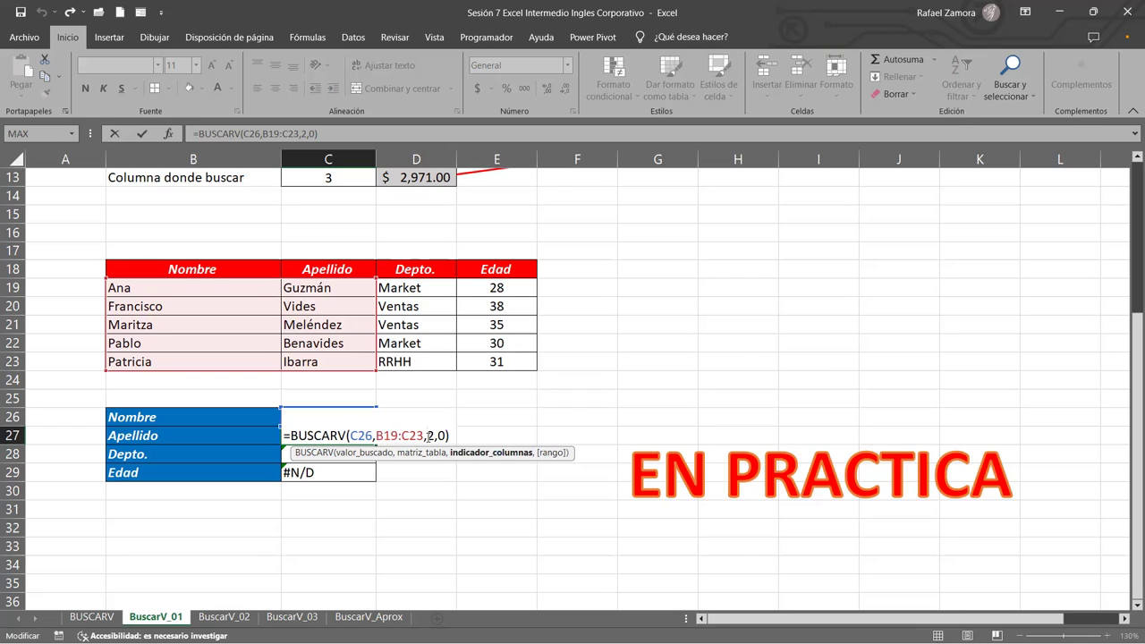
left_click(438, 436)
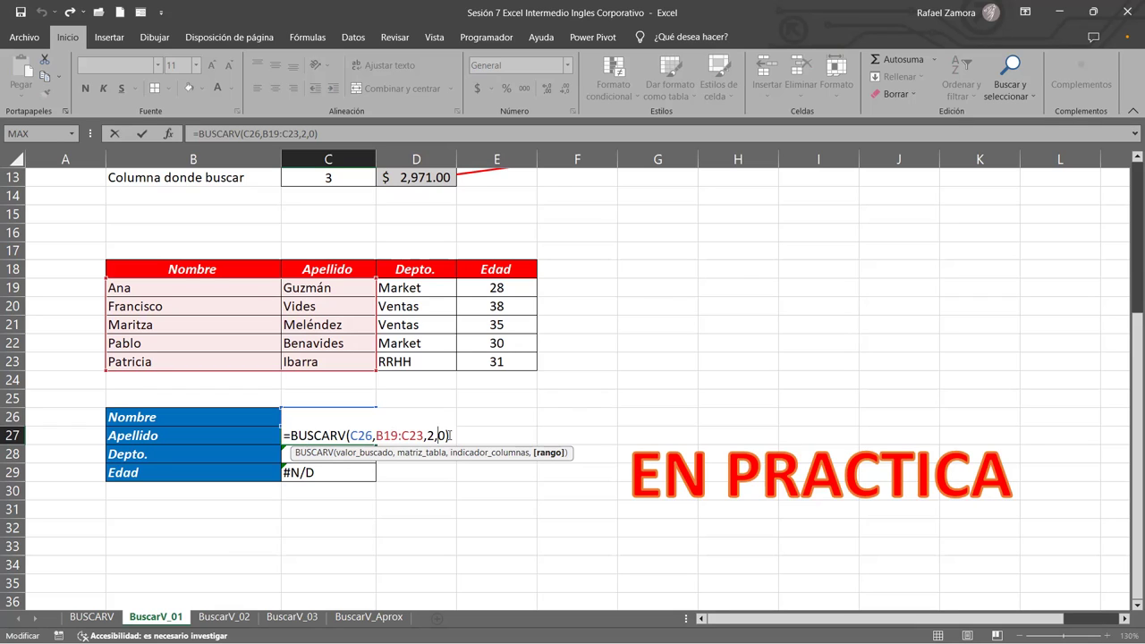
left_click(375, 435)
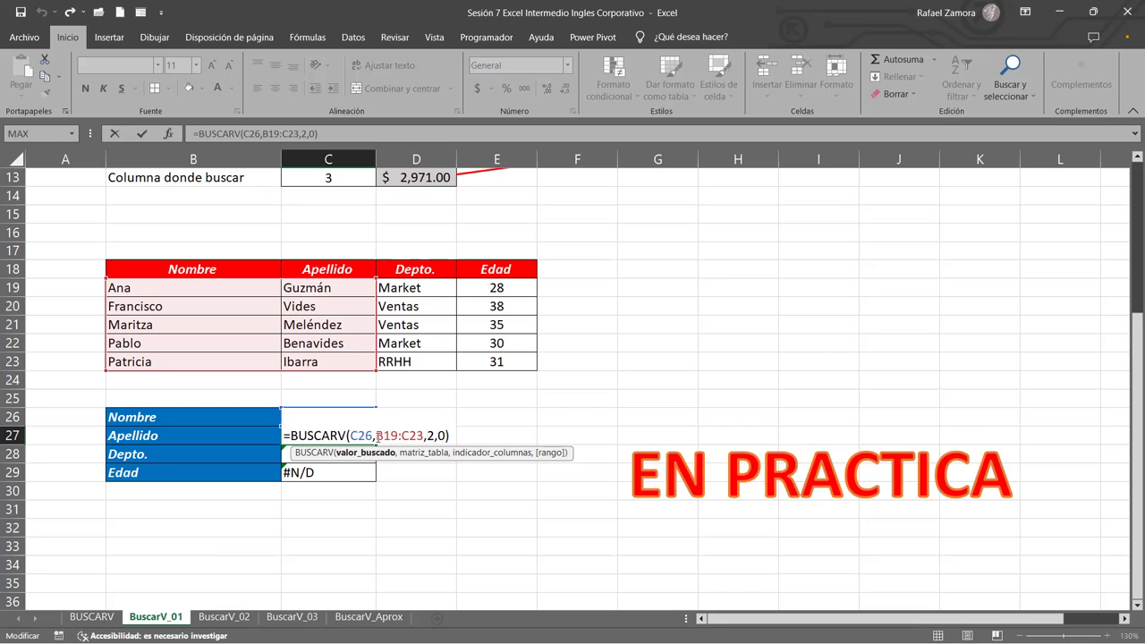
left_click(378, 435)
Step: Change C27 to =SI.ERROR(BUSCARV(C26,B19:C23,2,0),"Nombre no existe")
left_click(294, 448)
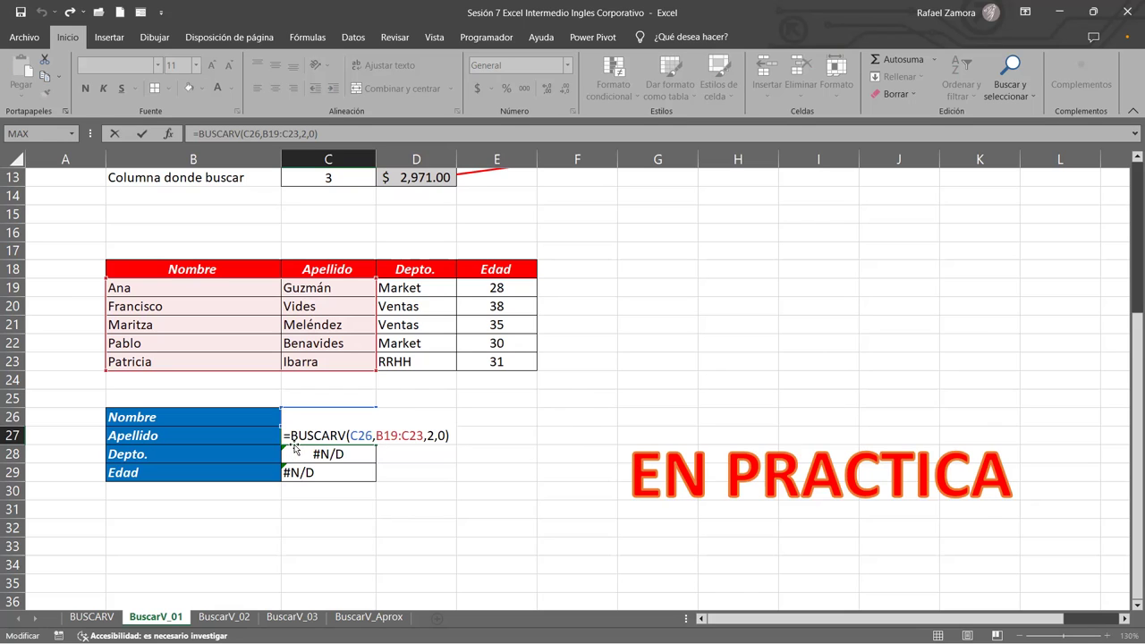
type("si")
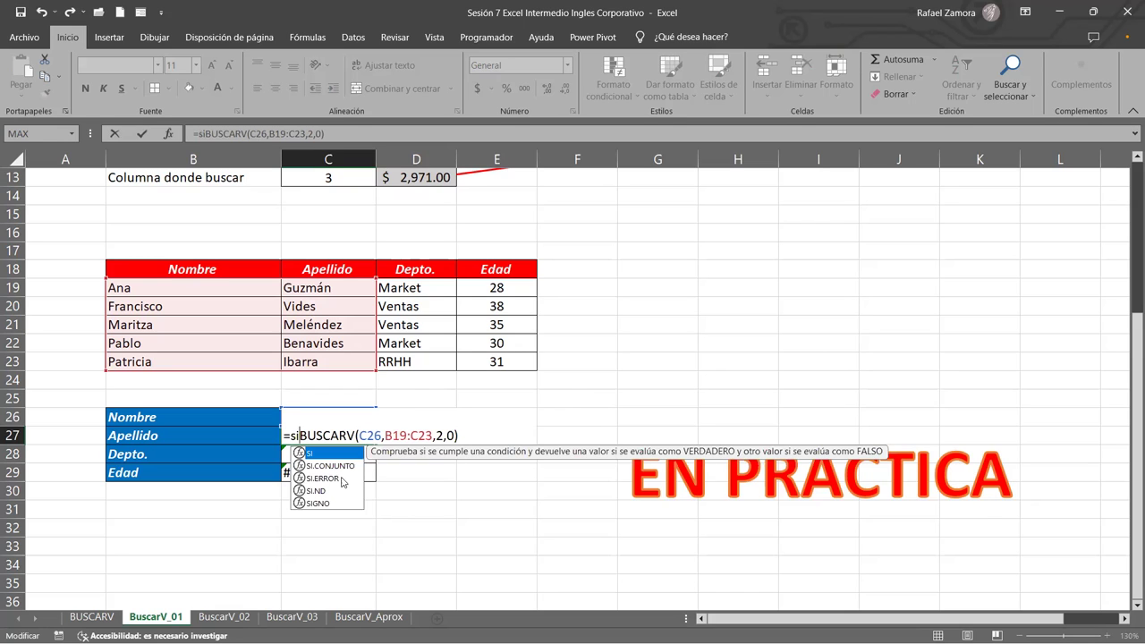
left_click(338, 479)
key("Tab")
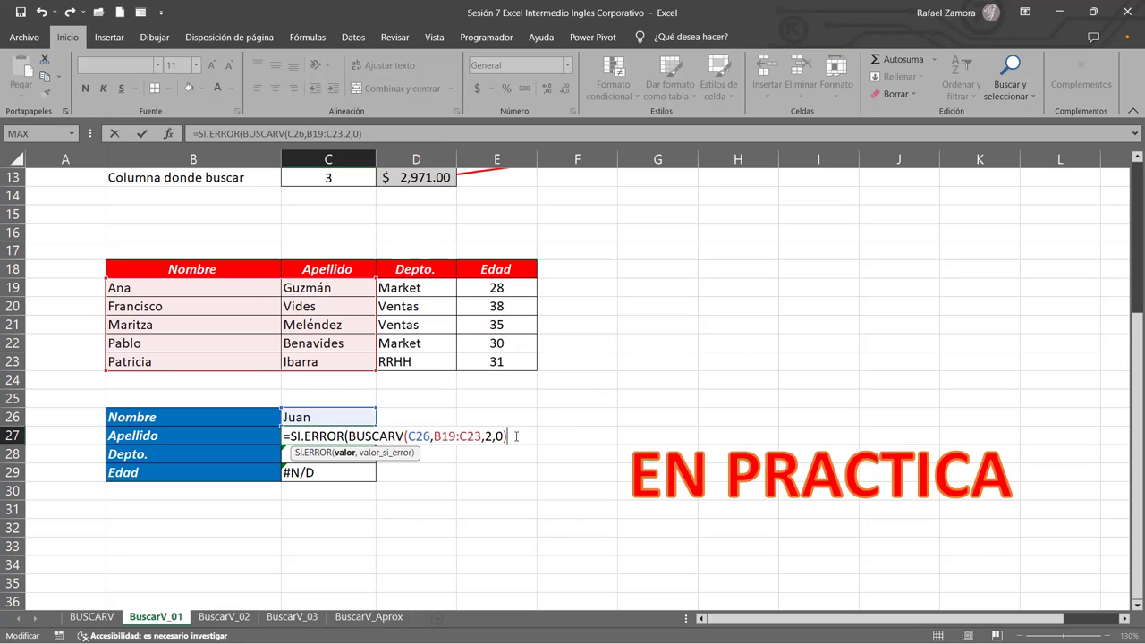
type(",")
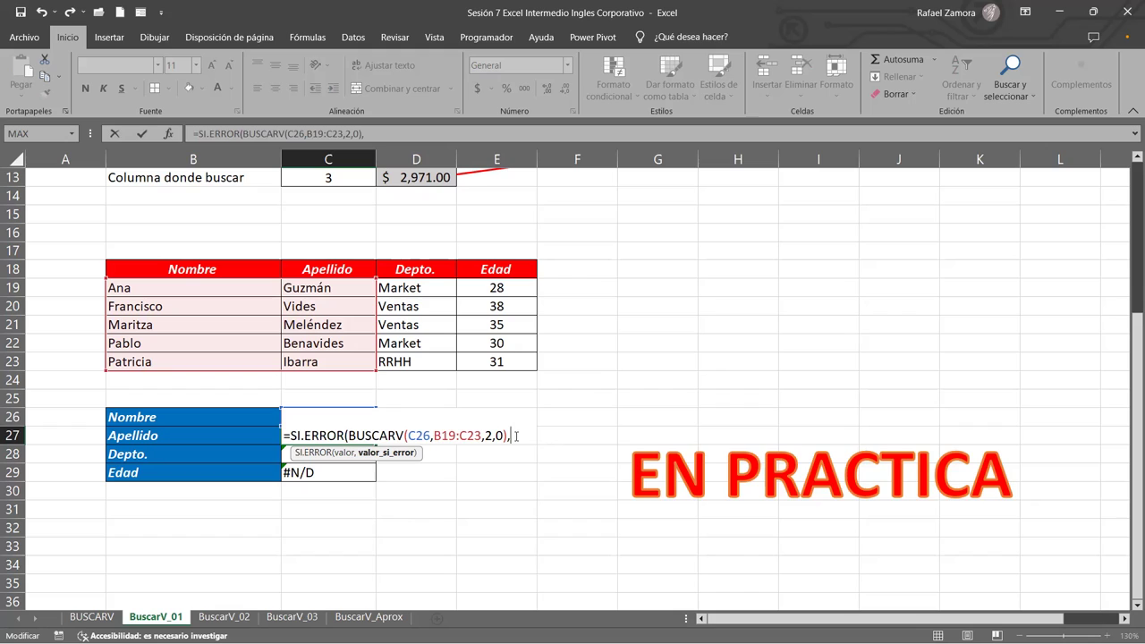
type("@")
key("BackSpace")
type("\"")
type("Nombre no existe\"")
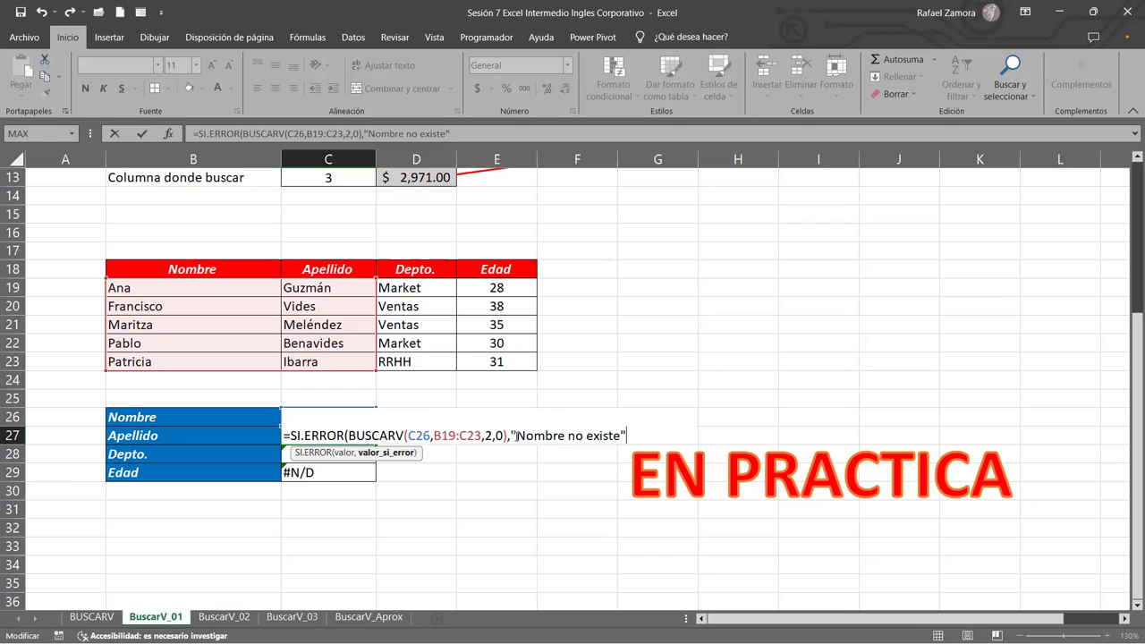
type("(")
key("Return")
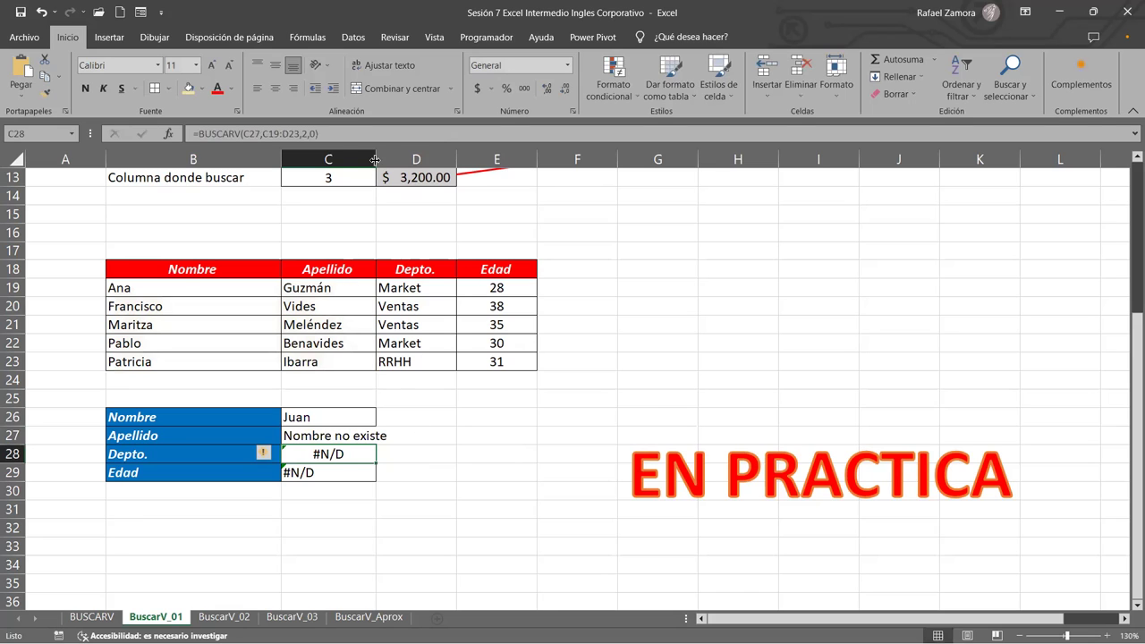
Step: Widen column C and wrap the Depto. lookup in C28 as SI.ERROR(...,"")
left_click_drag(374, 160, 406, 160)
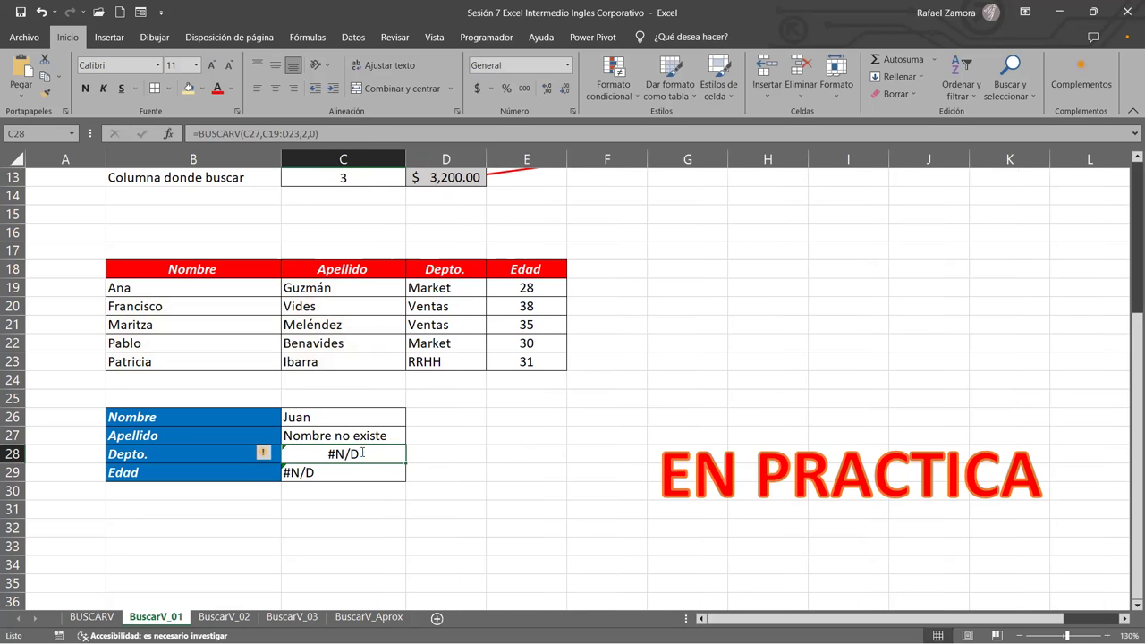
double_click(362, 453)
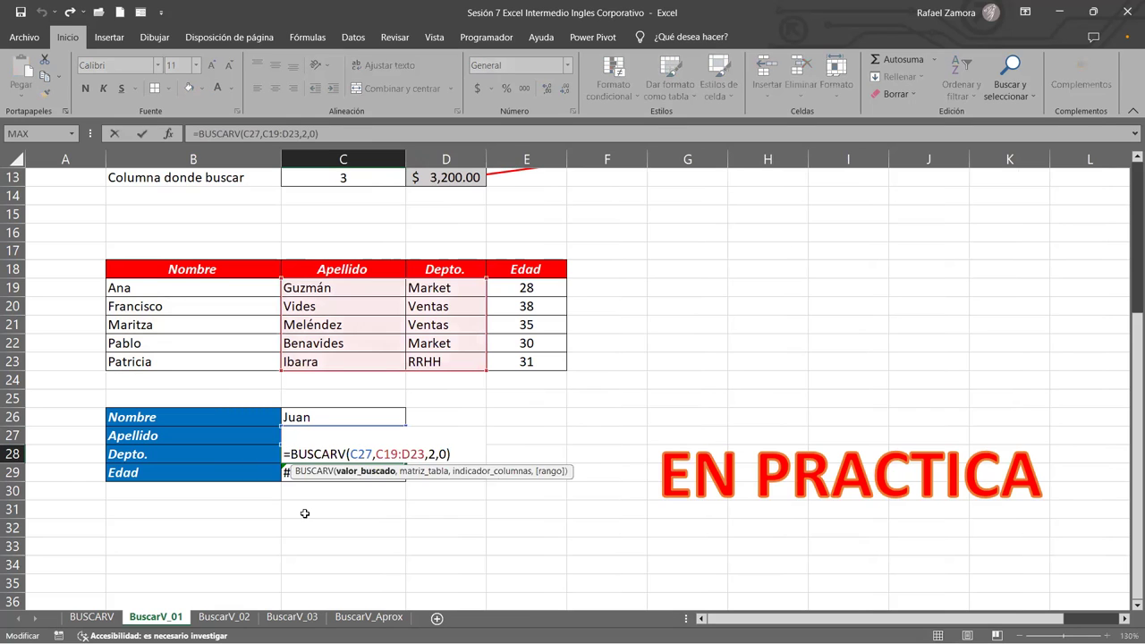
key("Home")
key("Right")
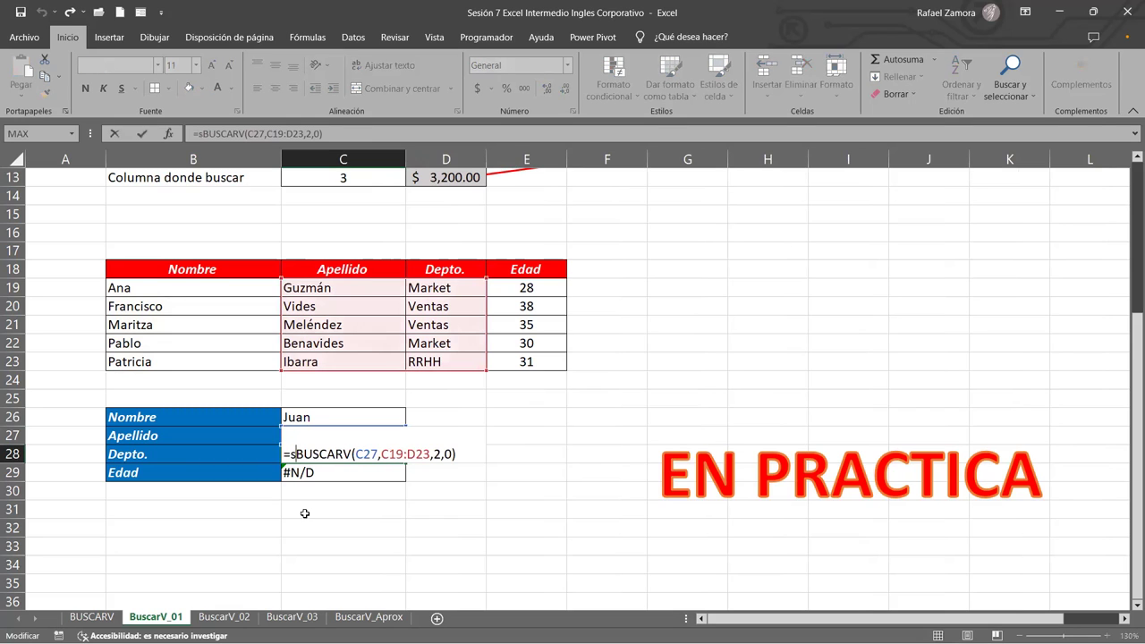
type("si.")
left_click(353, 487)
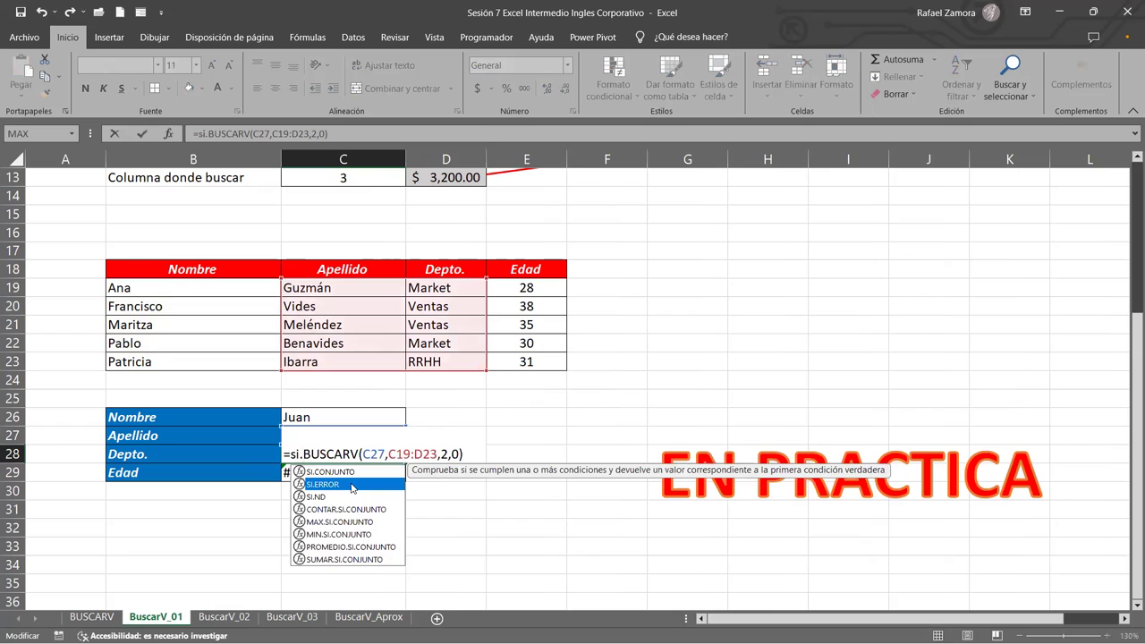
double_click(353, 487)
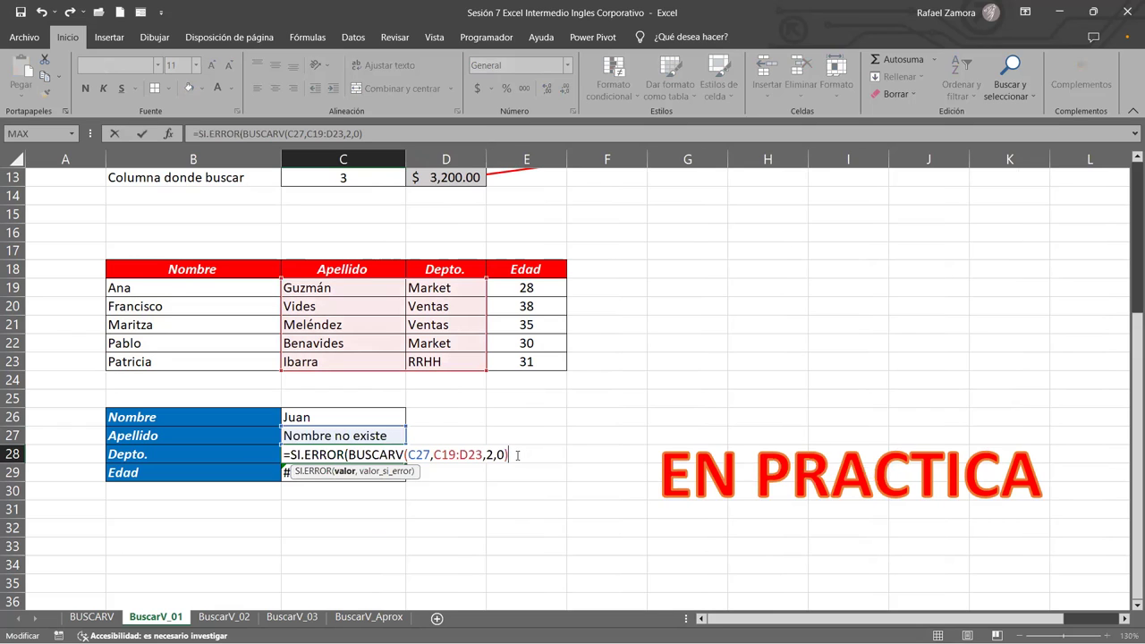
left_click(517, 456)
type(",")
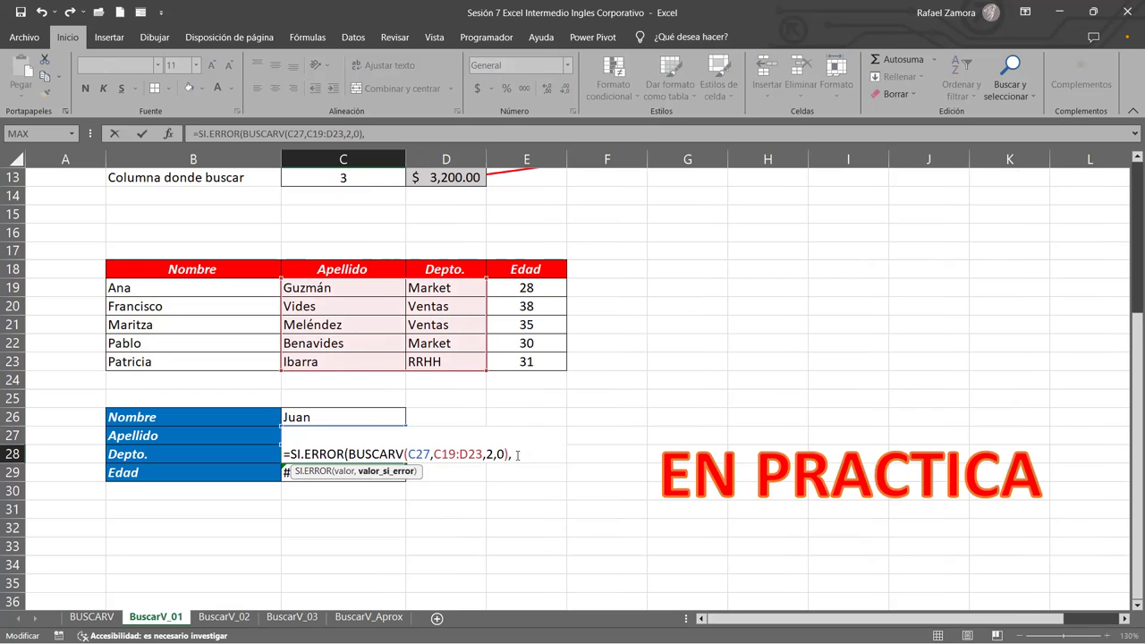
type("\"\"")
type(")")
key("Return")
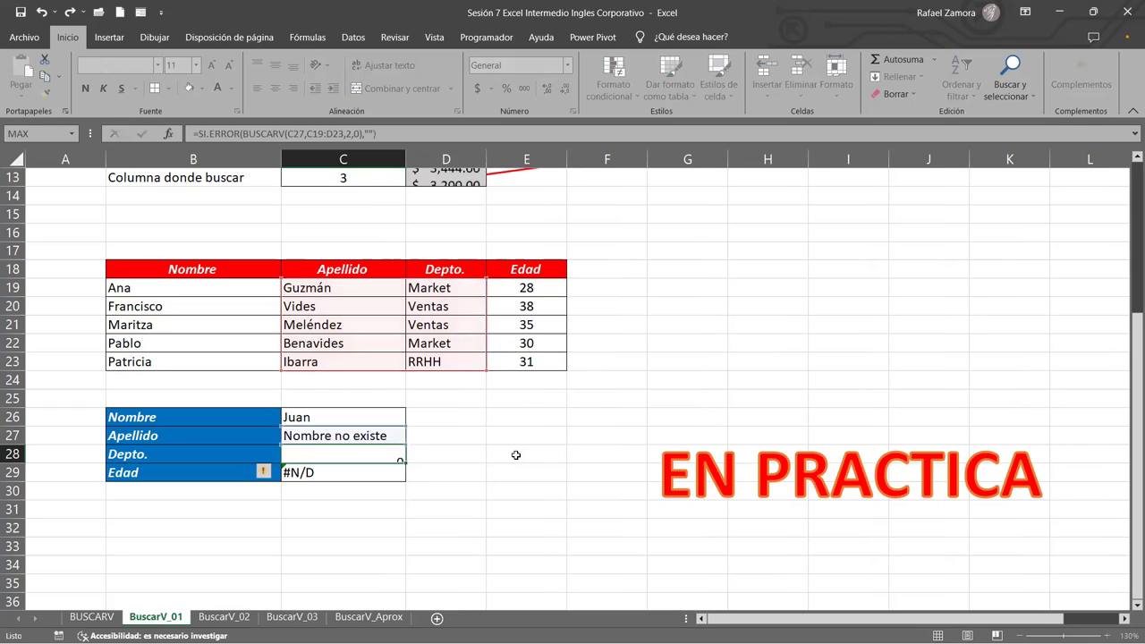
Step: Wrap the Edad lookup in C29 as SI.ERROR(...,"") so it shows blank
double_click(378, 470)
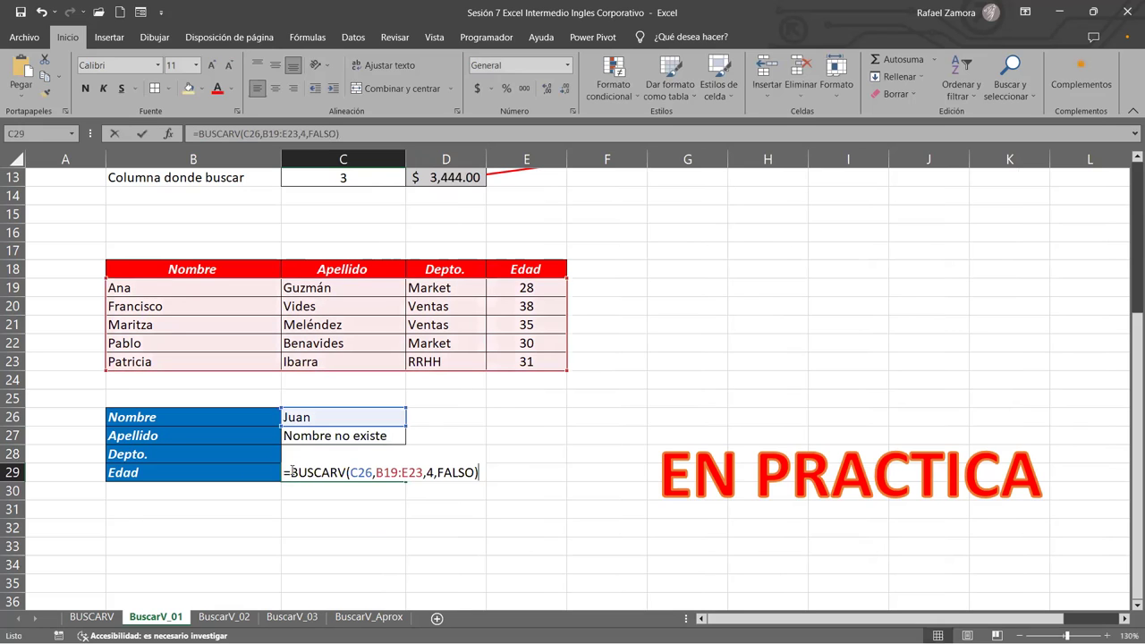
left_click(293, 473)
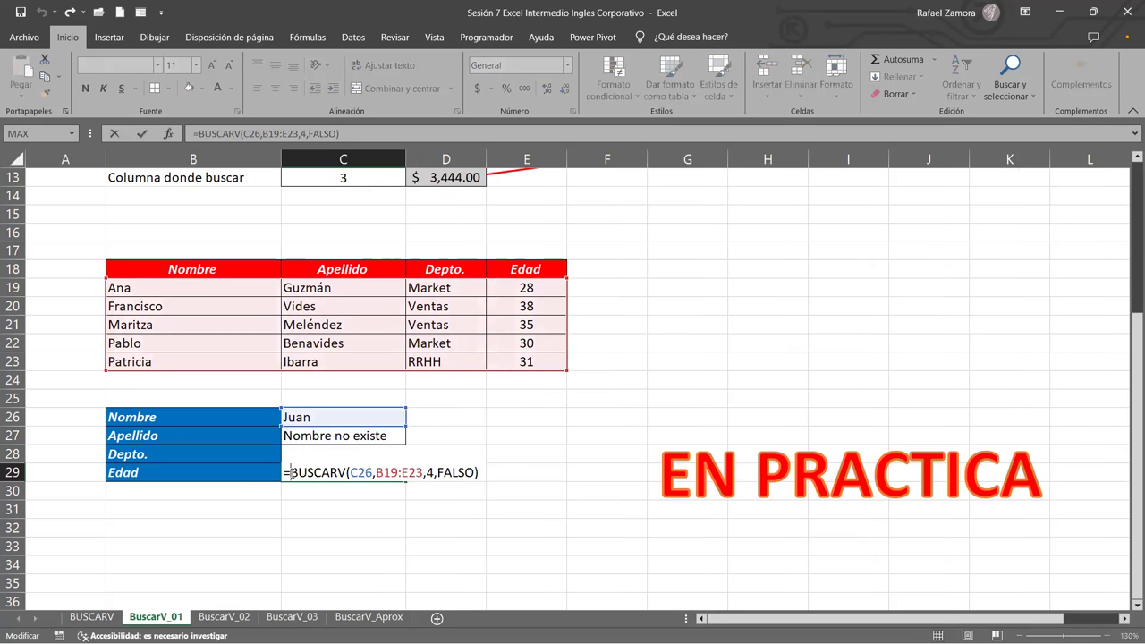
type("si")
left_click(327, 519)
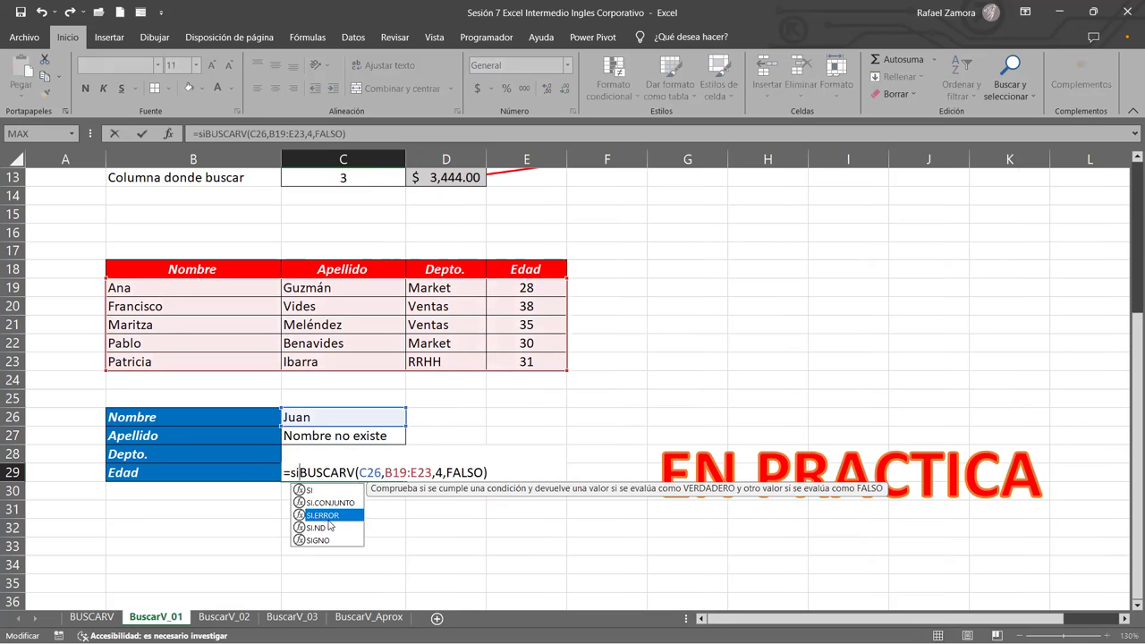
key("Tab")
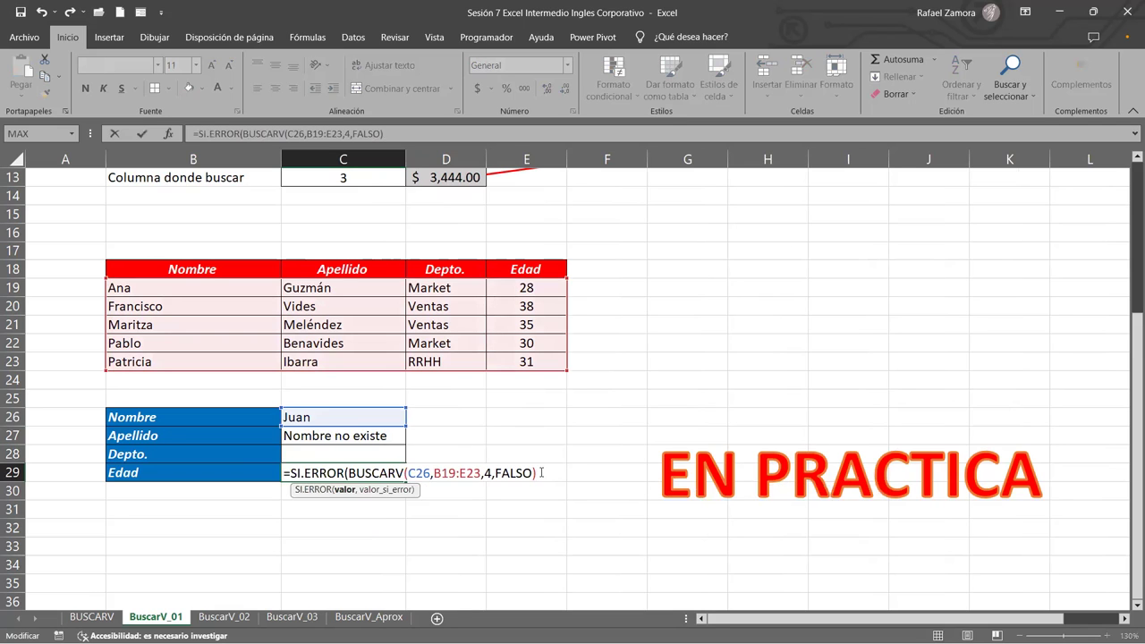
type(",\"\"")
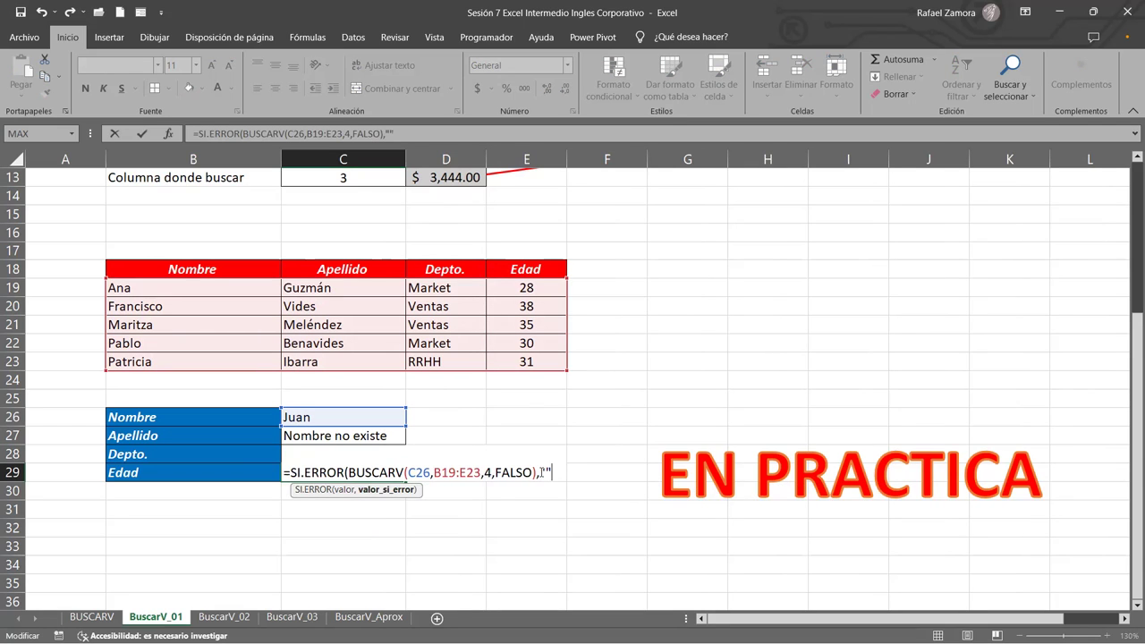
type(")")
key("Return")
left_click(350, 455)
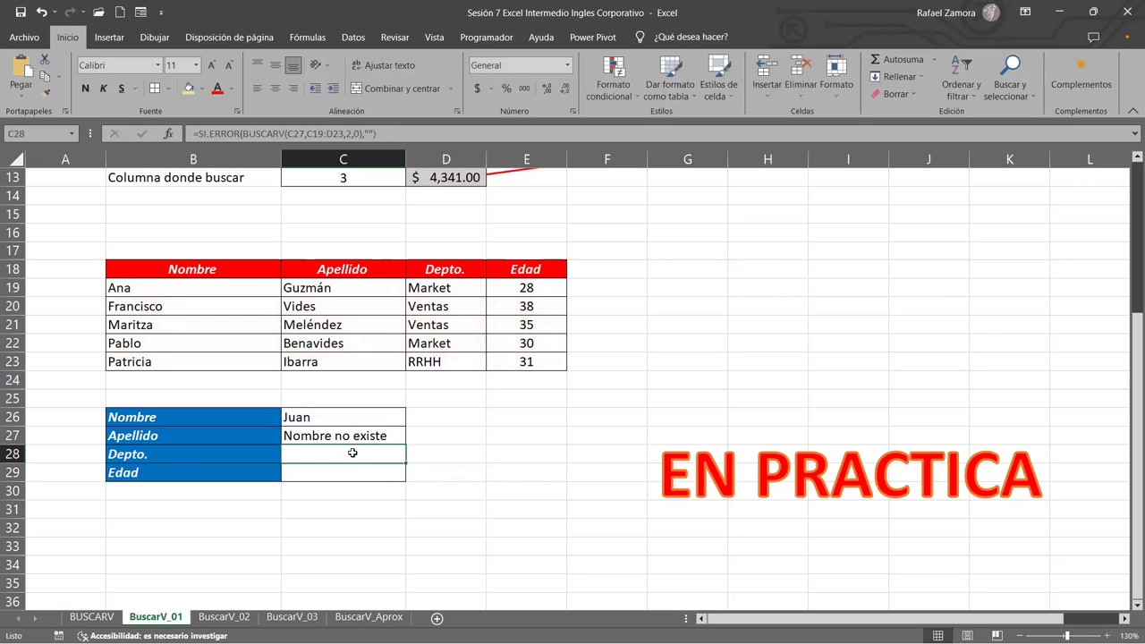
left_click(356, 438)
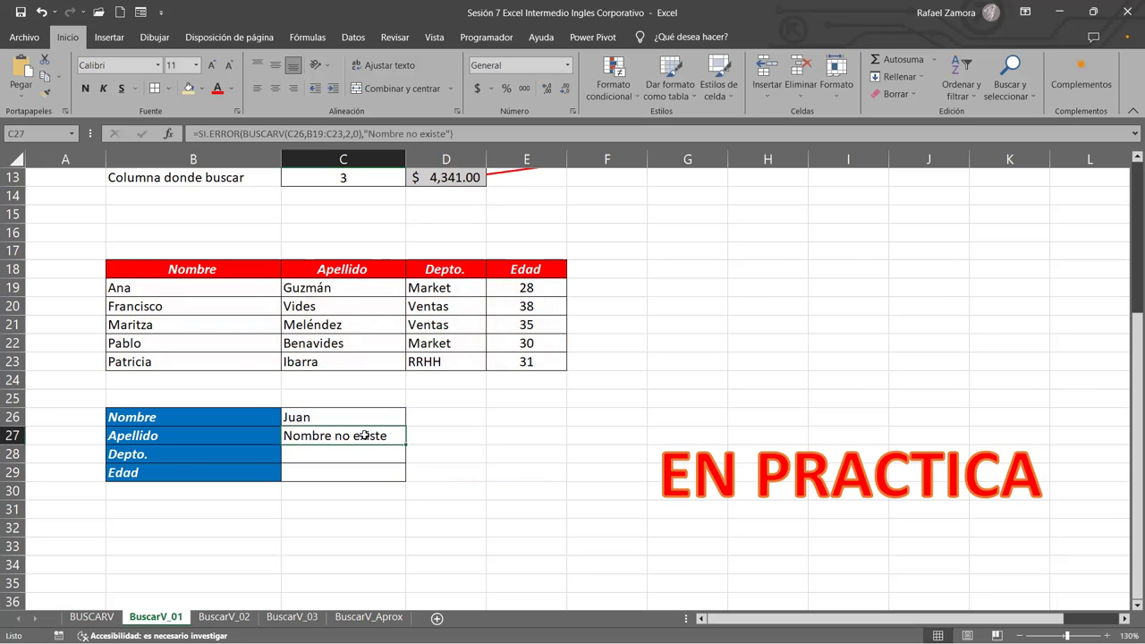
left_click(346, 417)
type("Ana")
key("Return")
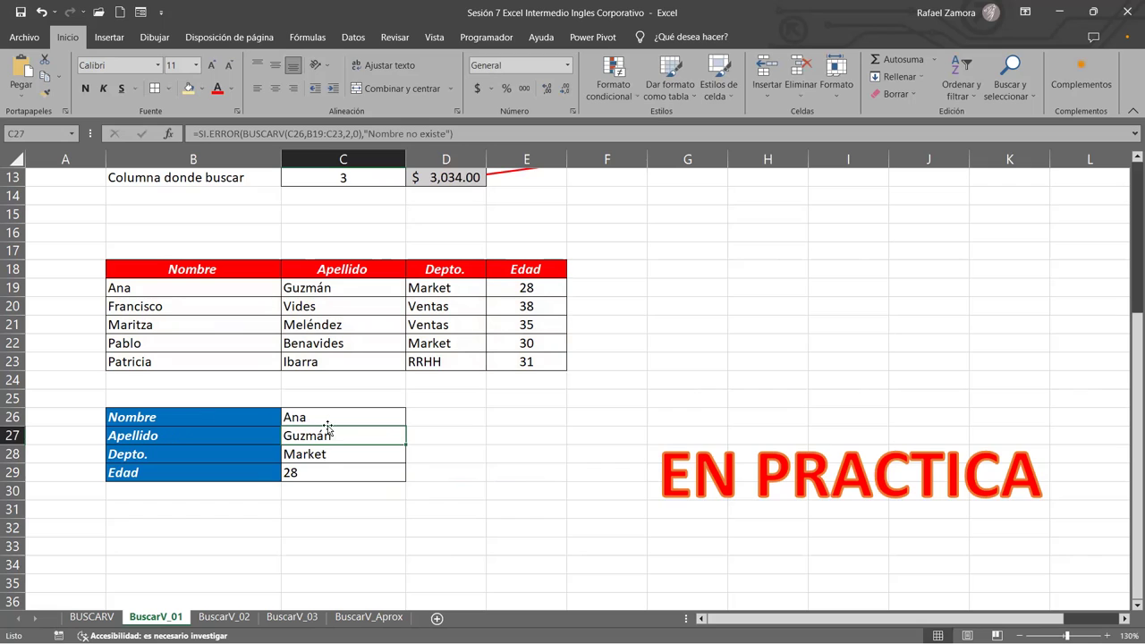
Step: Enter Jorge in C26 to show Nombre no existe with blank Depto. and Edad
left_click_drag(333, 455, 335, 474)
left_click(361, 415)
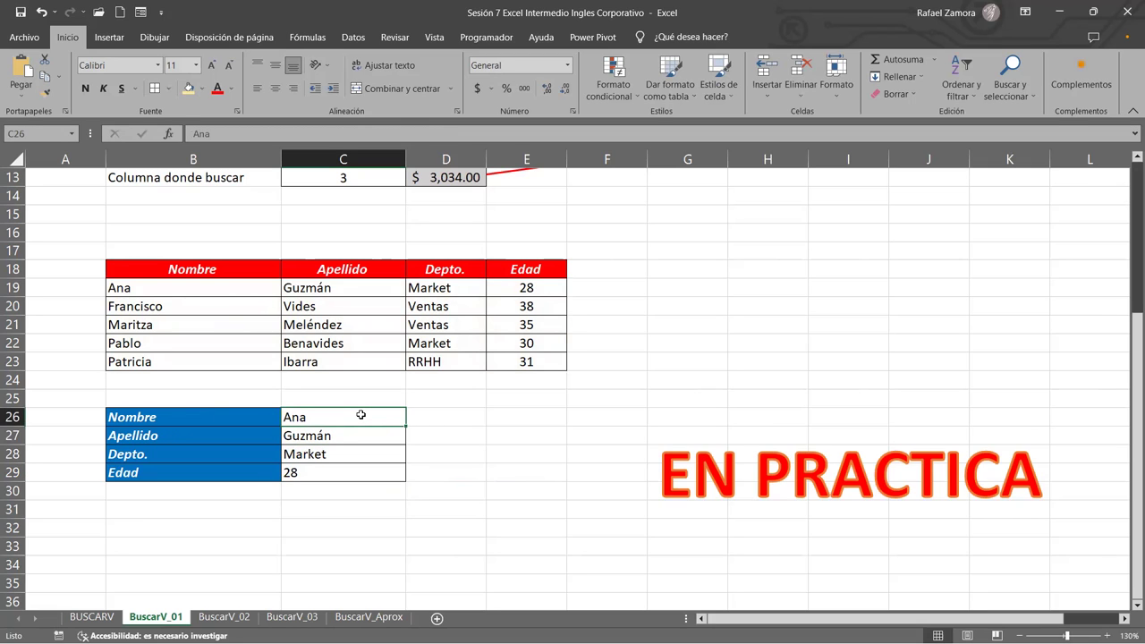
type("Jorge")
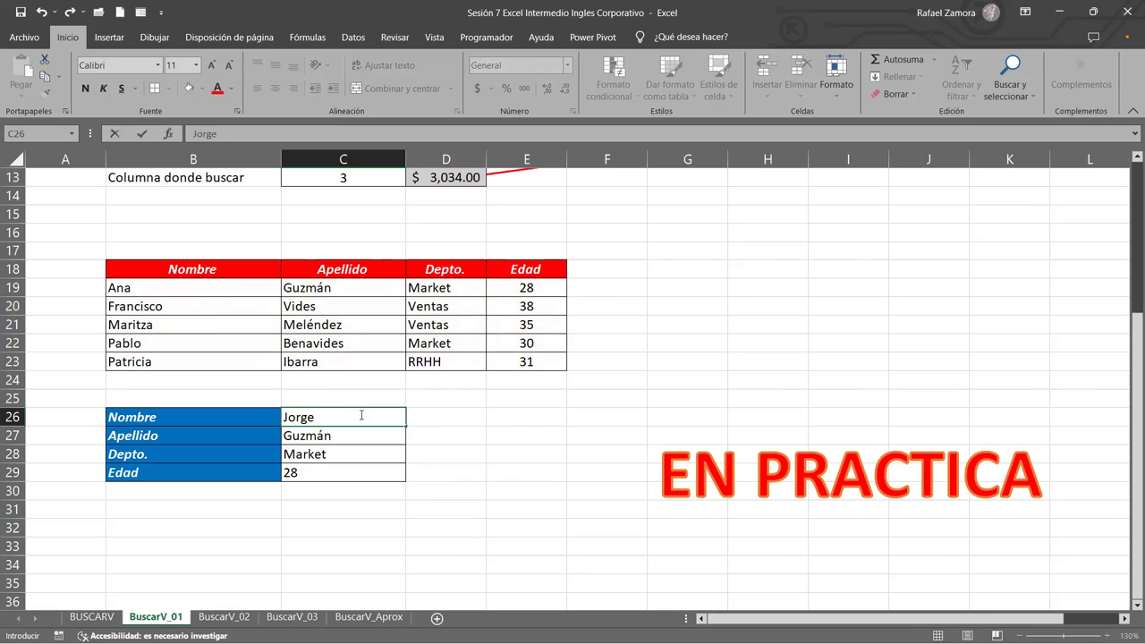
key("ctrl+Return")
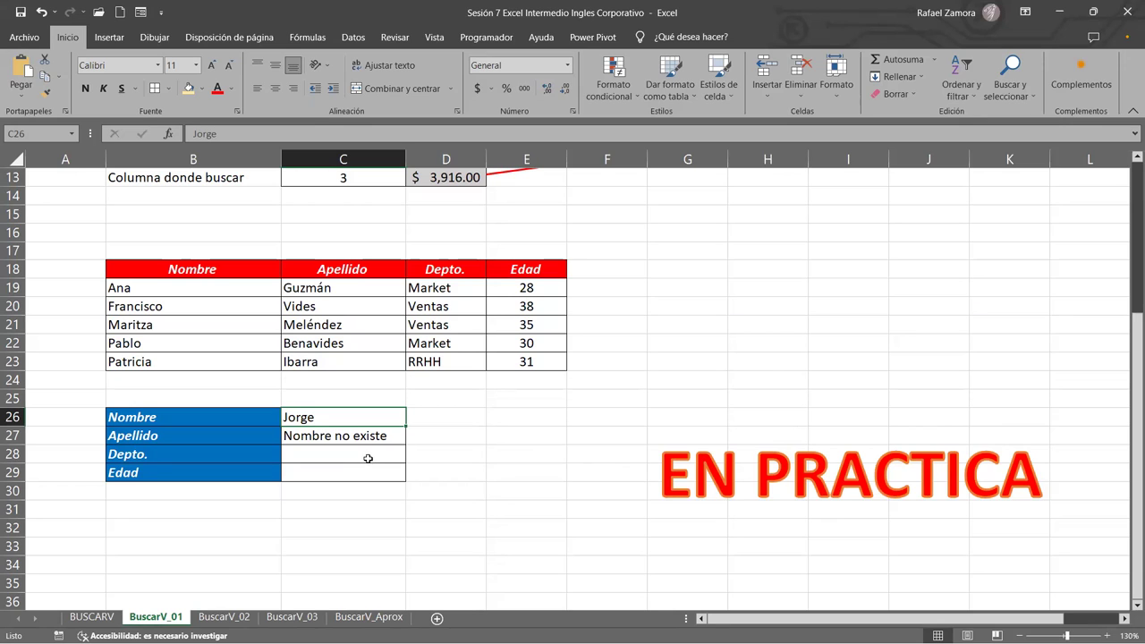
Step: Switch to the BuscarV_02 sheet and zoom in on its Nombre/Teléfono list
left_click(223, 617)
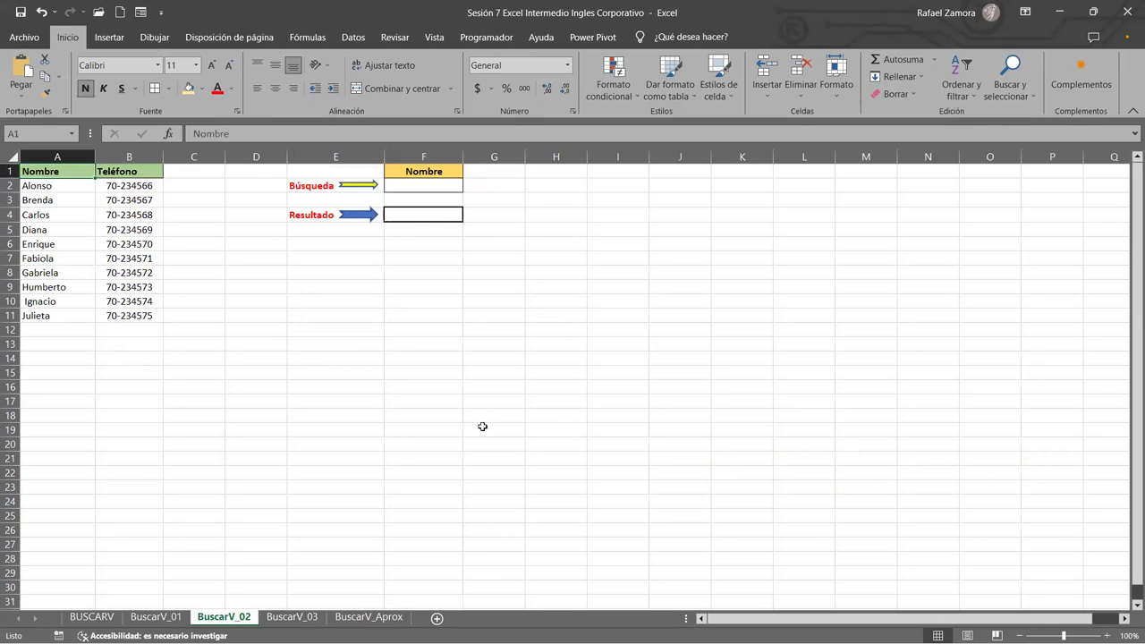
scroll(482, 426, "up", 4, "ctrl")
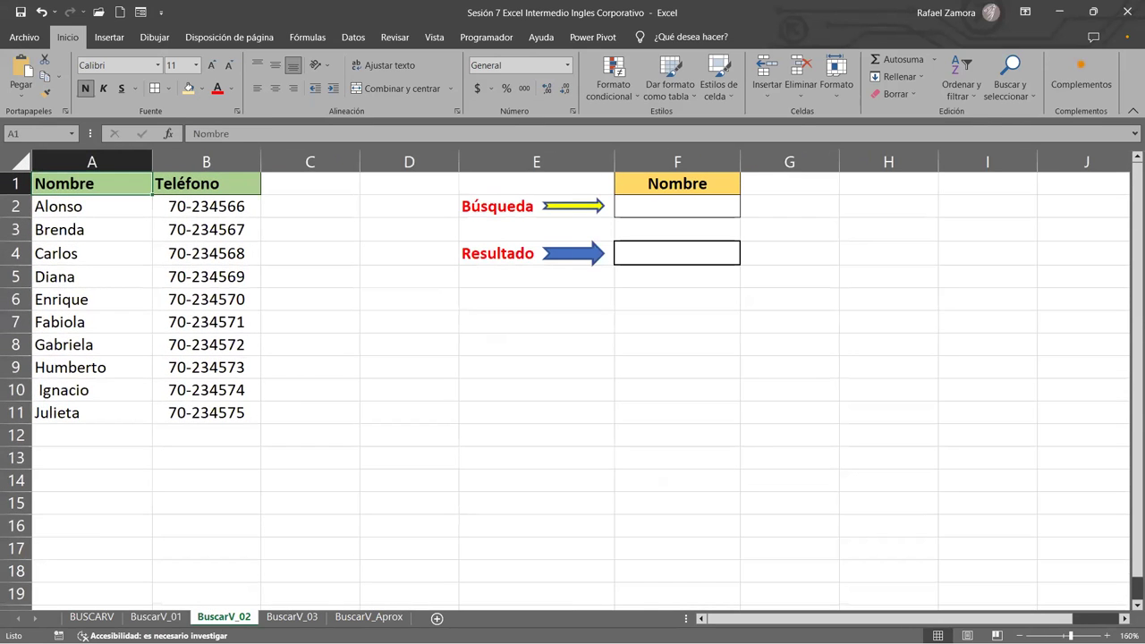